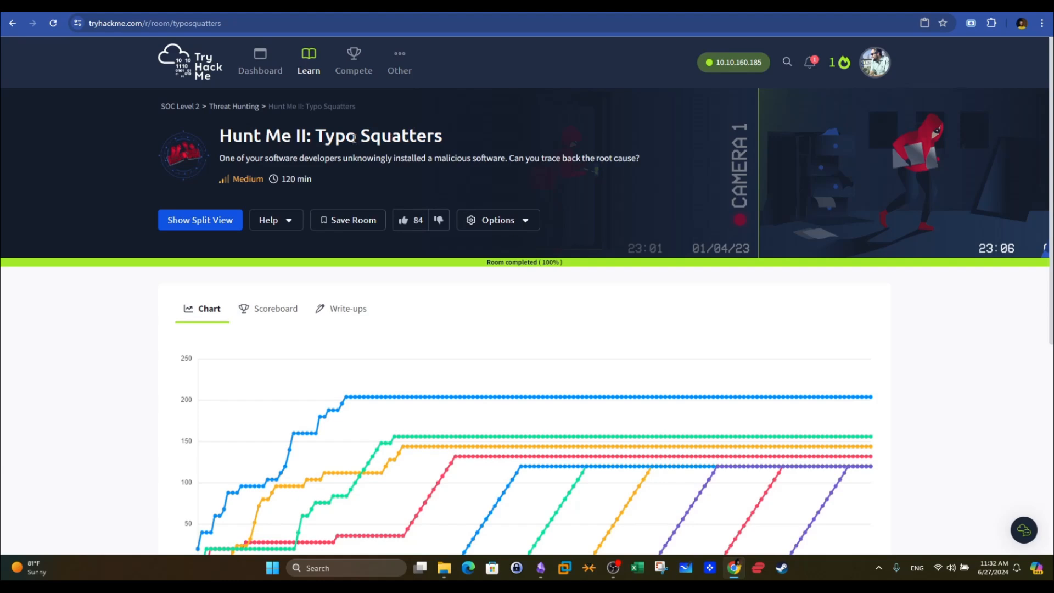
Review the SOC Level 2 path overview and its modules, collapsing the Threat Hunting section
key("alt+Left")
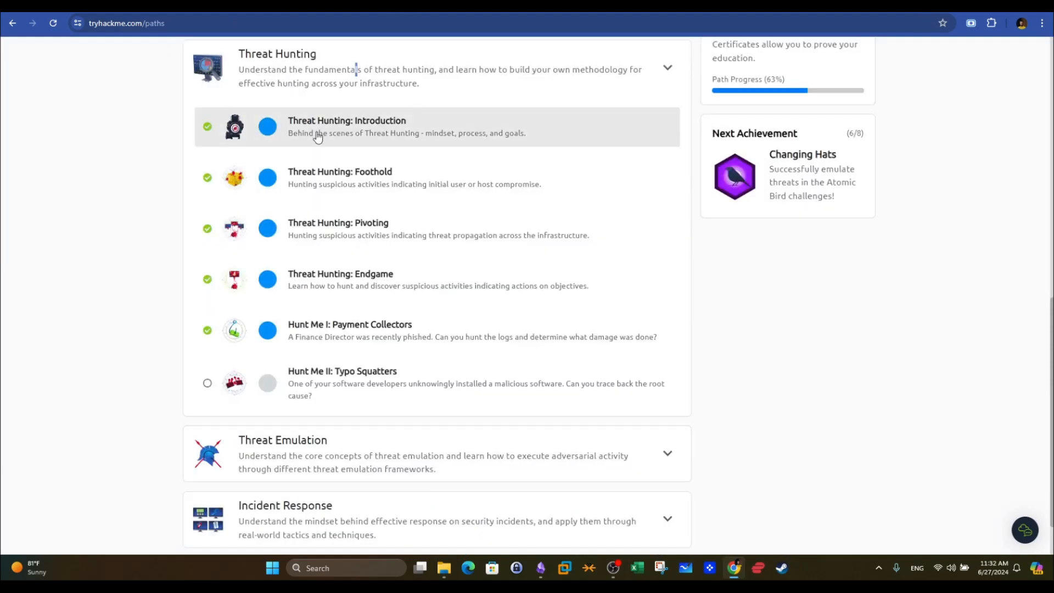
scroll(962, 258, "up", 8)
scroll(1037, 135, "up", 2)
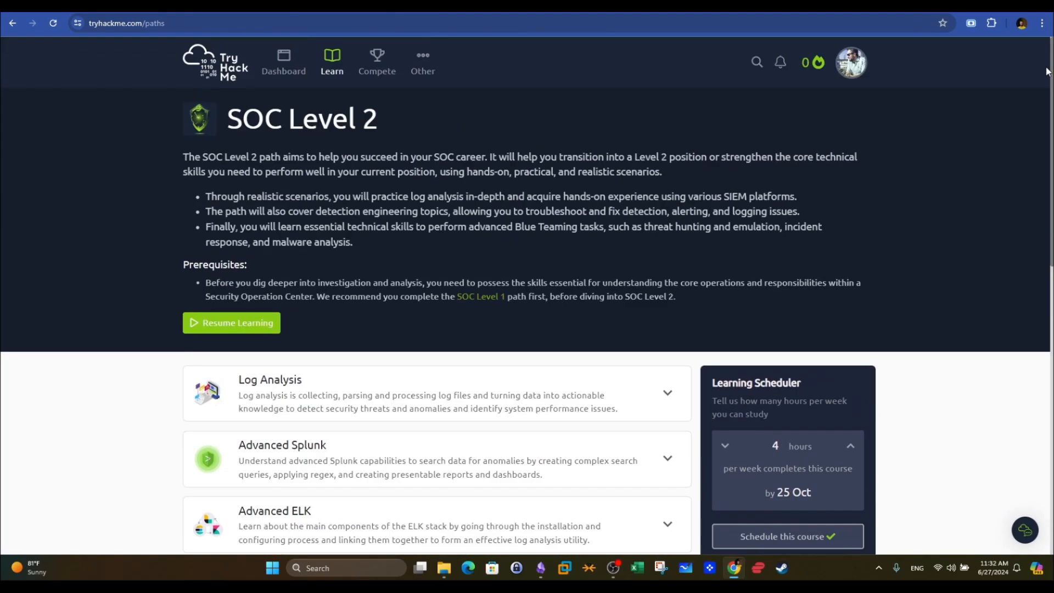
triple_click(383, 109)
scroll(383, 109, "down", 9)
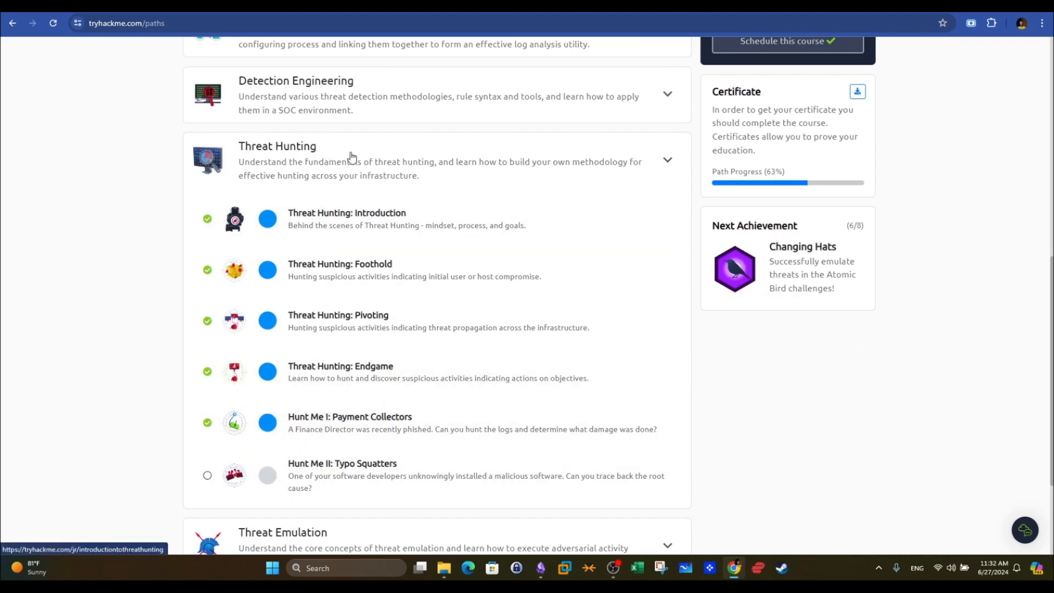
left_click(332, 180)
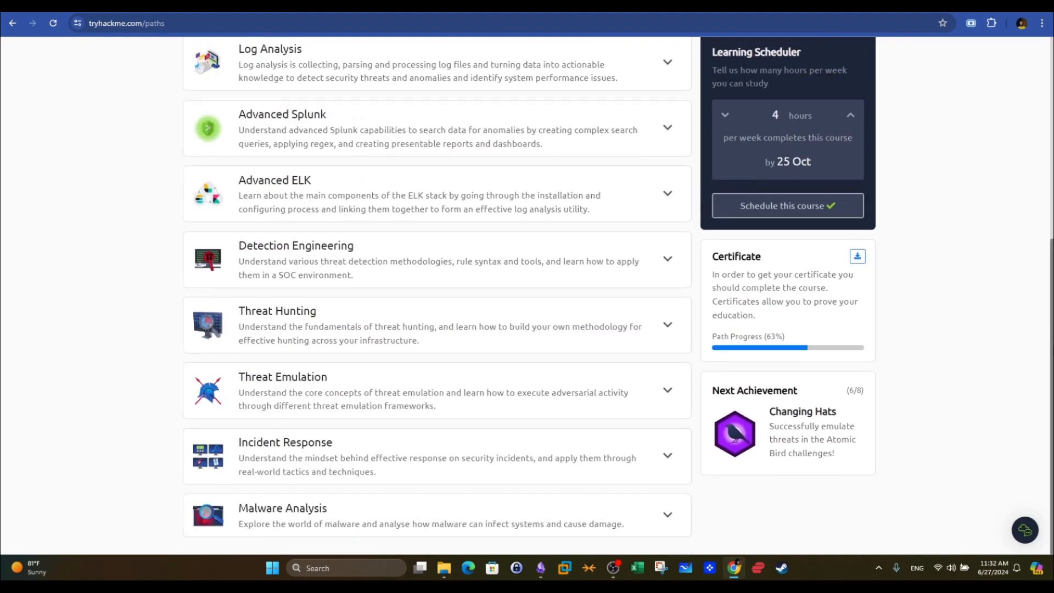
scroll(1036, 320, "up", 6)
scroll(1039, 88, "down", 6)
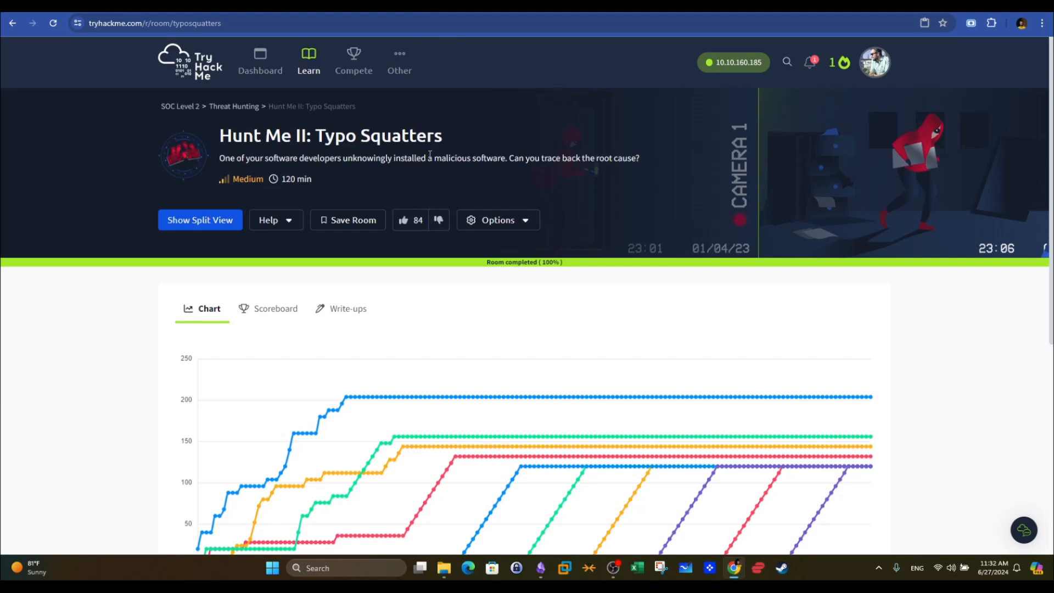
Examine the Typo Squatters room title alongside the tryhackme.com domain in the page address
left_click_drag(318, 134, 435, 139)
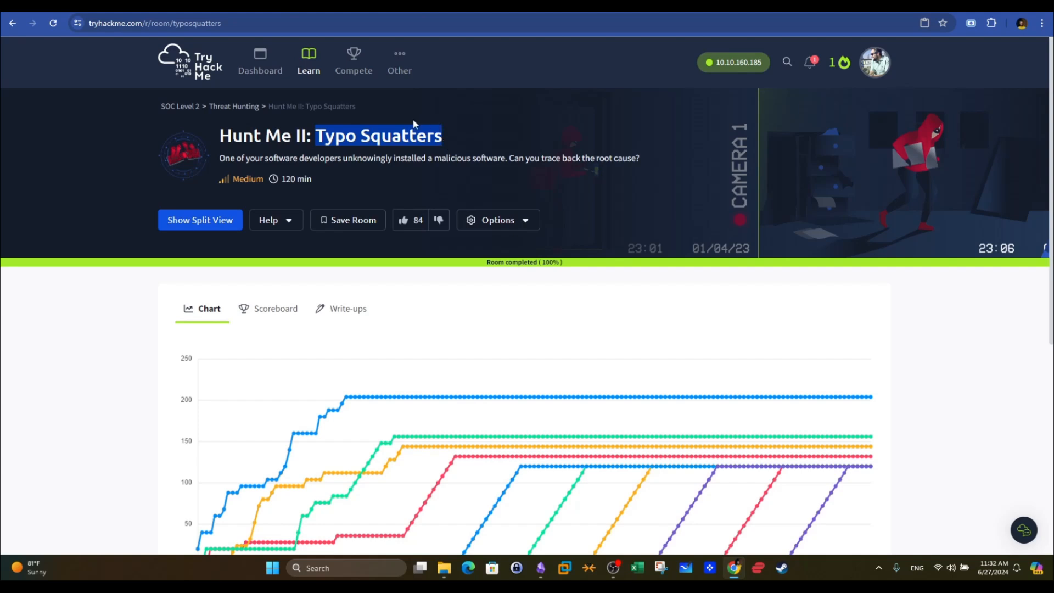
left_click(165, 23)
left_click(164, 23)
left_click_drag(164, 23, 116, 26)
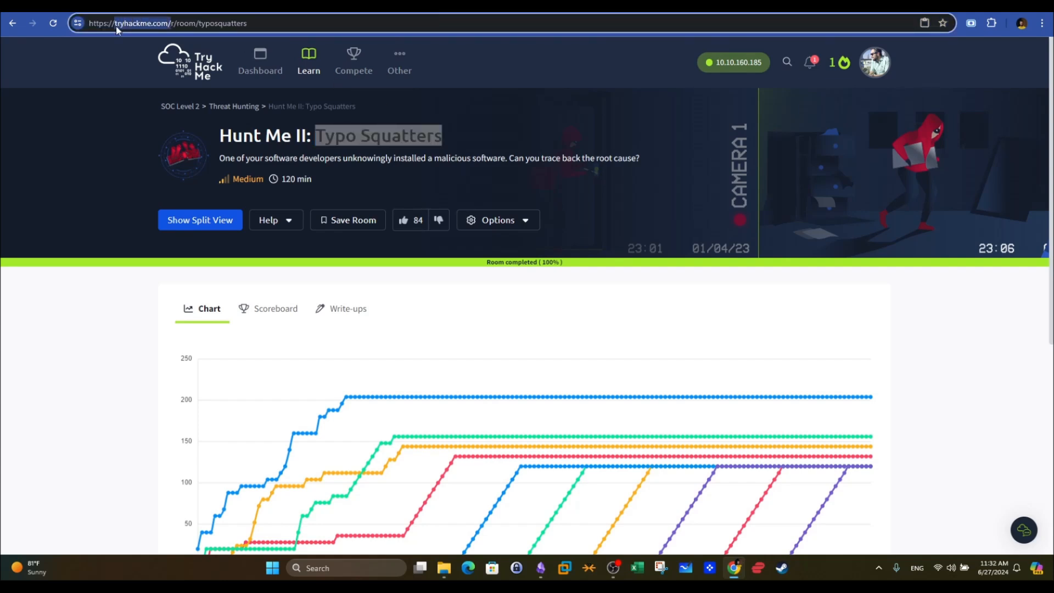
left_click(532, 162)
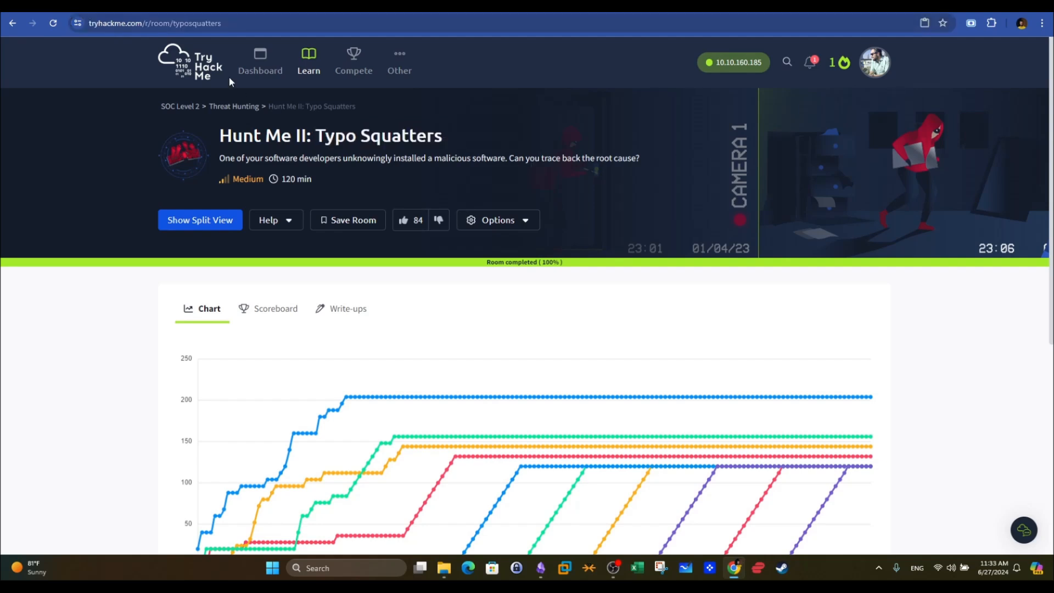
left_click(143, 26)
left_click(130, 26)
left_click_drag(115, 25, 168, 25)
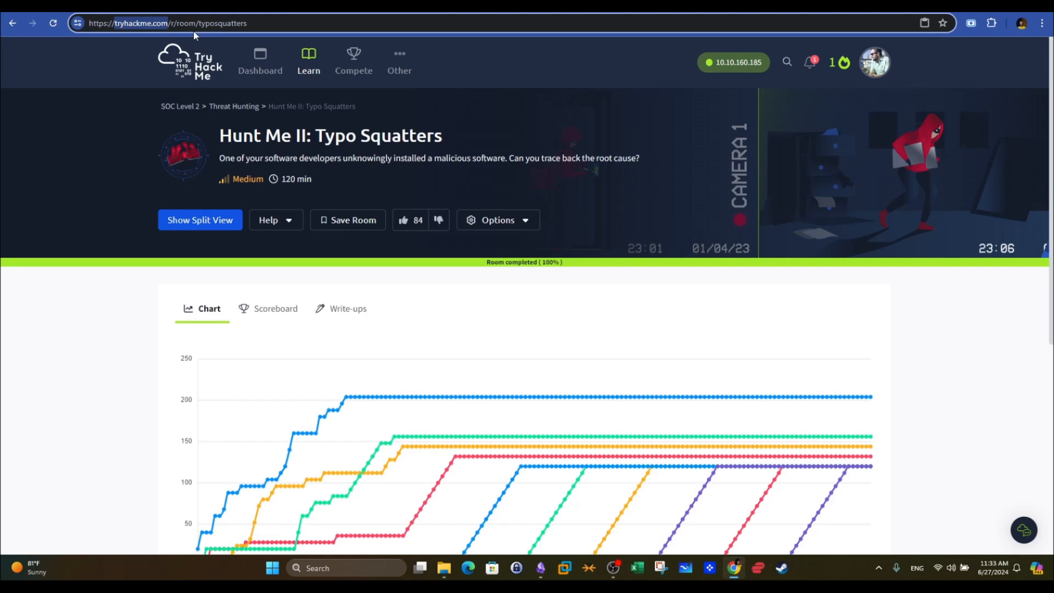
left_click(170, 23)
left_click_drag(114, 25, 121, 26)
left_click(132, 24)
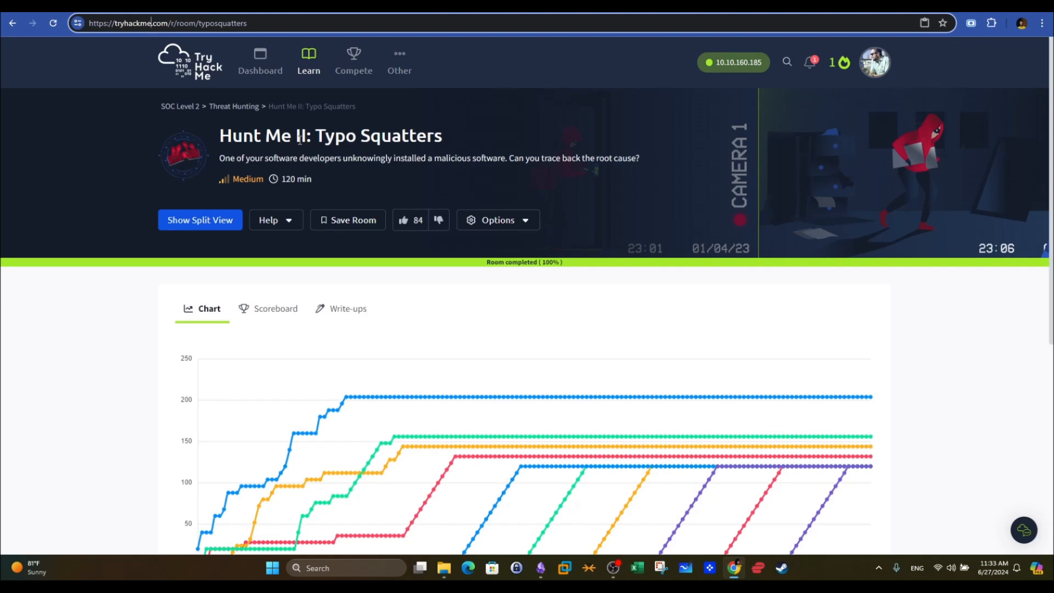
left_click_drag(454, 136, 317, 137)
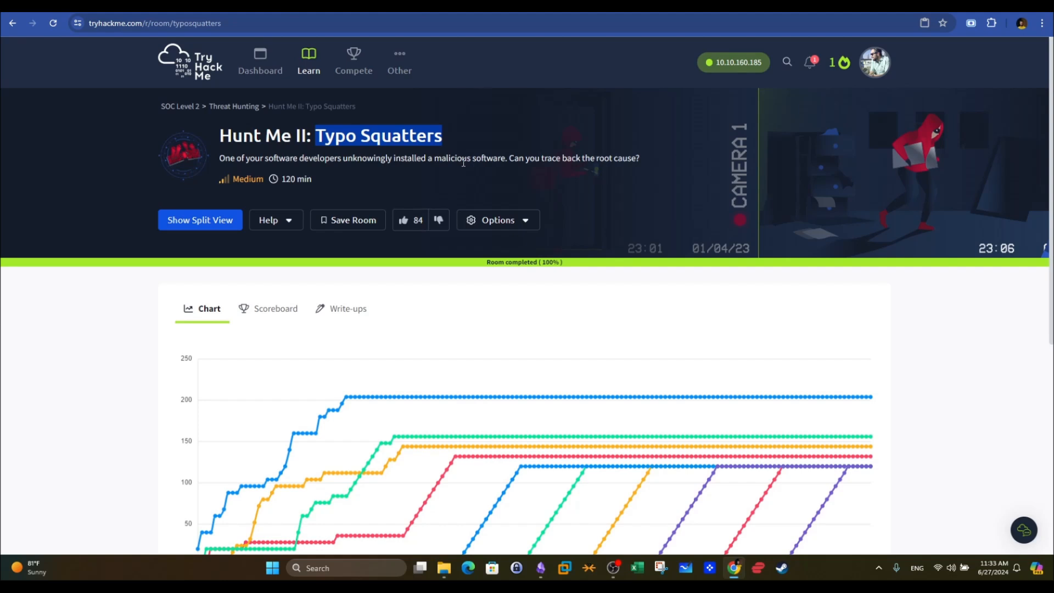
left_click(150, 28)
left_click(122, 24)
left_click_drag(117, 24, 147, 25)
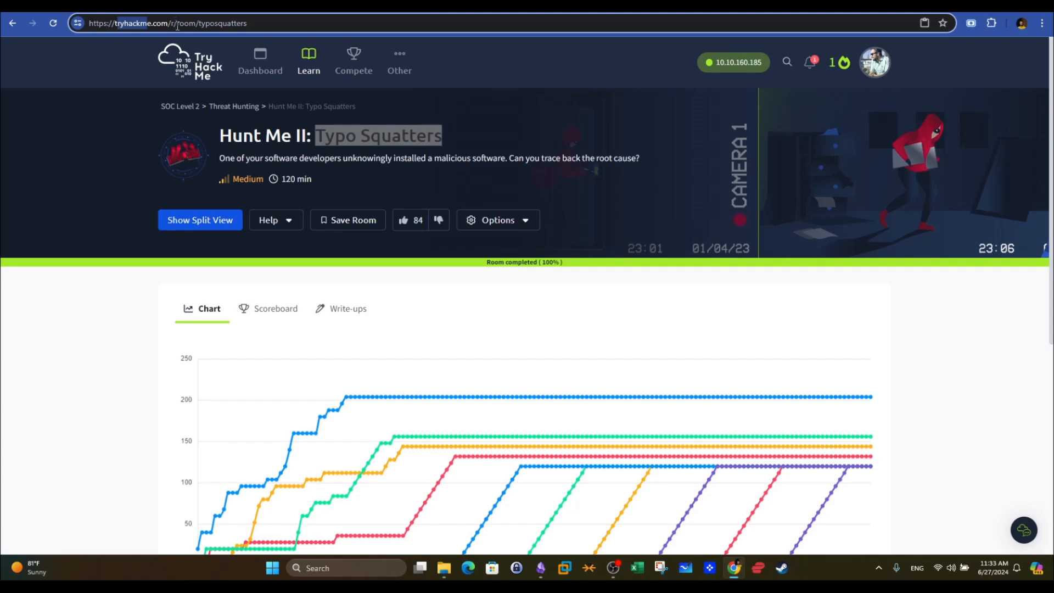
left_click(383, 144)
left_click_drag(455, 145, 319, 137)
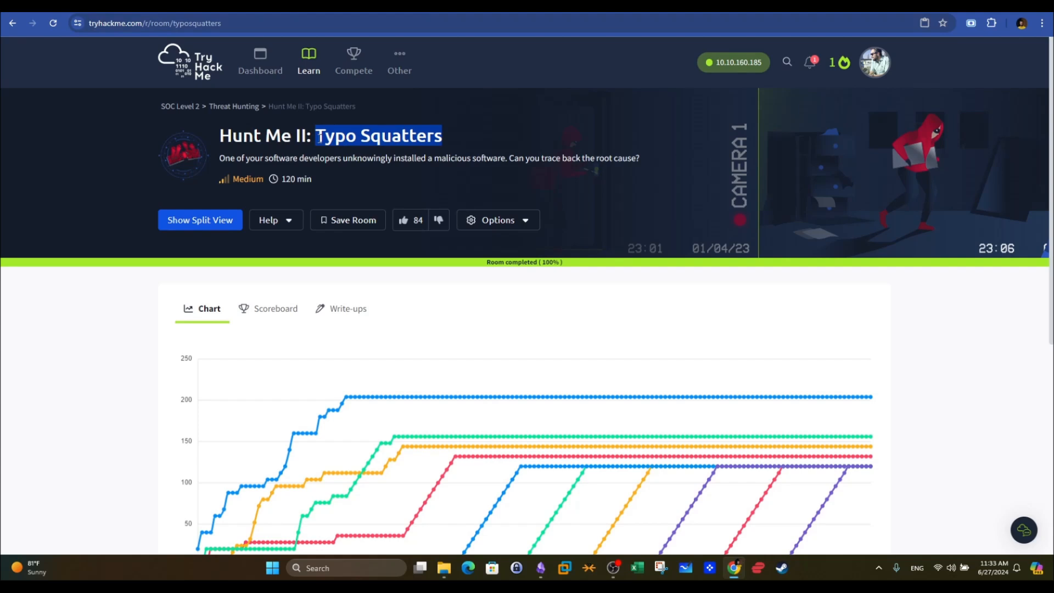
scroll(1024, 193, "down", 1)
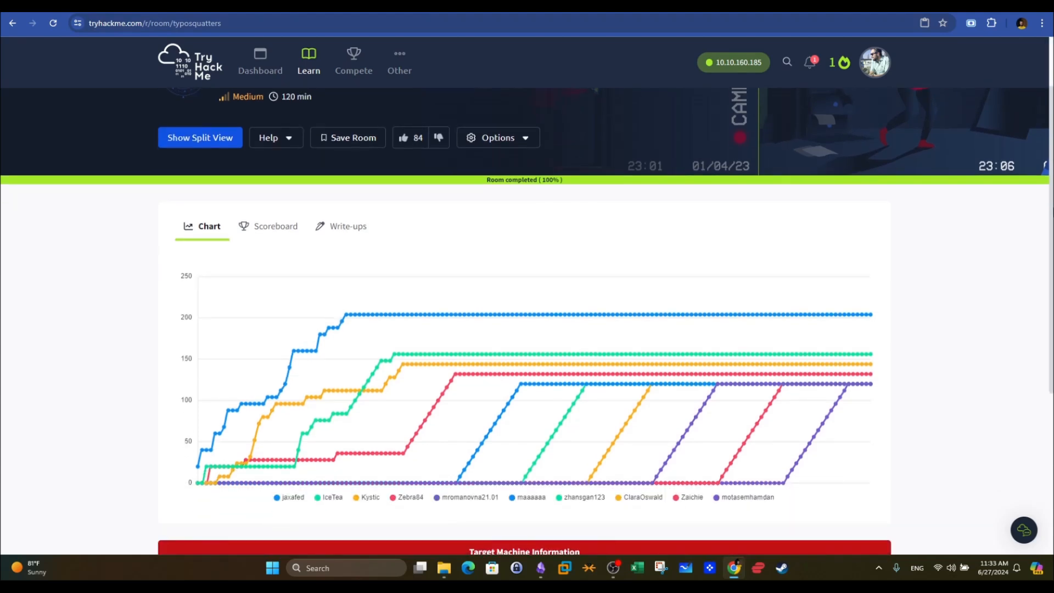
scroll(526, 329, "down", 2)
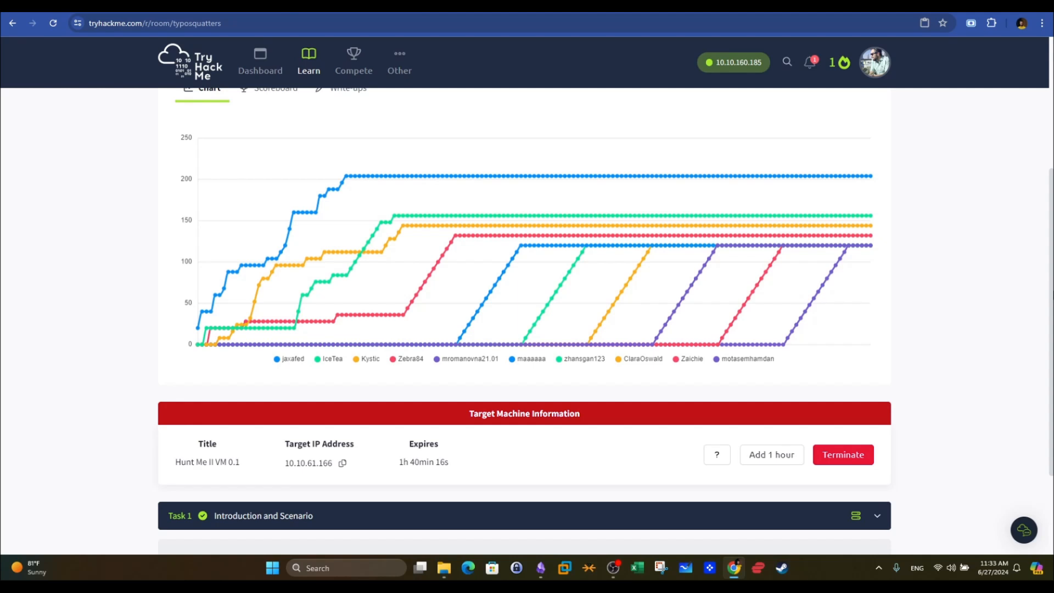
scroll(1040, 216, "up", 2)
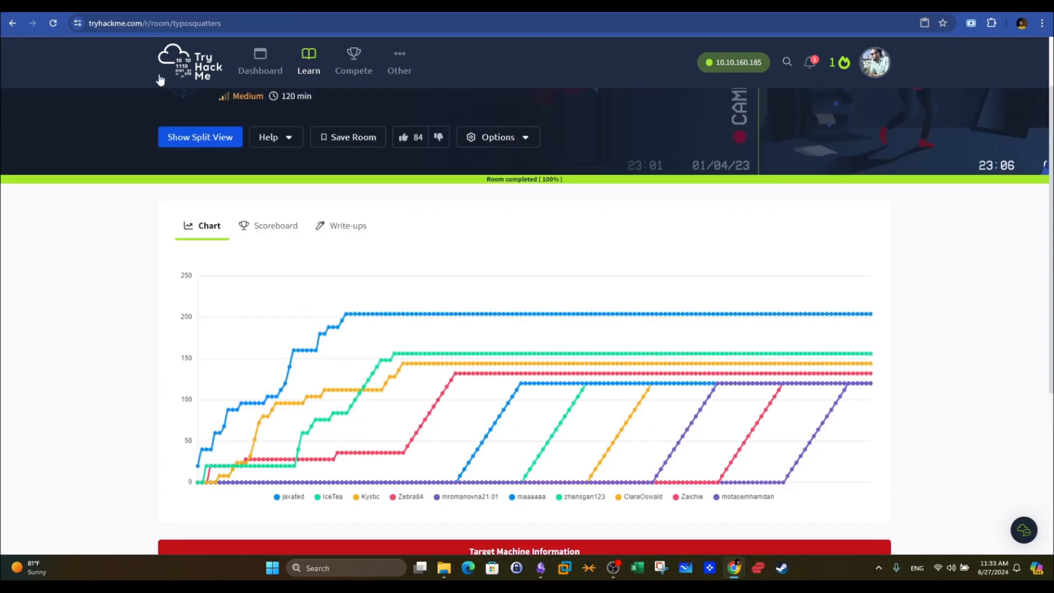
left_click(124, 25)
scroll(476, 182, "up", 1)
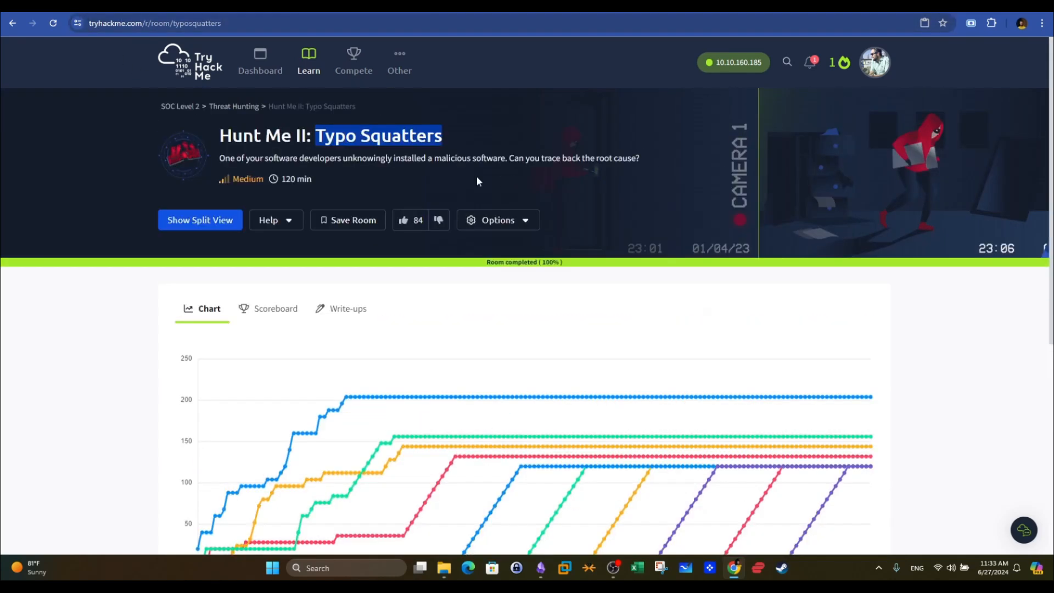
Expand Task 1, Introduction and Scenario, and go to its Scenario section
scroll(356, 389, "down", 5)
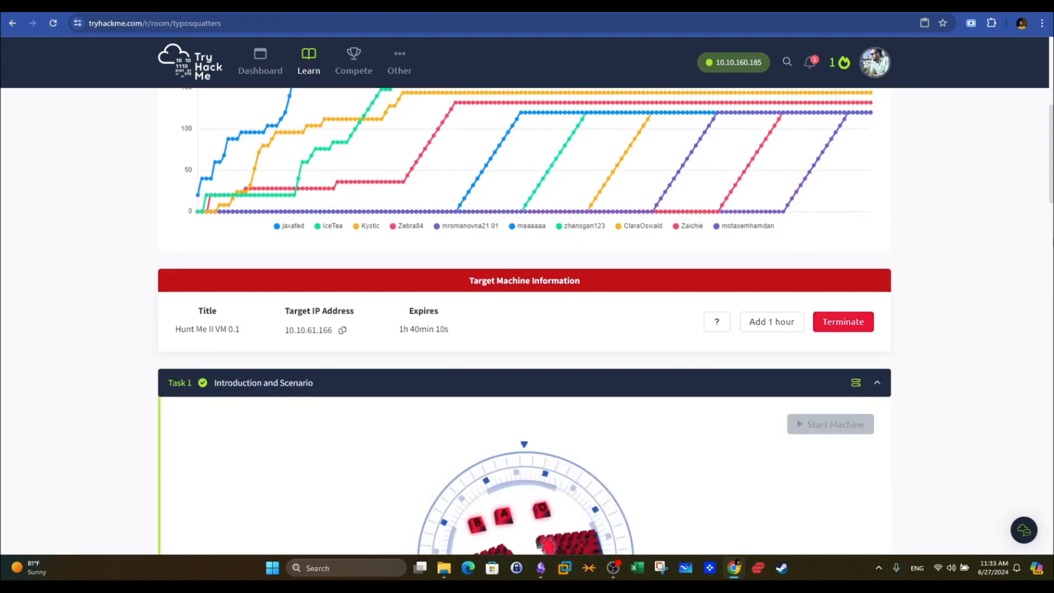
scroll(978, 260, "down", 8)
scroll(1049, 163, "up", 7)
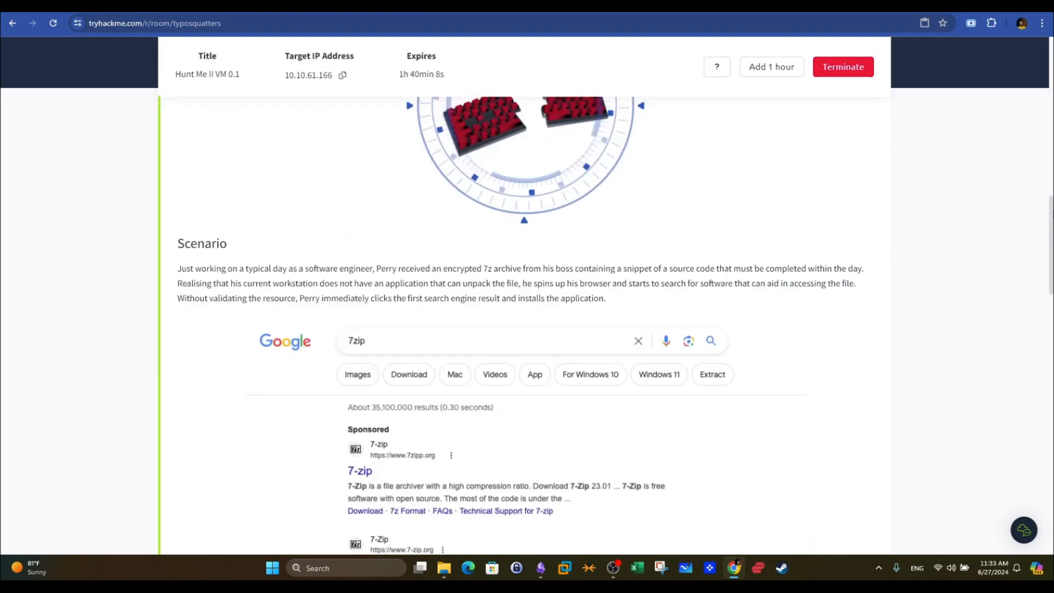
left_click_drag(1049, 163, 1049, 250)
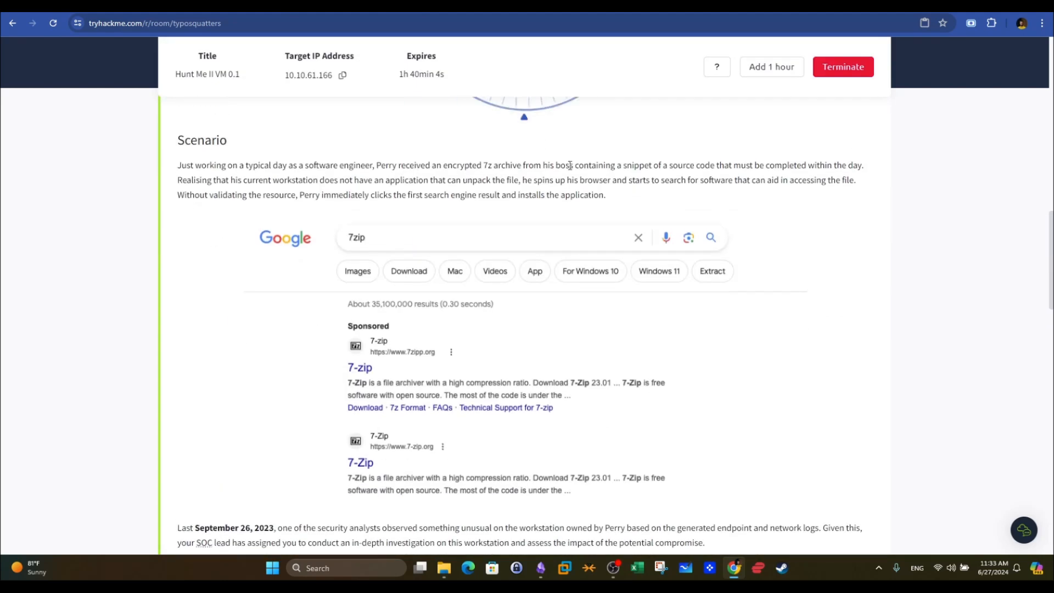
Read the Scenario text about the encrypted 7z archive and the software installed without validating the resource
left_click_drag(186, 142, 242, 144)
left_click_drag(177, 165, 874, 174)
left_click_drag(177, 180, 520, 185)
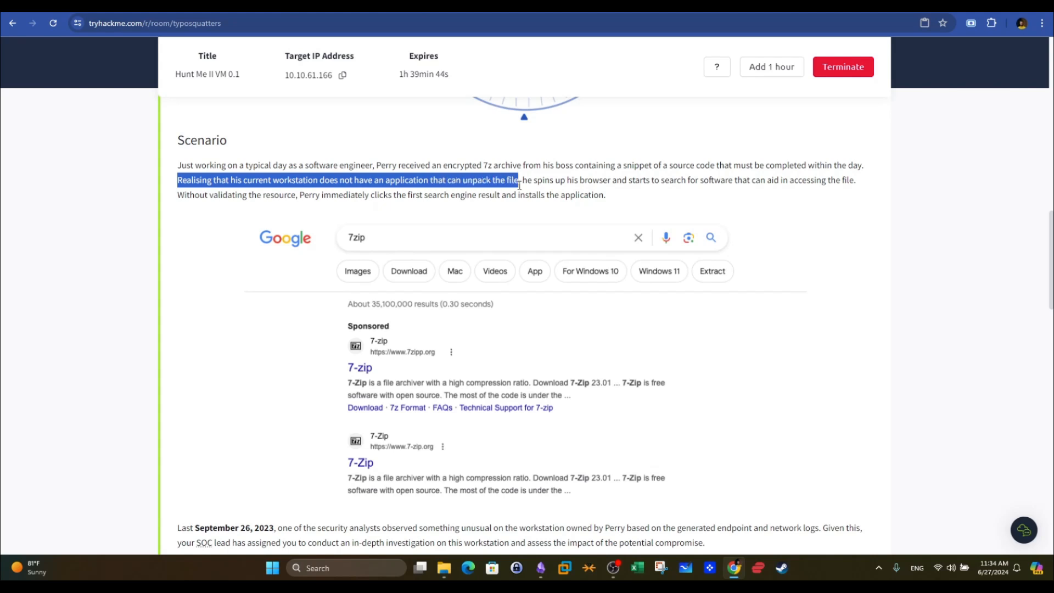
left_click_drag(527, 182, 866, 180)
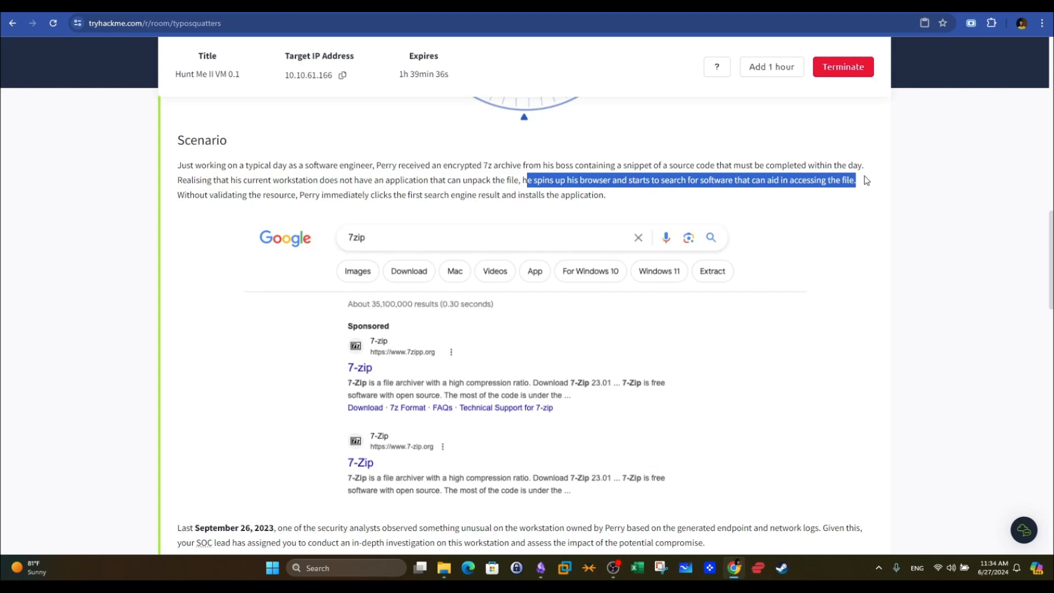
left_click(857, 202)
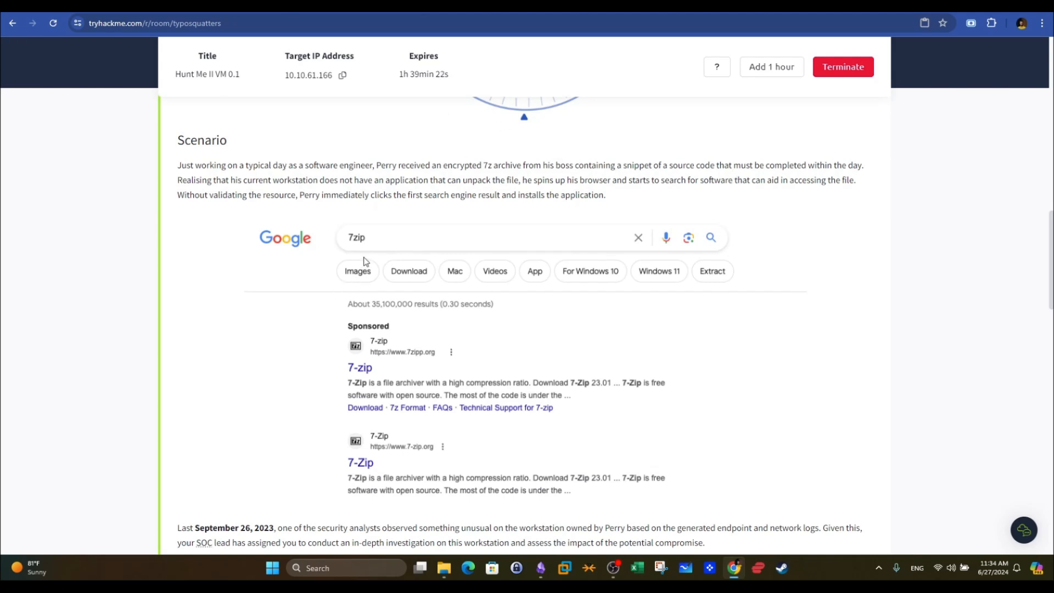
left_click_drag(353, 238, 371, 236)
left_click_drag(481, 165, 512, 165)
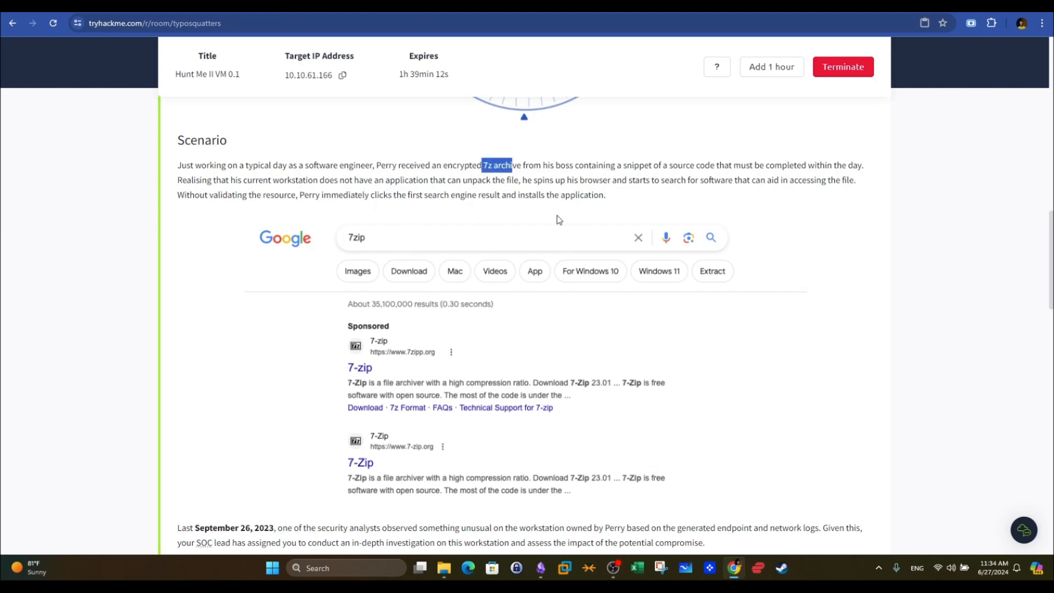
left_click_drag(181, 196, 296, 191)
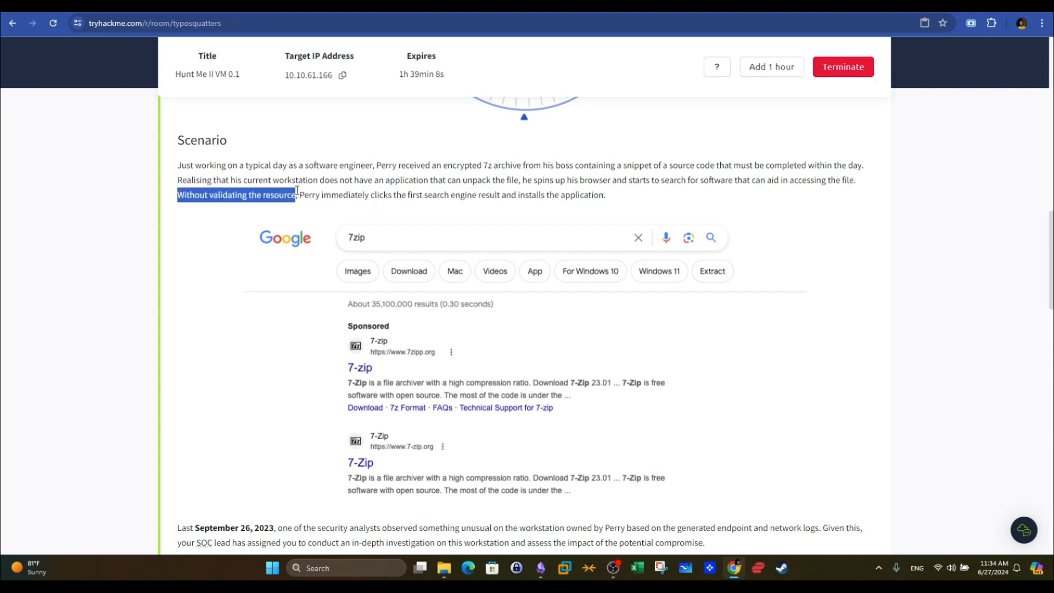
left_click_drag(391, 196, 613, 201)
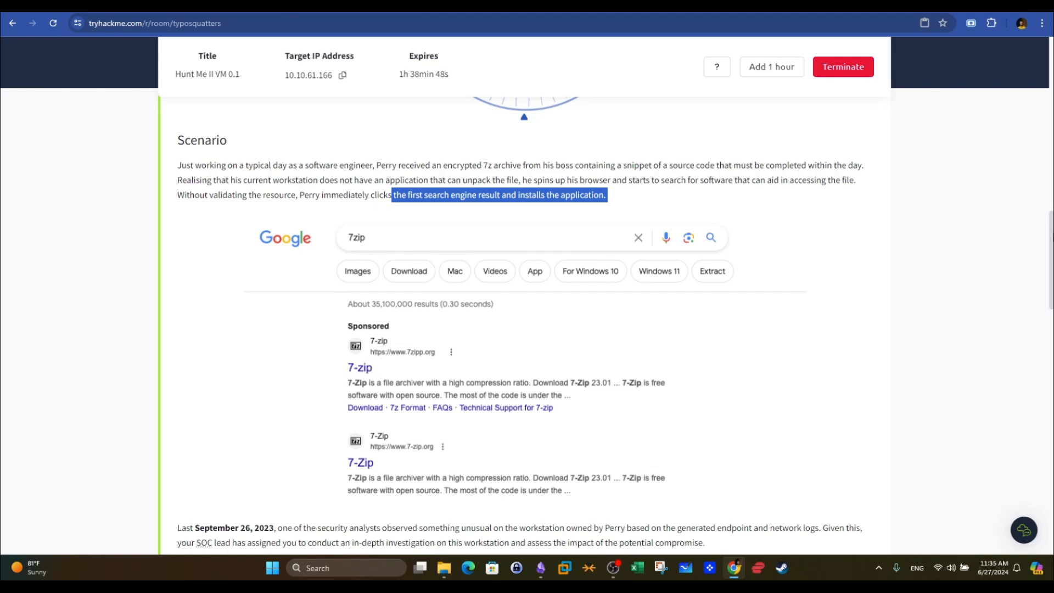
Enlarge the scenario's 7zip search results image to compare the two listed site addresses, and close it
scroll(236, 365, "down", 3)
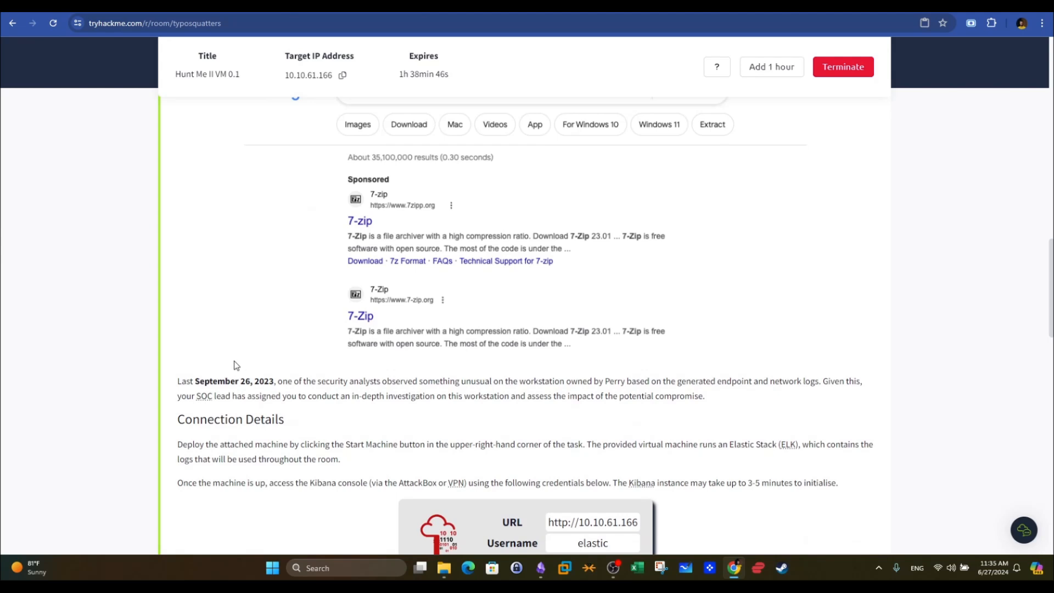
left_click_drag(1048, 318, 1050, 285)
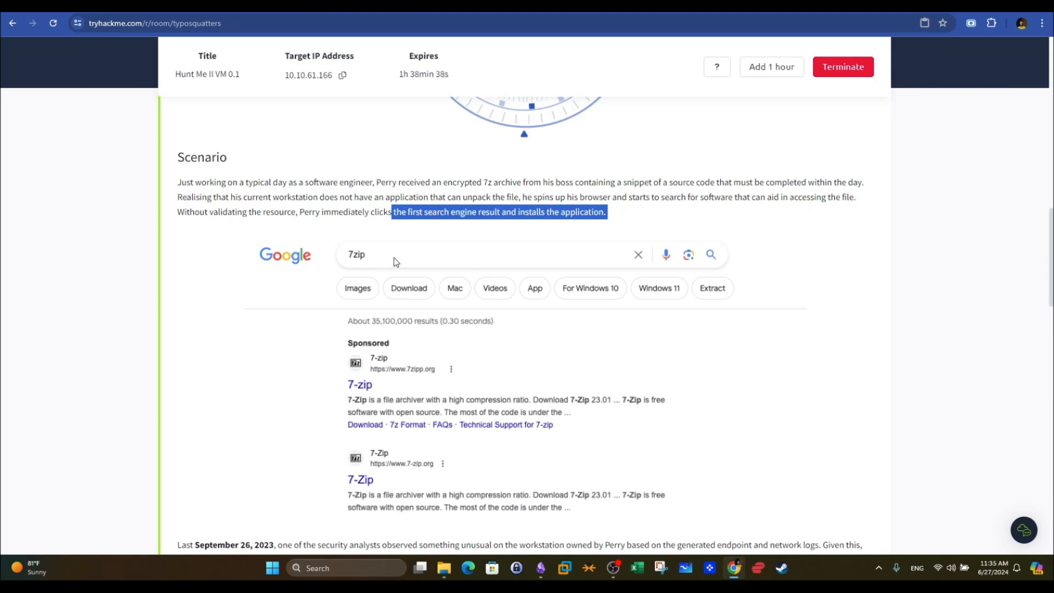
left_click_drag(380, 254, 341, 253)
left_click(404, 465)
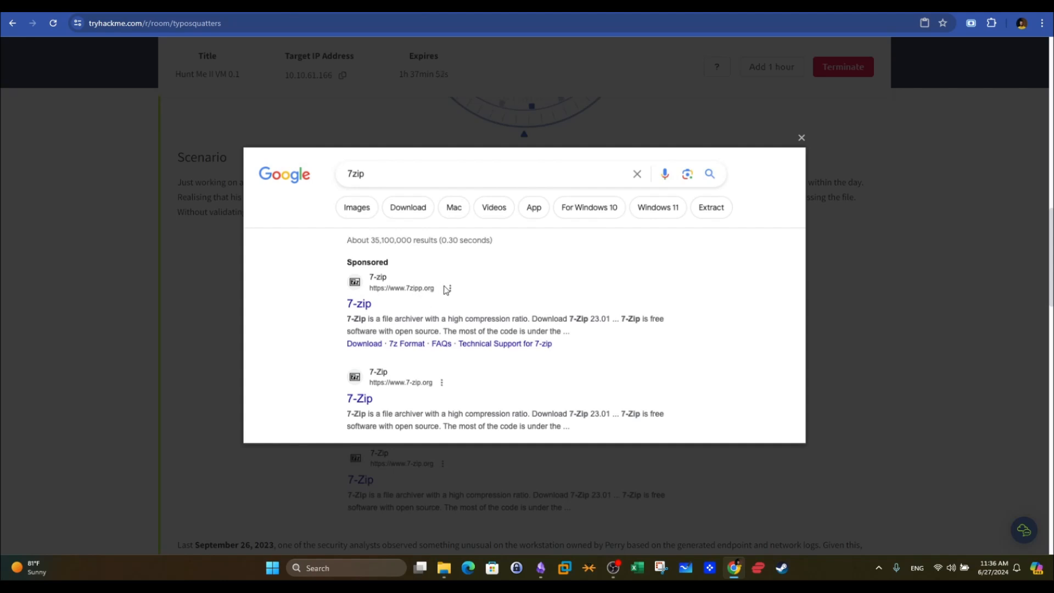
left_click(802, 138)
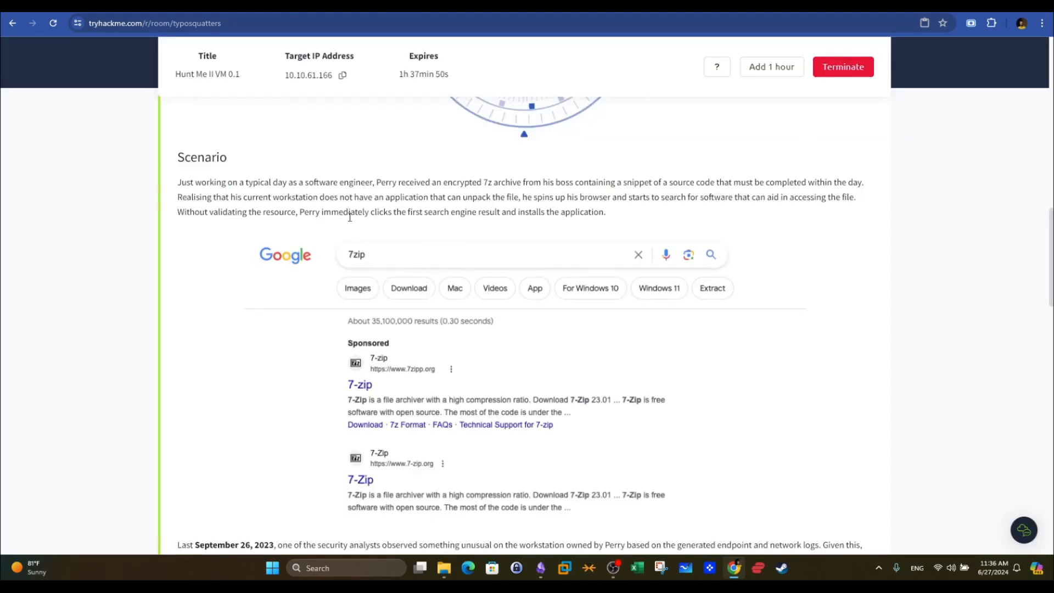
Read the September 26, 2023 paragraph about the unusual workstation activity, just above Connection Details
scroll(1040, 294, "down", 1)
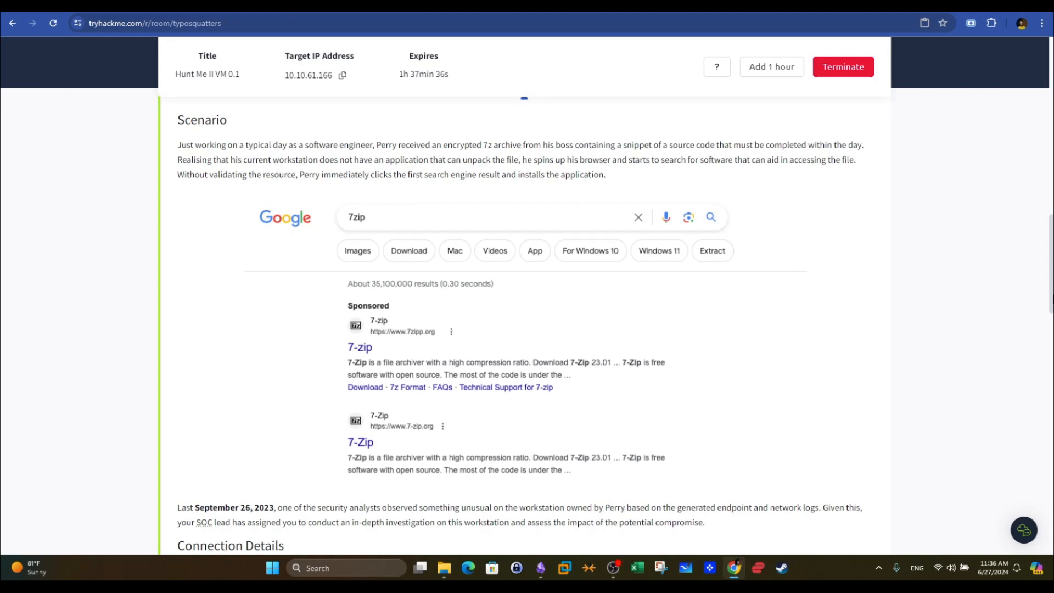
scroll(444, 325, "down", 7)
scroll(985, 318, "up", 2)
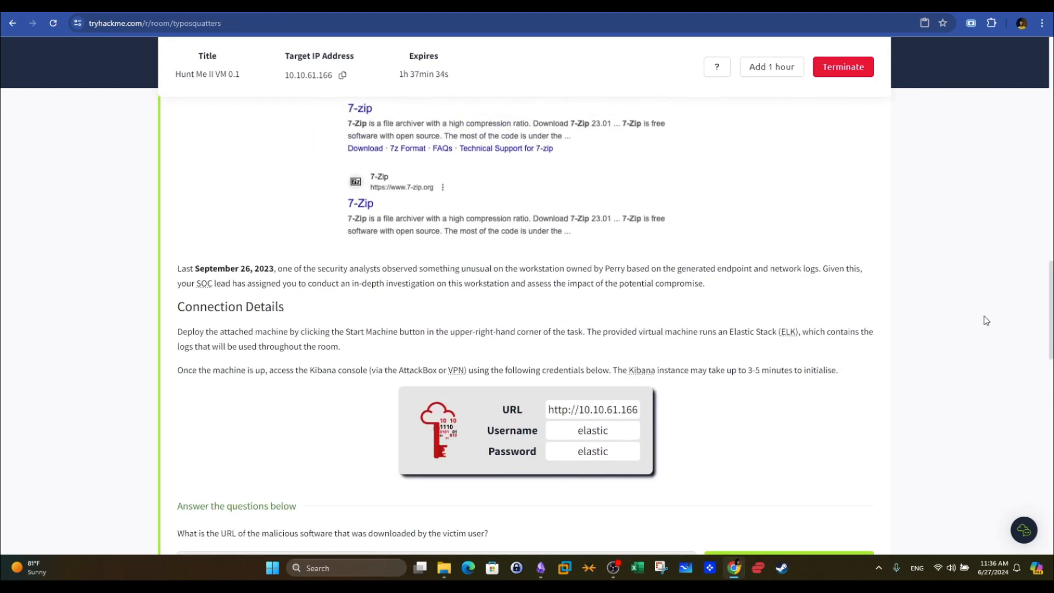
left_click_drag(173, 274, 625, 270)
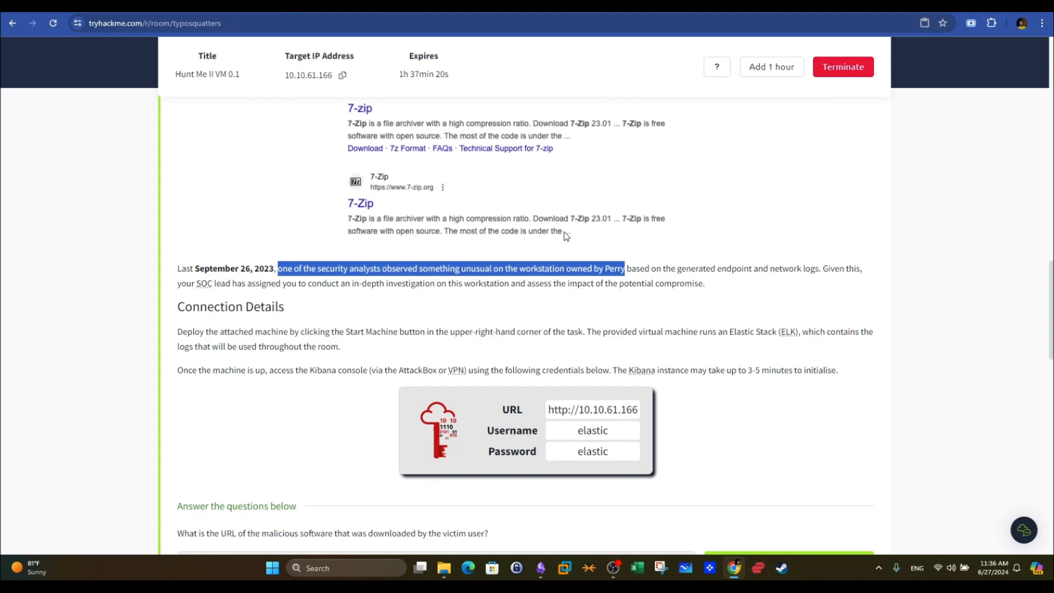
left_click(357, 268)
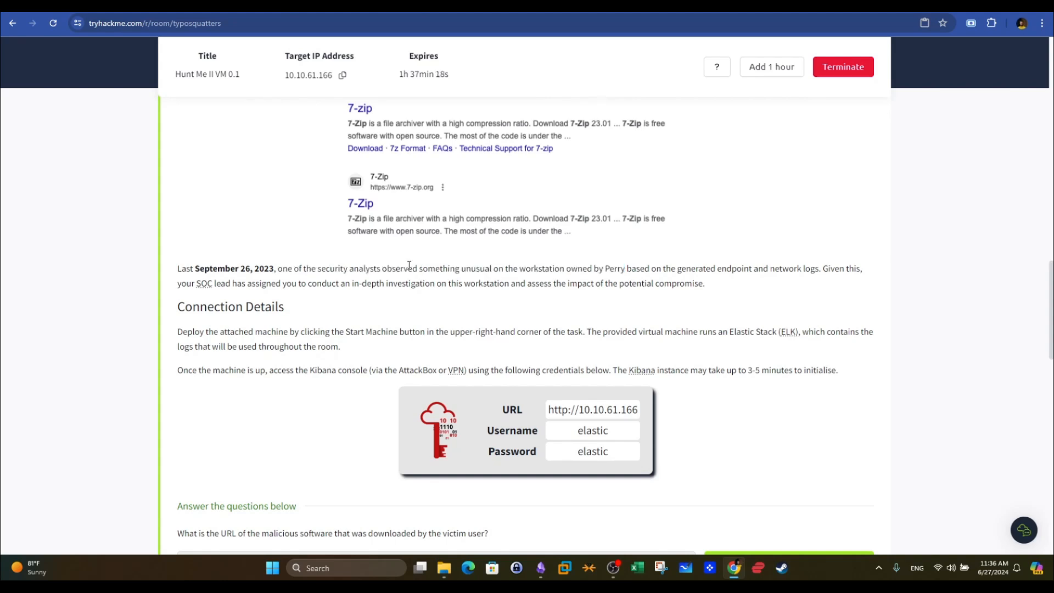
left_click_drag(321, 268, 358, 268)
left_click_drag(632, 268, 583, 269)
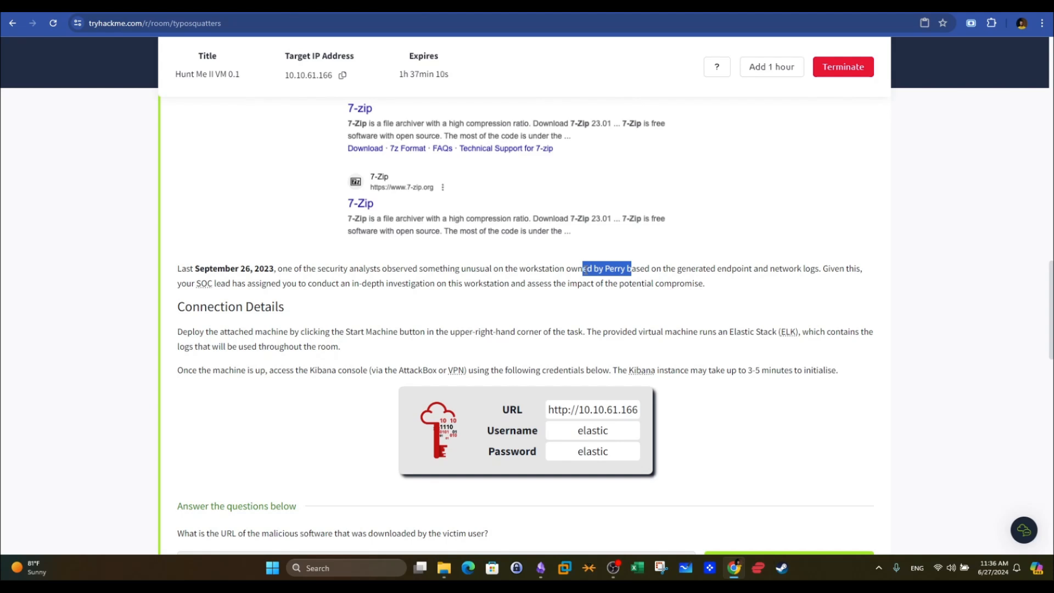
Read the rest of the September 26, 2023 paragraph, covering the log sources and the assigned in-depth investigation of the workstation
left_click(585, 269)
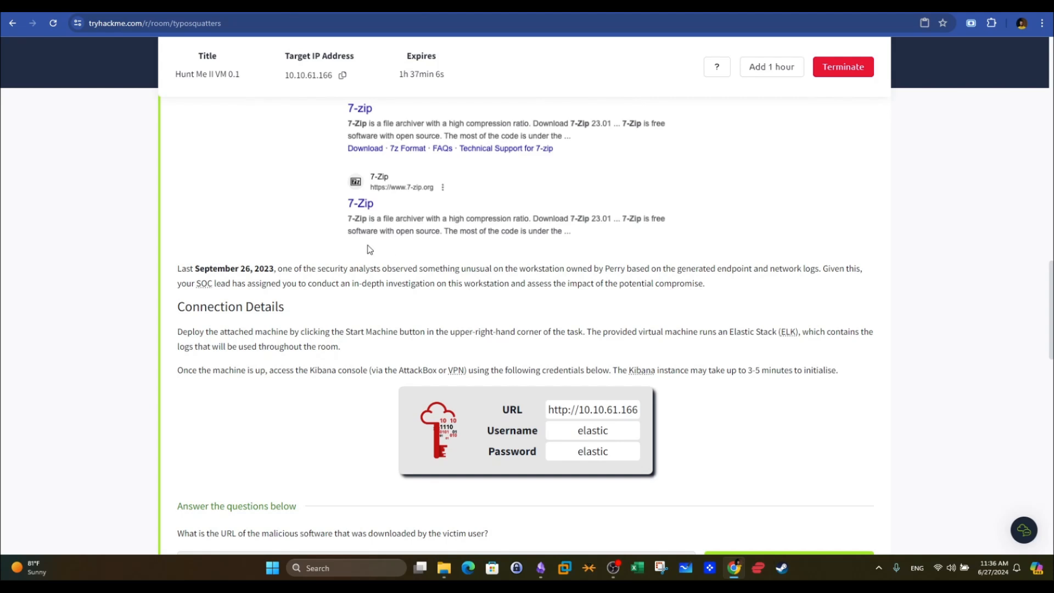
left_click_drag(461, 269, 816, 266)
left_click(676, 267)
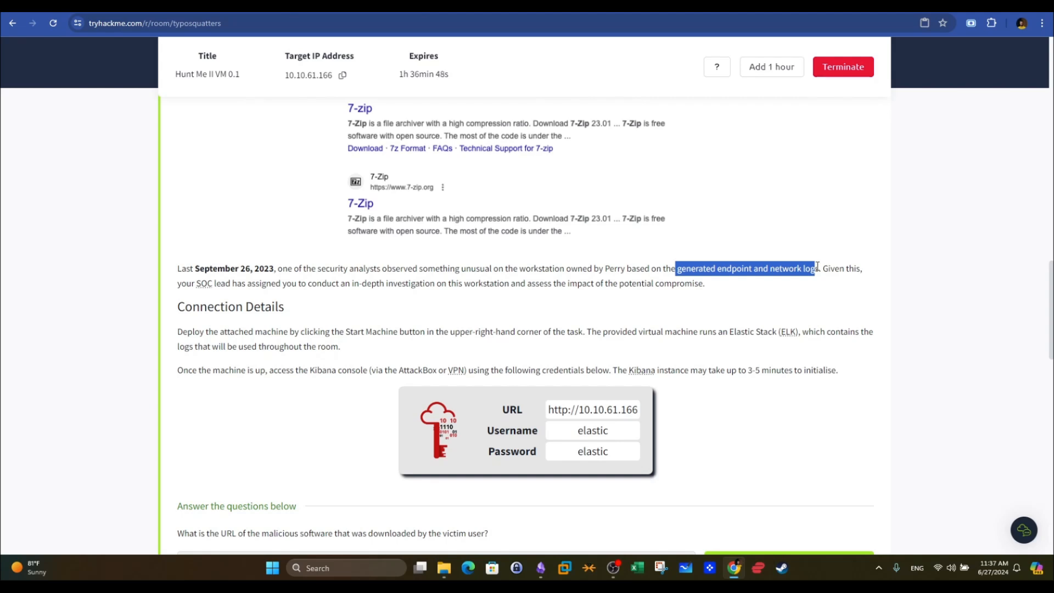
left_click(817, 266)
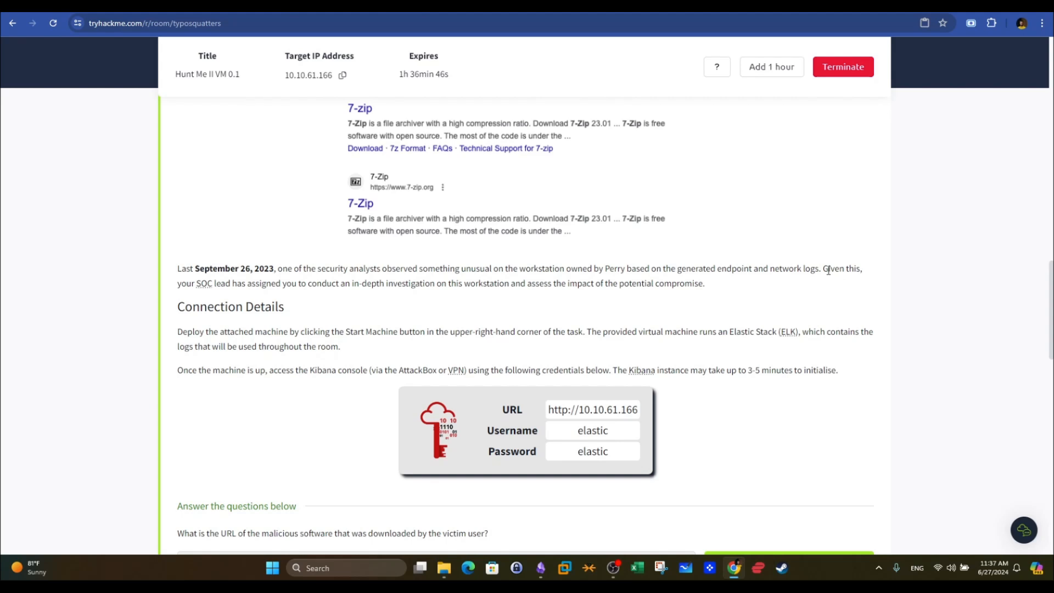
left_click_drag(828, 269, 862, 268)
left_click_drag(178, 283, 589, 283)
left_click(728, 288)
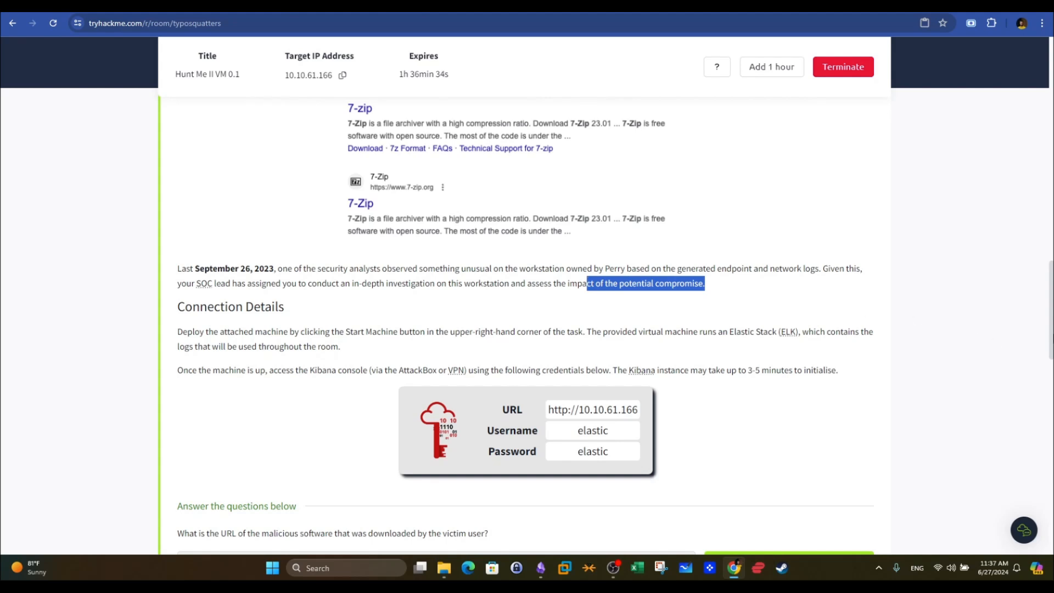
Review the scenario's key facts again: the affected workstation's owner and the generated endpoint and network logs
scroll(588, 283, "up", 4)
scroll(588, 283, "down", 2)
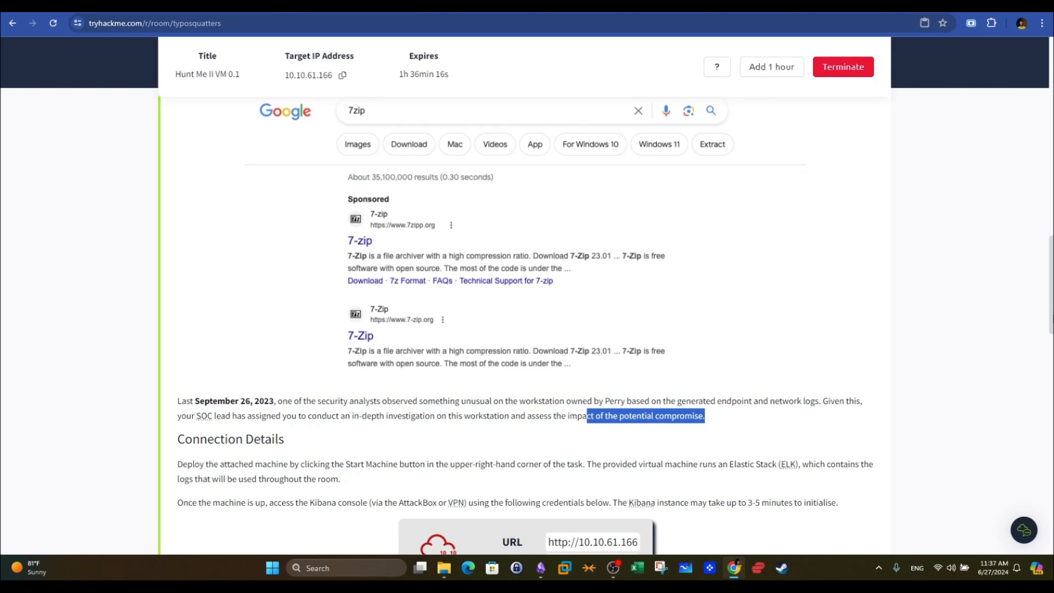
left_click(459, 426)
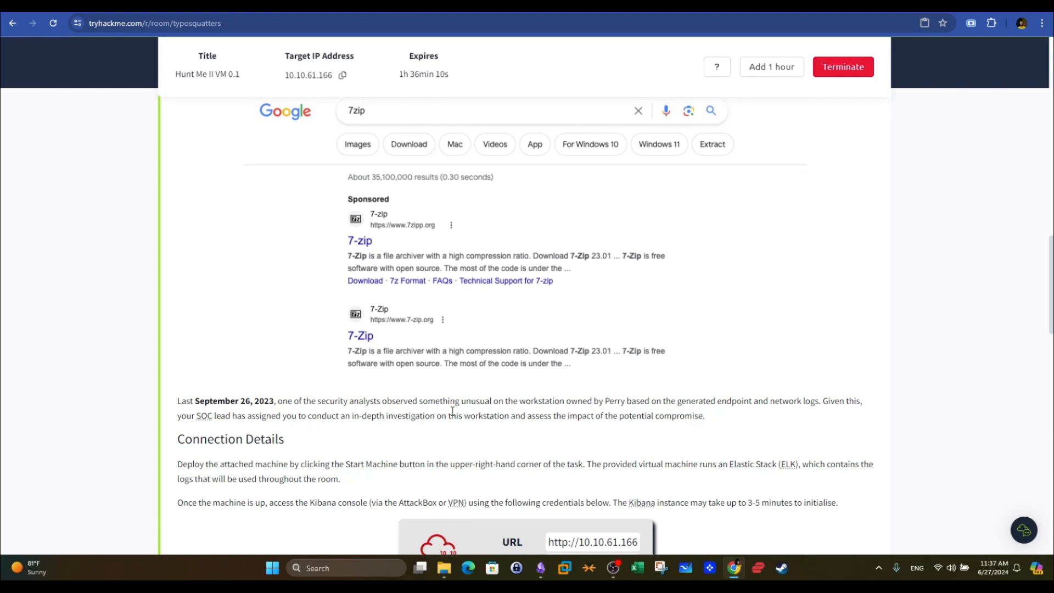
left_click_drag(606, 401, 625, 401)
left_click_drag(813, 401, 717, 403)
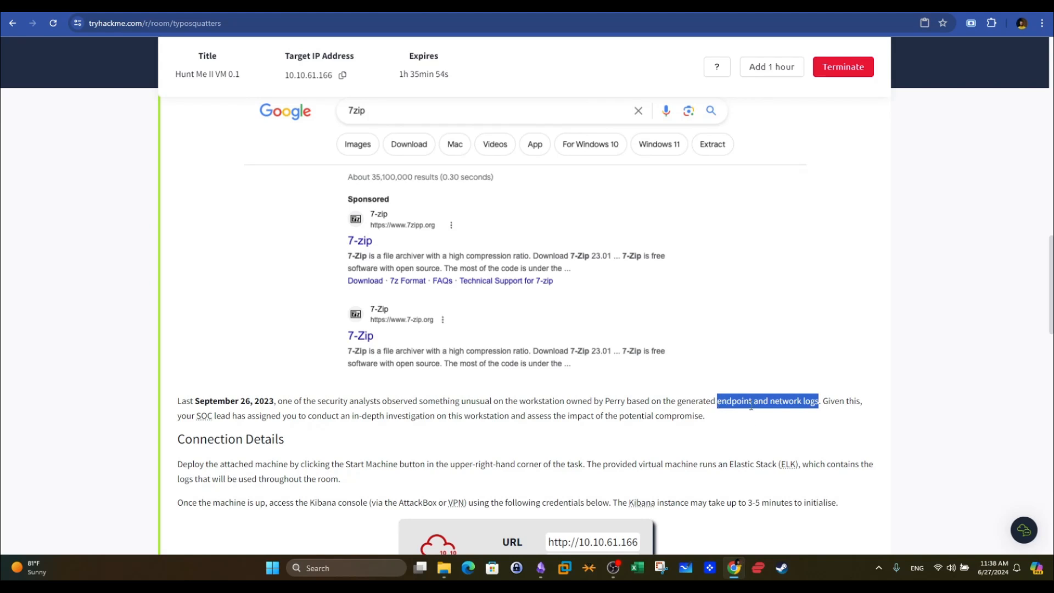
left_click(737, 408)
left_click_drag(719, 399, 754, 399)
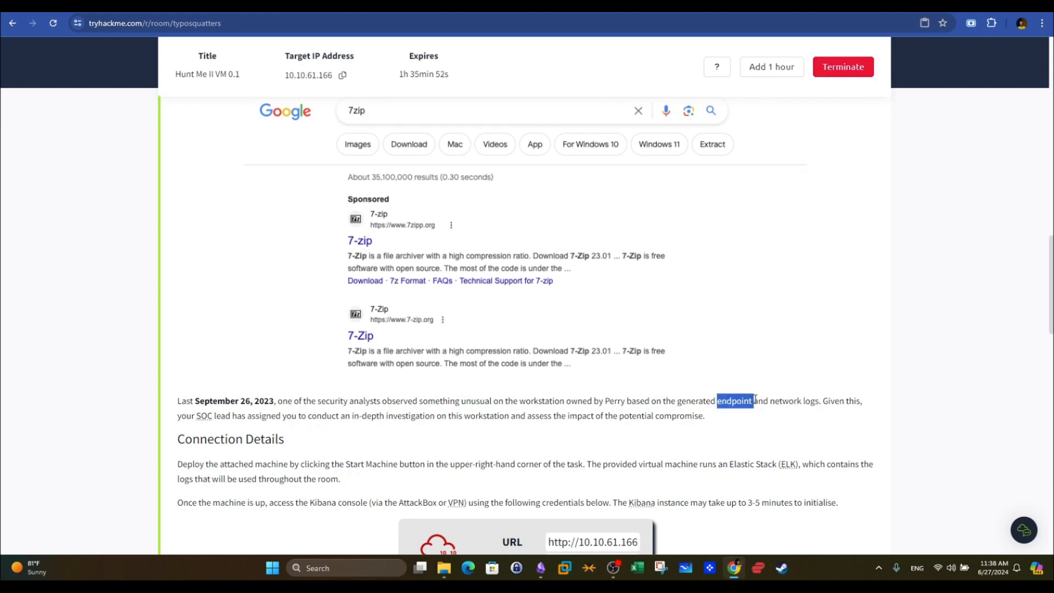
left_click_drag(817, 401, 717, 406)
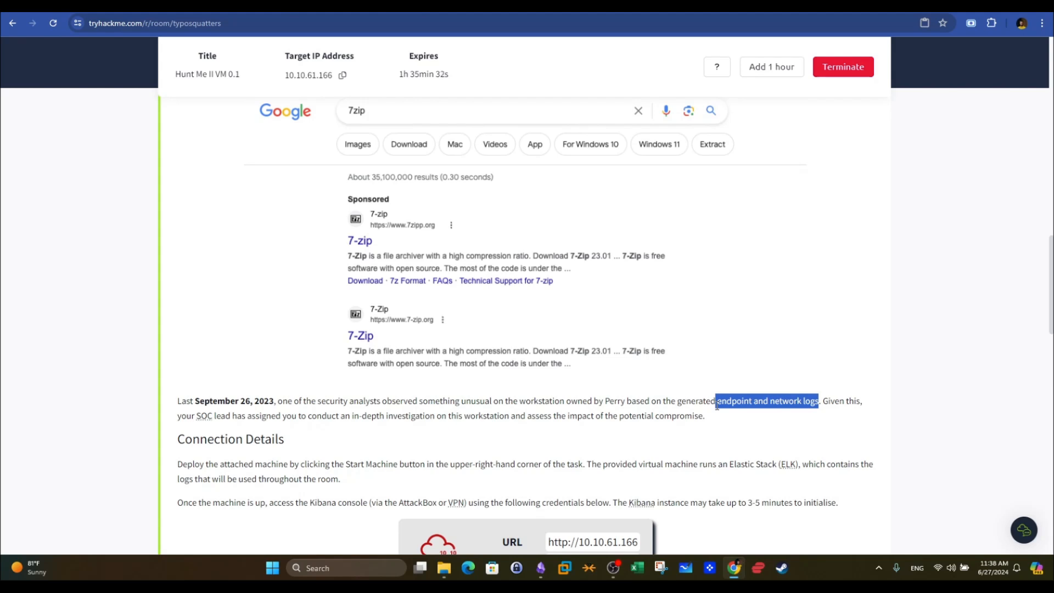
Switch to the Elastic console in the AttackBox and open Discover under Analytics
left_click(307, 7)
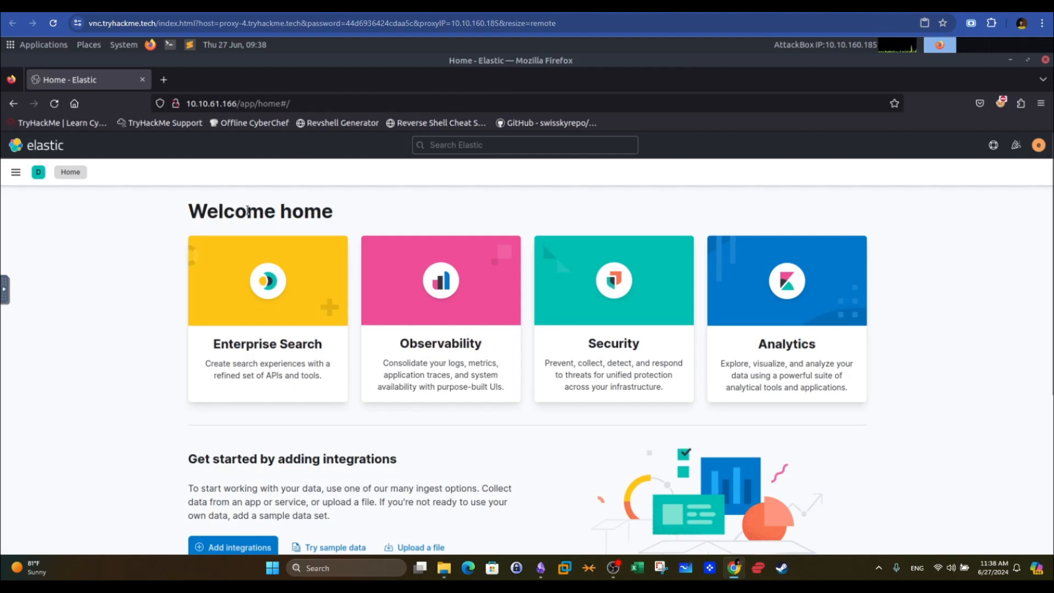
left_click(15, 174)
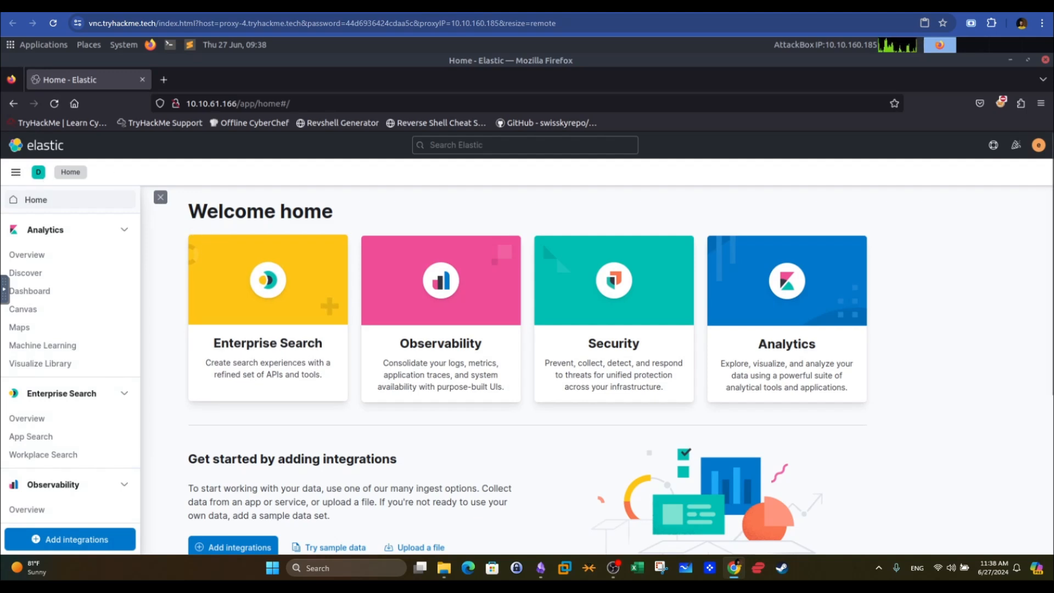
left_click(373, 6)
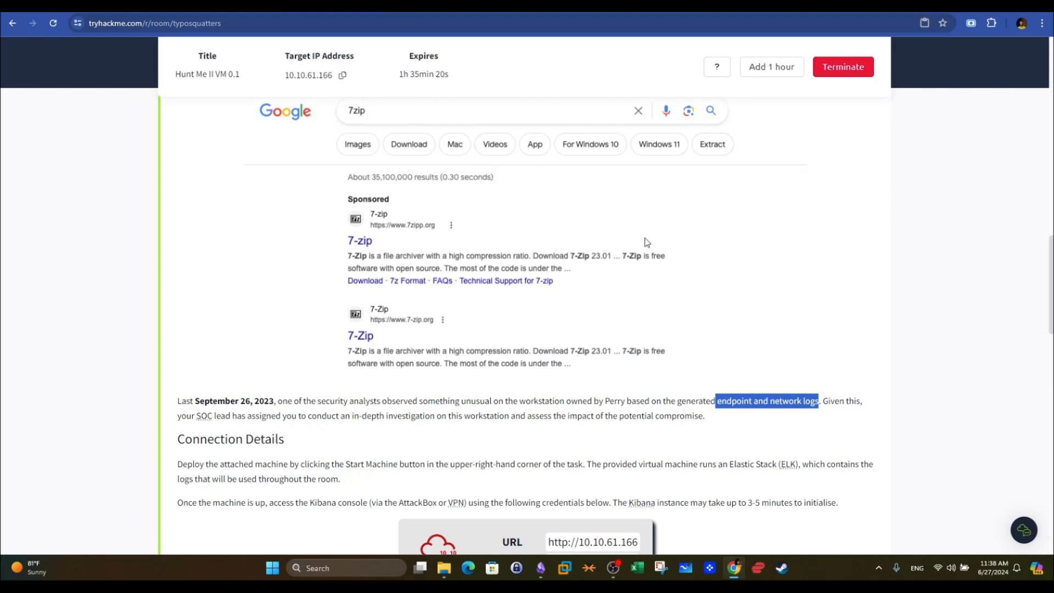
left_click(771, 395)
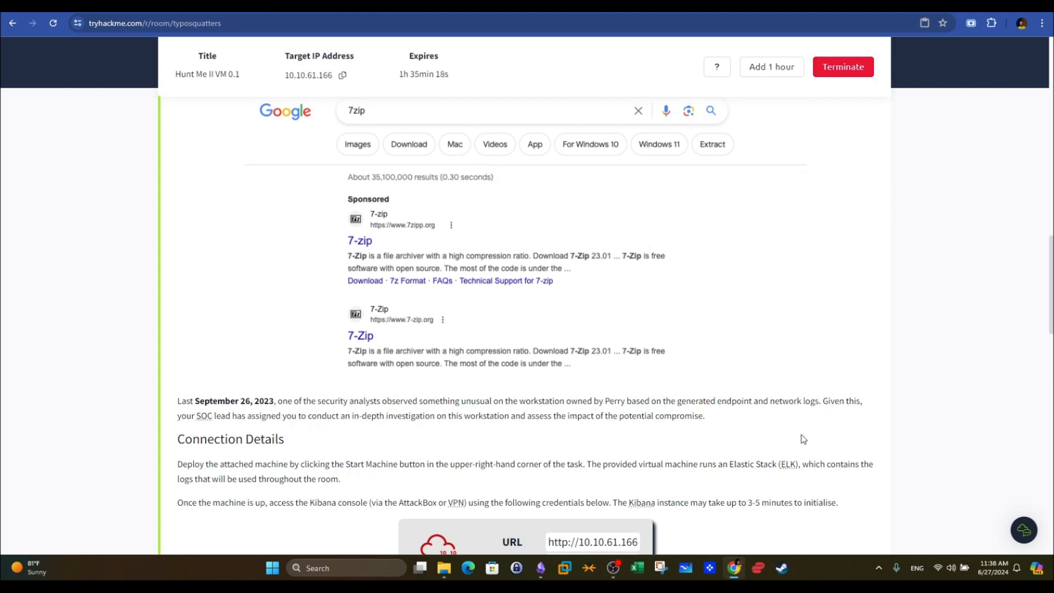
left_click_drag(716, 399, 819, 401)
left_click(472, 6)
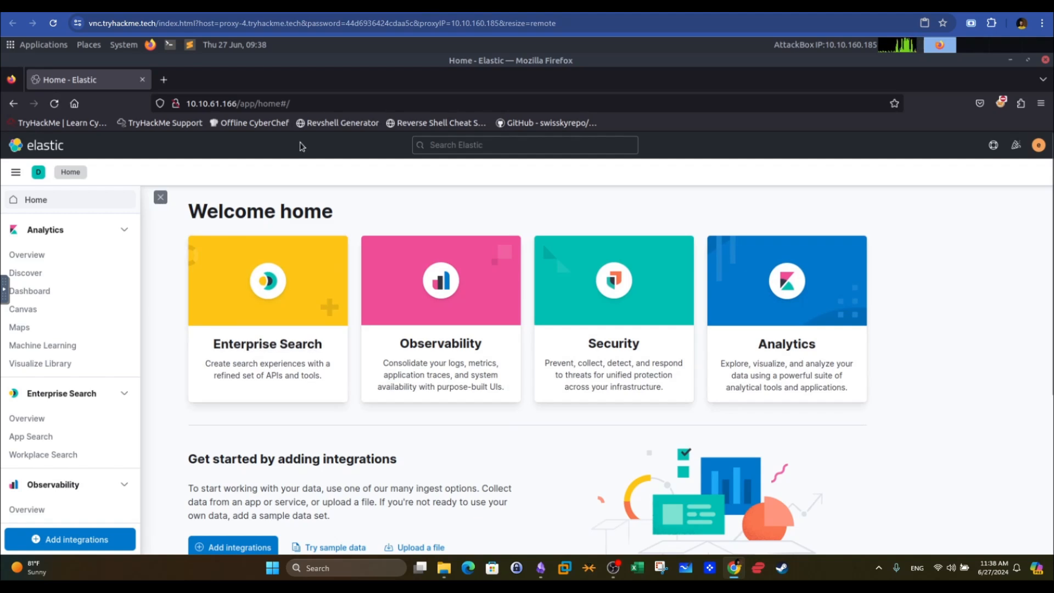
left_click(28, 273)
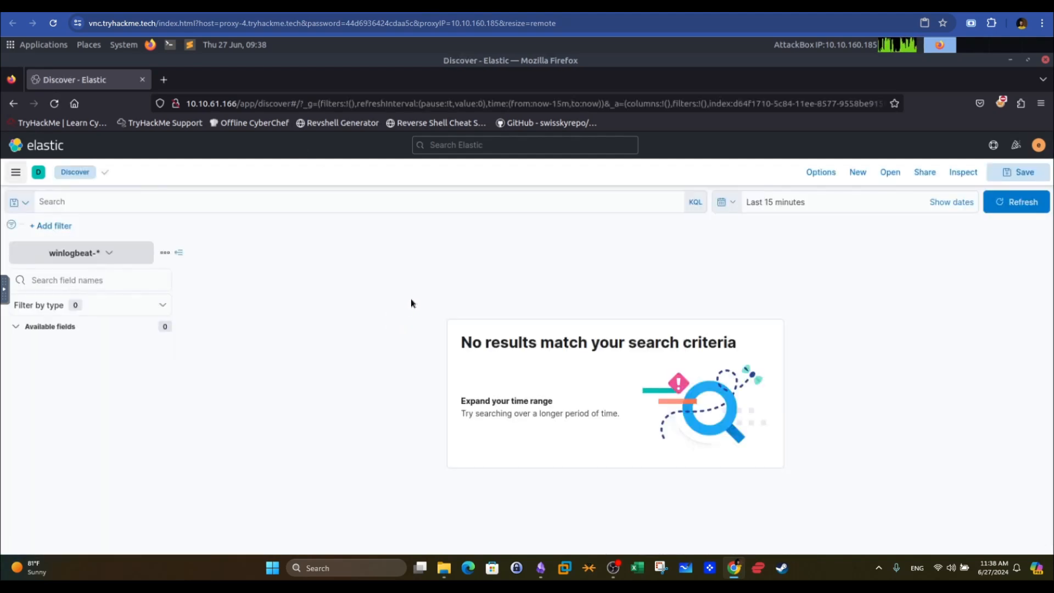
Examine the index patterns and suggested query fields offered in Discover
left_click(457, 202)
left_click(1036, 309)
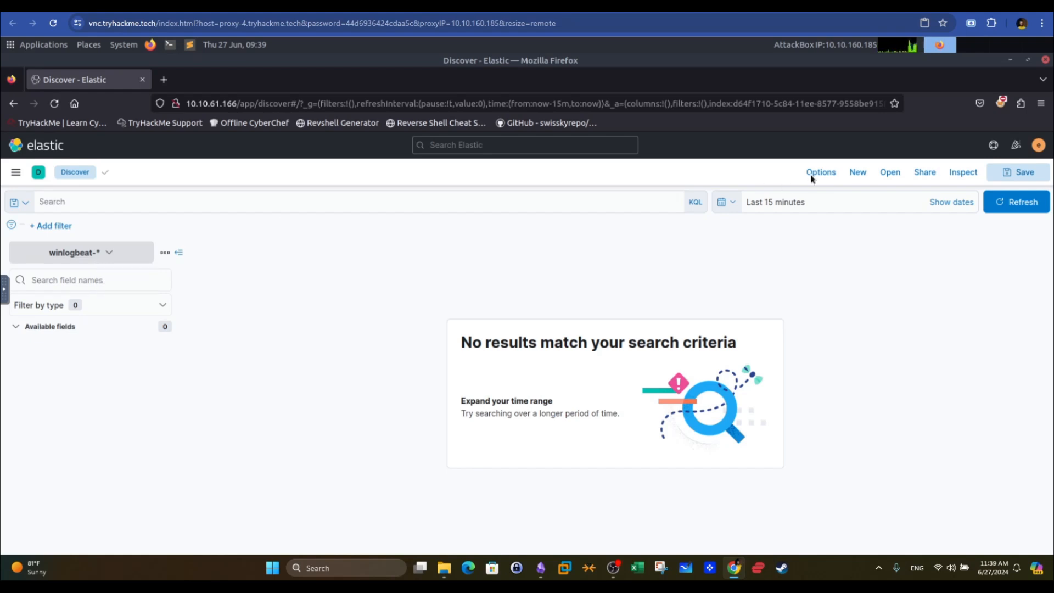
left_click(93, 255)
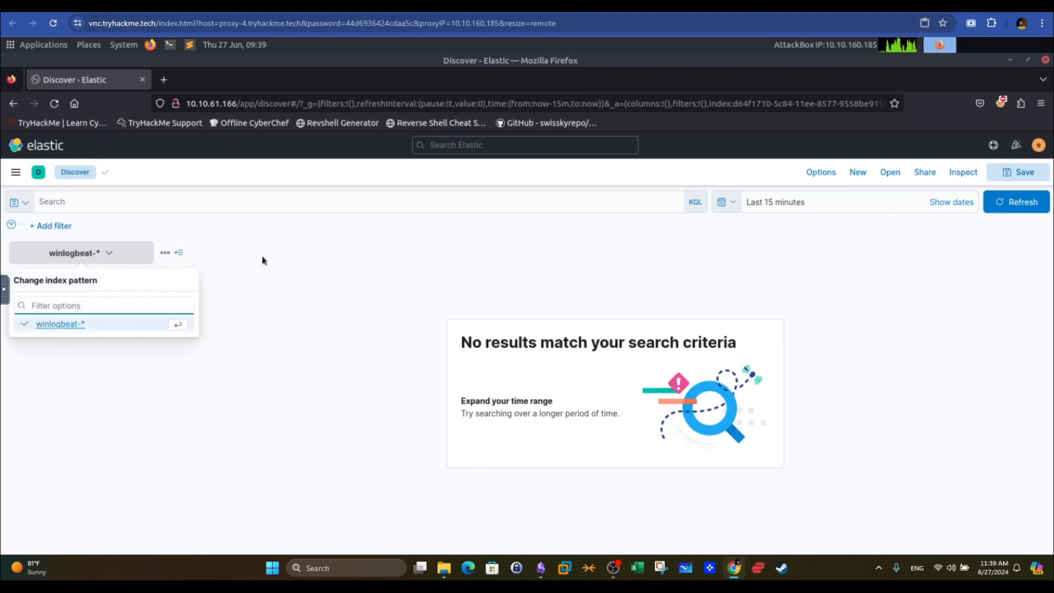
left_click(308, 208)
left_click(489, 8)
left_click(637, 9)
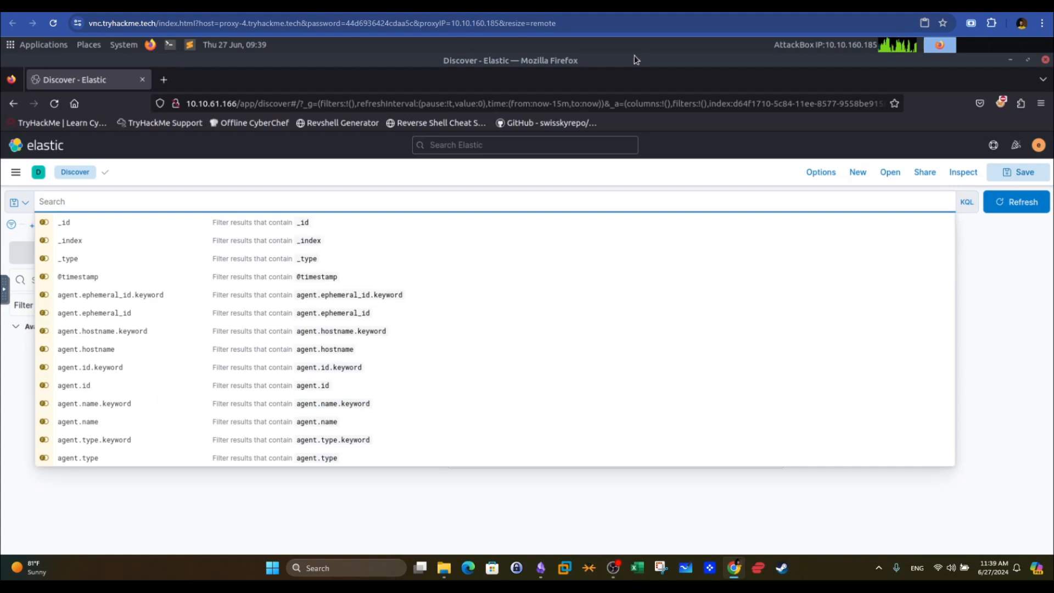
left_click(1001, 254)
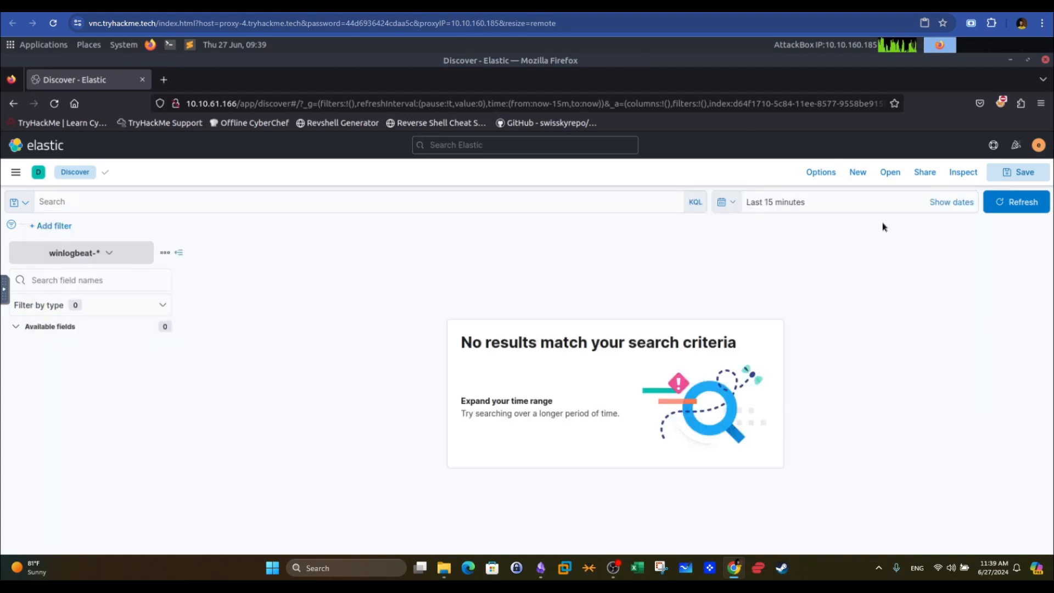
Set the Discover time range to start 15 years ago and run the search over it
left_click(779, 206)
left_click(828, 209)
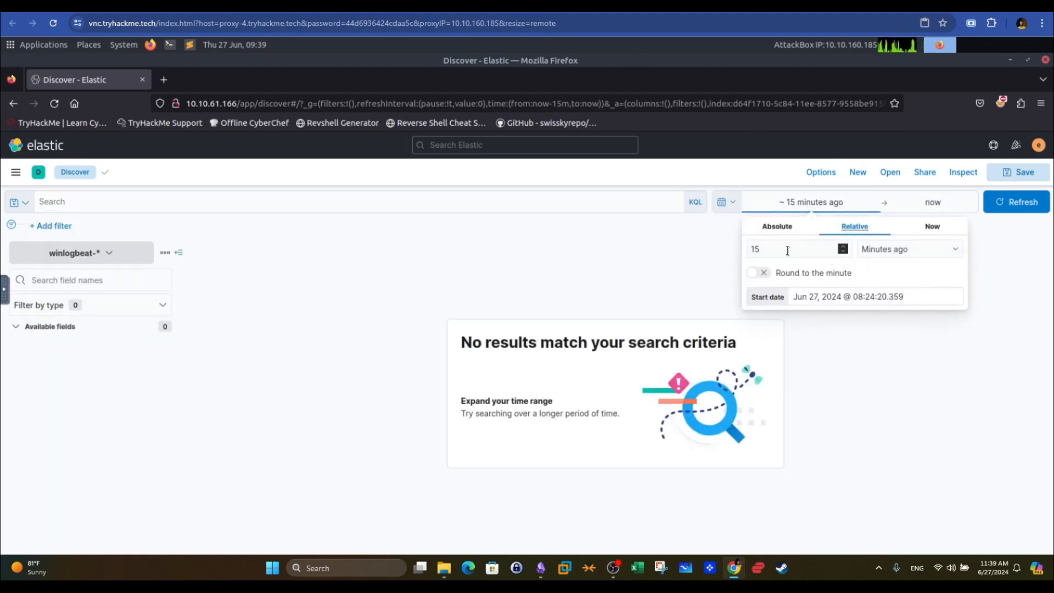
left_click(884, 251)
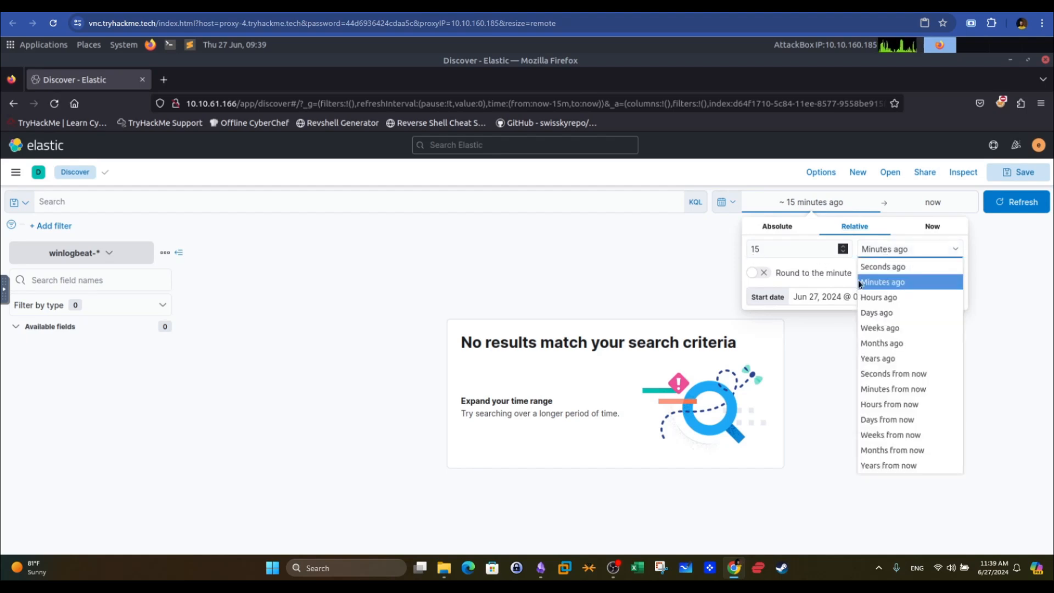
left_click(884, 359)
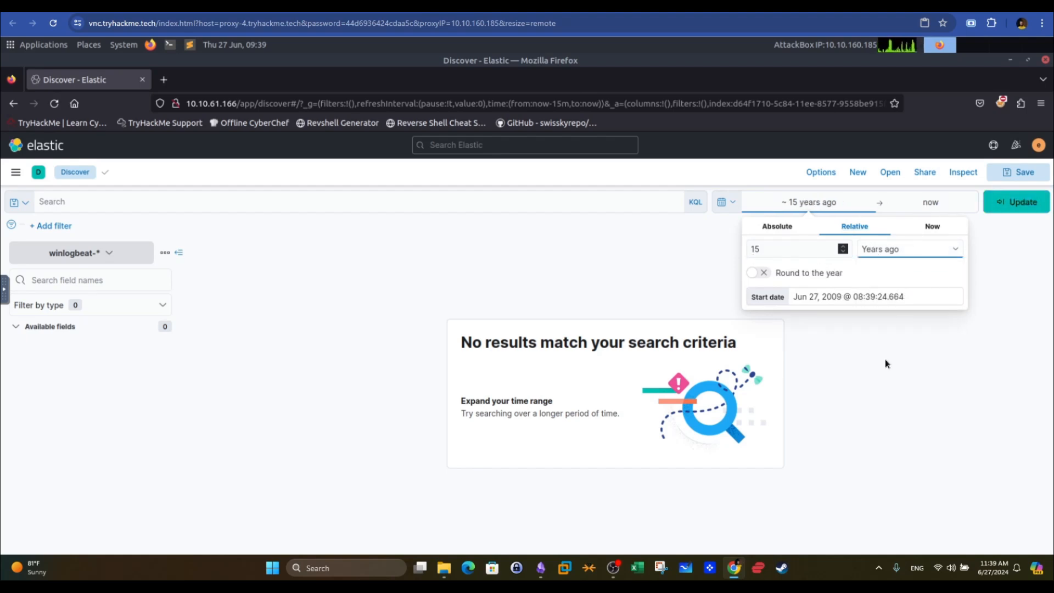
left_click(886, 362)
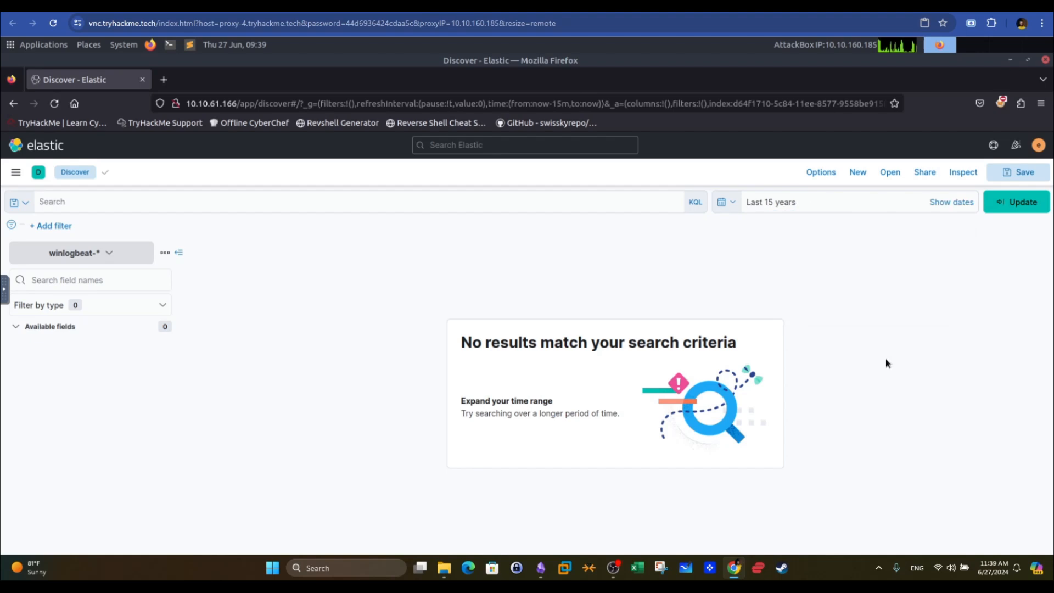
left_click(1022, 203)
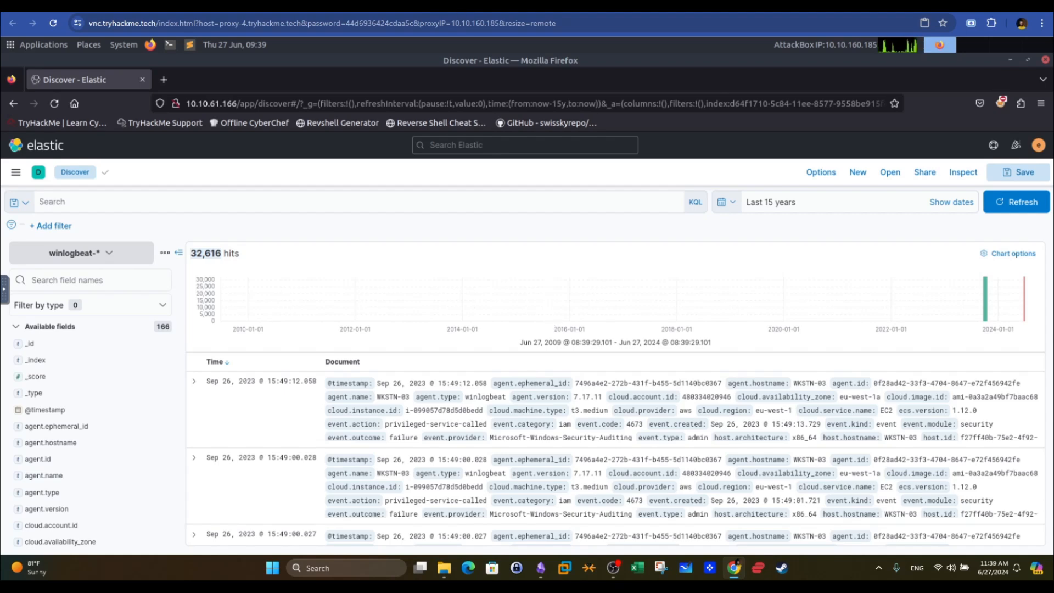
Return to the TryHackMe room and read the first question, about the URL of the malicious software downloaded by the victim
left_click(413, 6)
scroll(1007, 305, "down", 15)
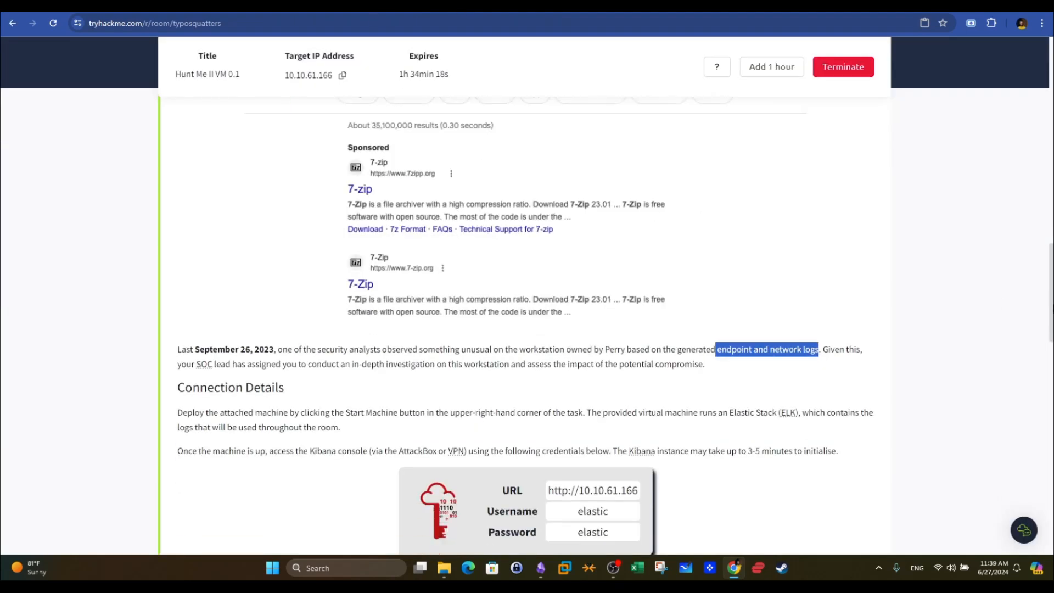
scroll(1009, 191, "up", 15)
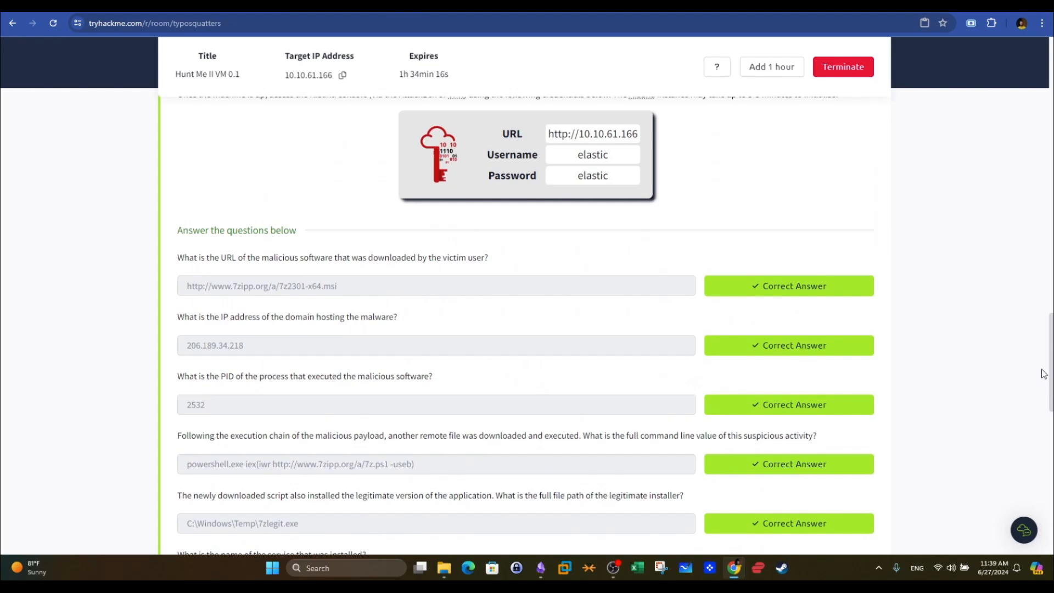
scroll(1037, 286, "down", 8)
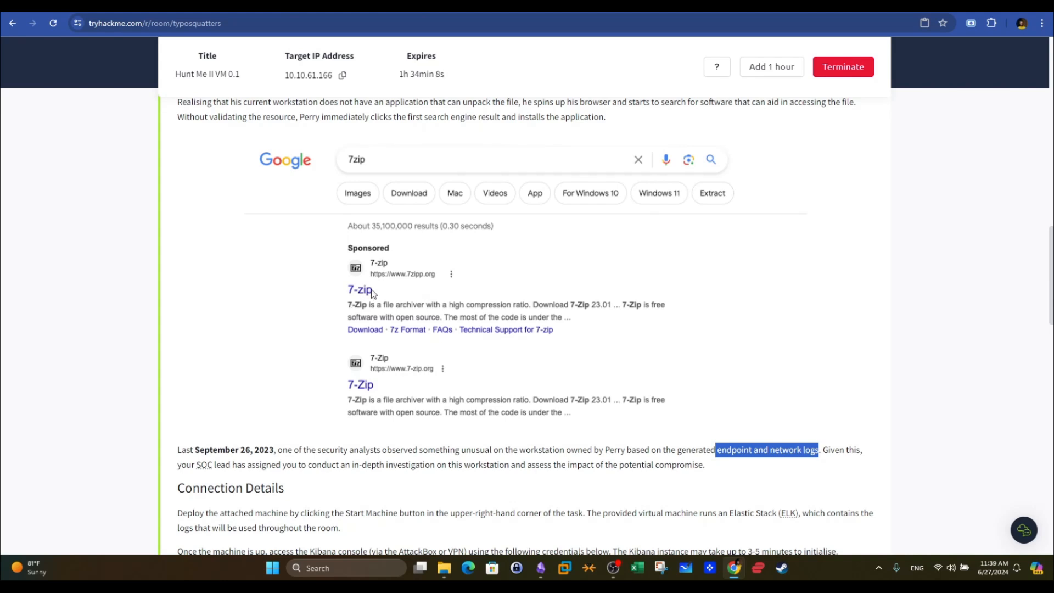
left_click_drag(1050, 294, 1051, 405)
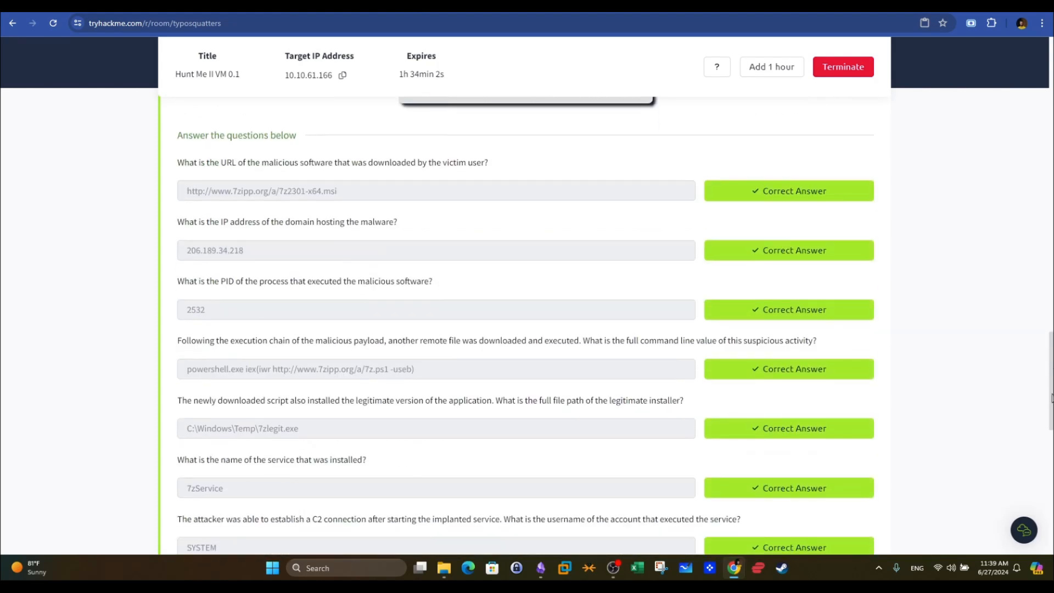
left_click_drag(177, 163, 495, 169)
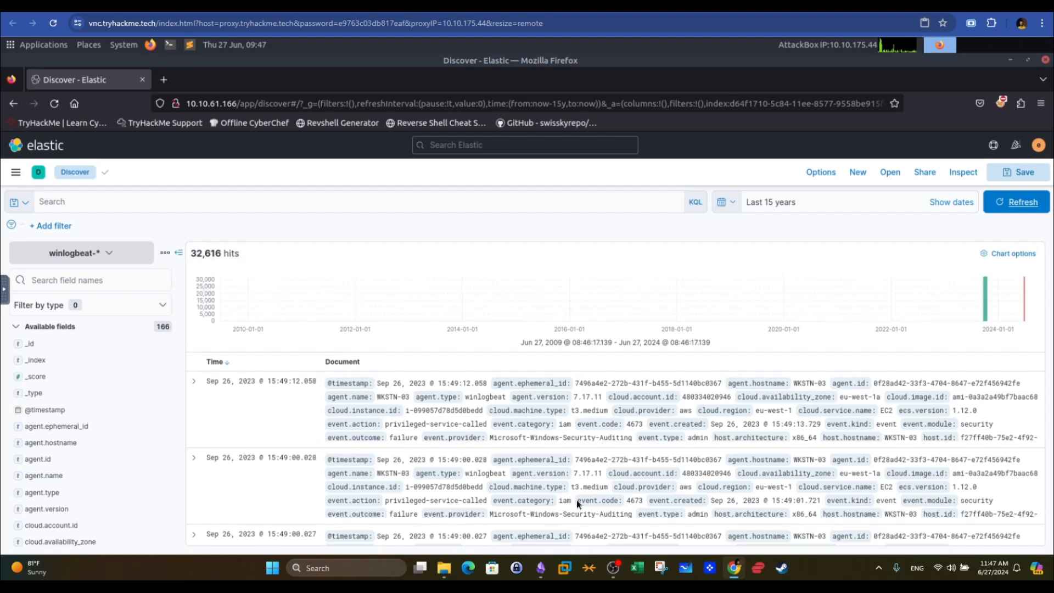
In Elastic Discover, check the available index patterns and filter the field list by "process"
left_click(109, 253)
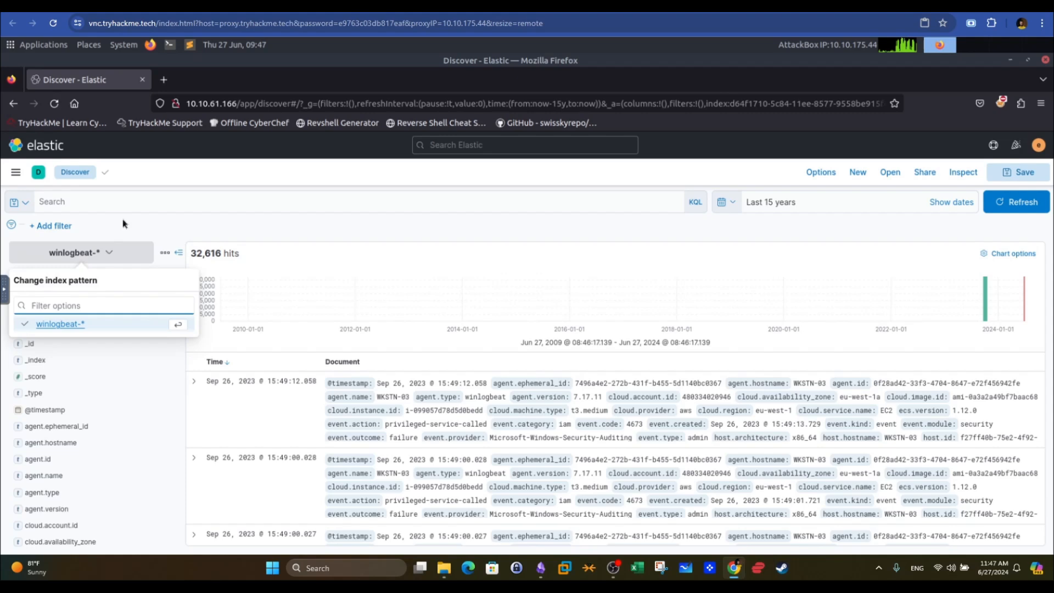
left_click(123, 225)
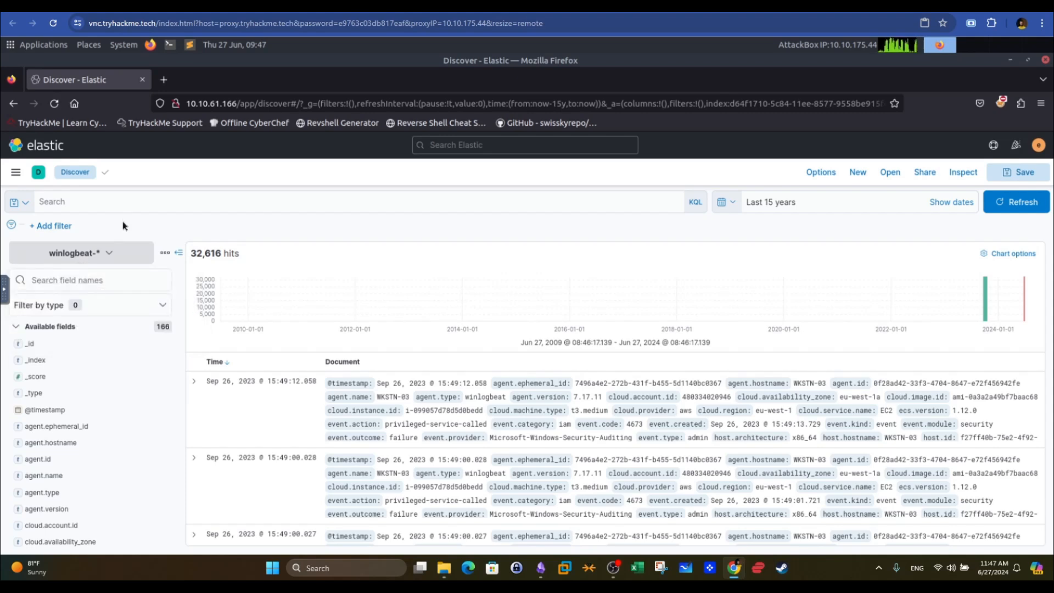
left_click(154, 280)
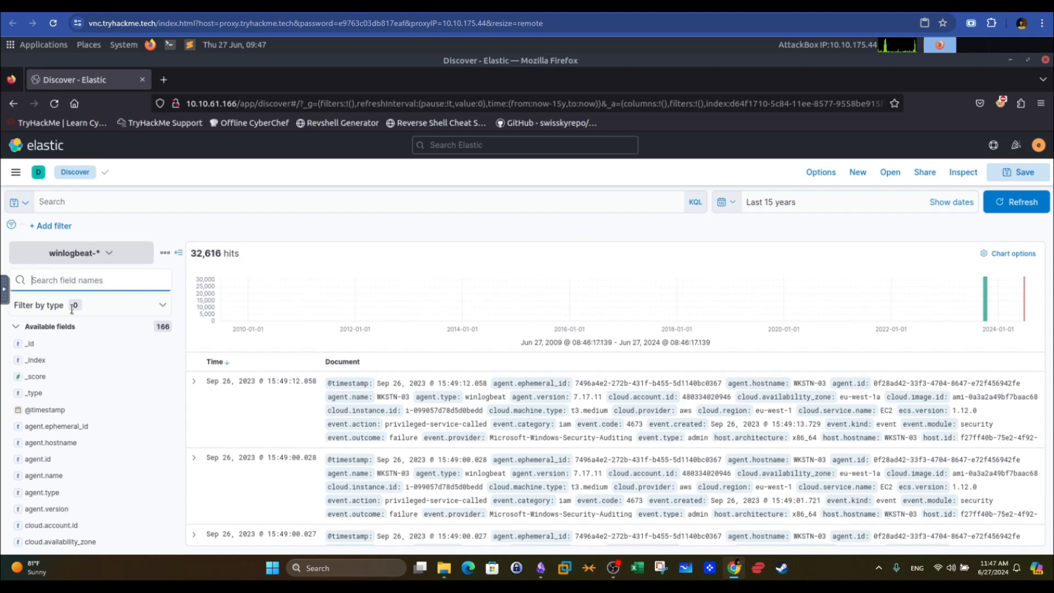
type("process")
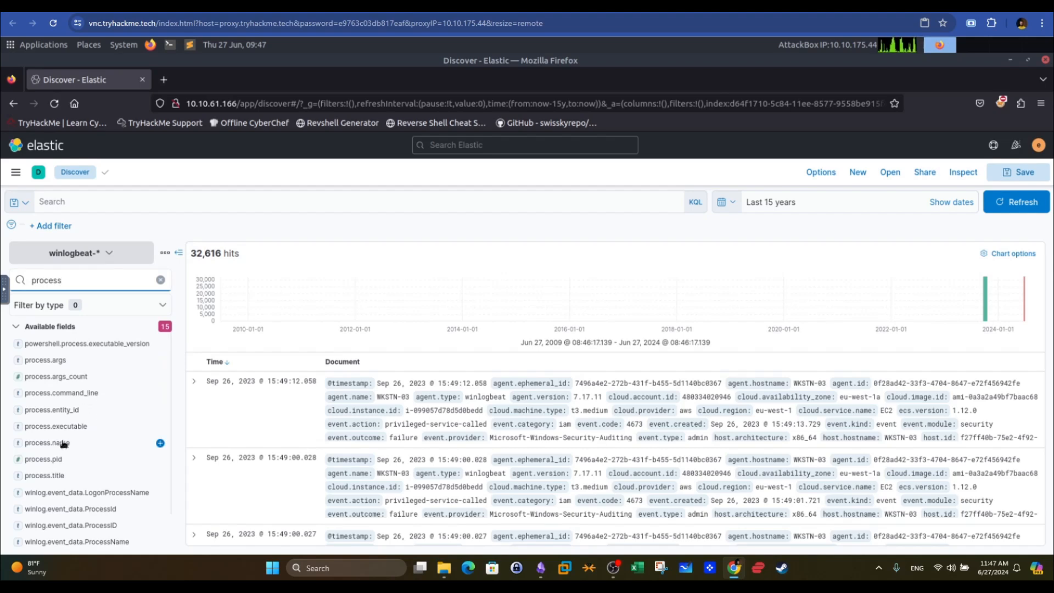
Begin a KQL query in Discover that matches process.name to firefox.exe OR chrome.exe
left_click(131, 202)
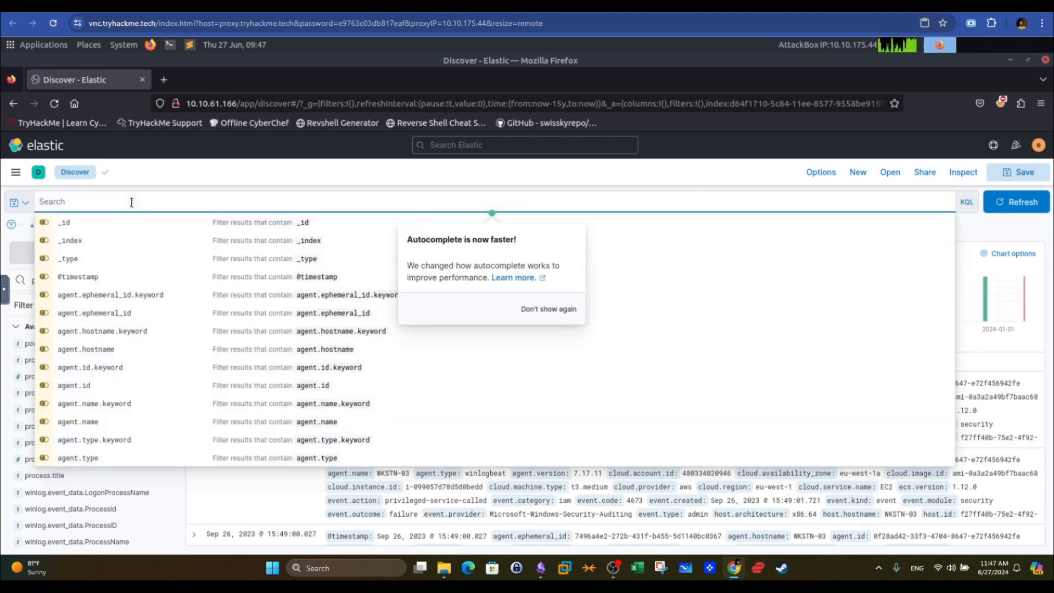
type("process.name:")
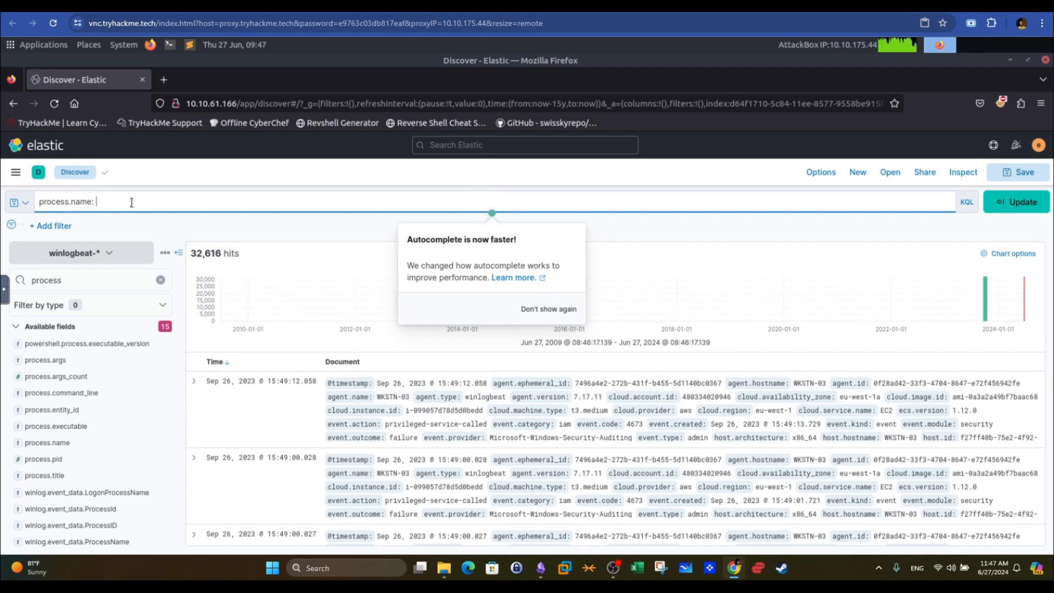
type(" firefox.exe OR chrome.exe or")
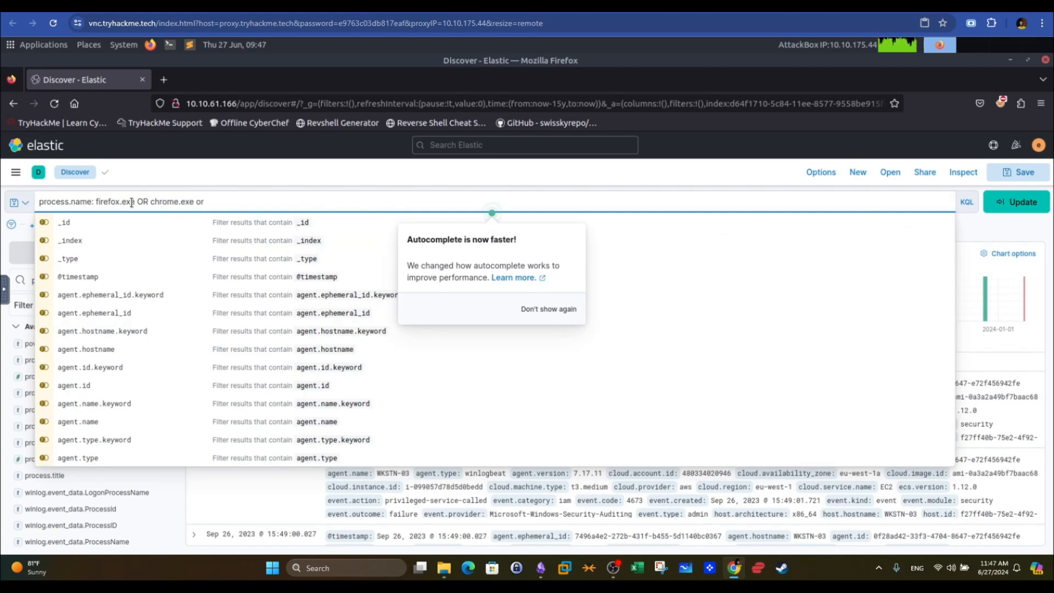
Launch Microsoft Edge on the host computer and open Task Manager to see its running processes
right_click(255, 576)
right_click(272, 567)
right_click(235, 565)
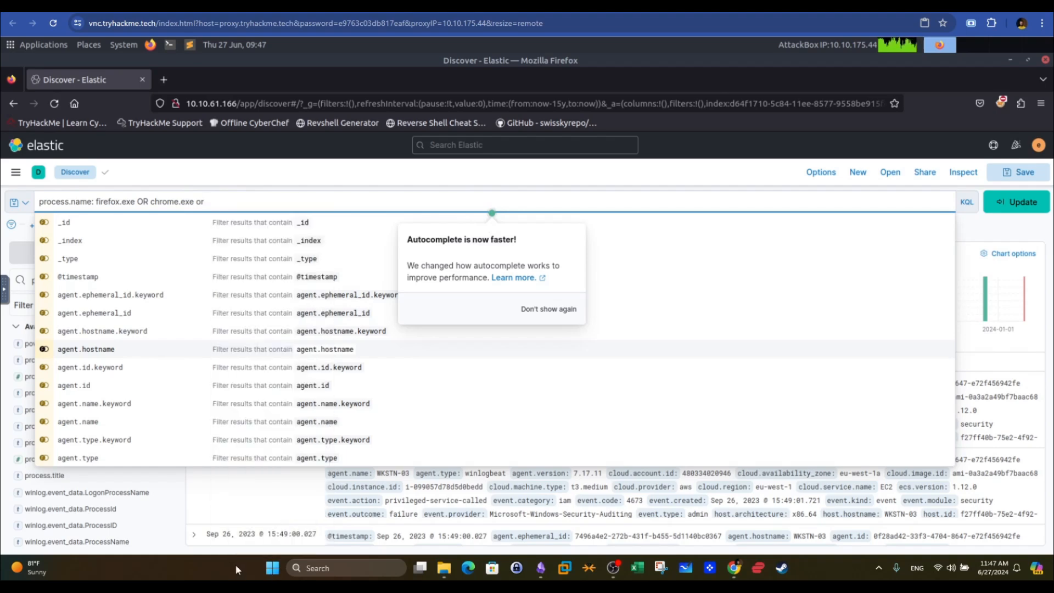
left_click(466, 572)
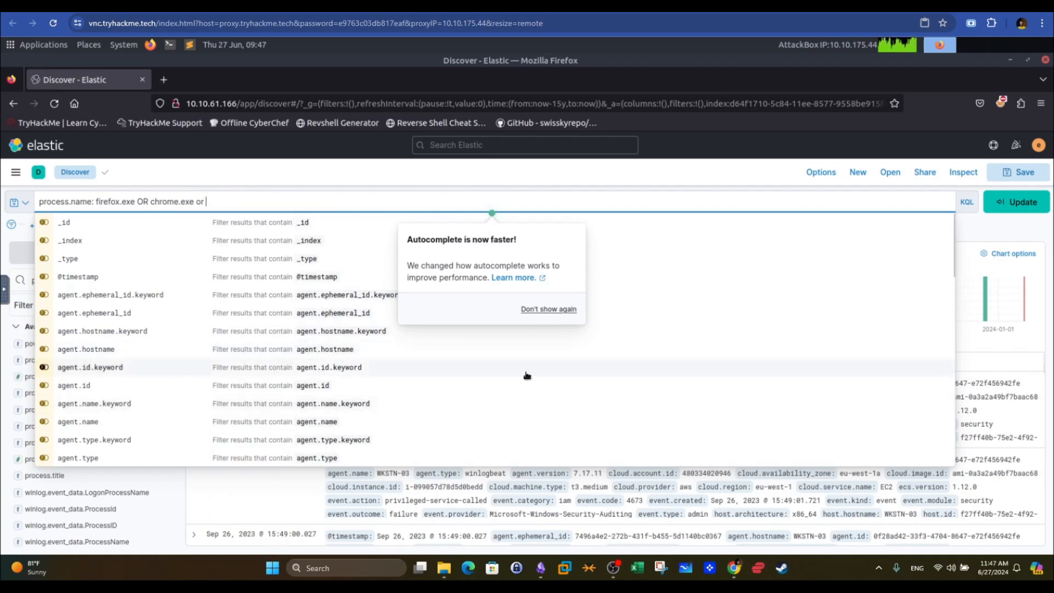
left_click(478, 567)
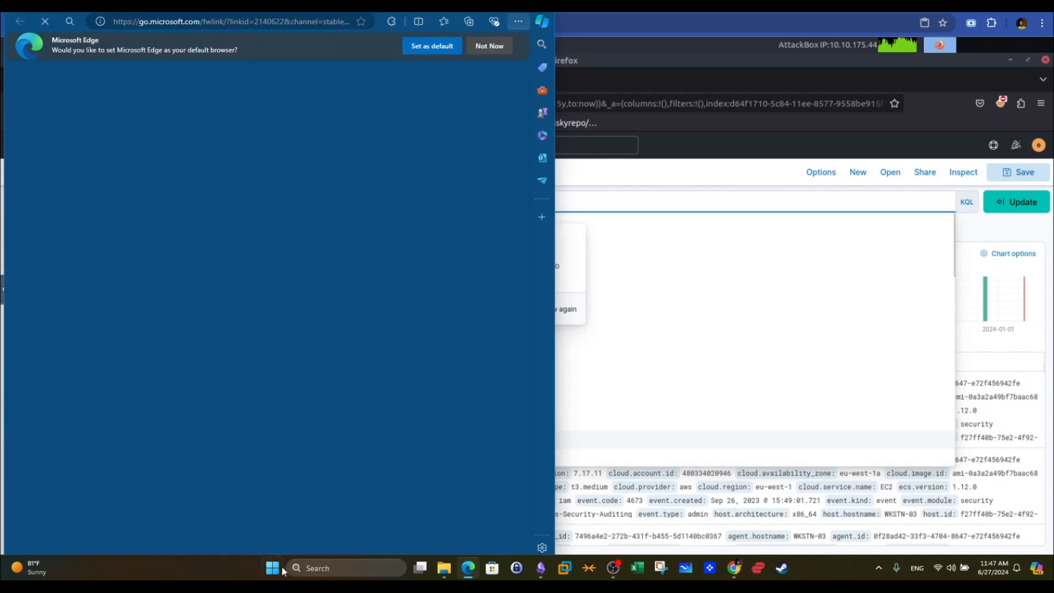
right_click(280, 566)
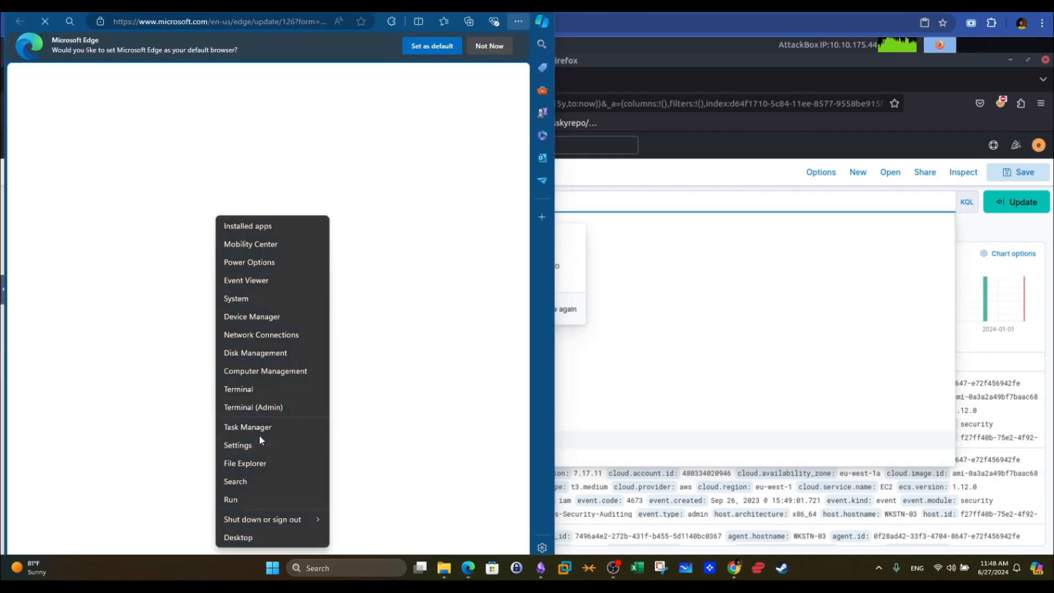
left_click(299, 426)
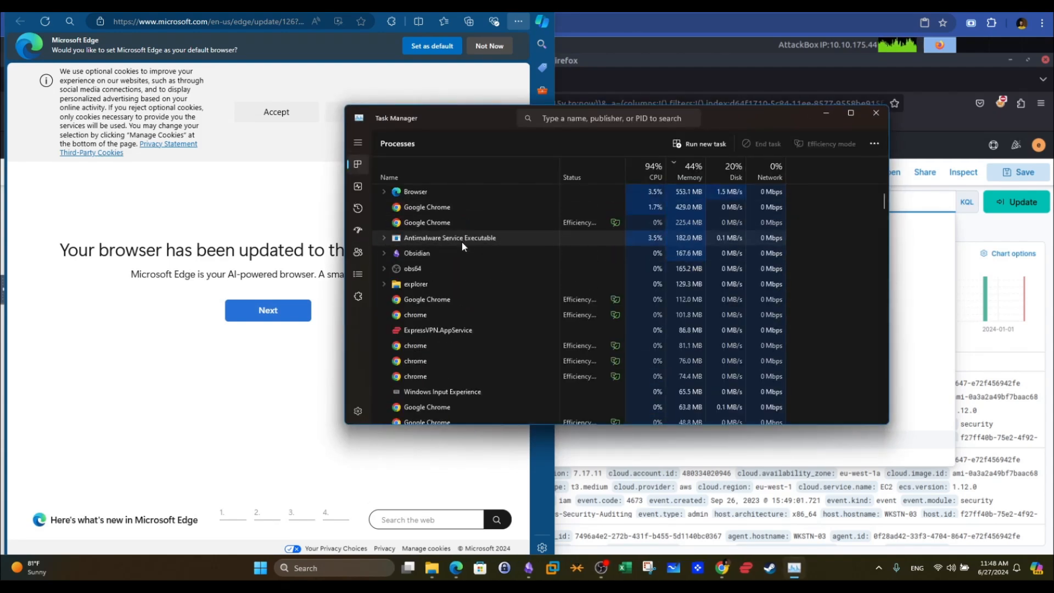
Look up the executable name of the Microsoft Edge tab process in Task Manager's details, and close Task Manager and Edge
double_click(455, 205)
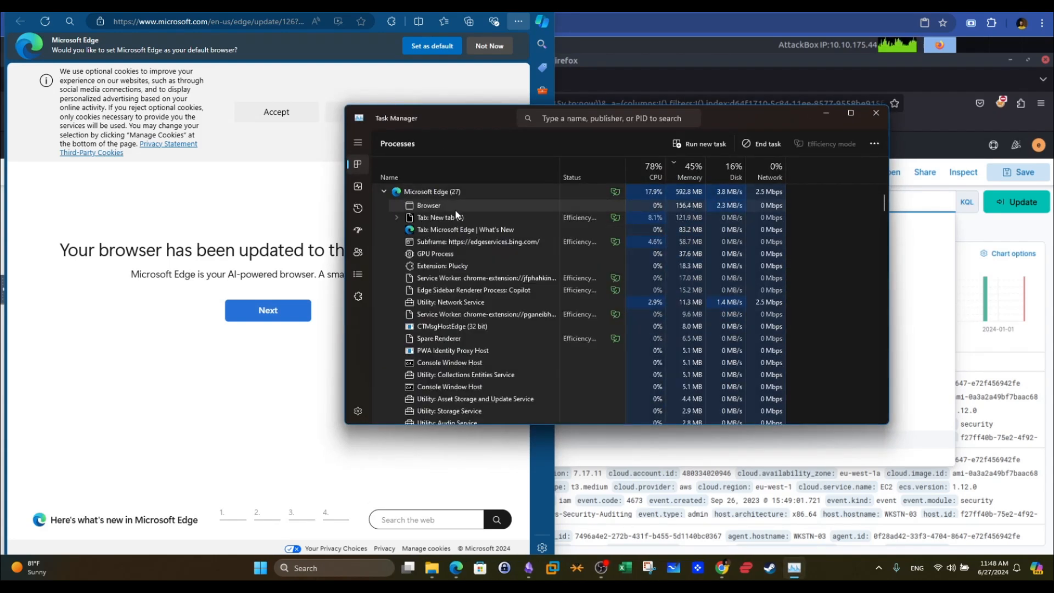
right_click(436, 195)
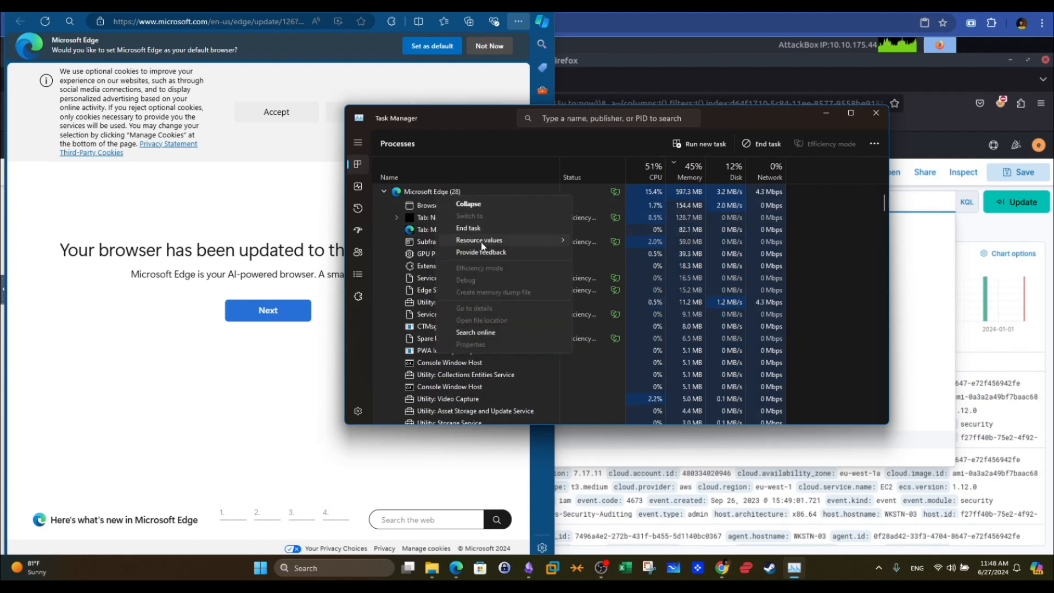
right_click(429, 193)
right_click(430, 193)
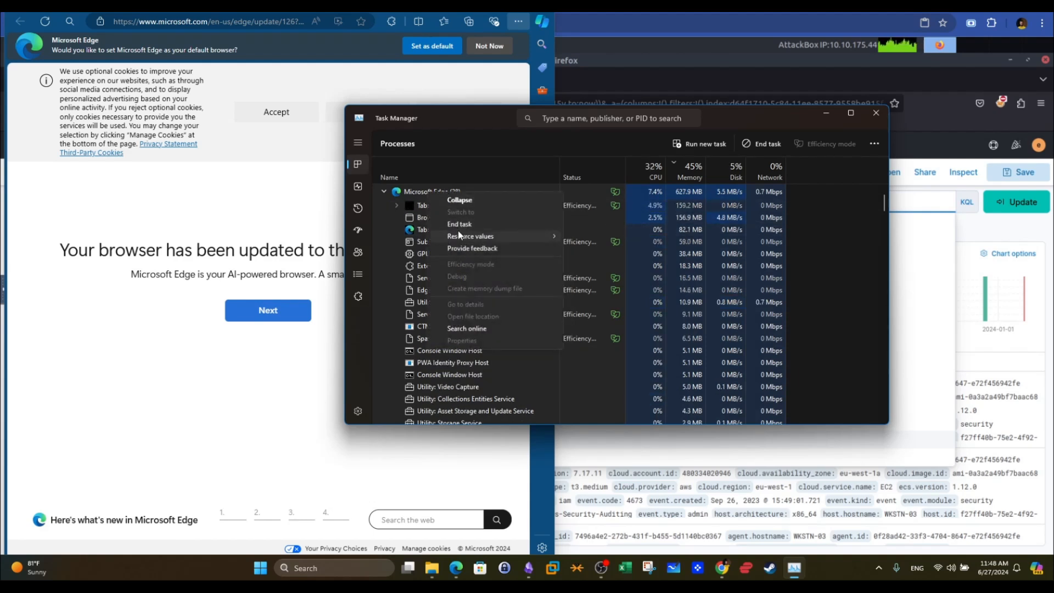
left_click(416, 280)
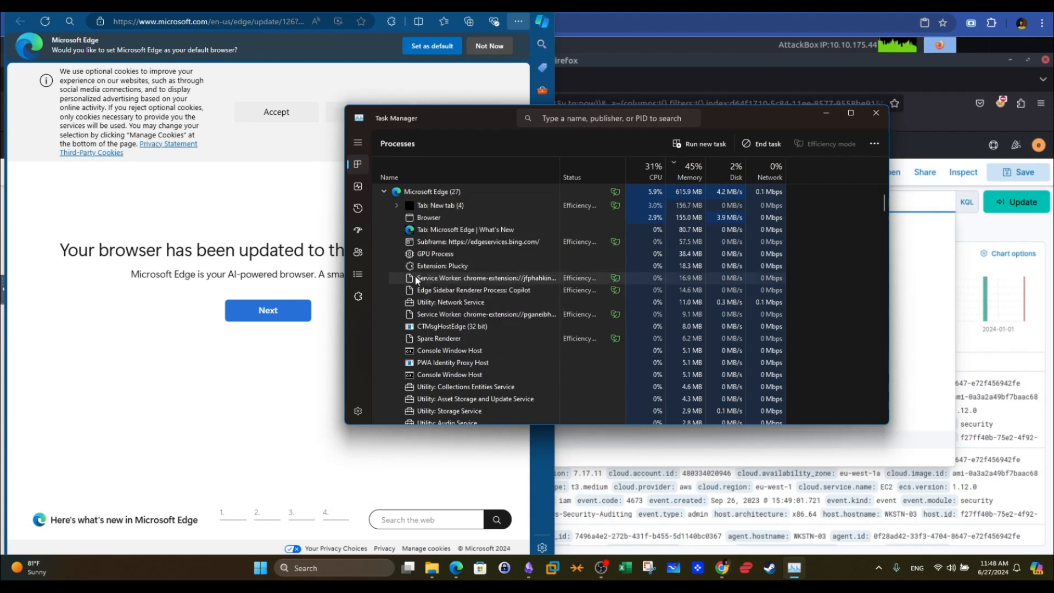
mouse_move(882, 201)
left_mouse_down()
mouse_move(883, 216)
mouse_move(883, 204)
left_mouse_up()
right_click(468, 209)
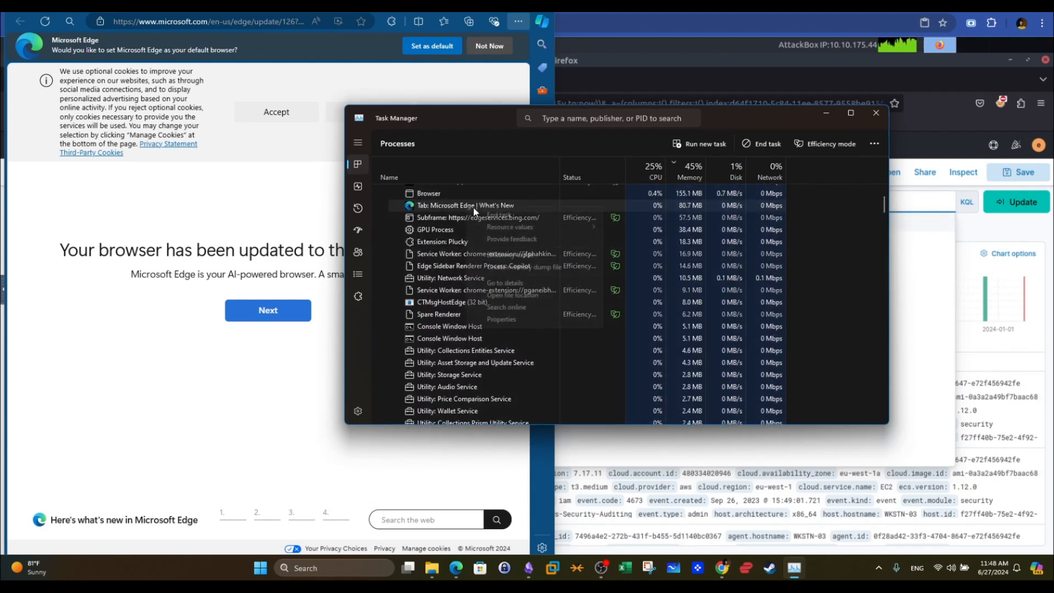
left_click(508, 282)
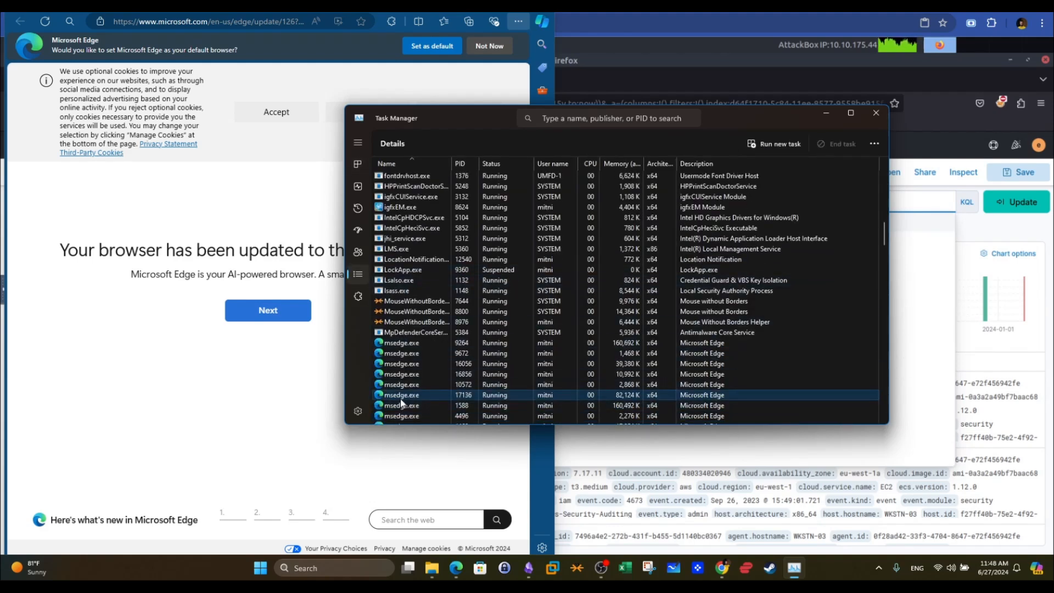
left_click(876, 113)
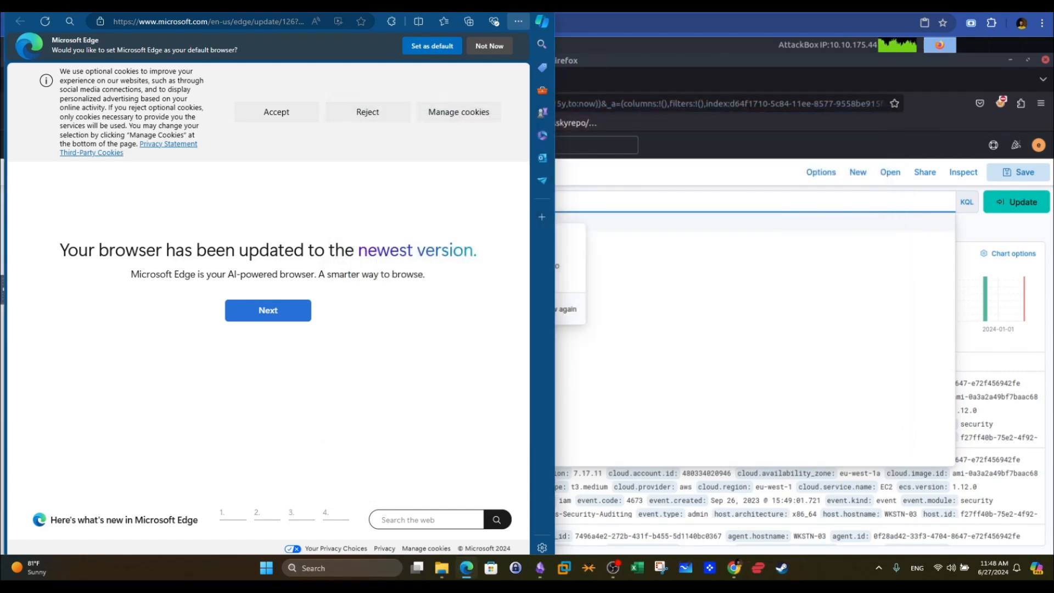
left_click(541, 2)
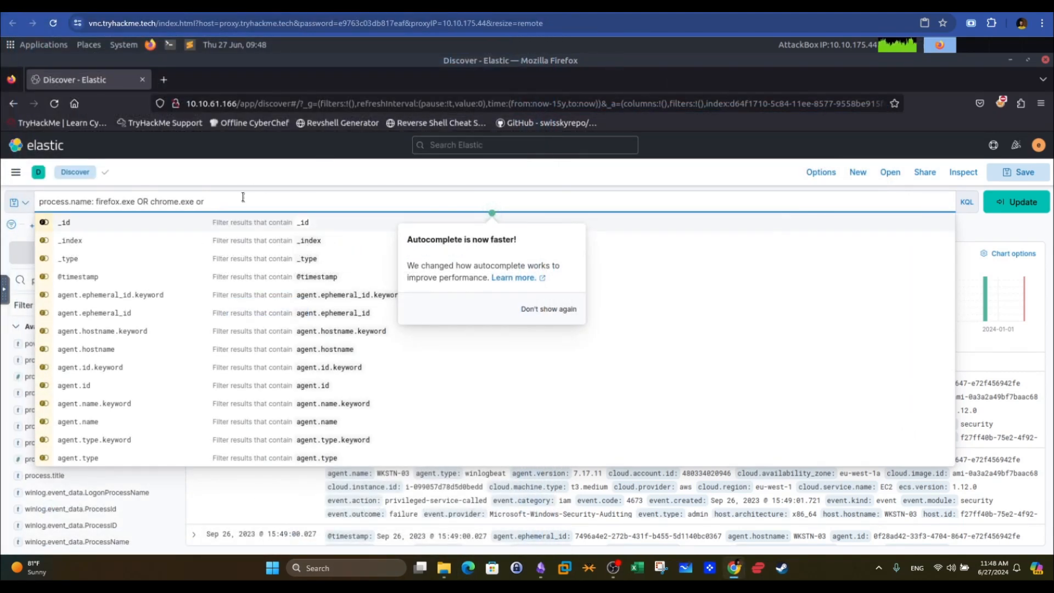
Complete the Discover query with OR msedge.exe, run it, and permanently dismiss the autocomplete notice
key("BackSpace")
key("BackSpace")
key("BackSpace")
type("OR msedge.exe")
key("Return")
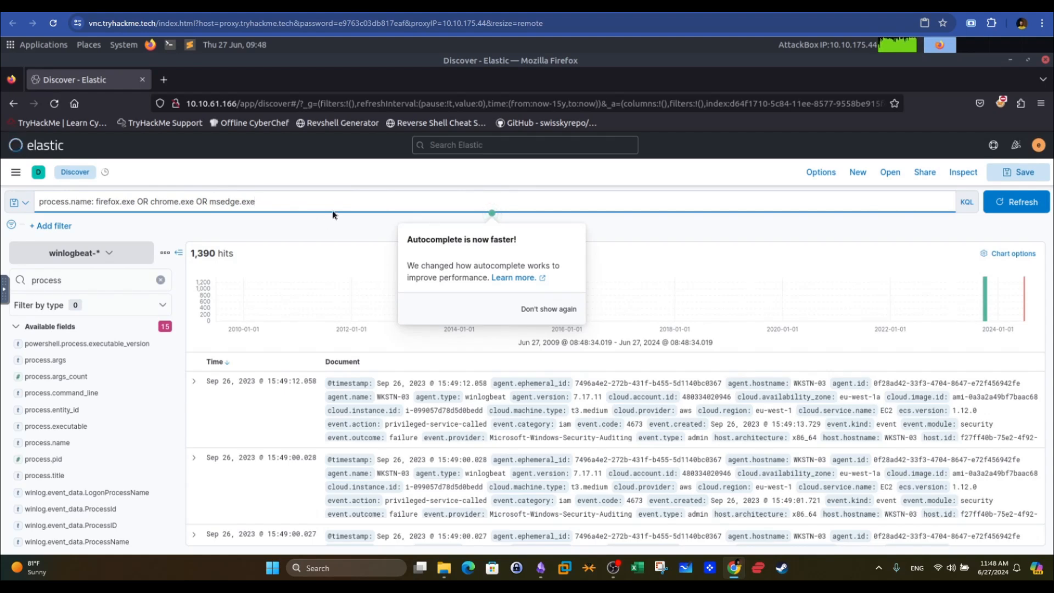
left_click(543, 310)
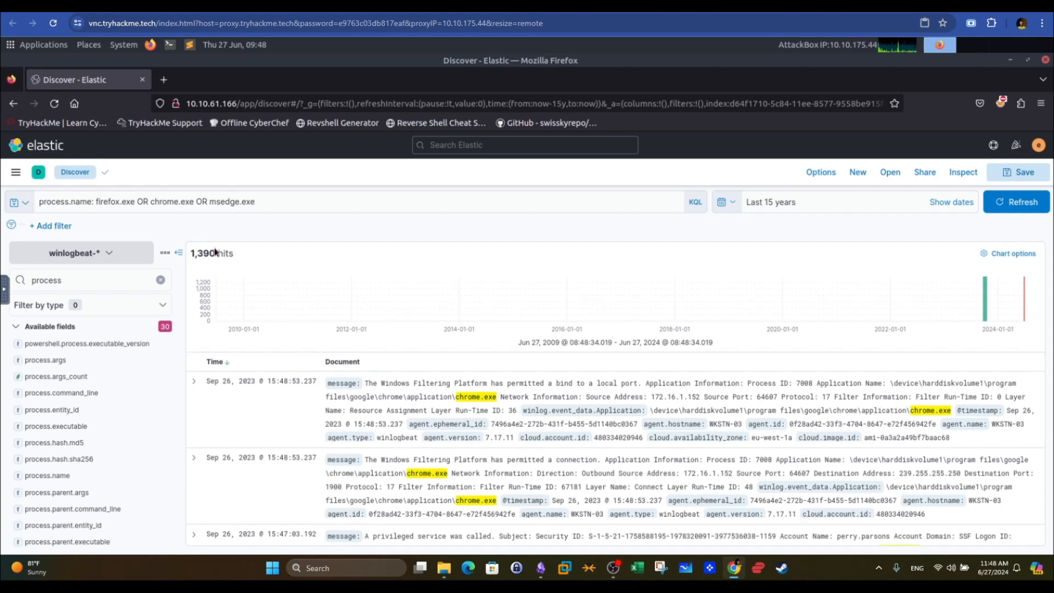
Reread the TryHackMe room's question about the malicious software's URL and return to the Discover results
left_click(273, 207)
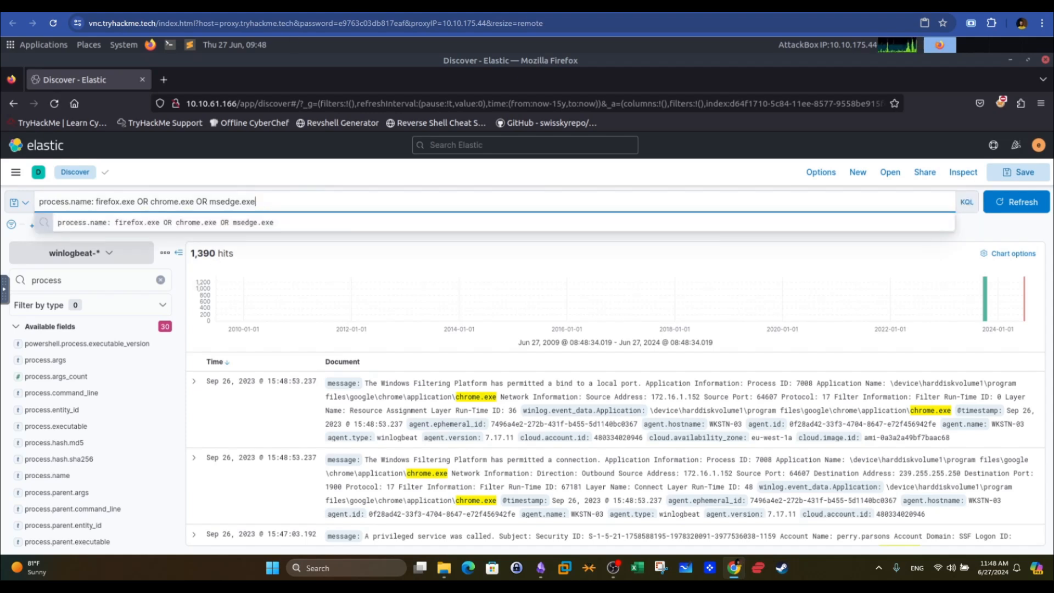
left_click(294, 7)
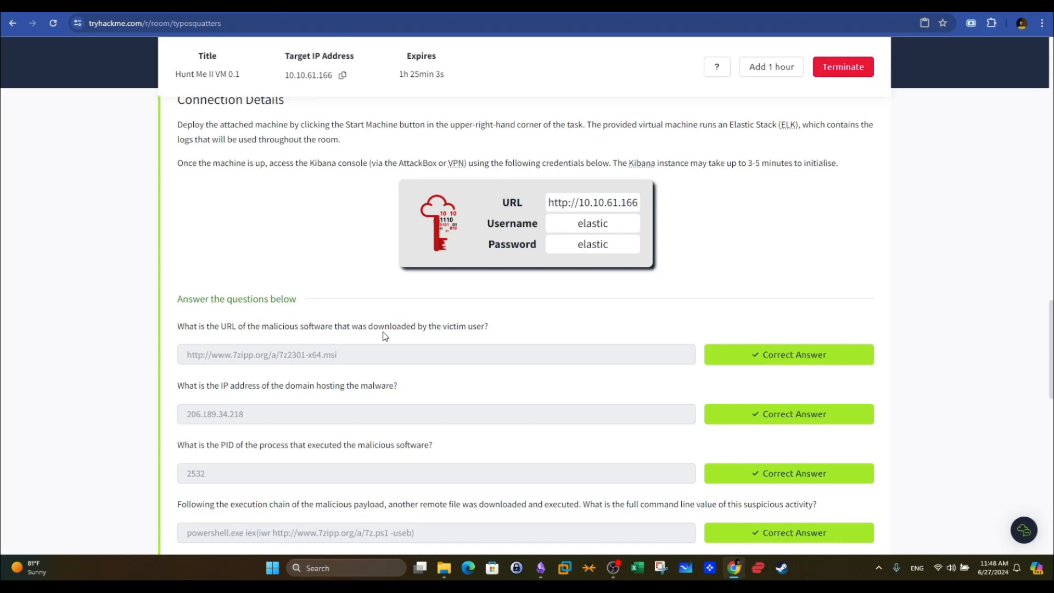
left_click(415, 7)
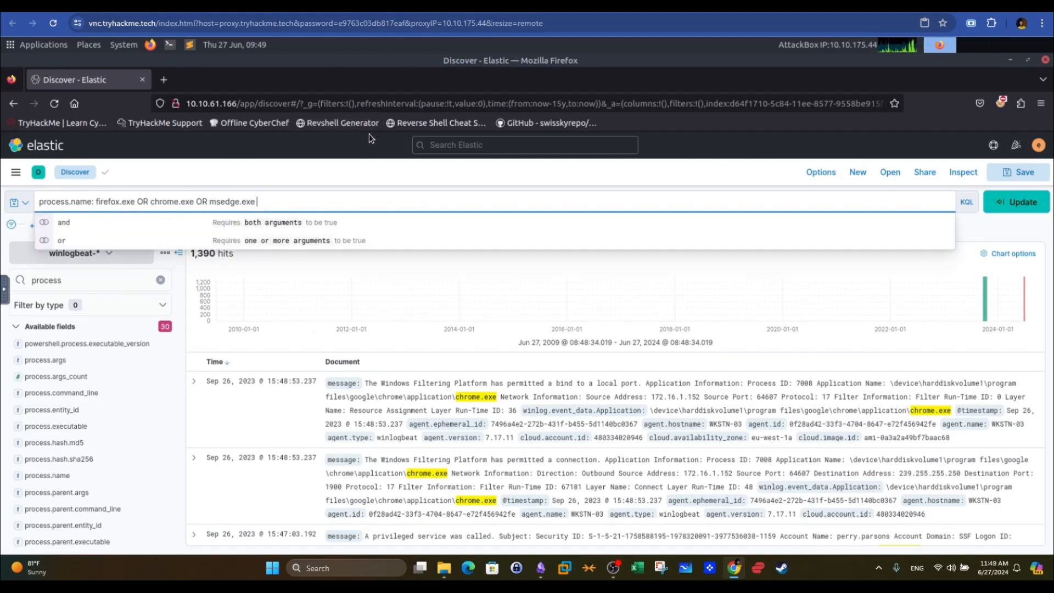
left_click(522, 181)
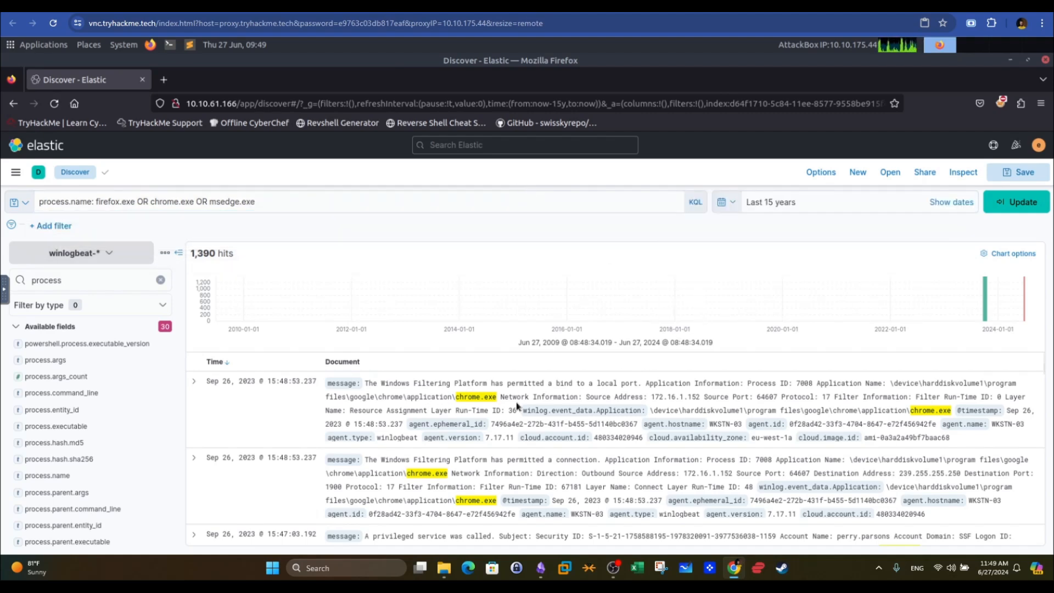
Filter the field list by "process" and add process.name, process.command_line, process.parent.command_line and process.parent.name as result columns
left_click(160, 279)
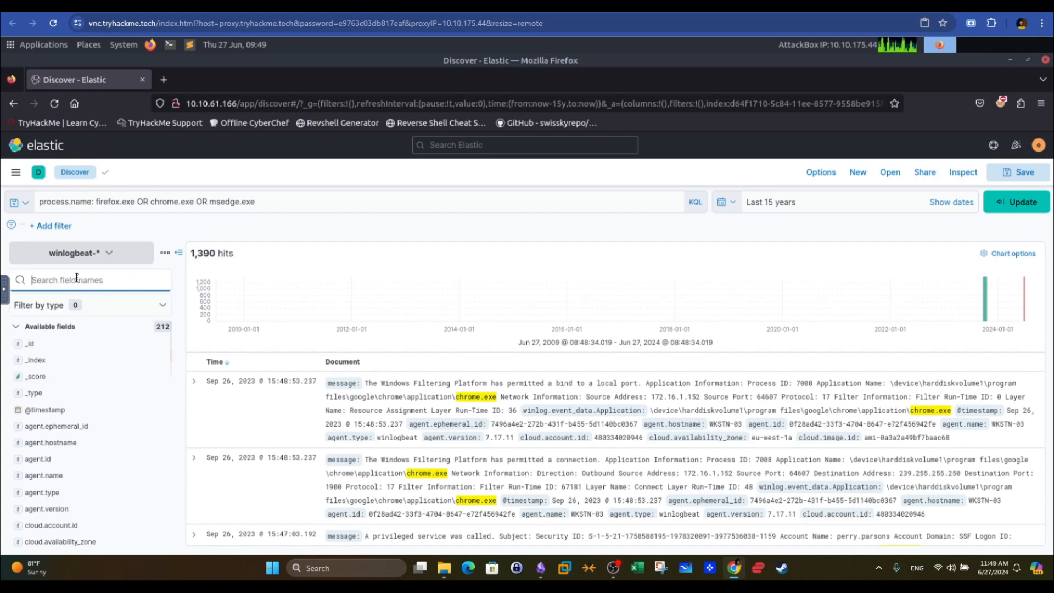
type("process")
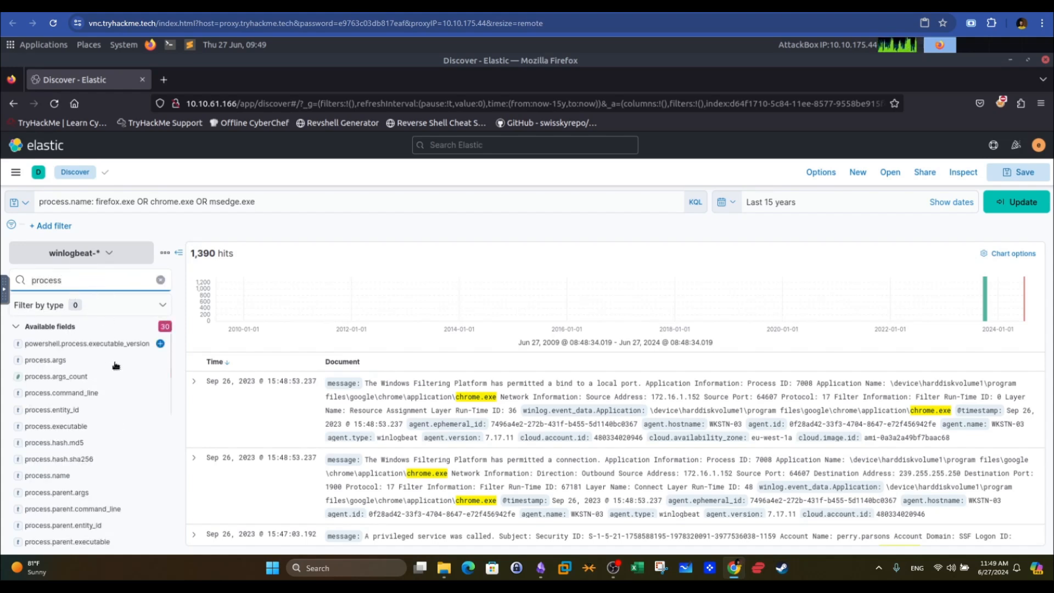
left_click(159, 475)
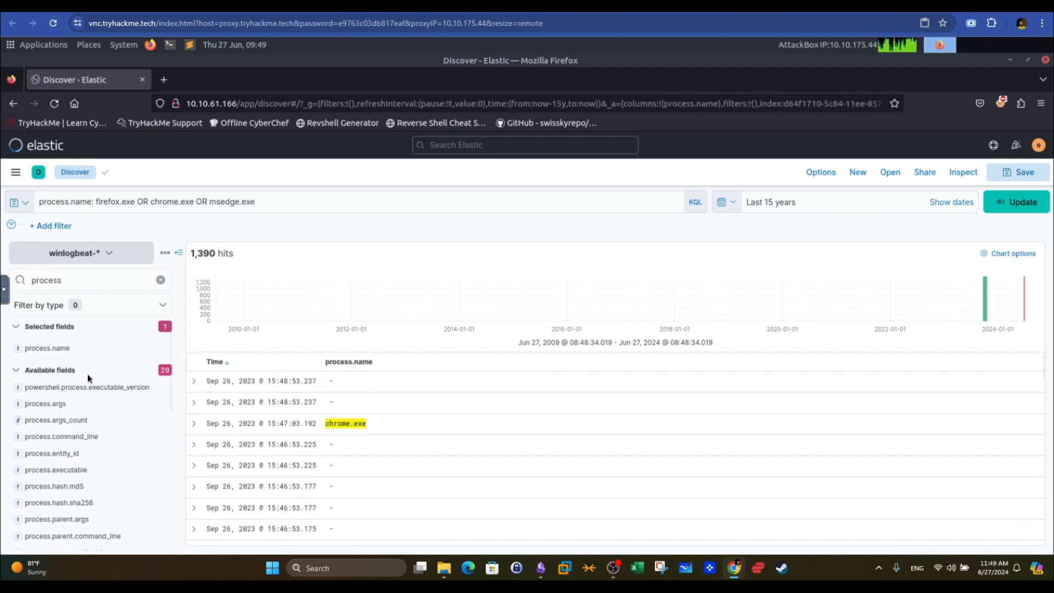
left_click(160, 438)
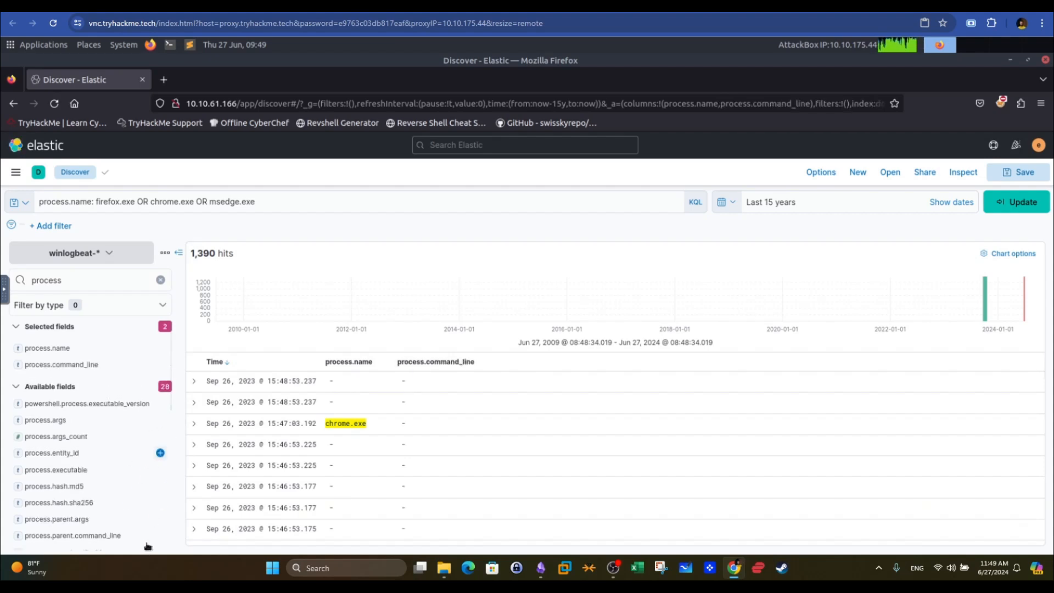
left_click(160, 535)
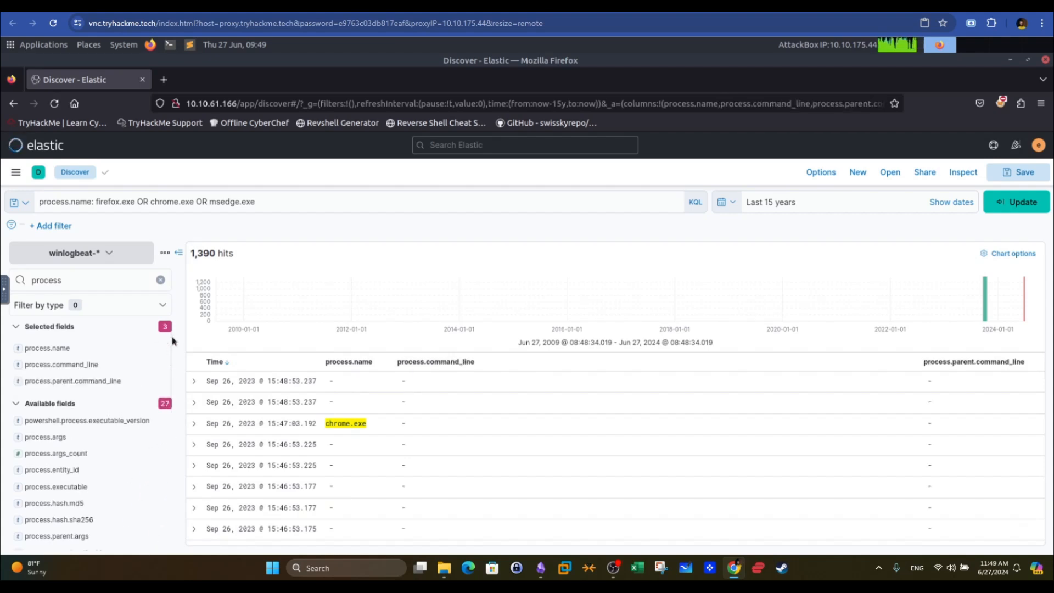
scroll(171, 369, "down", 3)
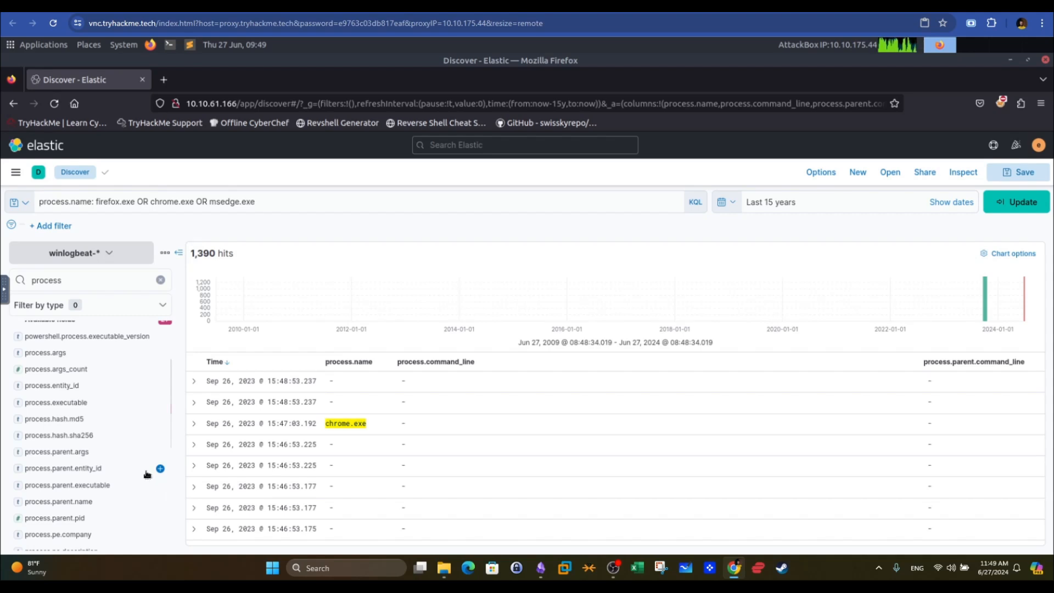
scroll(169, 447, "down", 3)
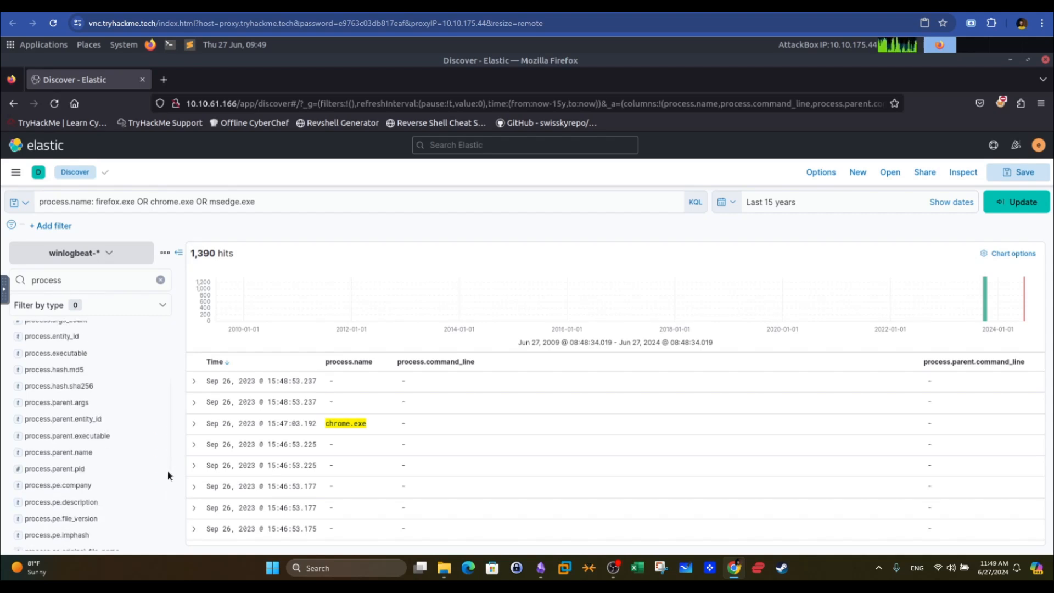
scroll(165, 477, "up", 1)
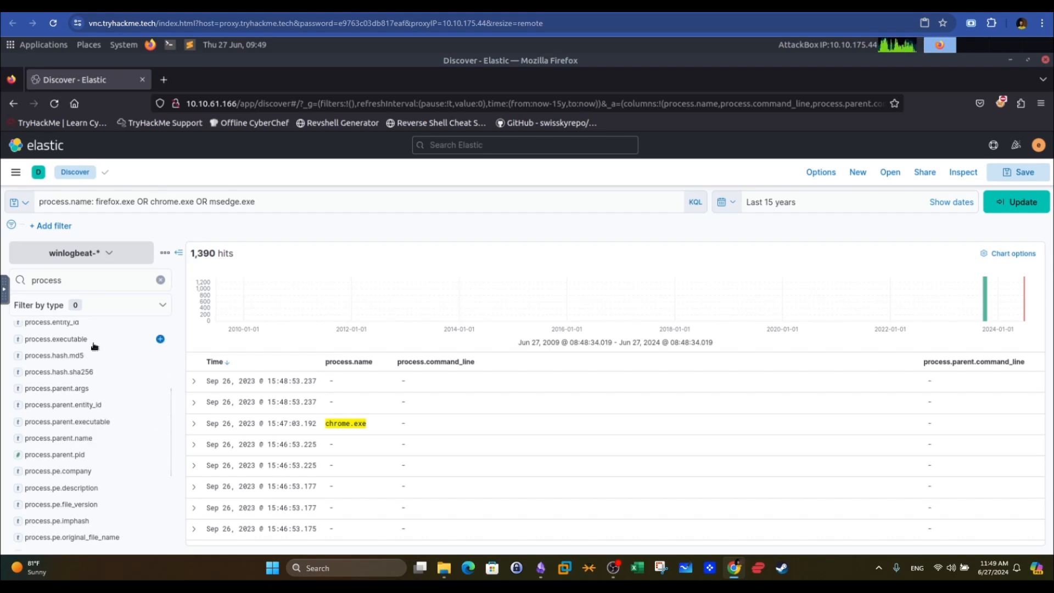
left_click(159, 438)
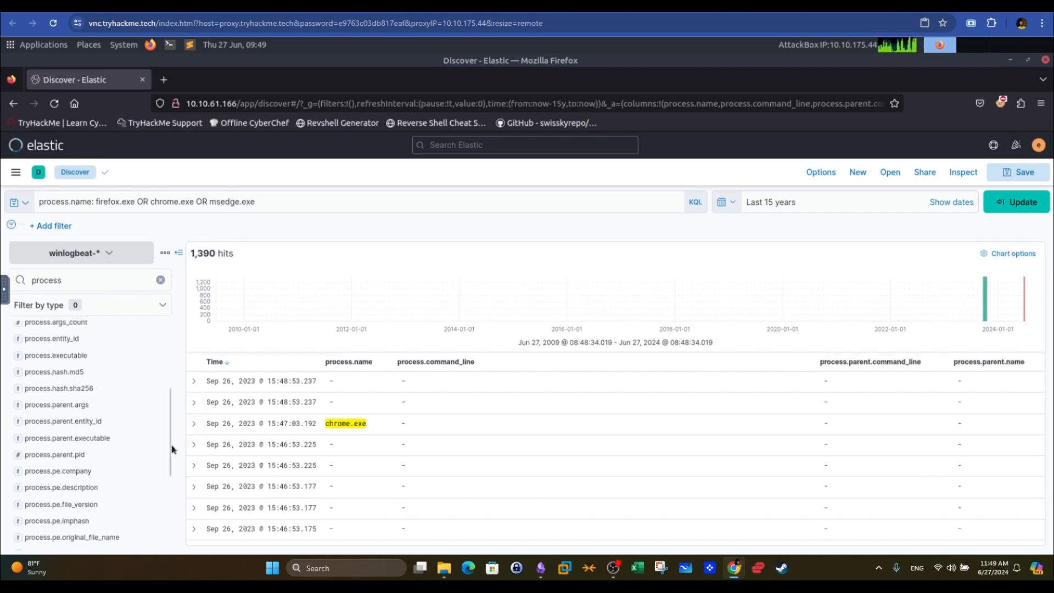
Review the remaining process fields, clear the field-name filter, and examine the top values of process.name
scroll(163, 479, "down", 5)
scroll(160, 511, "down", 2)
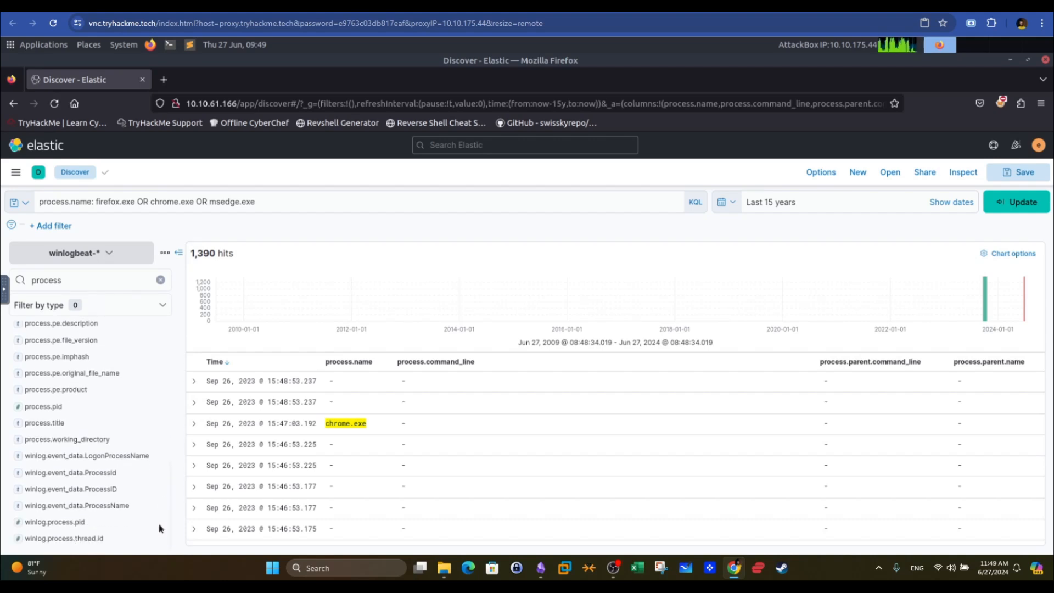
scroll(163, 514, "up", 7)
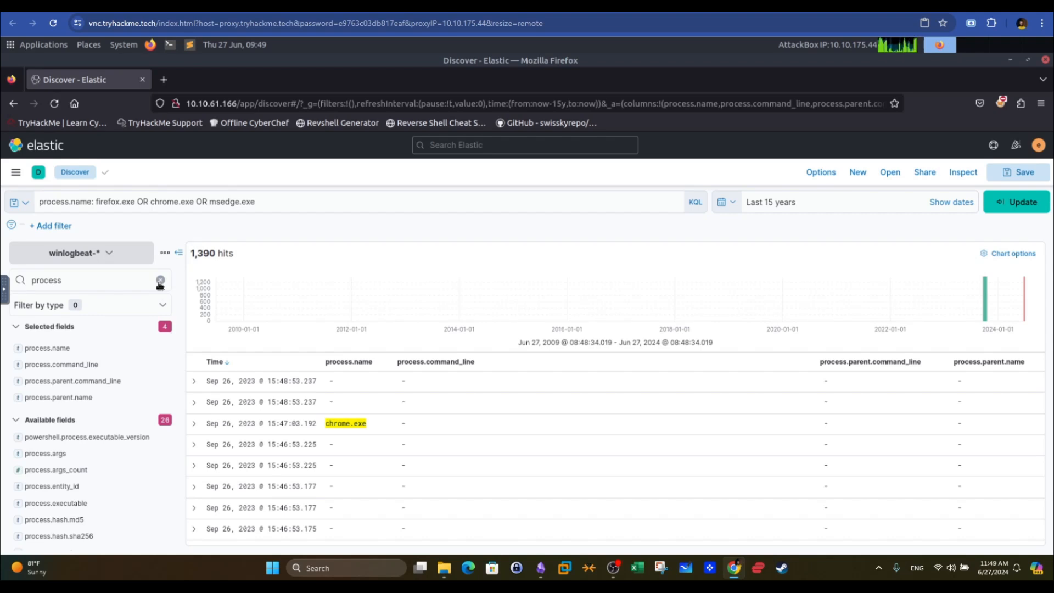
left_click(159, 281)
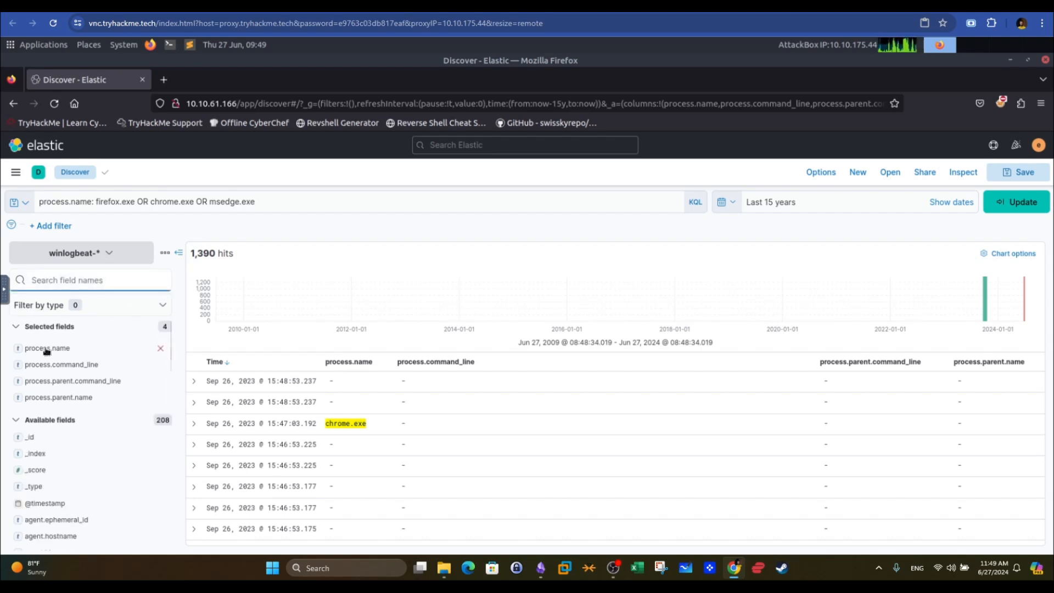
left_click(67, 349)
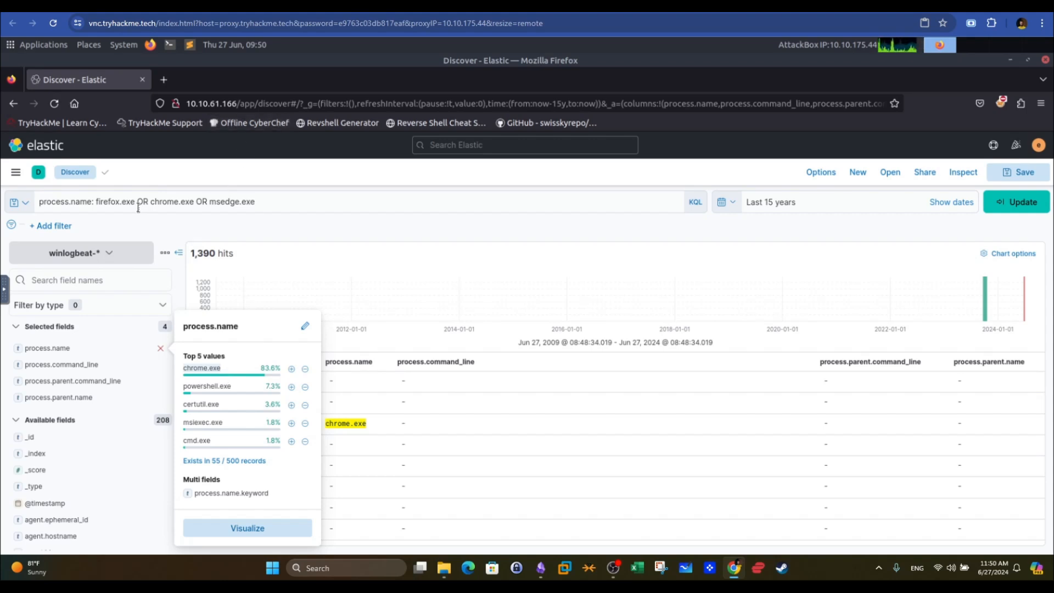
Reduce the Discover query to process.name: chrome.exe by removing the firefox.exe and msedge.exe terms, and run it
left_click(105, 197)
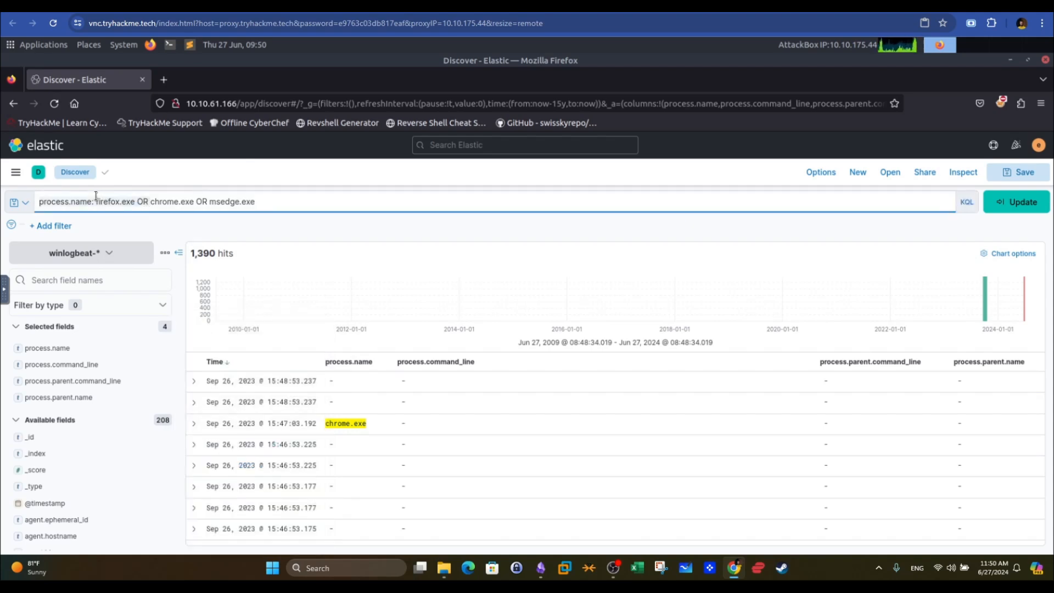
key("BackSpace")
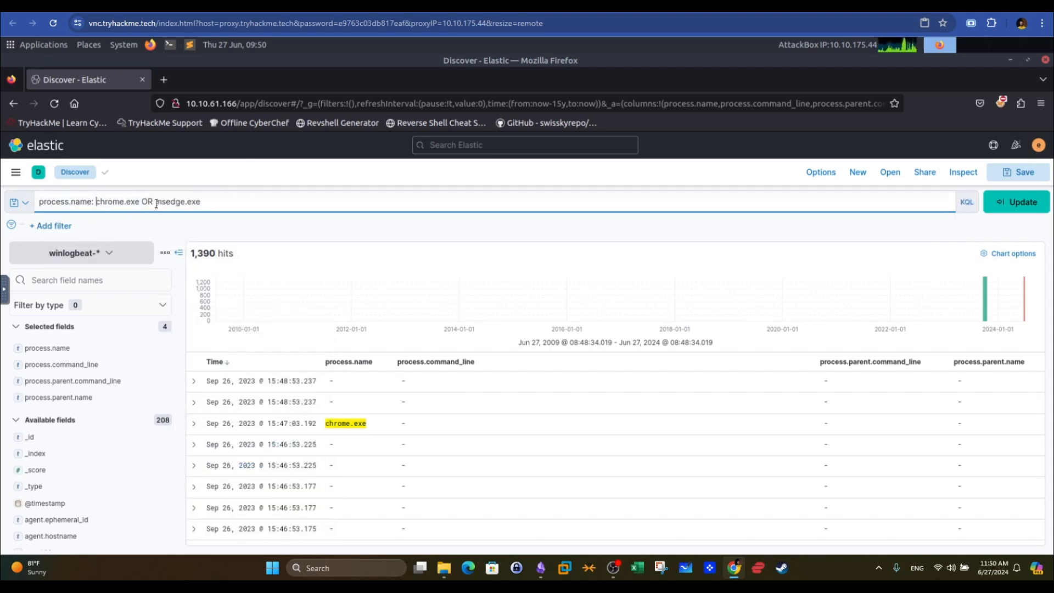
left_click_drag(145, 201, 254, 201)
key("BackSpace")
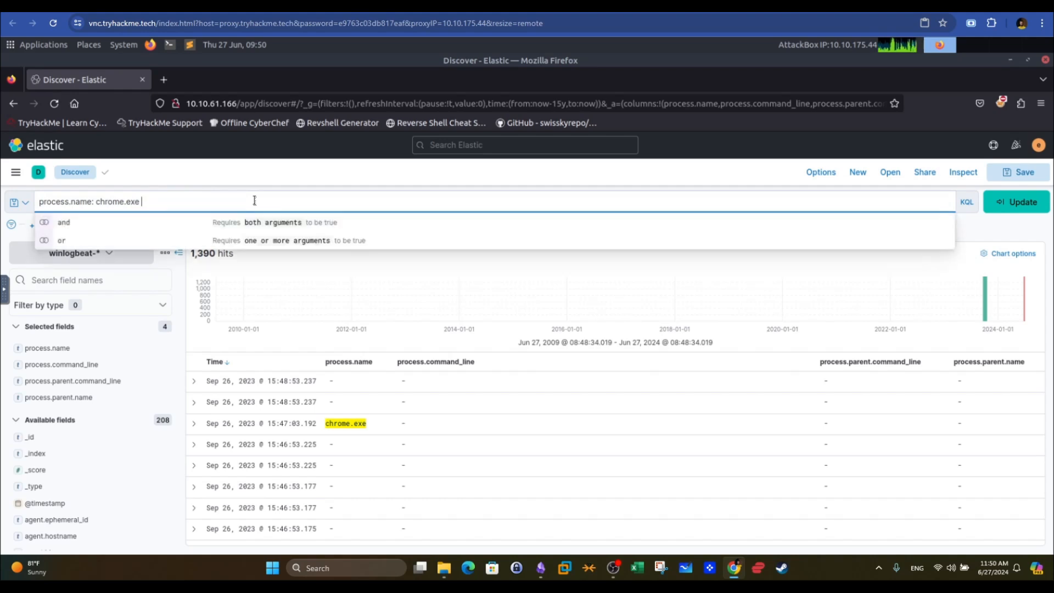
key("Return")
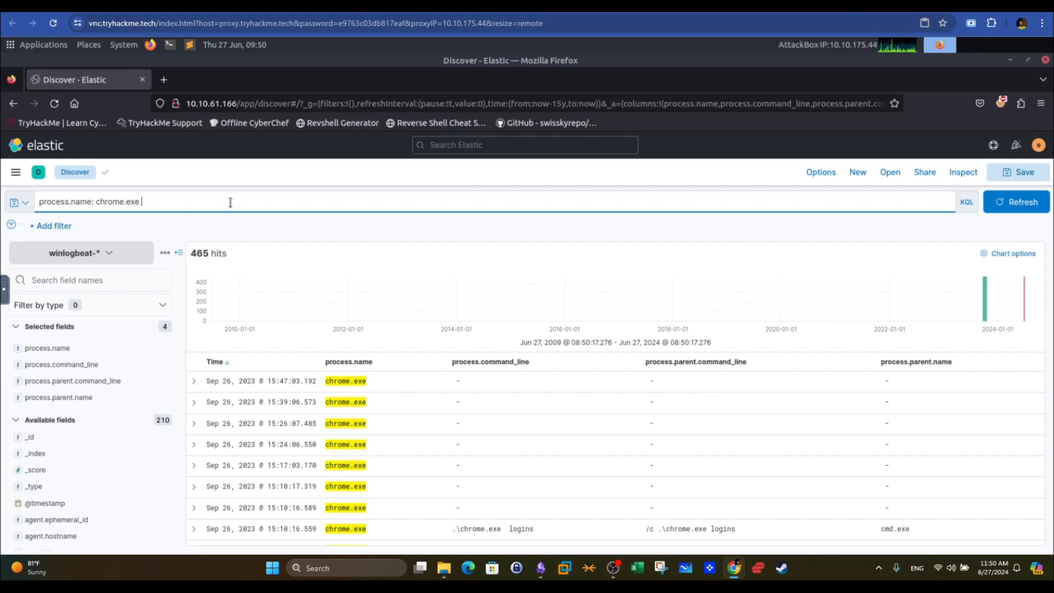
Extend the query with AND winlog.event_id: 11, run it, and sort the events by time in ascending order
type("AND")
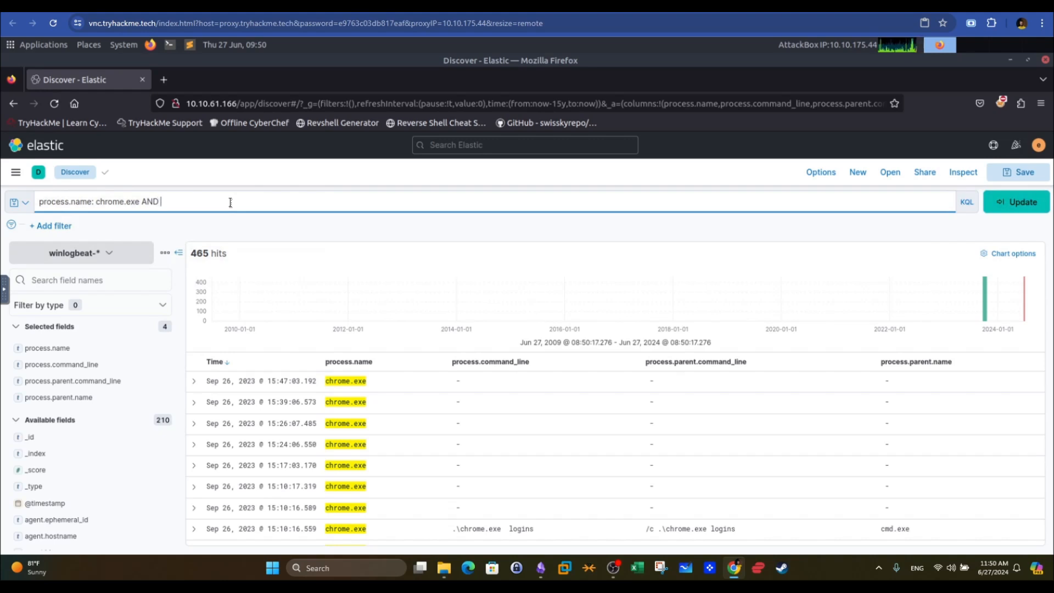
type(" winlog.event_id: ")
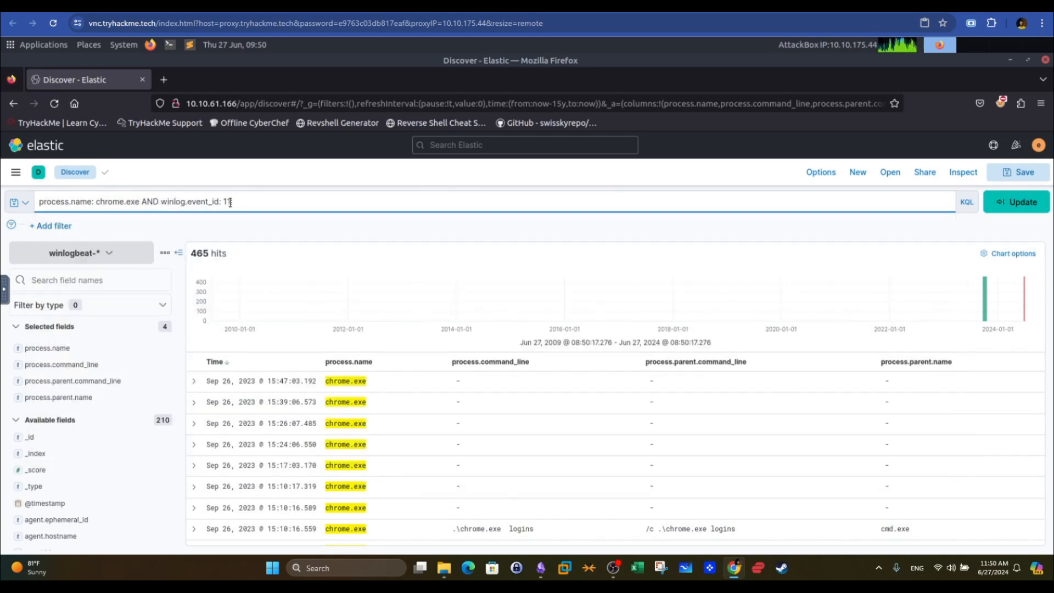
type("11")
key("Return")
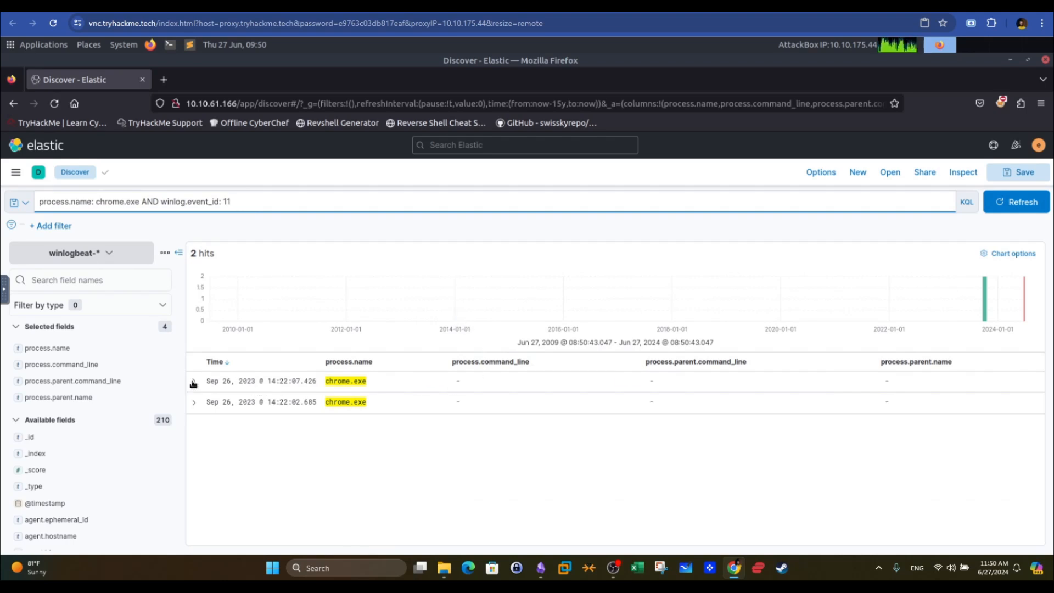
left_click(226, 362)
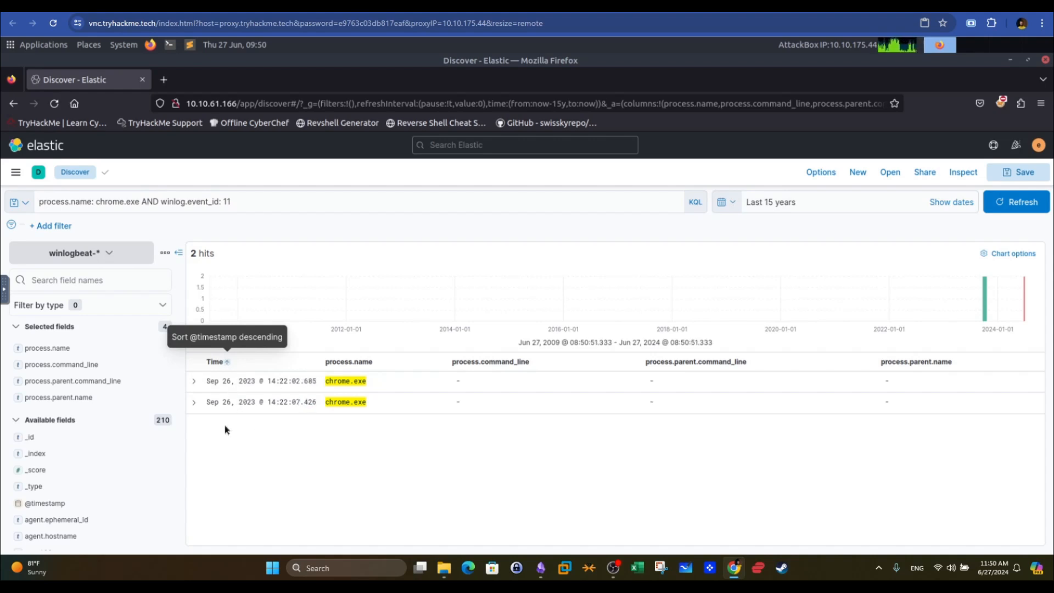
Expand the earliest chrome.exe file-creation event and examine its document fields, including message
left_click(194, 381)
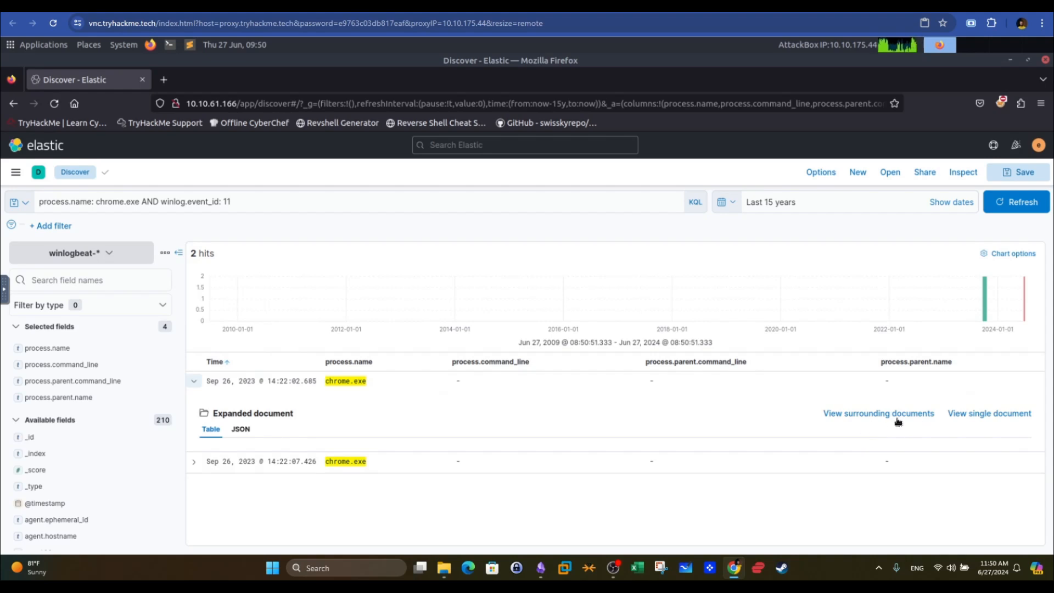
left_click_drag(1043, 367, 1037, 477)
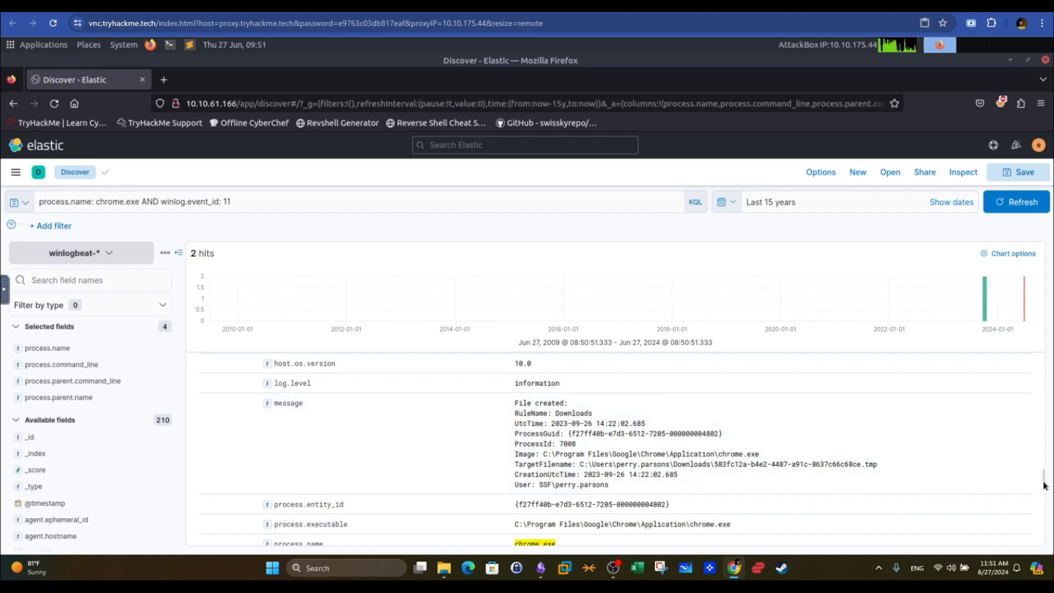
scroll(1044, 483, "up", 10)
Filter the field list by "messa", add message as a result column, and collapse the expanded event
left_click(138, 281)
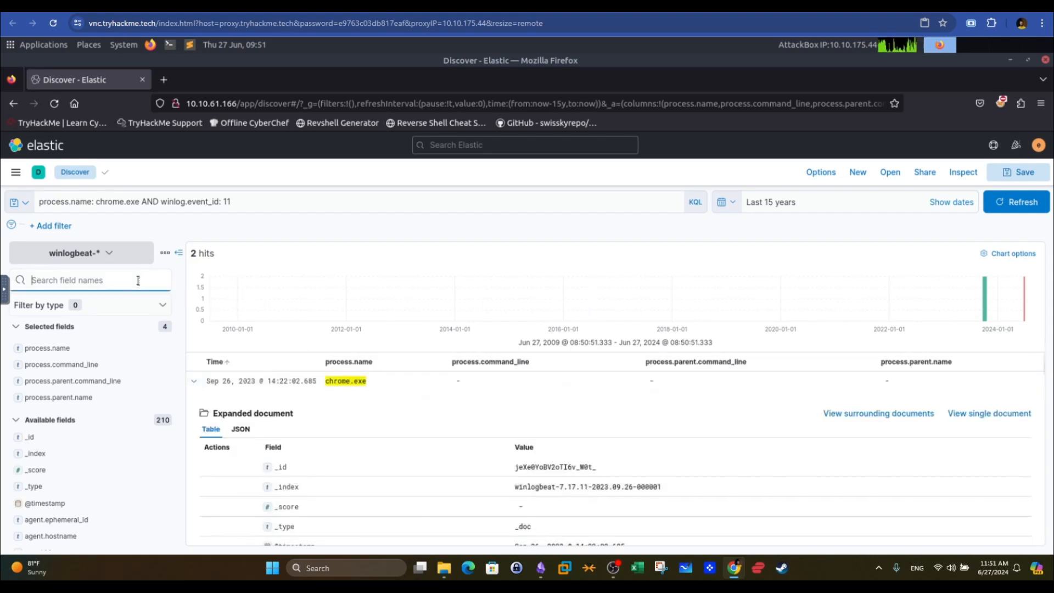
type("messa")
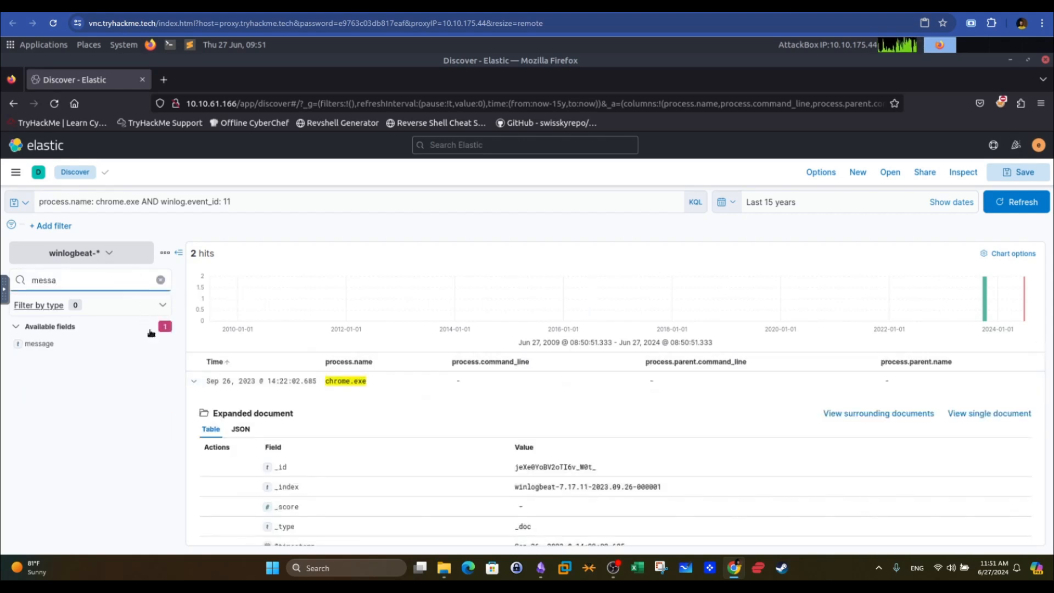
left_click(161, 343)
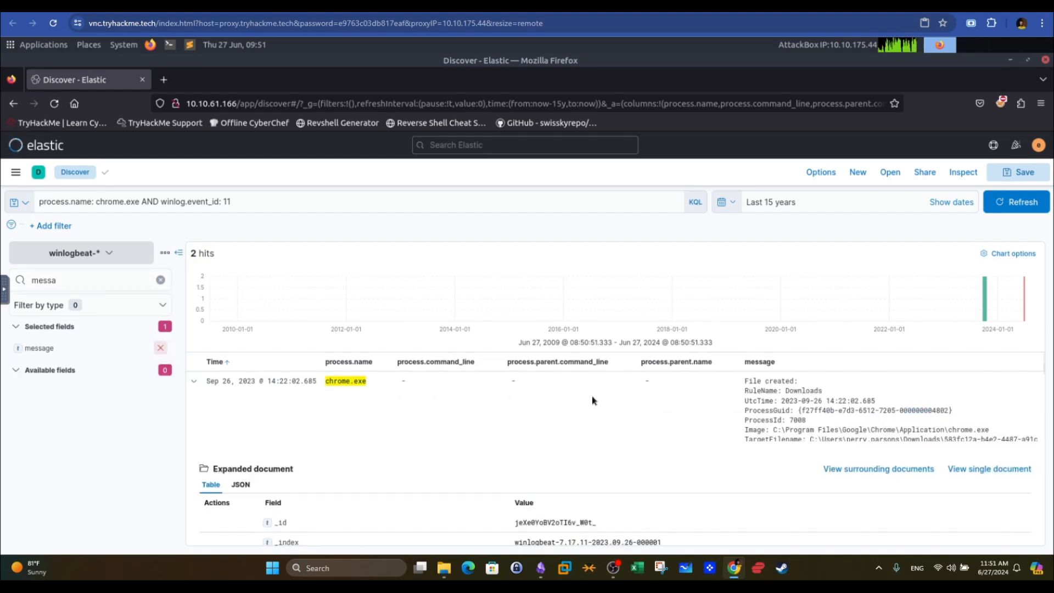
left_click(193, 381)
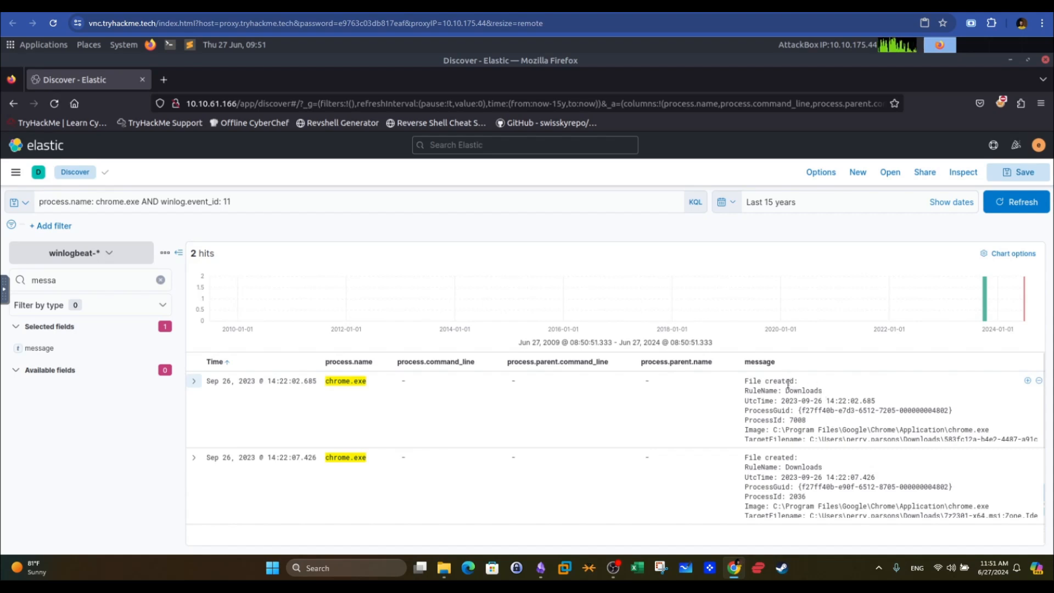
Examine the first event's message for its rule name, image path and target filename, then collapse the event
left_click_drag(820, 390, 744, 390)
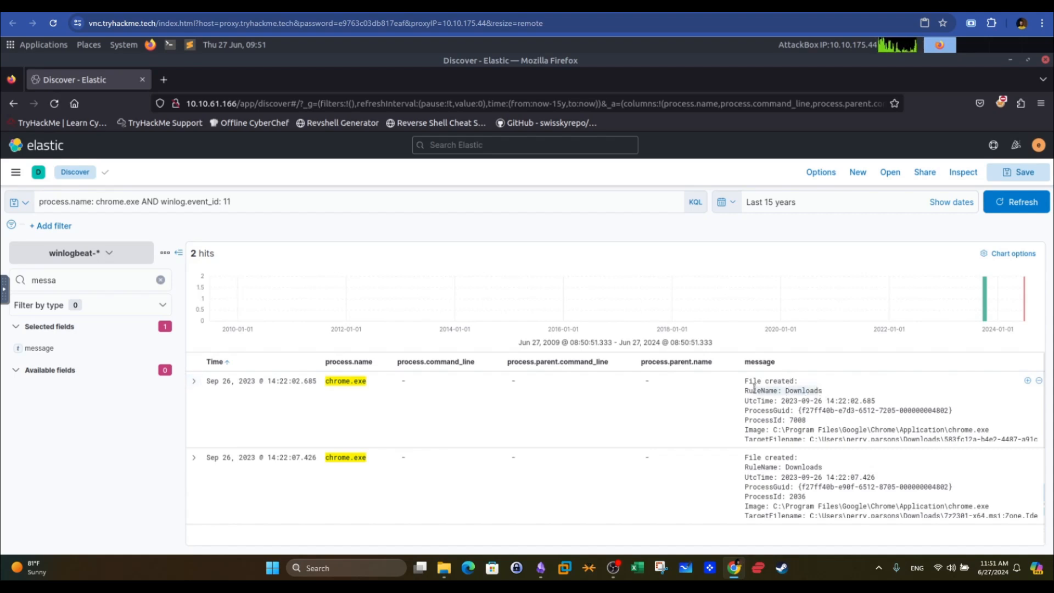
left_click(193, 381)
left_click_drag(1044, 372, 1048, 489)
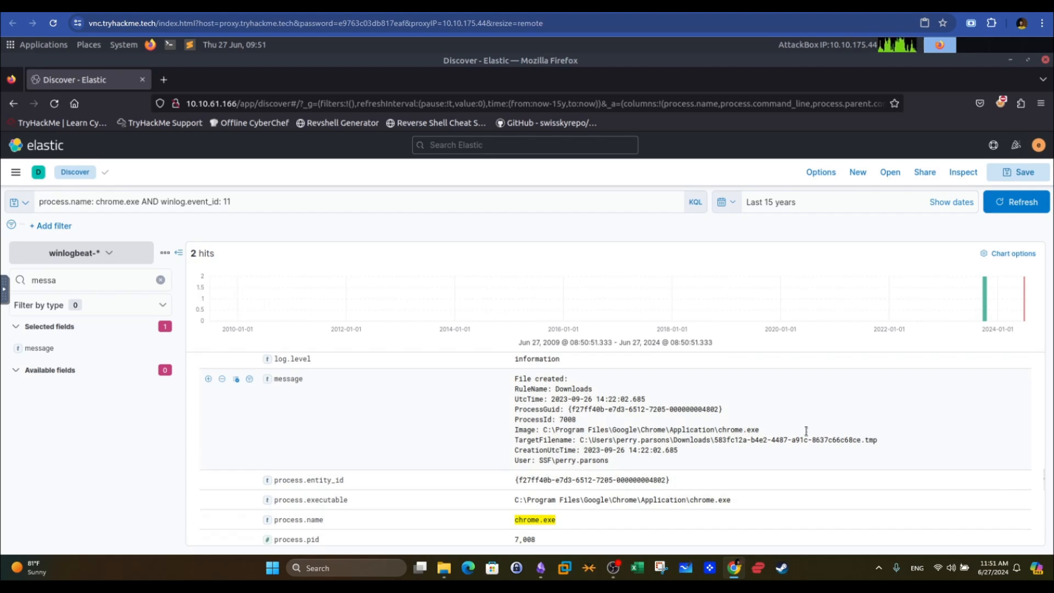
left_click_drag(527, 439, 832, 437)
left_click(743, 429)
left_click_drag(763, 432, 543, 430)
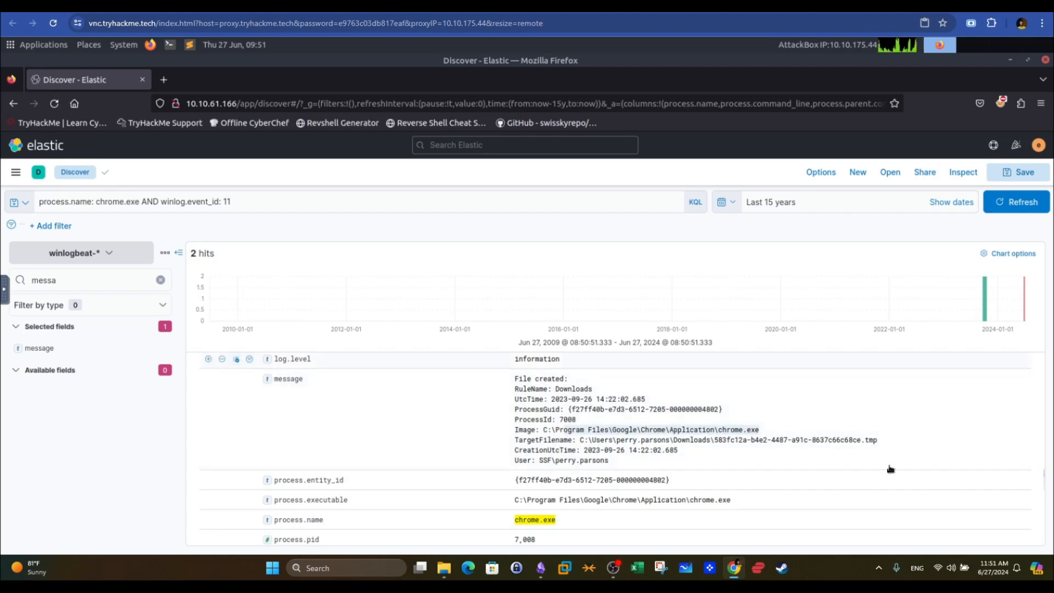
left_click_drag(1044, 487, 1033, 373)
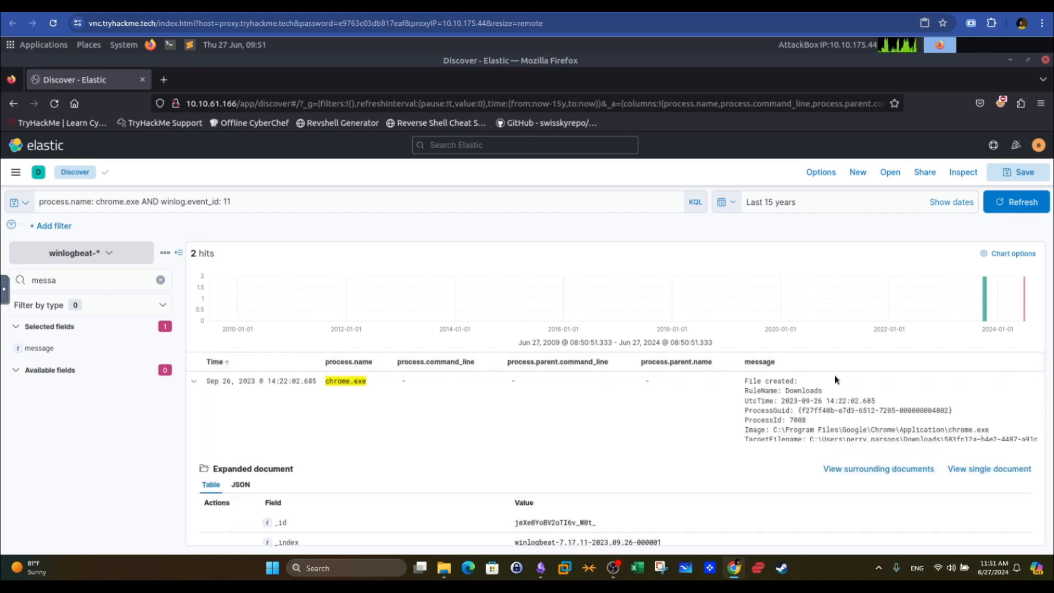
left_click(193, 380)
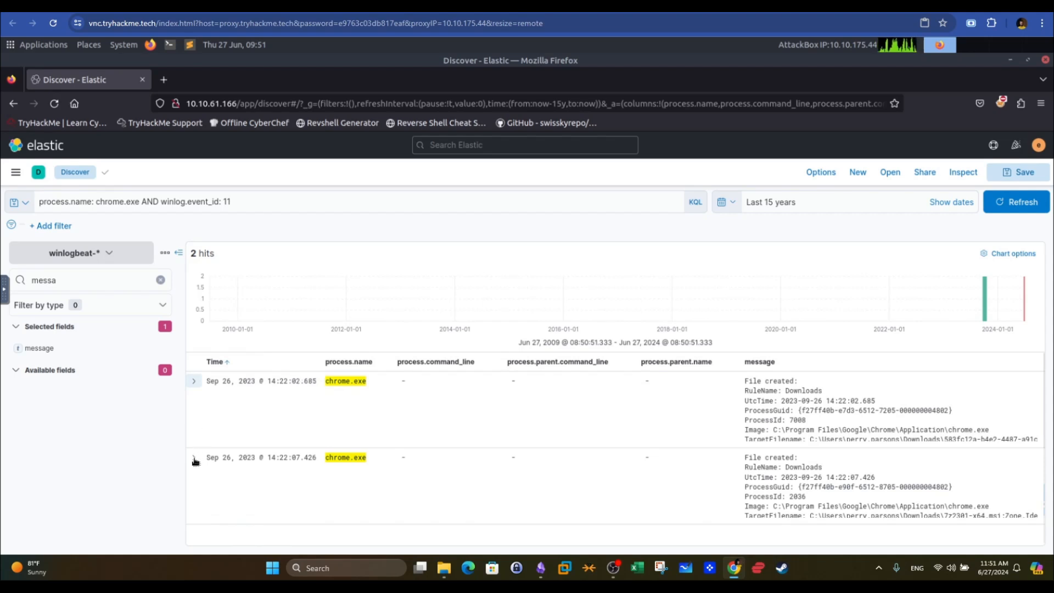
Expand the second chrome.exe event and examine its message, especially the downloaded file's target filename, and its remaining fields
left_click(193, 458)
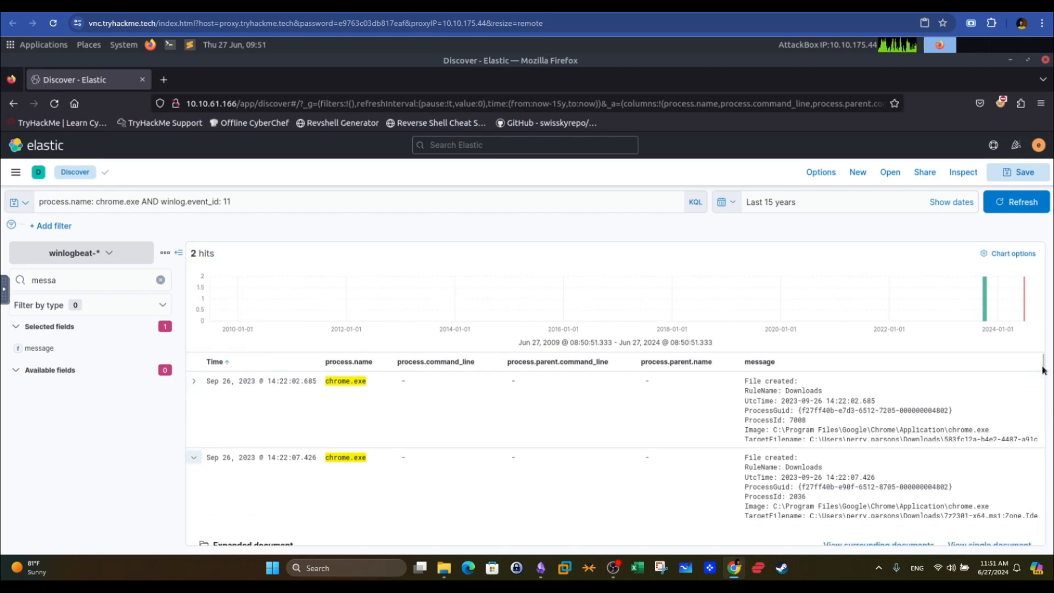
left_click_drag(1044, 371, 1047, 496)
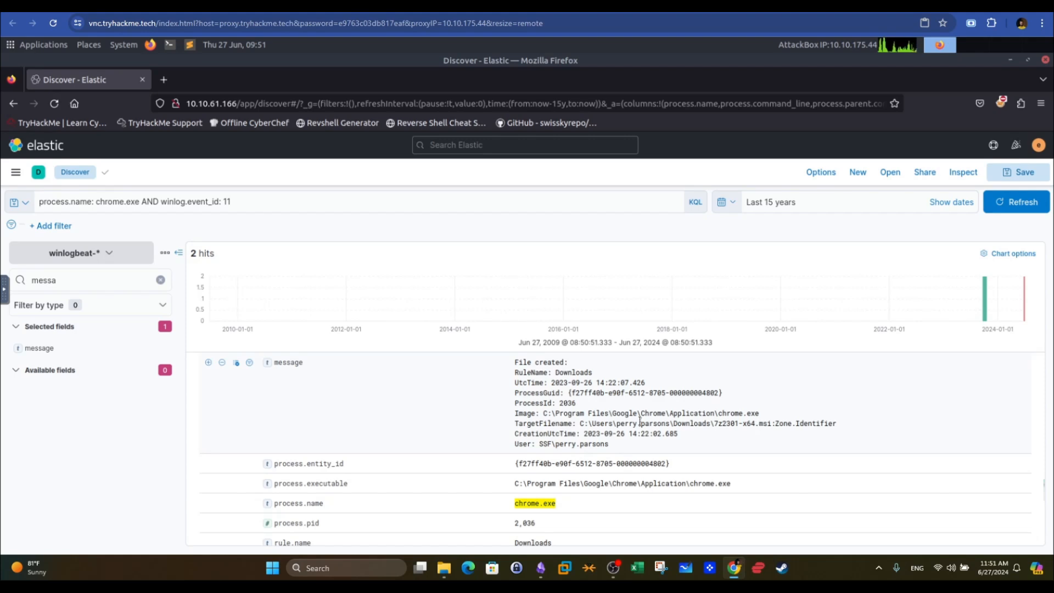
left_click_drag(580, 423, 771, 424)
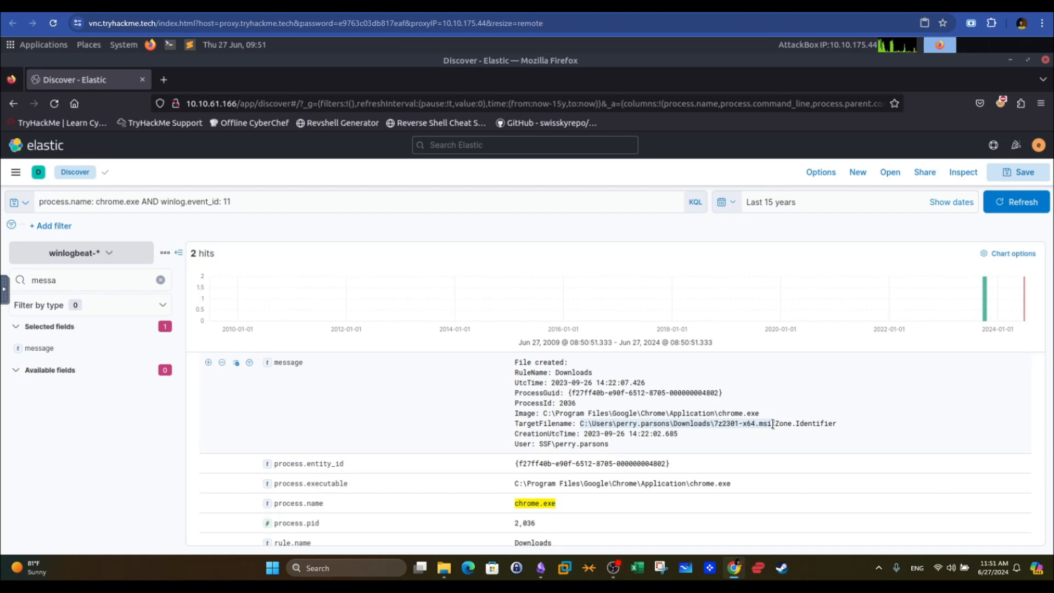
left_click_drag(304, 362, 275, 360)
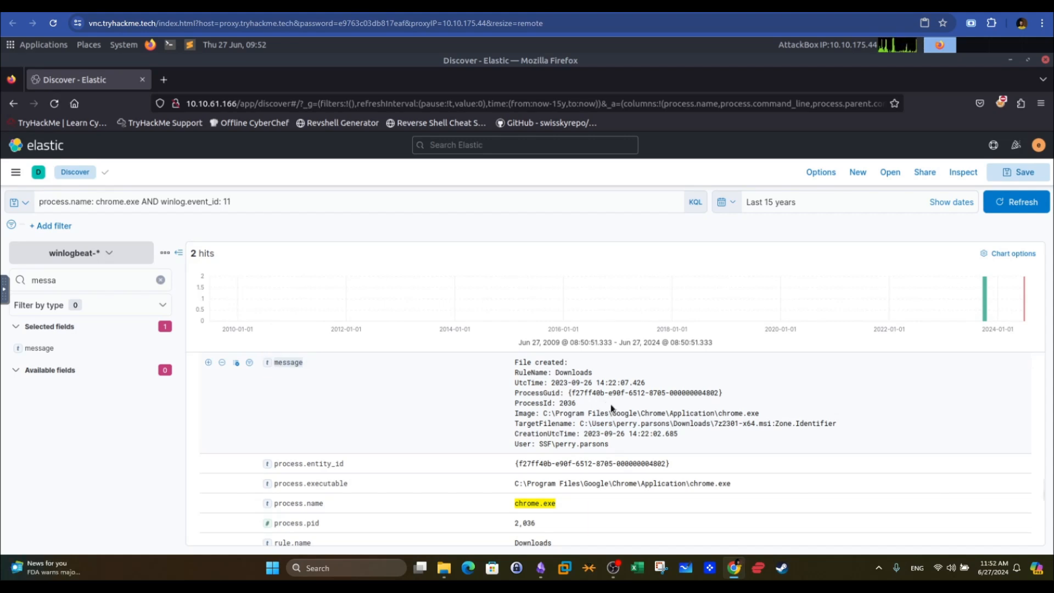
left_click(526, 395)
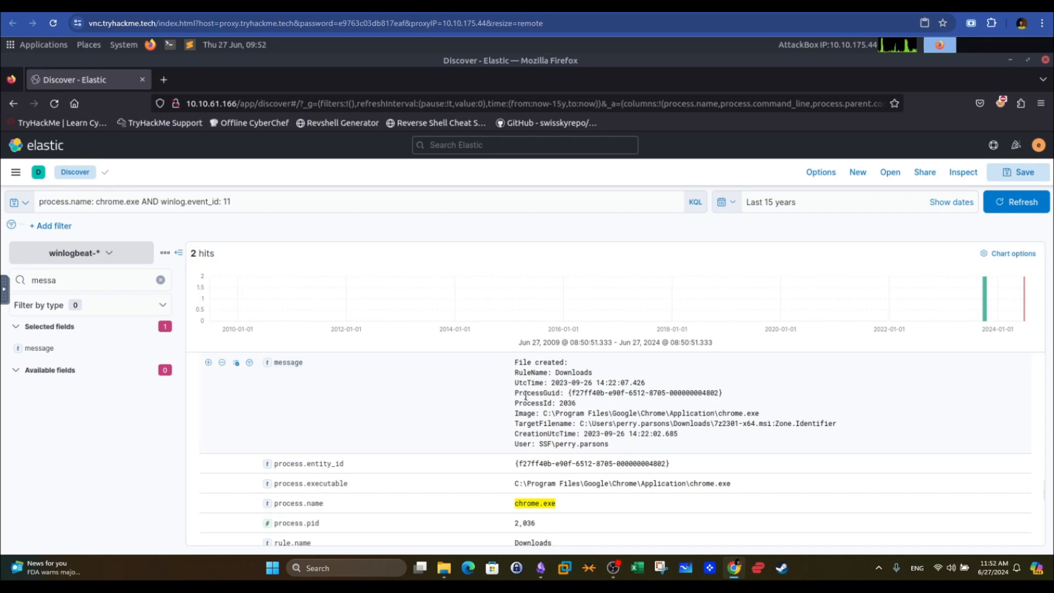
left_click(547, 397)
left_click_drag(1045, 497, 1046, 546)
scroll(1029, 456, "up", 10)
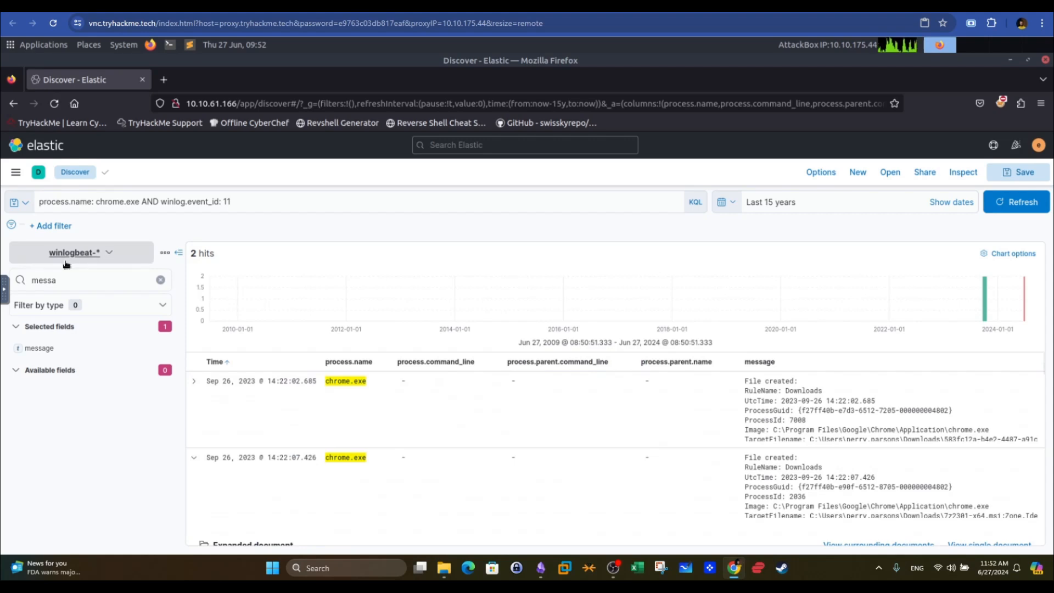
Append AND http* to the chrome.exe and event ID 11 query and run it
left_click(278, 200)
type("AN")
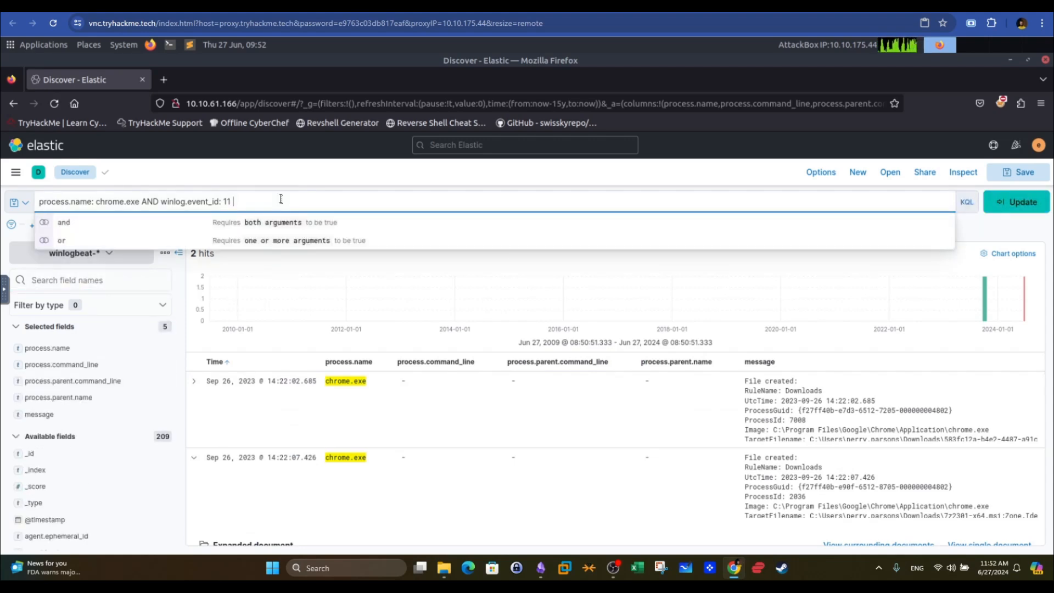
type("D http*")
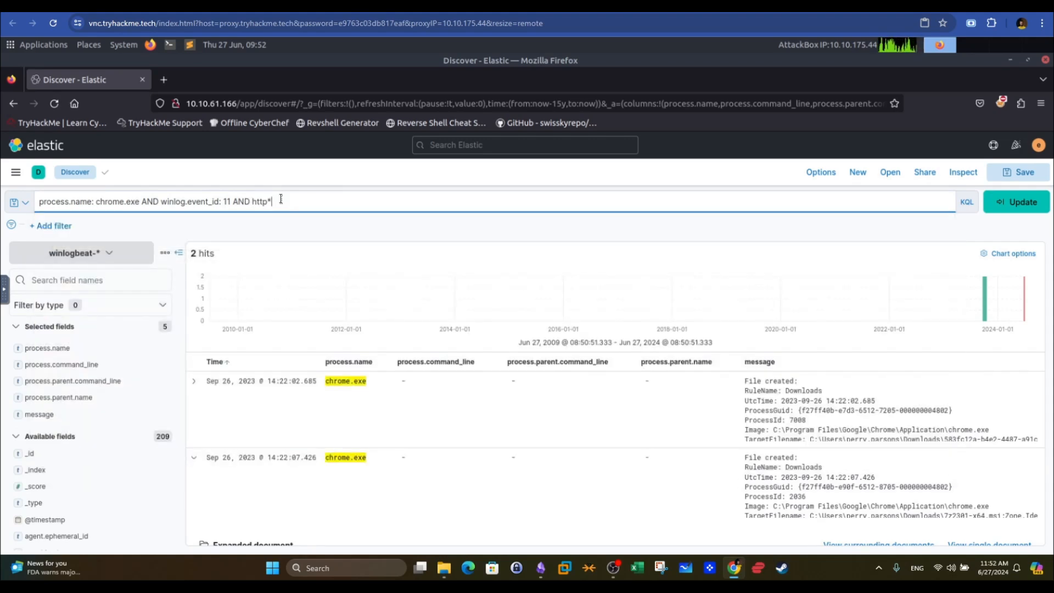
key("Return")
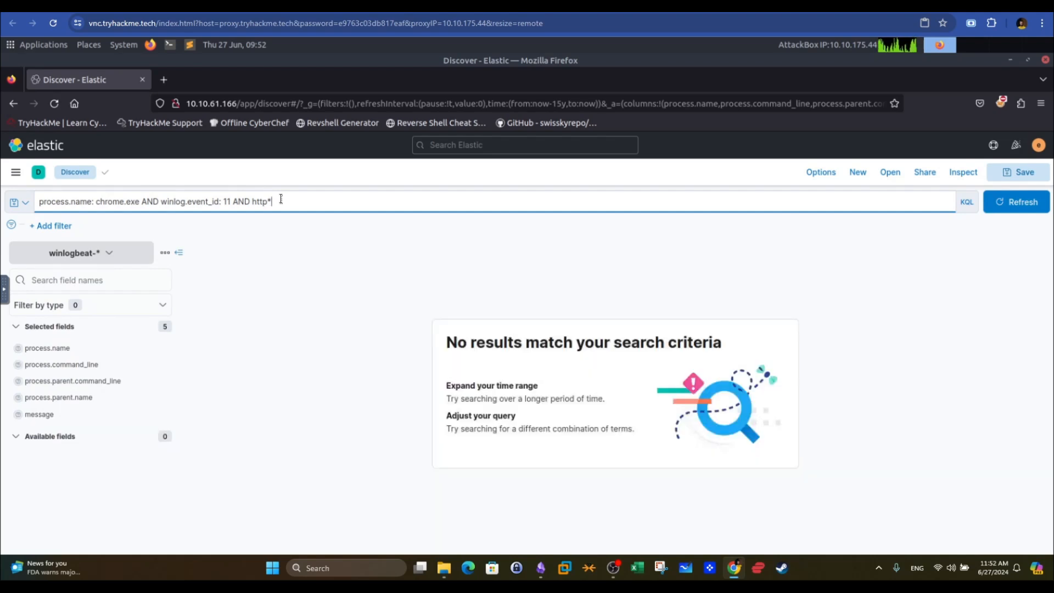
Rerun the query with the last term changed to *http*, and again with it reduced to plain http
left_click(254, 201)
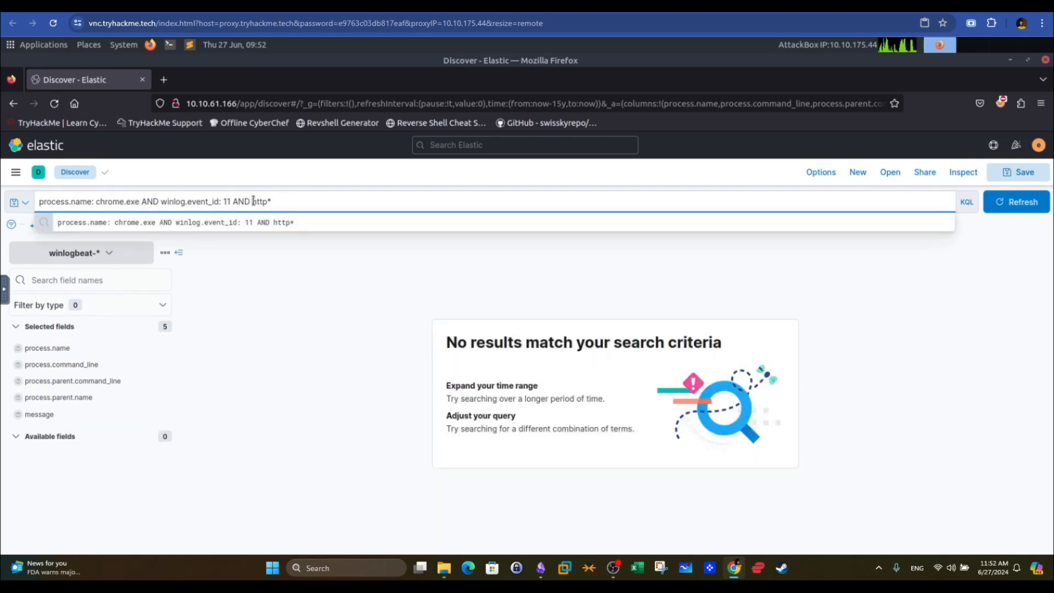
type("*")
key("Return")
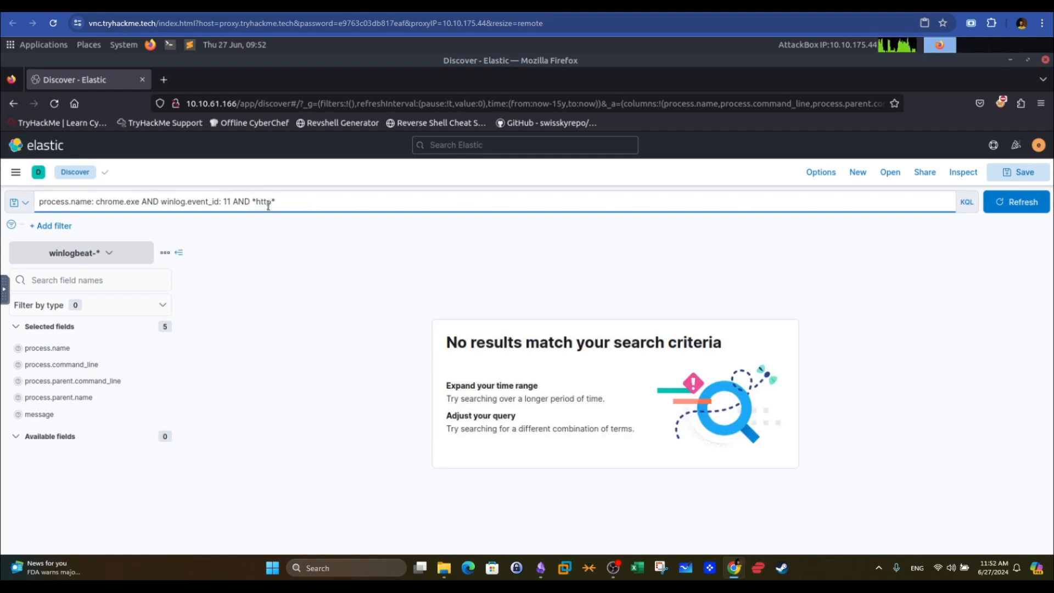
key("BackSpace")
key("Return")
Remove the winlog.event_id: 11 condition so the query reads process.name: chrome.exe AND http, and run it
left_click_drag(161, 202, 235, 202)
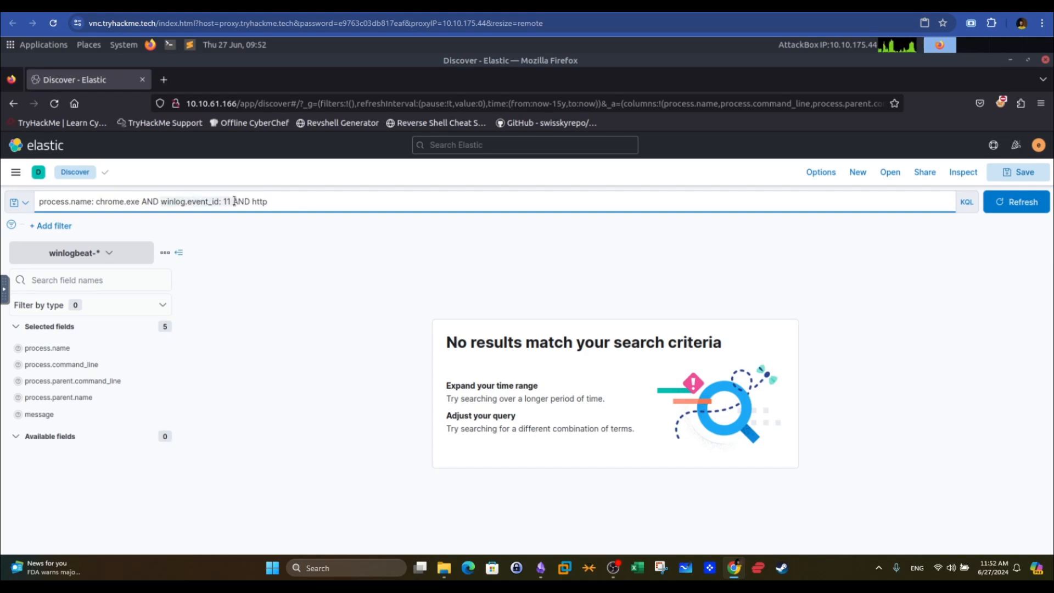
key("BackSpace")
key("BackSpace")
key("BackSpace")
key("BackSpace")
key("BackSpace")
key("BackSpace")
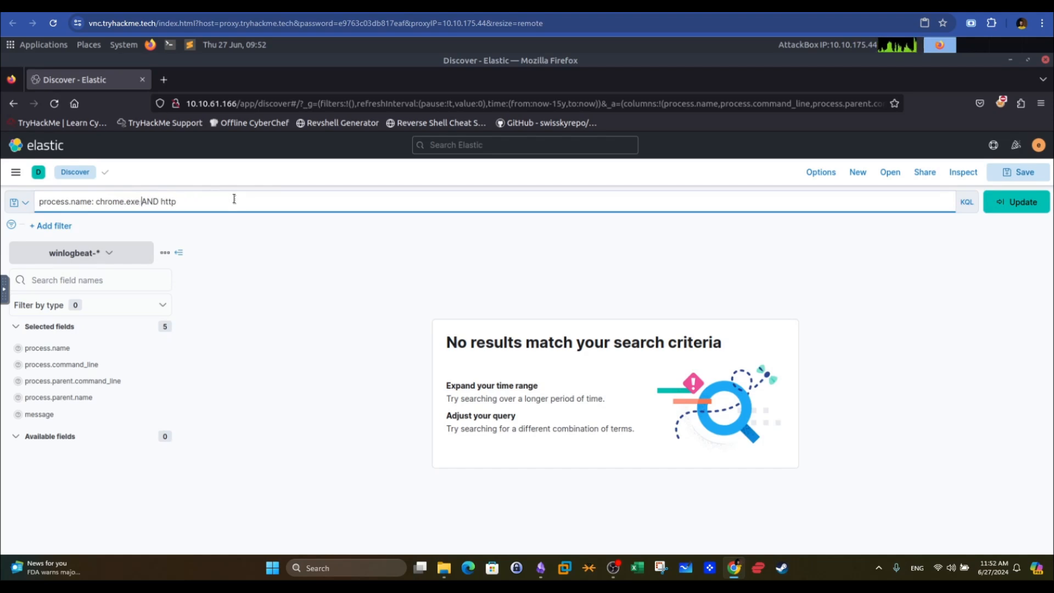
left_click(1016, 202)
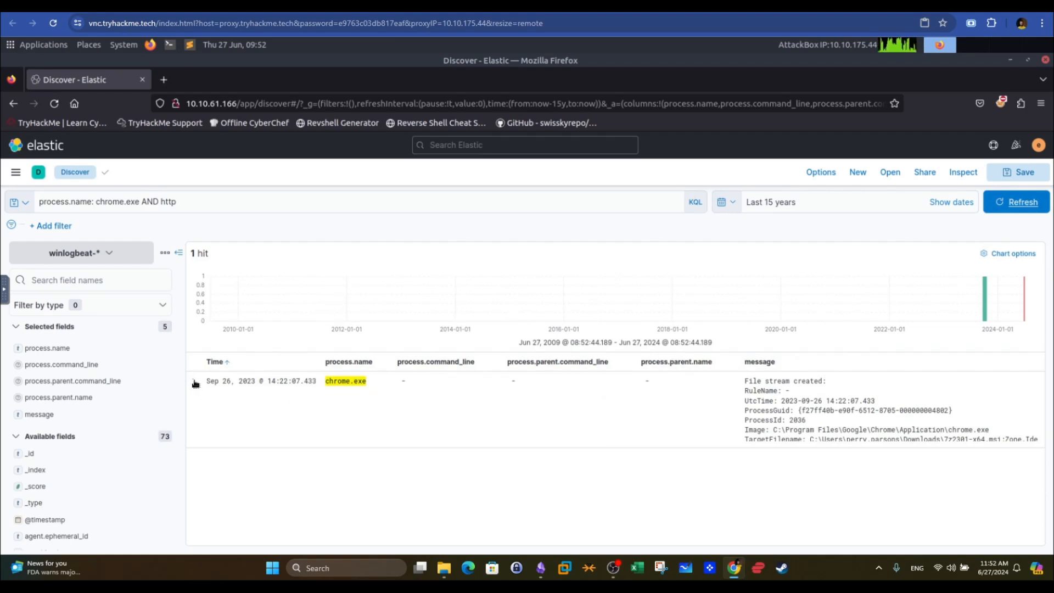
Expand the remaining chrome.exe event and its full message, and examine the image path and target filename
left_click(744, 437)
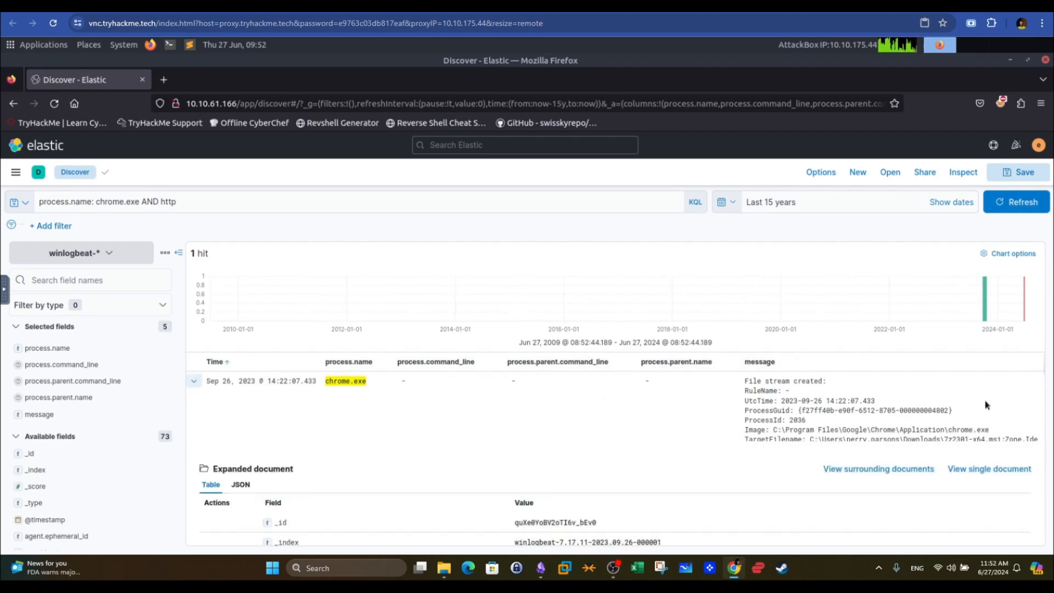
left_click_drag(1044, 364, 1036, 490)
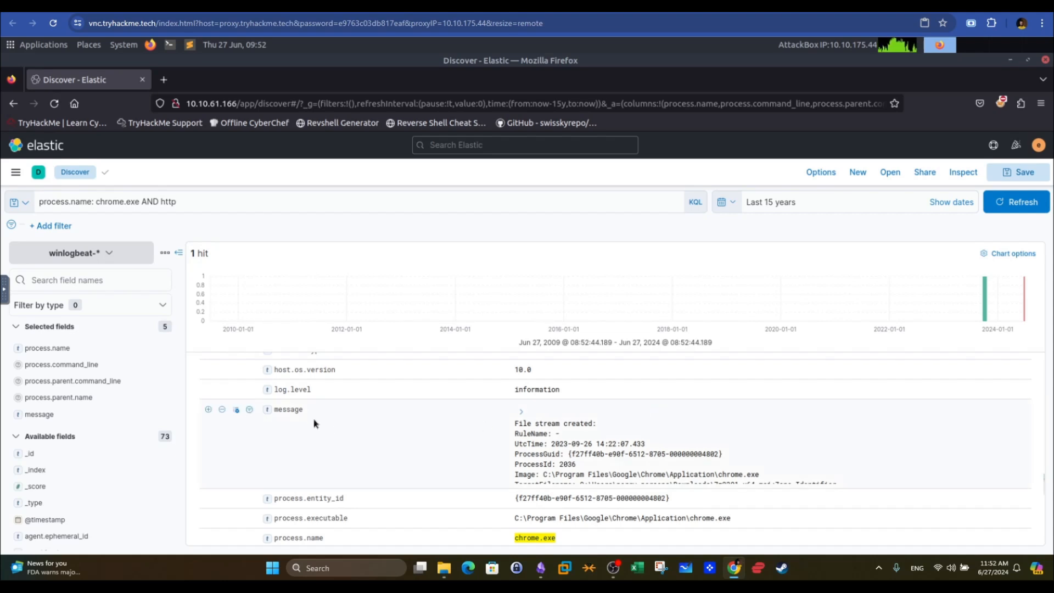
left_click(520, 411)
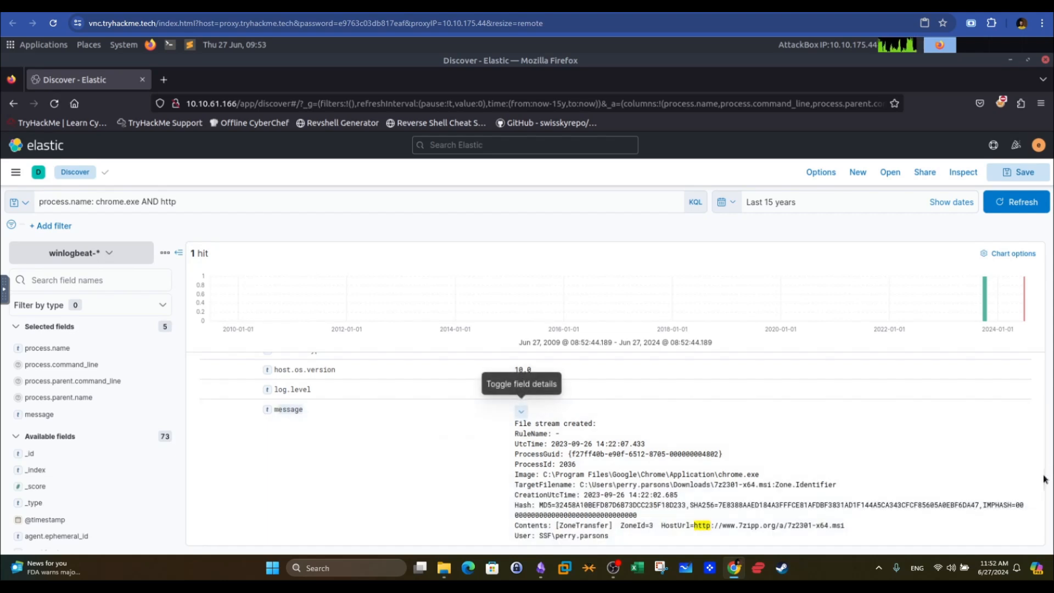
left_click_drag(841, 484, 515, 473)
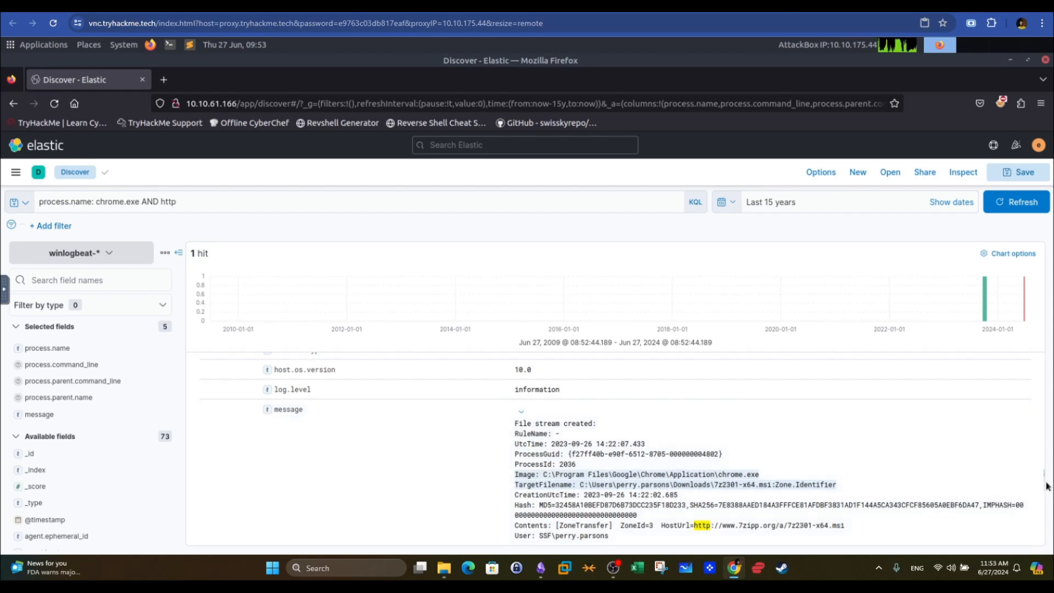
scroll(1044, 486, "down", 1)
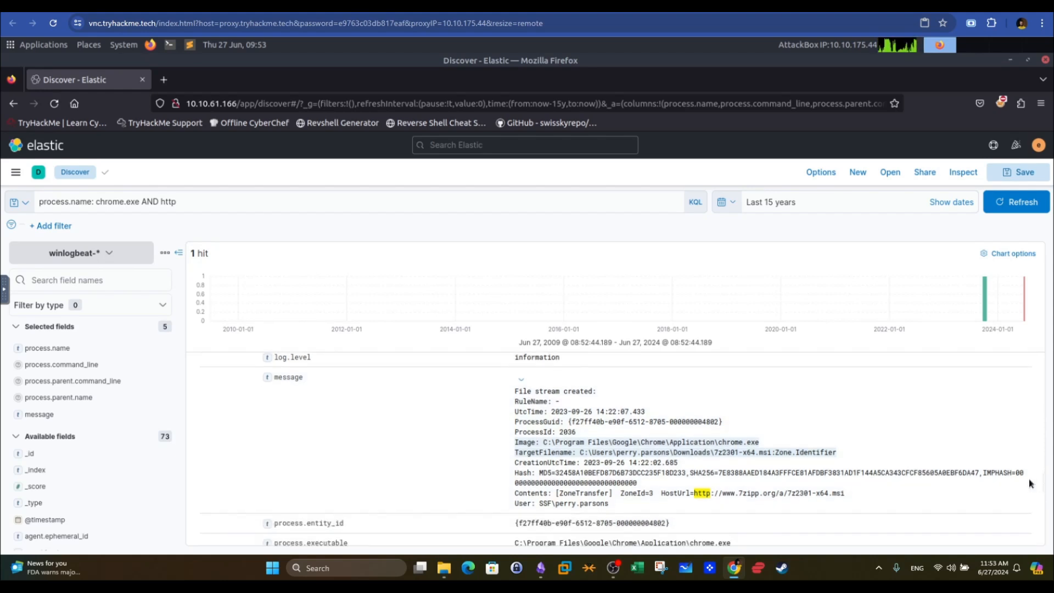
Examine the full HostUrl in the message's Contents line, where the http query term matched
left_click(697, 492)
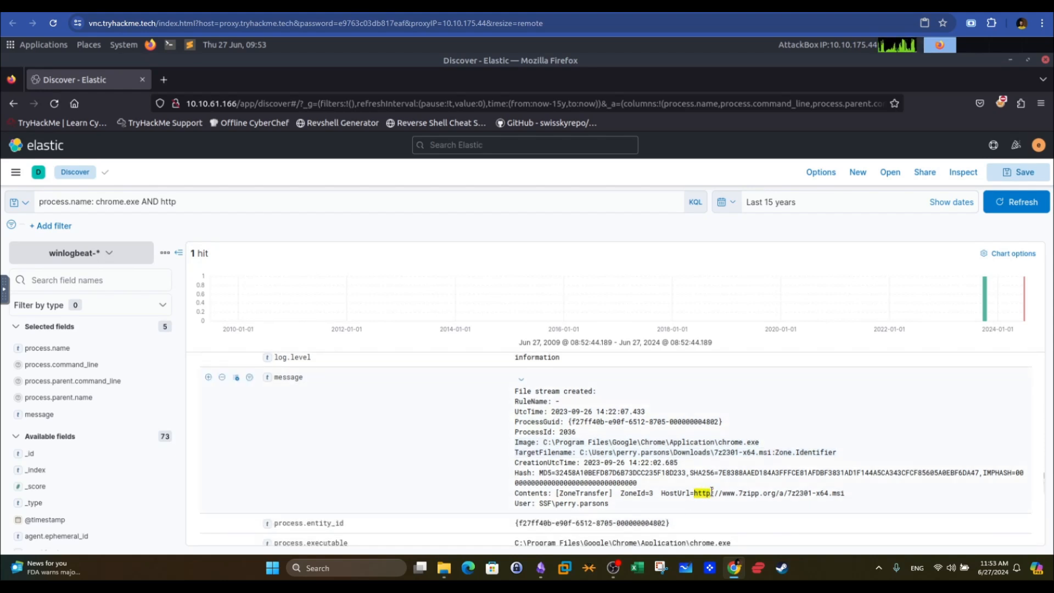
left_click(173, 202)
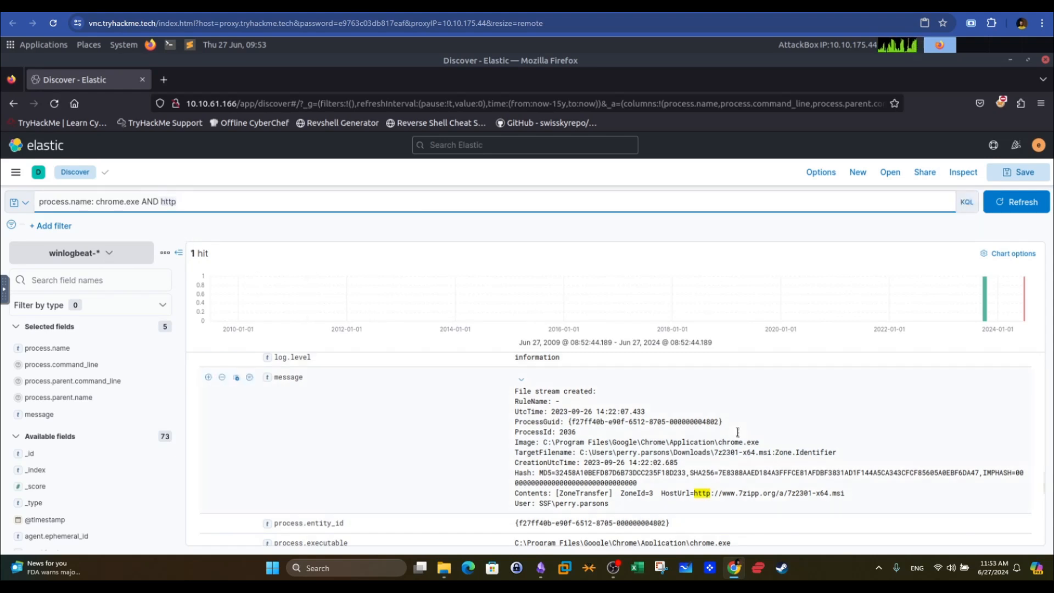
left_click_drag(845, 493, 693, 494)
left_click(750, 493)
left_click_drag(850, 493, 693, 494)
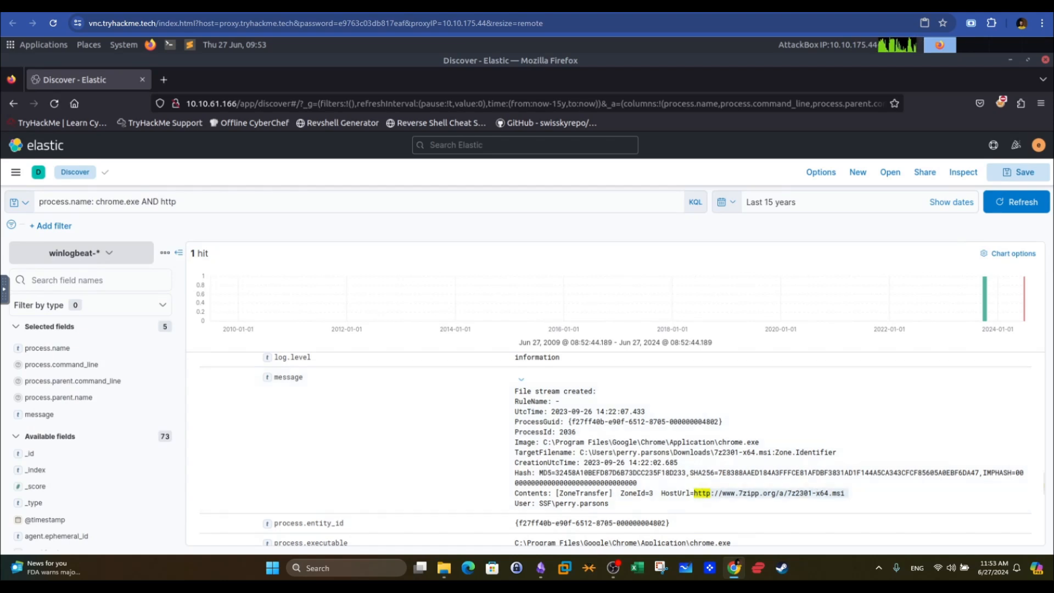
Compare the URL and its domain with the first question's answer in the TryHackMe room, and return to Elastic
left_click(263, 6)
left_click_drag(400, 355, 187, 357)
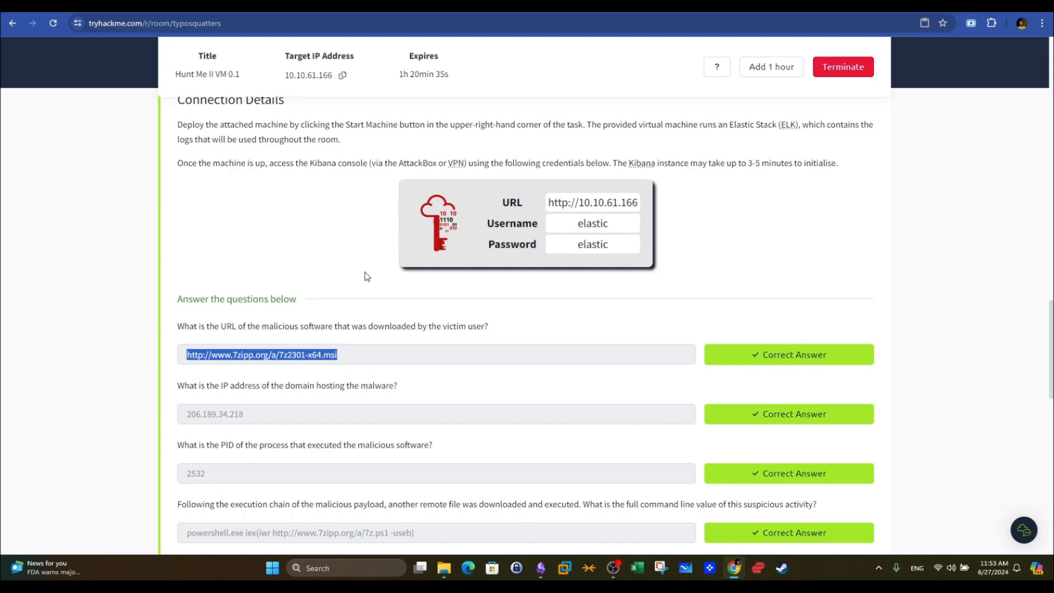
left_click(370, 384)
left_click_drag(221, 385, 271, 356)
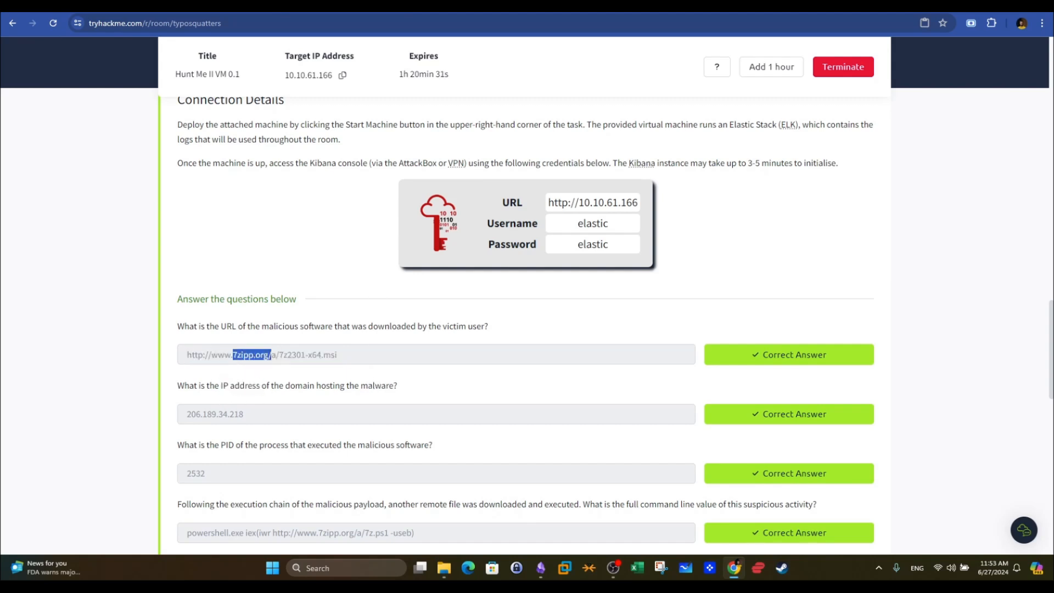
left_click(263, 5)
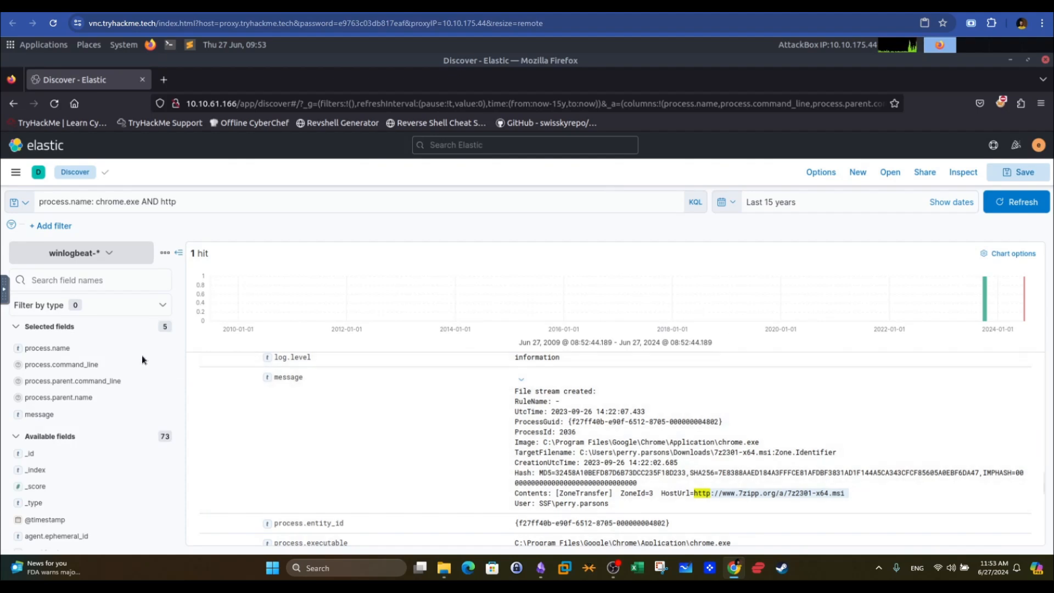
left_click(147, 282)
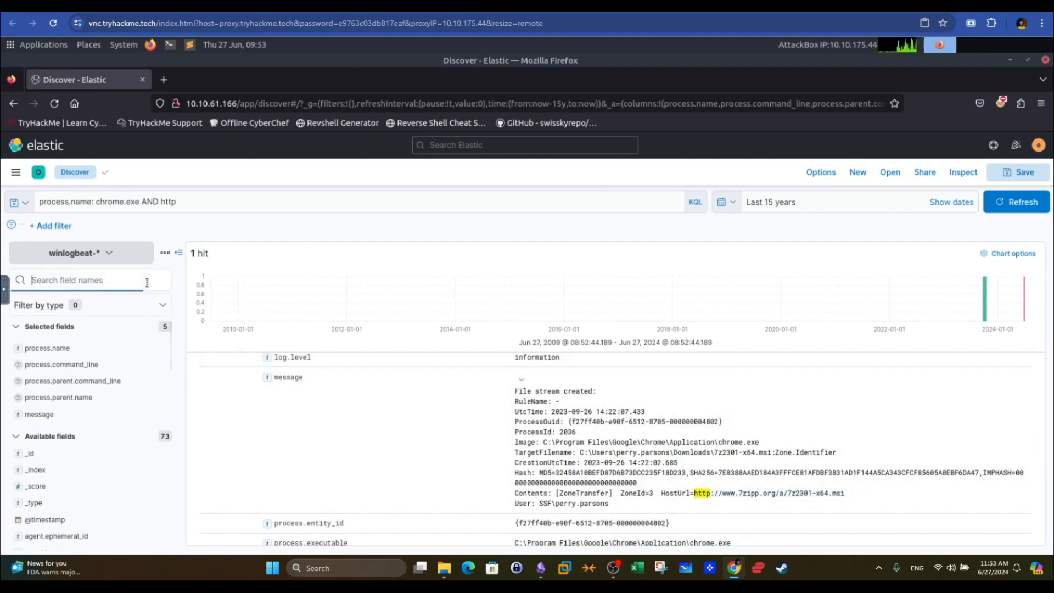
type("dns")
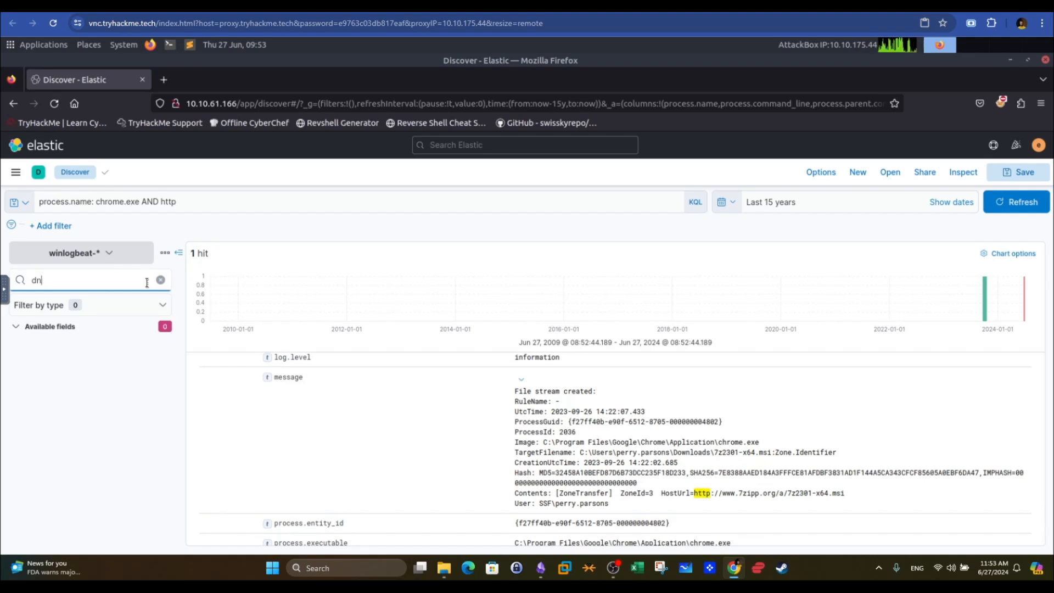
key("BackSpace")
key("BackSpace")
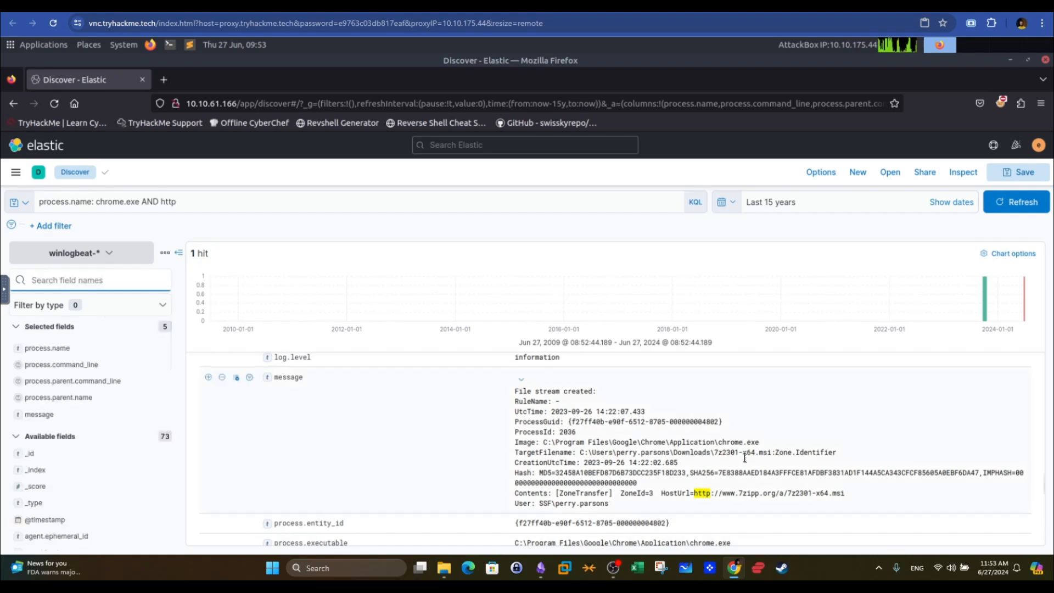
Copy the domain 7zipp.org from the message's HostUrl and run *7zipp.org* as the new query
left_click(776, 496)
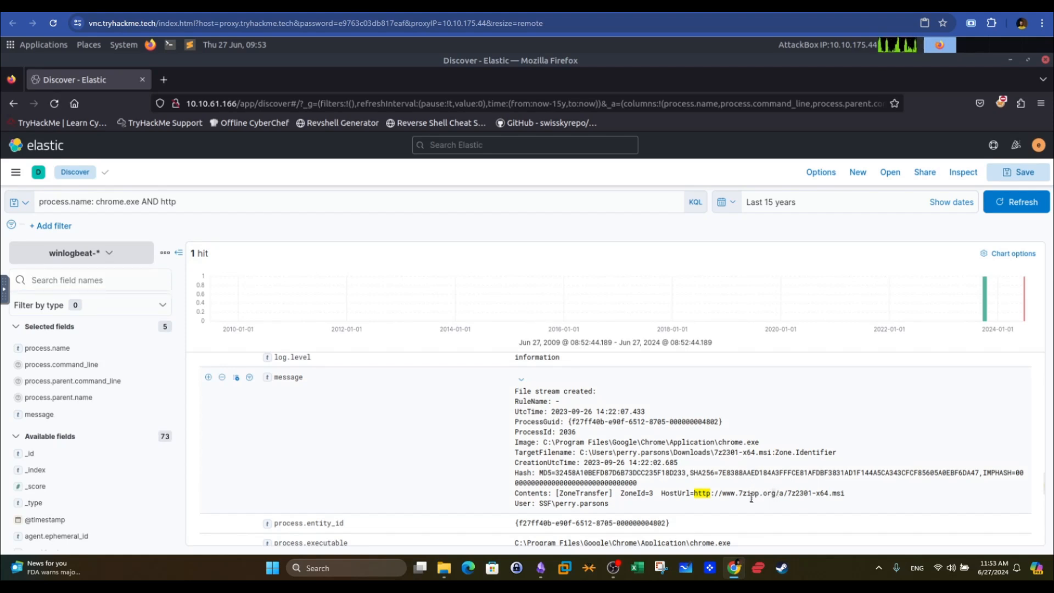
left_click_drag(739, 493, 775, 492)
right_click(771, 492)
left_click(802, 406)
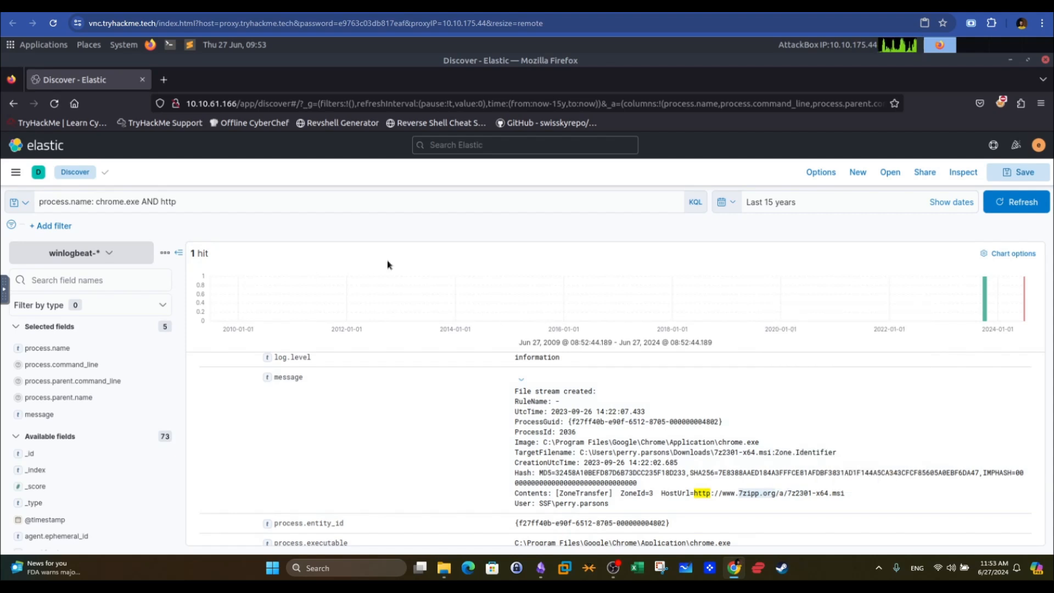
left_click(177, 198)
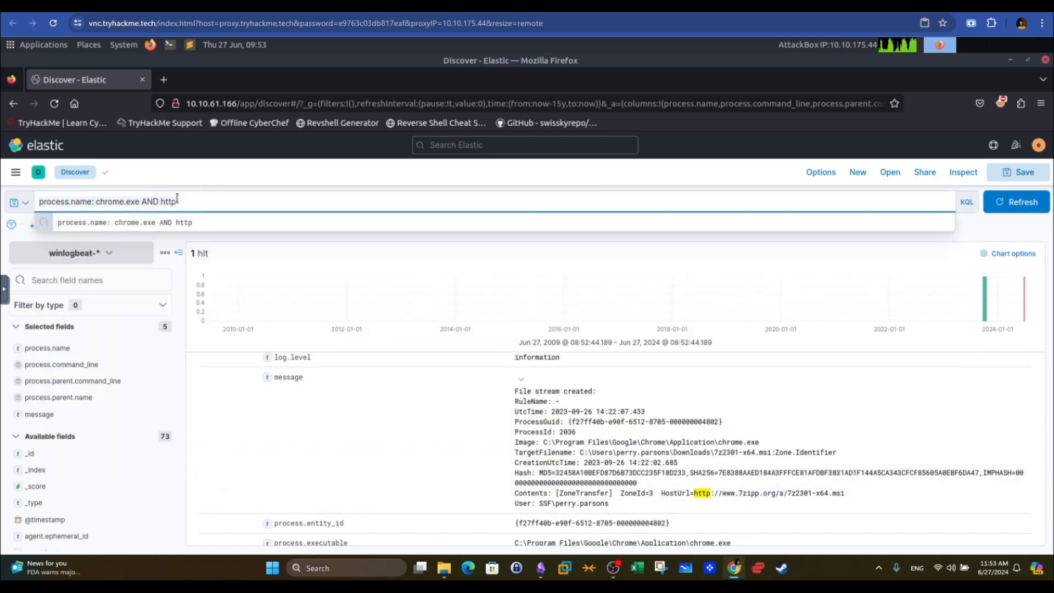
key("ctrl+a")
type("*")
key("ctrl+v")
type("*")
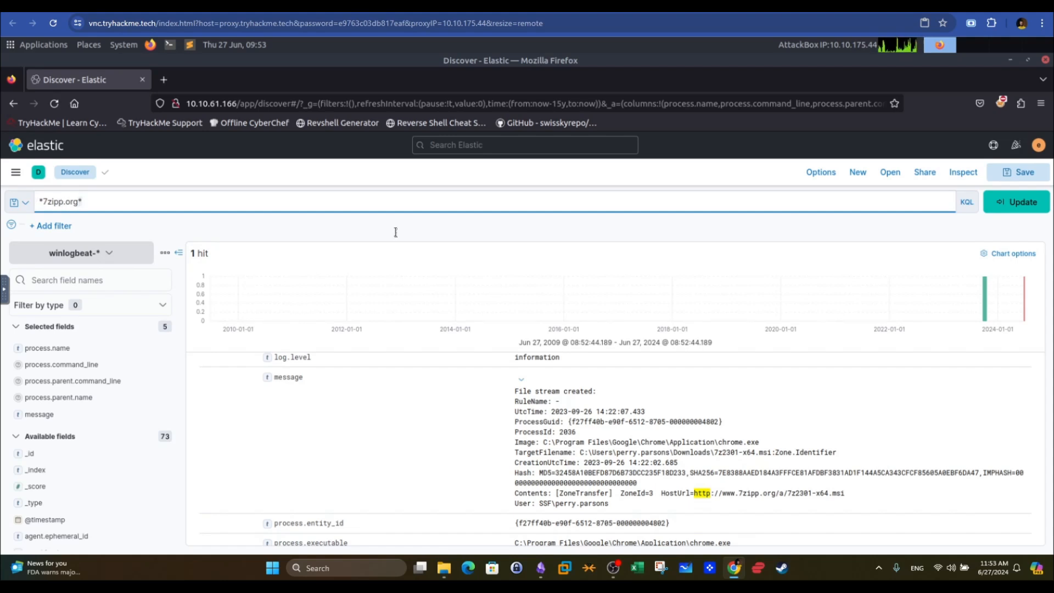
left_click(1024, 206)
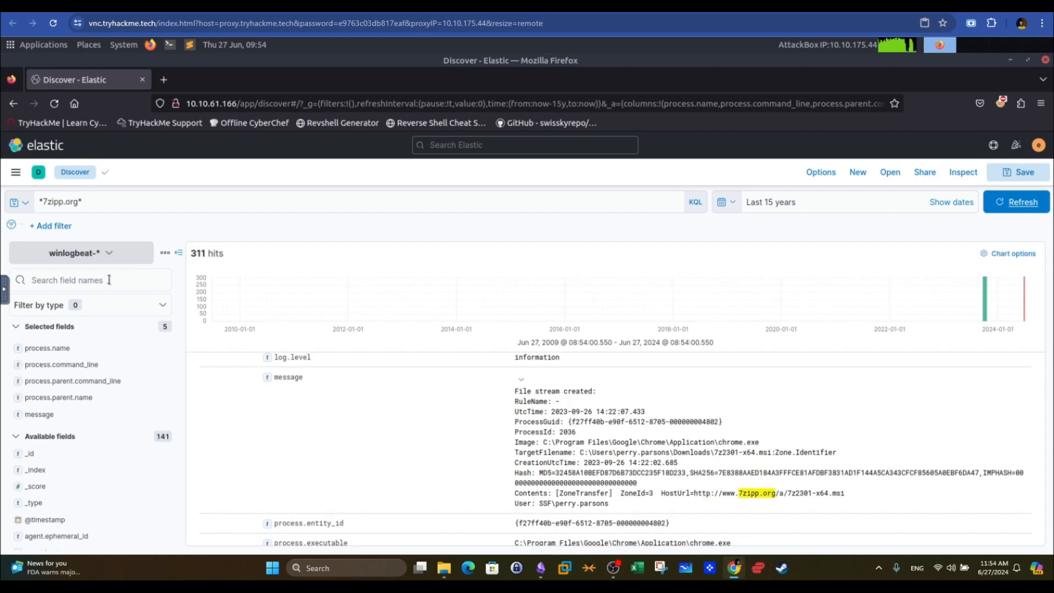
Search the available fields for dns, add dns.resolved_ip as a results column, and clear the field search
left_click_drag(1043, 387, 1045, 340)
left_click(194, 381)
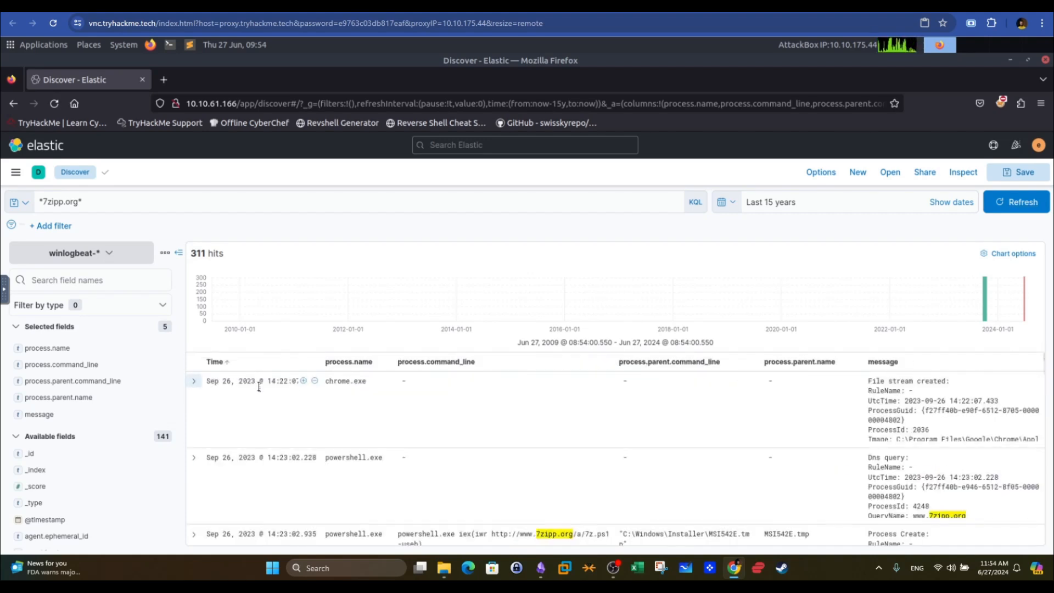
left_click(122, 280)
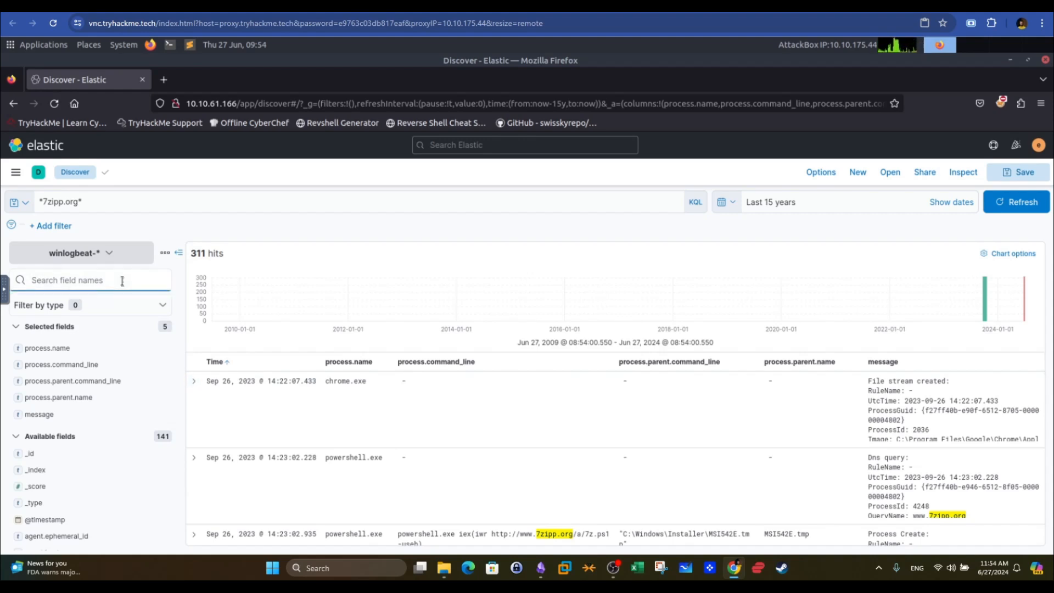
type("dns")
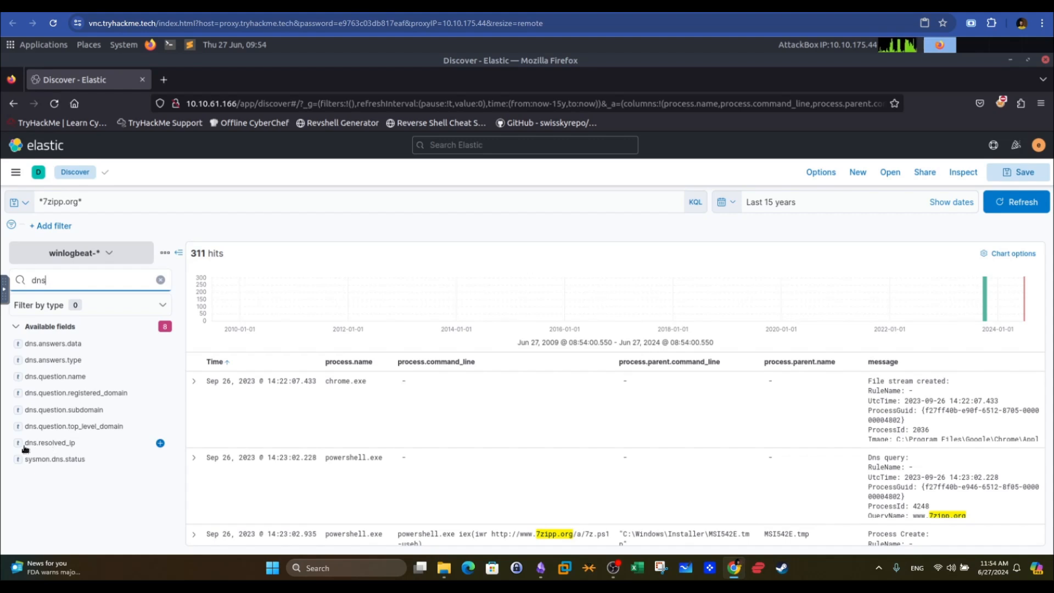
left_click(161, 443)
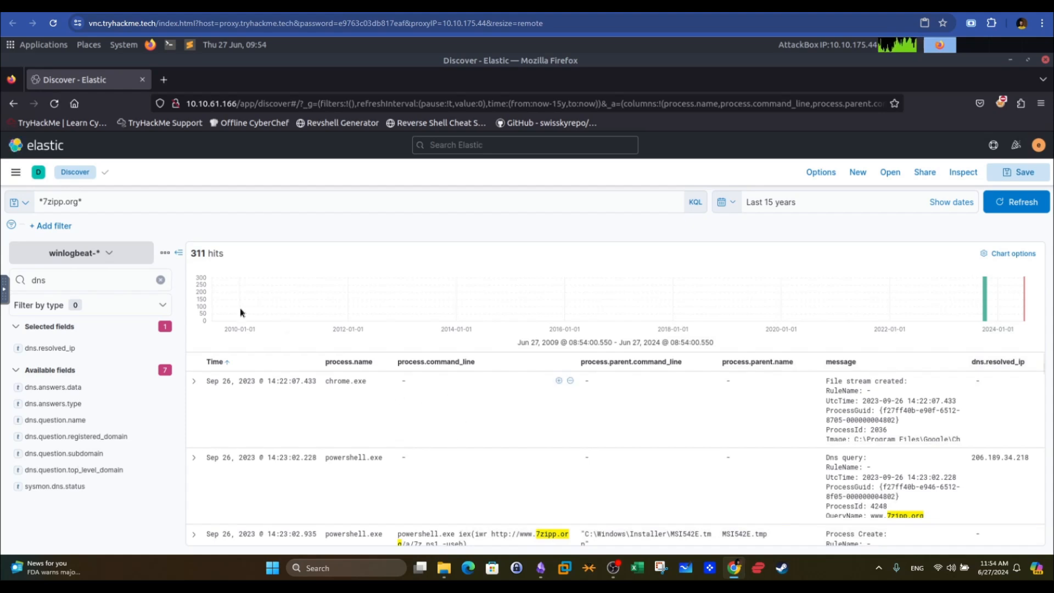
left_click(159, 281)
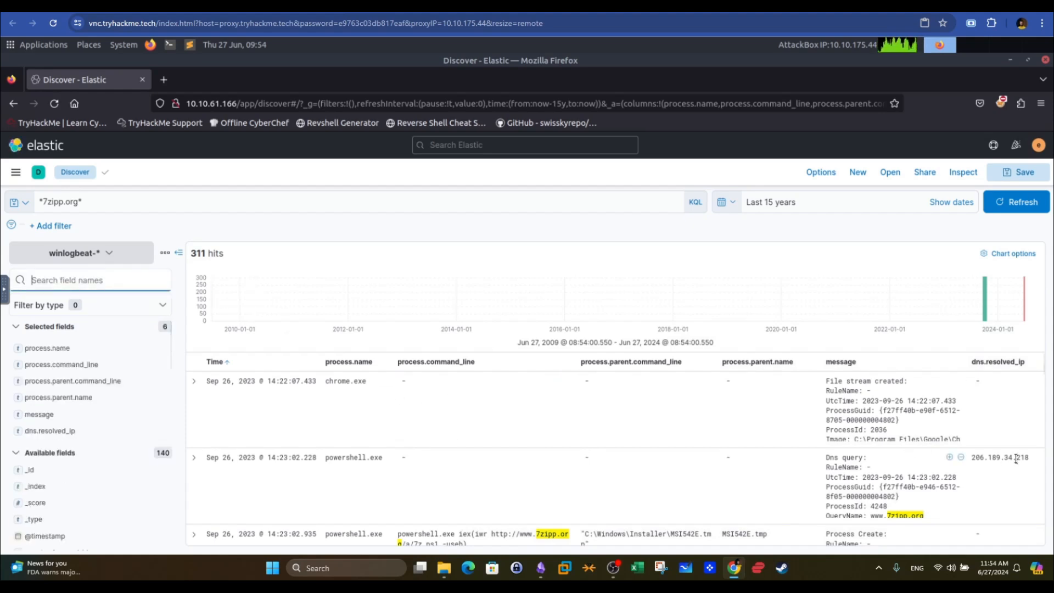
Show the top values of the dns.resolved_ip field and examine the resolved IP address
left_click(55, 431)
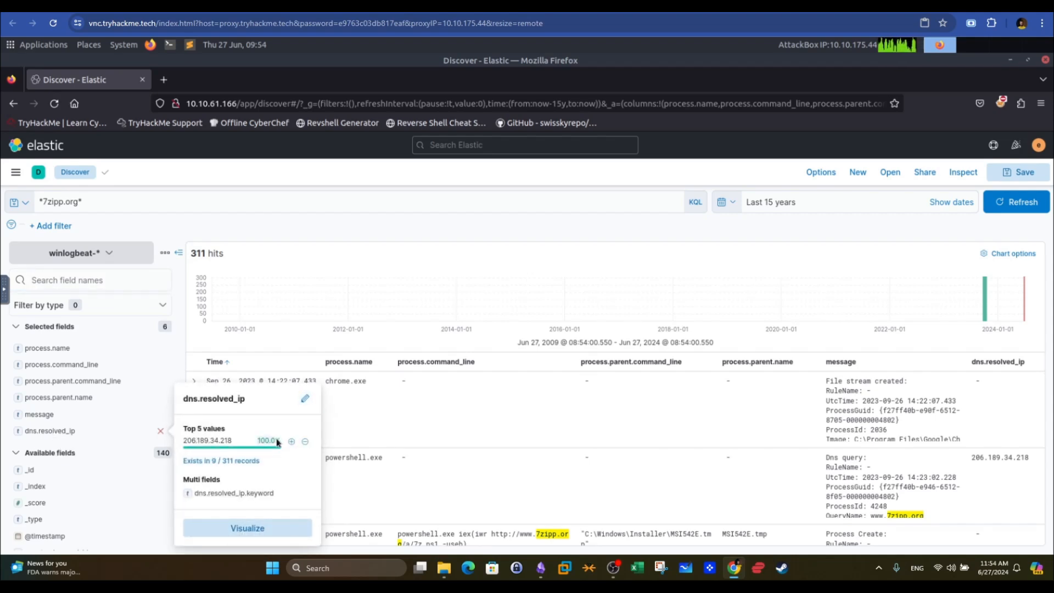
mouse_move(278, 443)
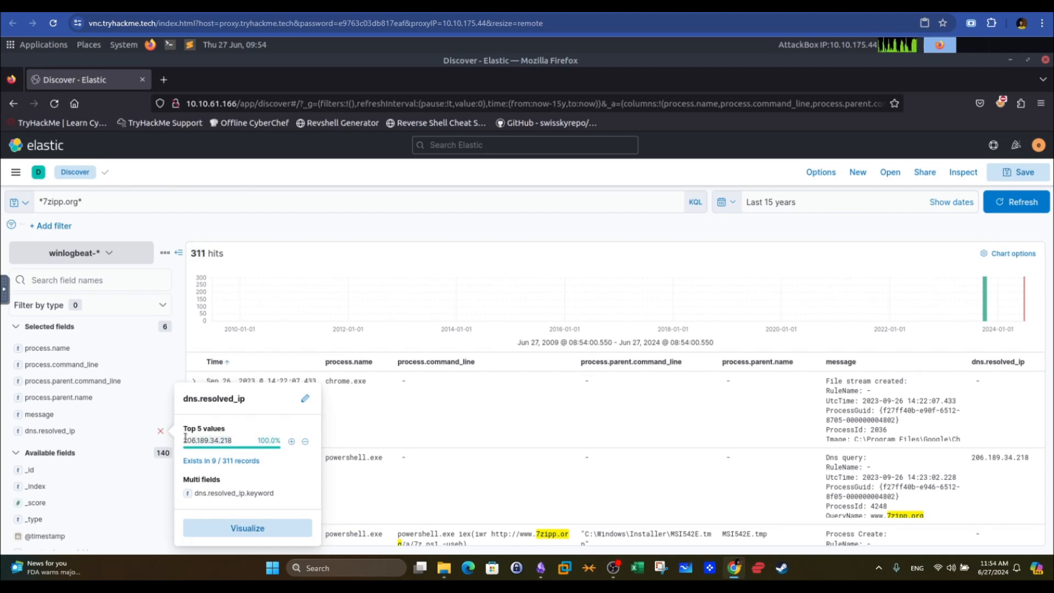
mouse_move(183, 441)
Check the malware host's IP answer in the TryHackMe room, read the question about the process PID, and return to Elastic
left_click(341, 6)
left_click_drag(283, 415, 185, 421)
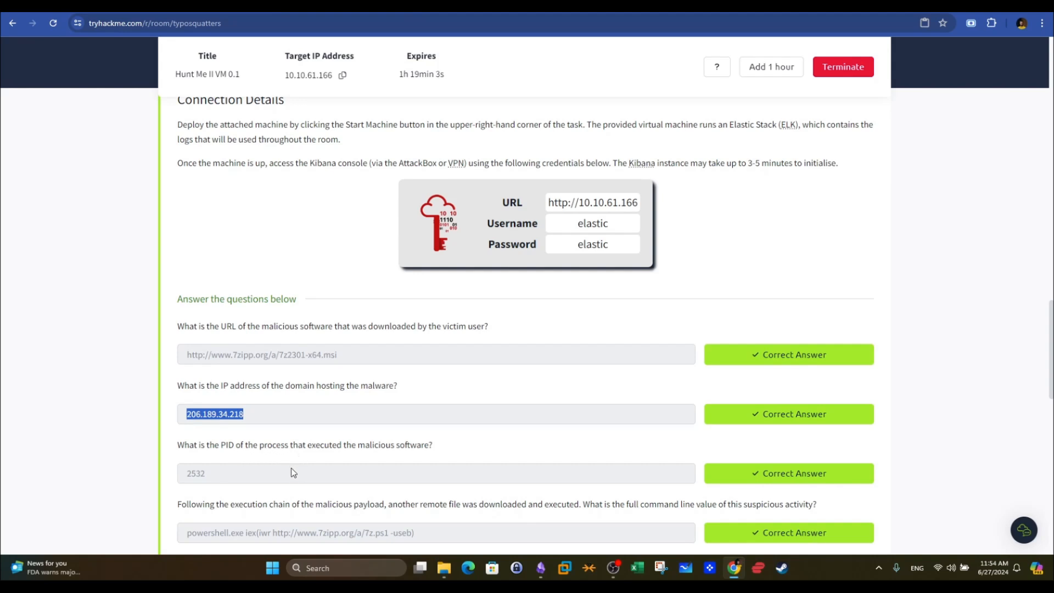
left_click_drag(448, 449, 175, 443)
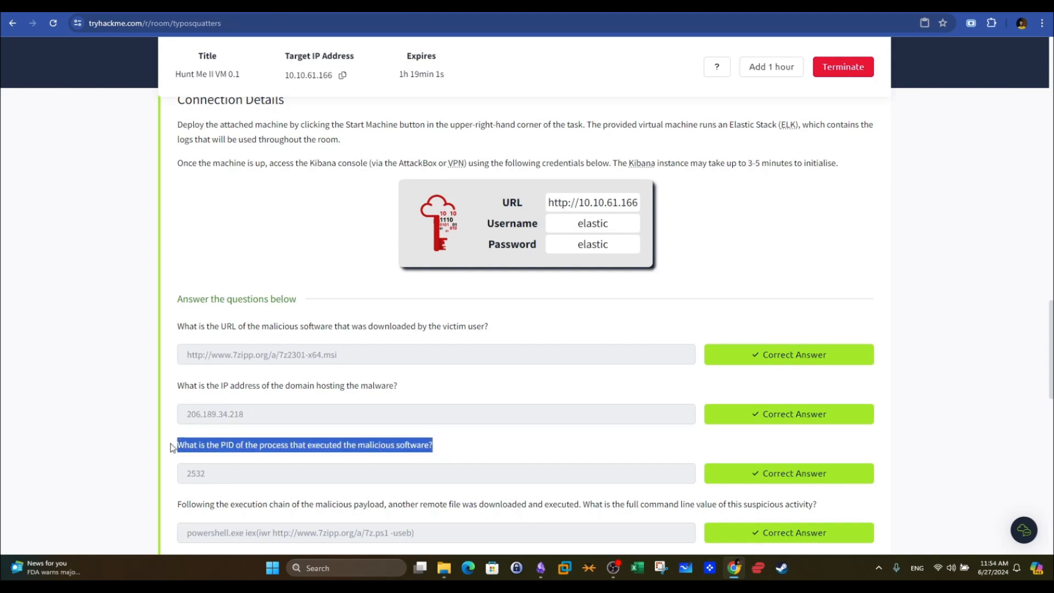
left_click(420, 6)
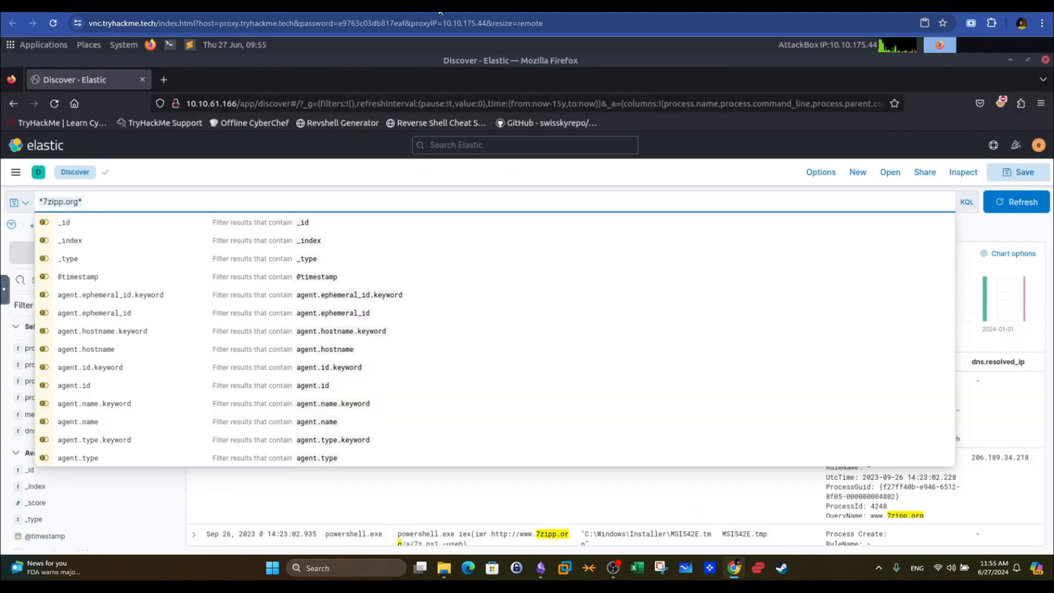
Examine the first 7zipp.org events, especially the powershell.exe entries' command lines, parent processes and messages
left_click(1012, 232)
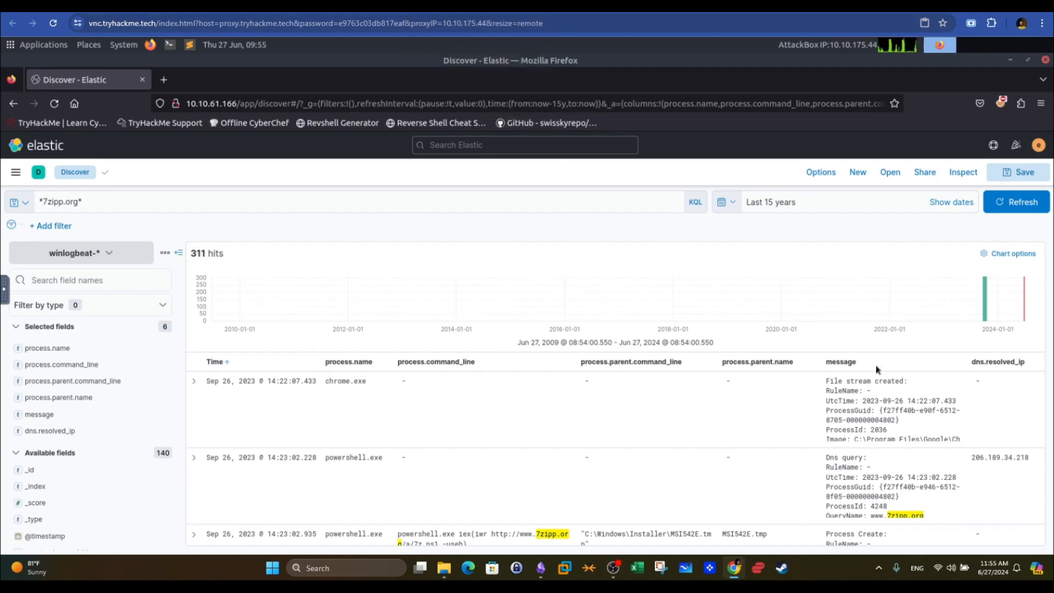
scroll(1042, 362, "down", 2)
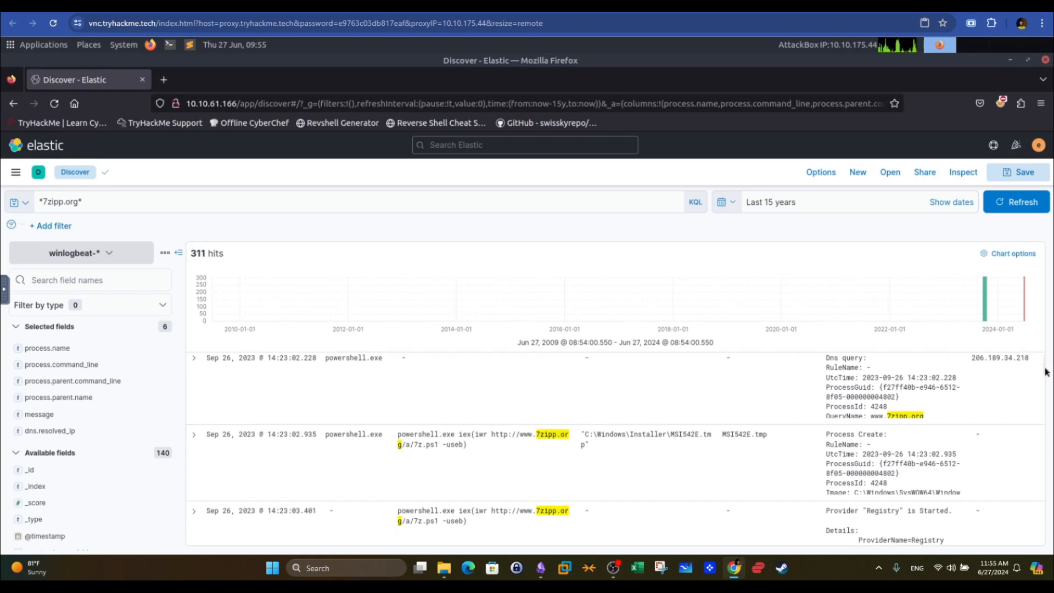
scroll(1045, 368, "up", 2)
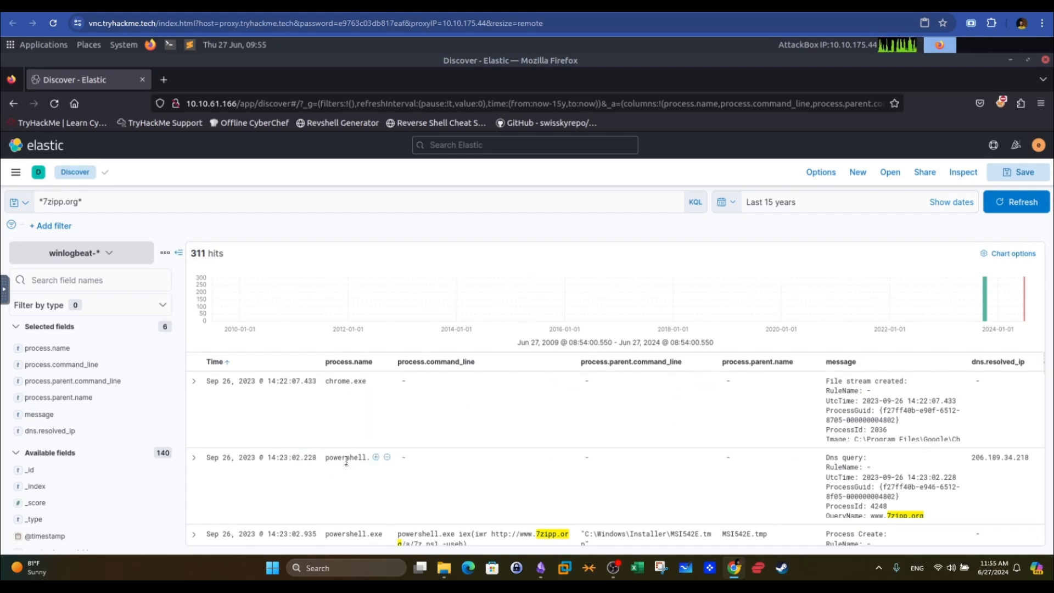
left_click_drag(327, 456, 430, 461)
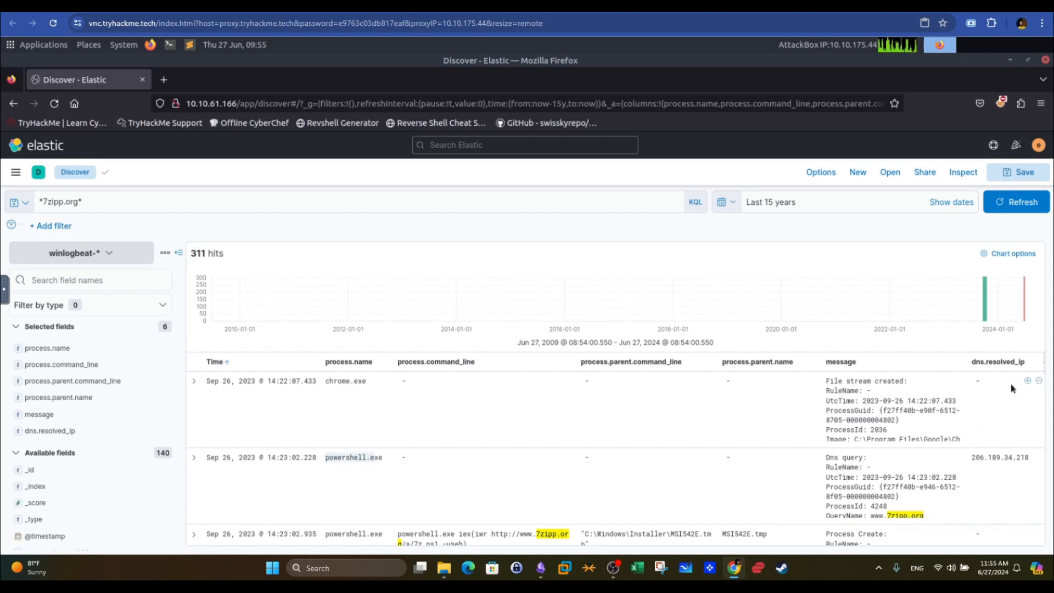
left_click_drag(1045, 365, 1045, 369)
scroll(1045, 367, "up", 3)
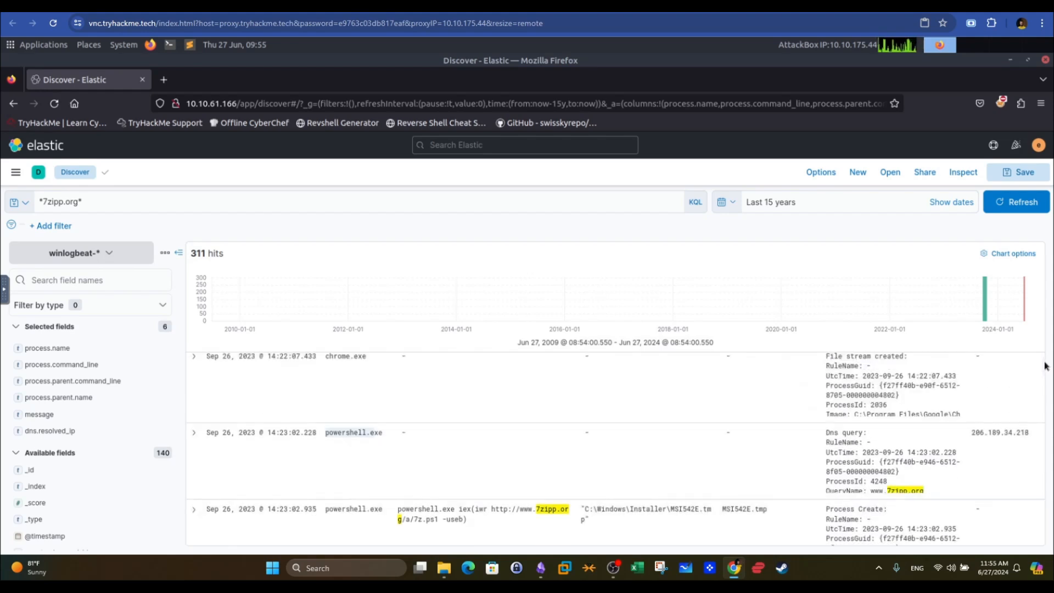
scroll(1044, 365, "up", 1)
scroll(1044, 365, "down", 1)
scroll(1044, 367, "down", 4)
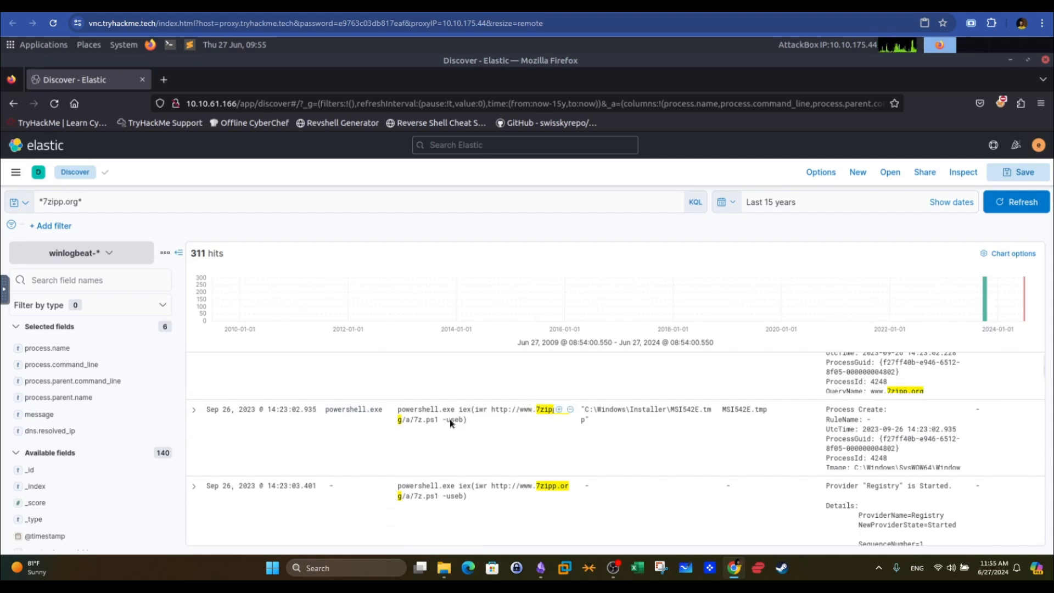
Examine the remaining 7zipp.org events, including the sc.exe service commands and their parent processes, and return to the earliest event
left_click_drag(496, 401, 537, 408)
left_click_drag(1044, 377, 1046, 418)
scroll(1046, 418, "down", 3)
scroll(1046, 411, "up", 3)
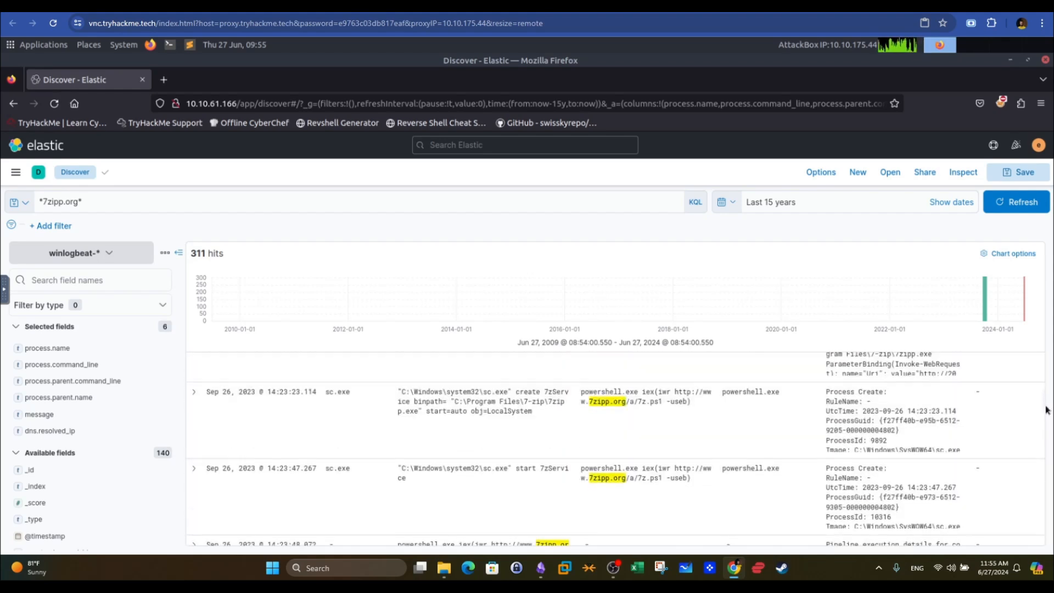
scroll(1046, 406, "up", 2)
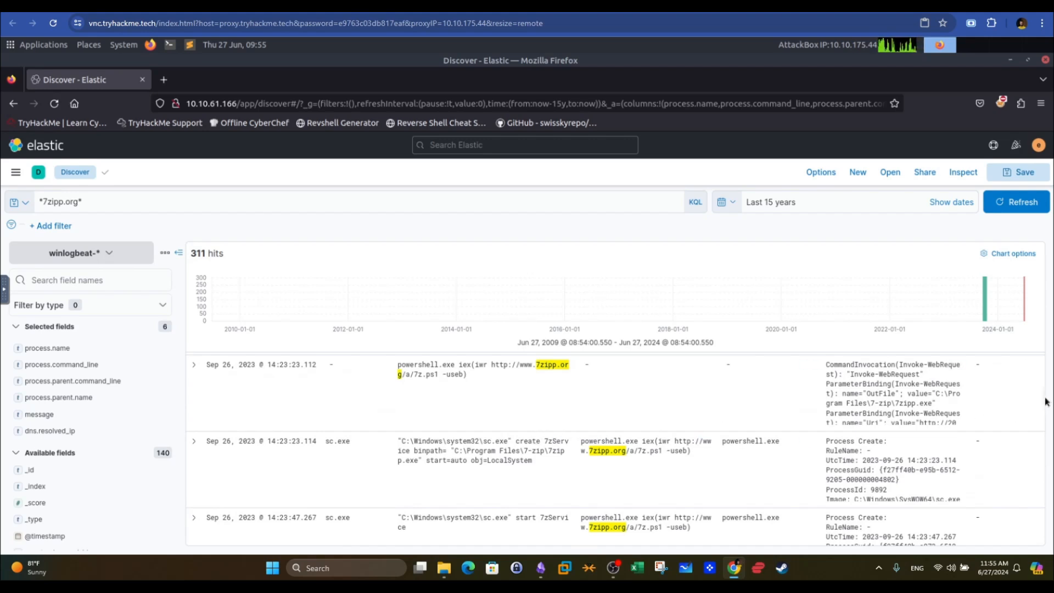
scroll(1046, 384, "up", 5)
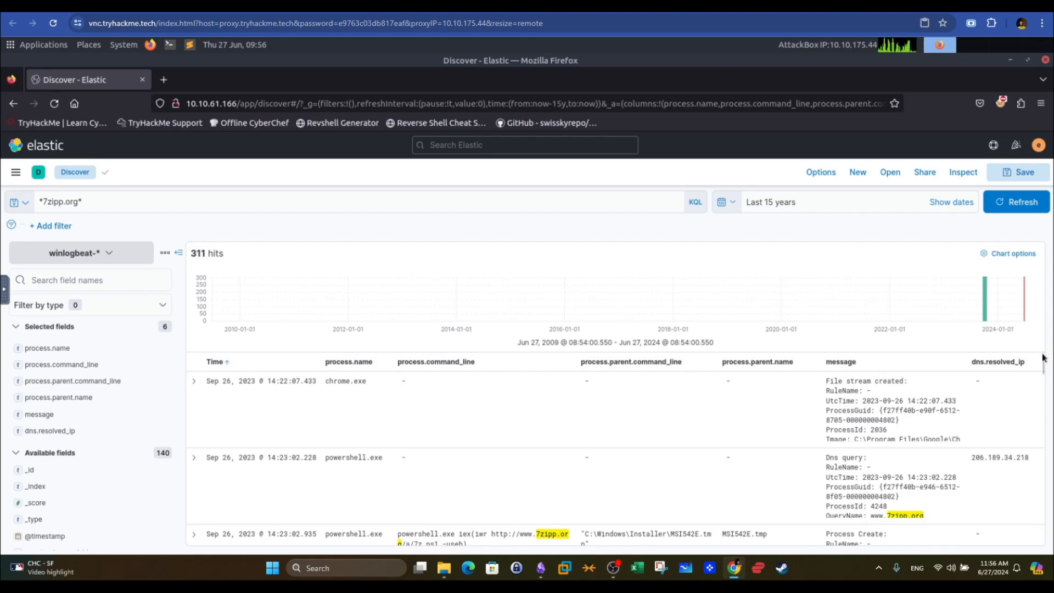
Check the malicious installer's file name in the first answer of the TryHackMe room and return to Elastic
left_click(165, 6)
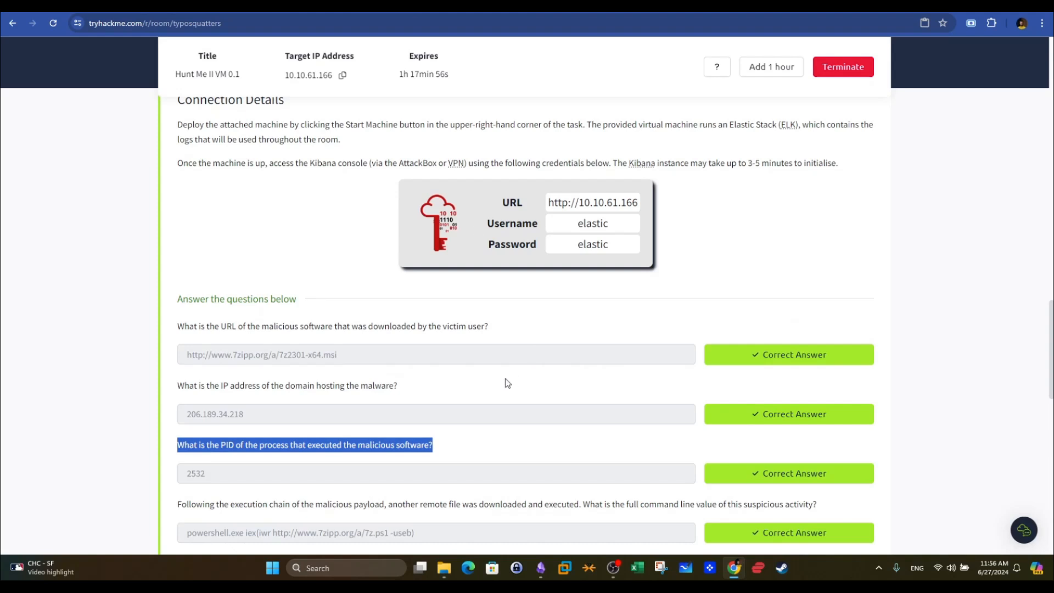
left_click_drag(282, 357, 345, 358)
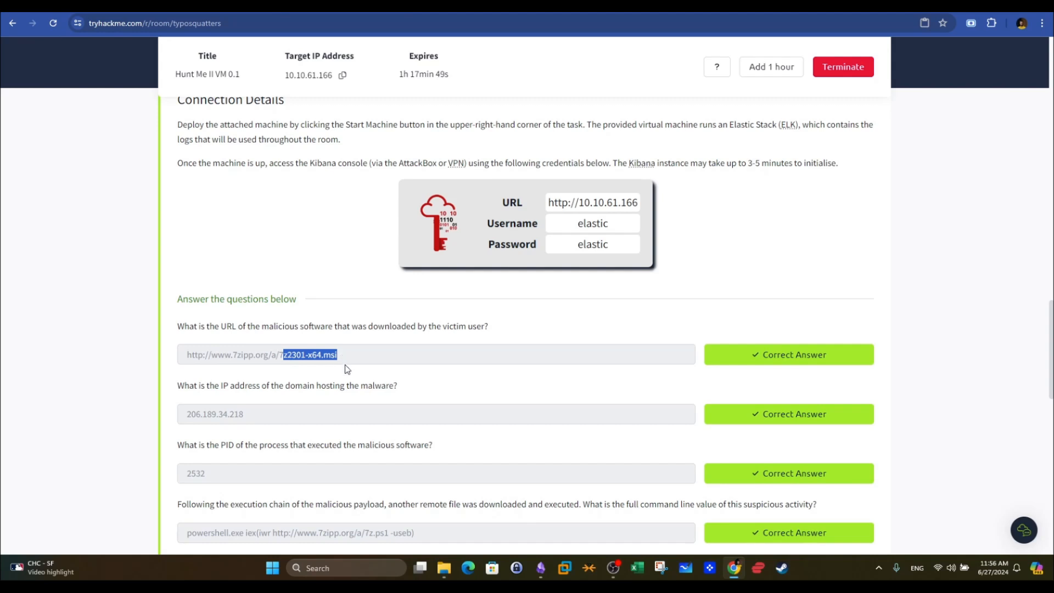
left_click(425, 7)
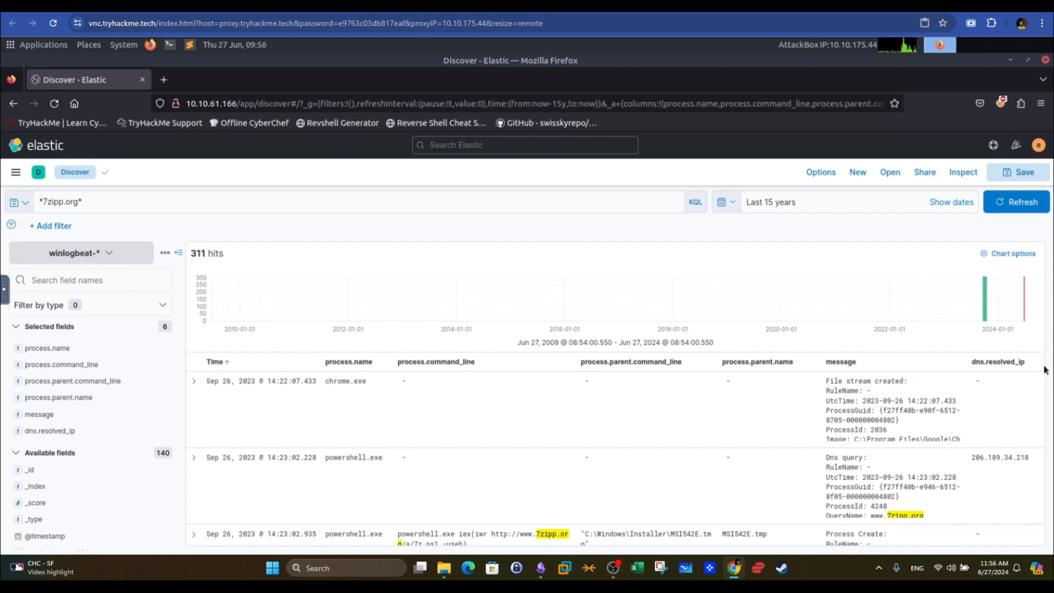
Find the powershell.exe event whose parent process is MSI542E.tmp and expand it to inspect its message field
scroll(1044, 370, "down", 2)
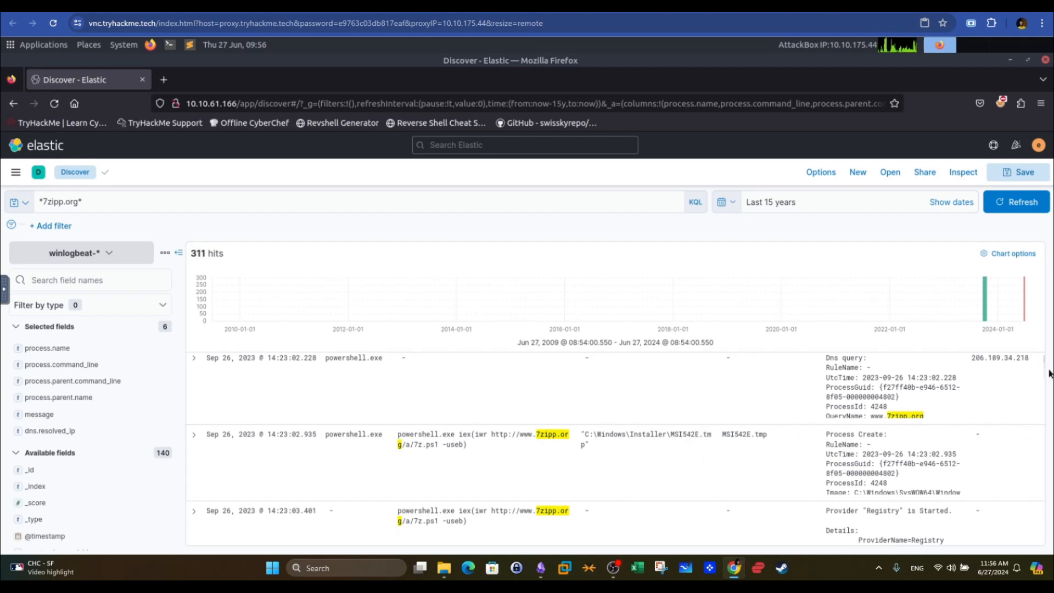
scroll(1041, 354, "up", 2)
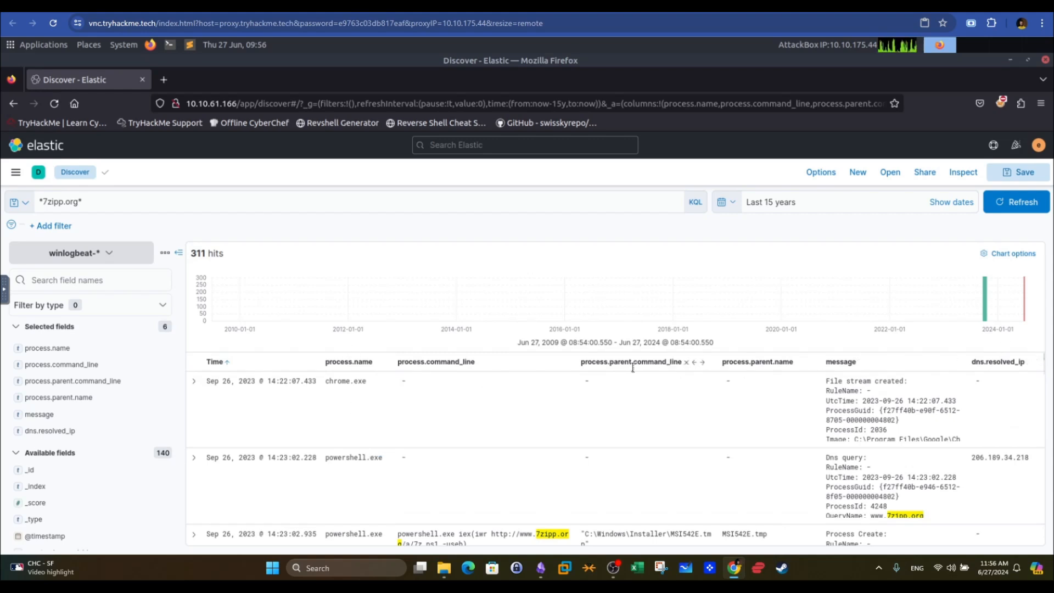
scroll(1044, 367, "down", 2)
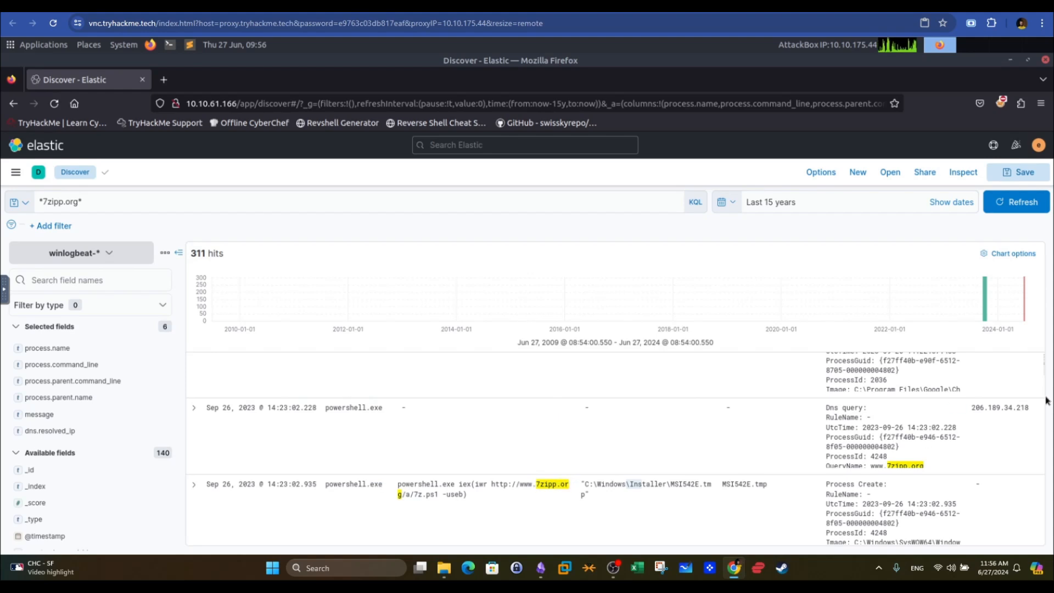
scroll(1045, 375, "down", 2)
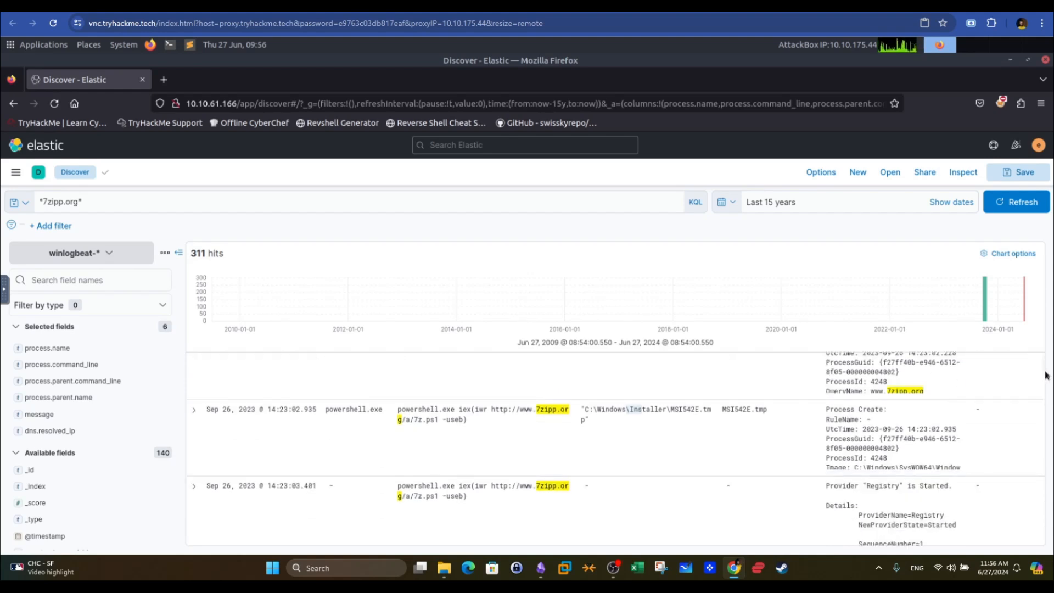
left_click(195, 411)
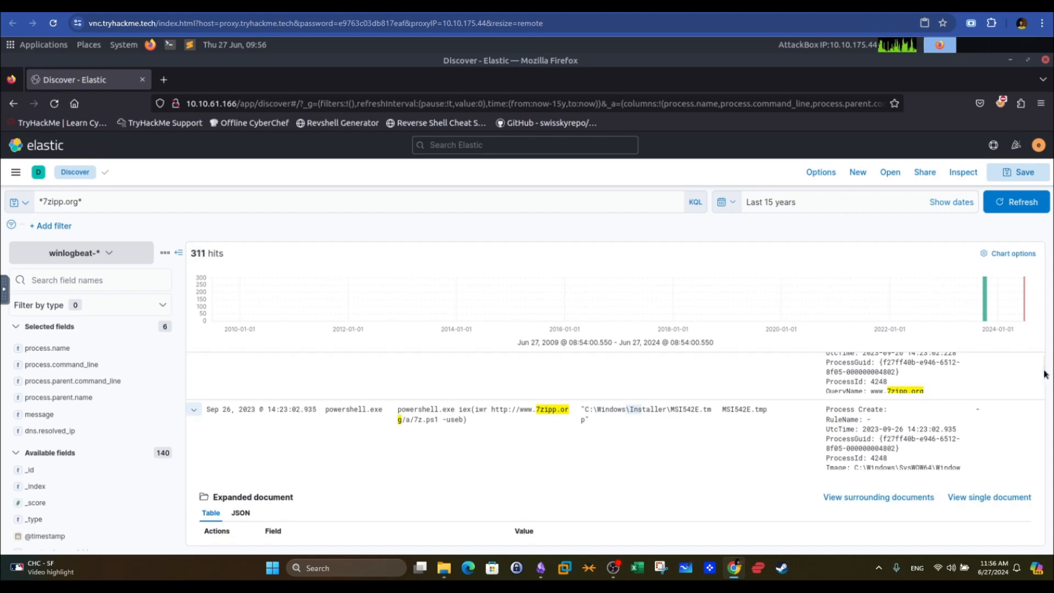
scroll(1045, 379, "down", 10)
scroll(1045, 389, "down", 10)
scroll(1045, 390, "up", 3)
scroll(1045, 391, "down", 2)
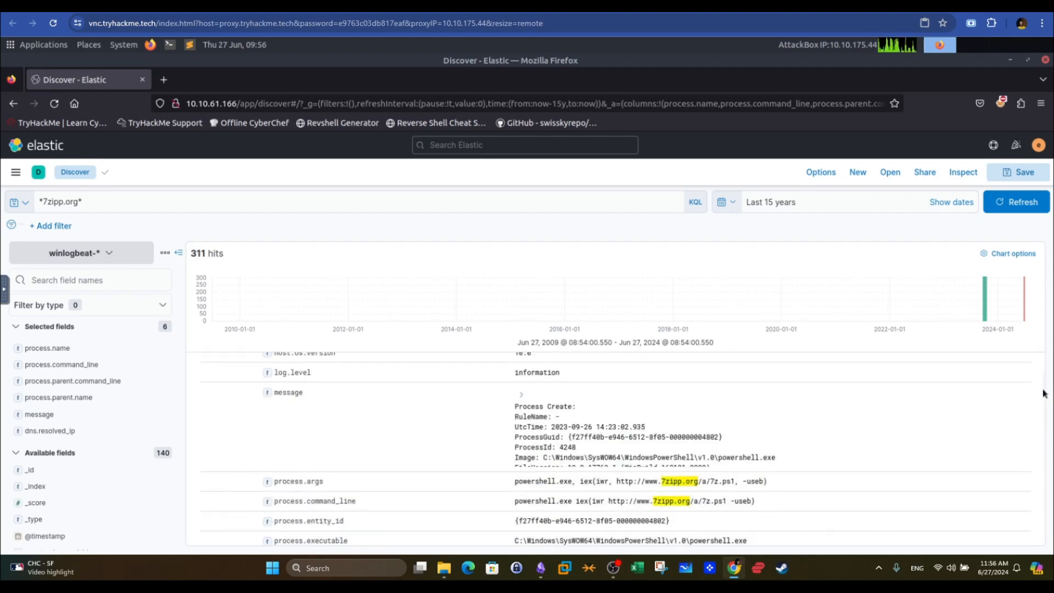
Show the powershell.exe event's full message, examine the parent process ID, image and command line, and collapse the event
left_click(521, 394)
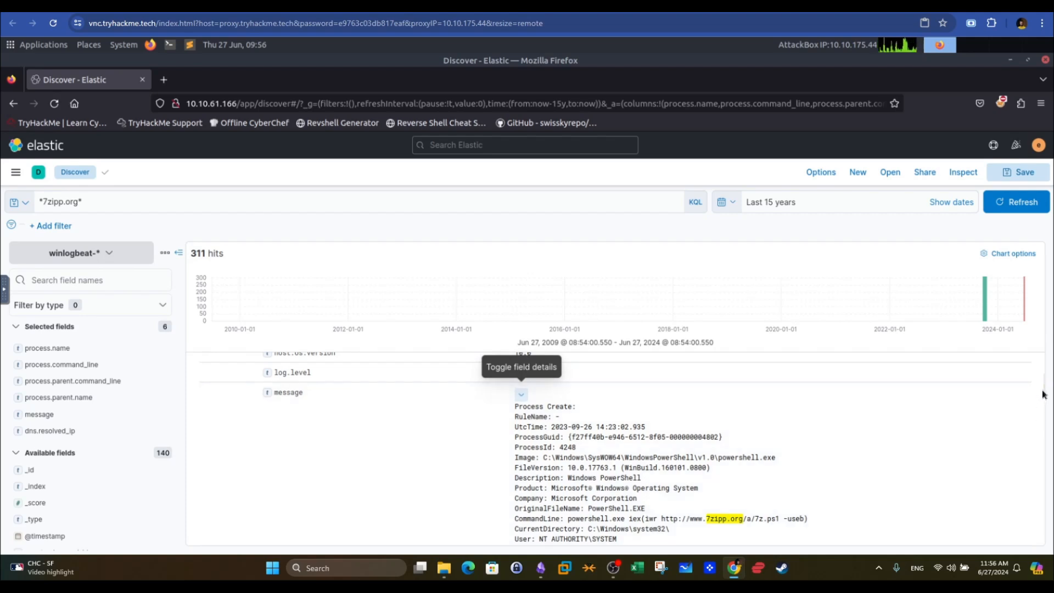
scroll(1045, 396, "down", 4)
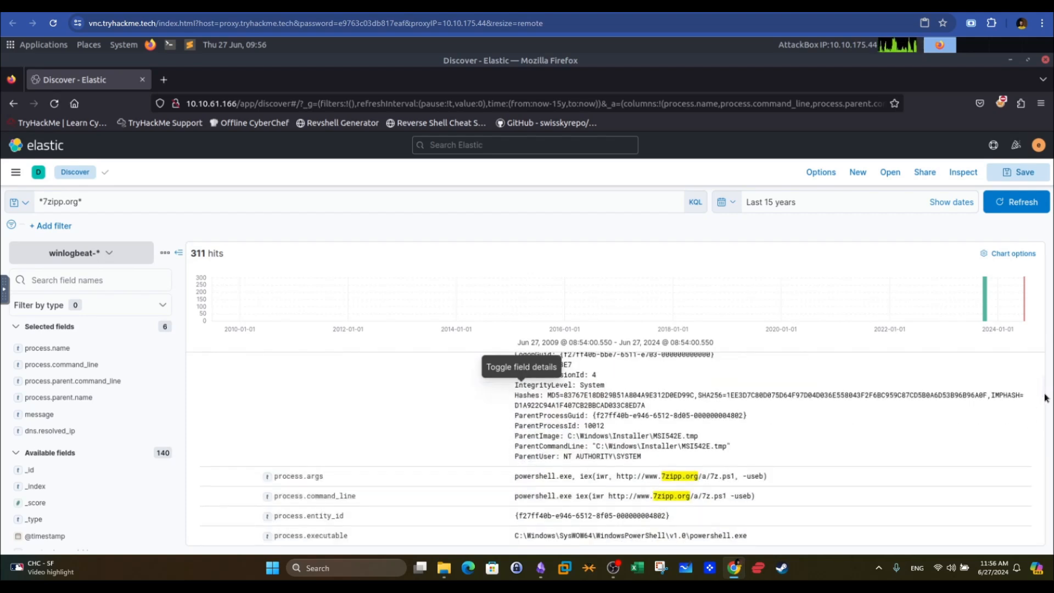
scroll(1046, 397, "up", 1)
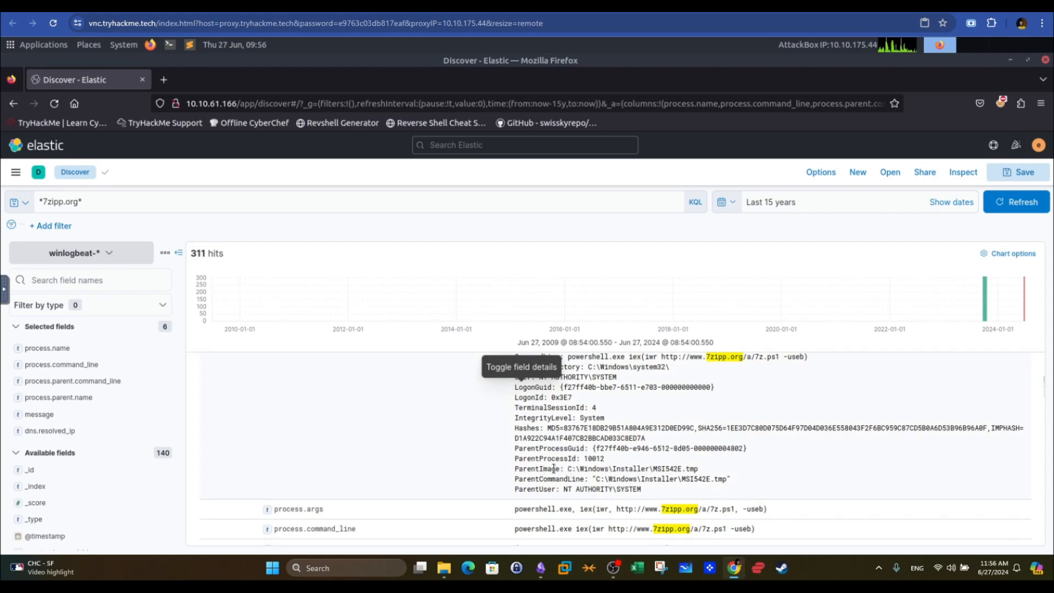
left_click_drag(568, 468, 681, 469)
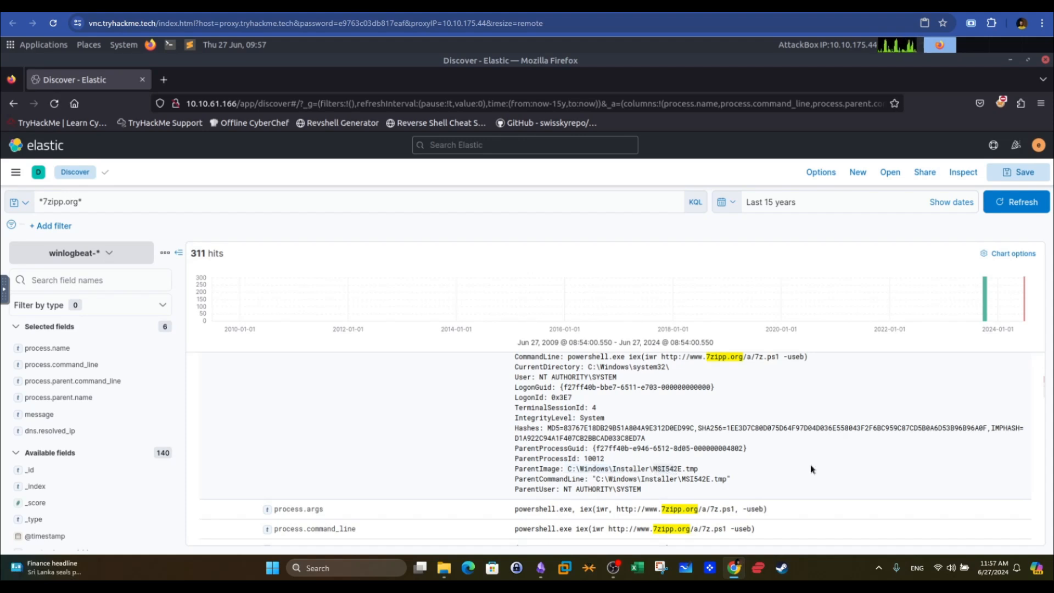
left_click_drag(1043, 391, 1040, 359)
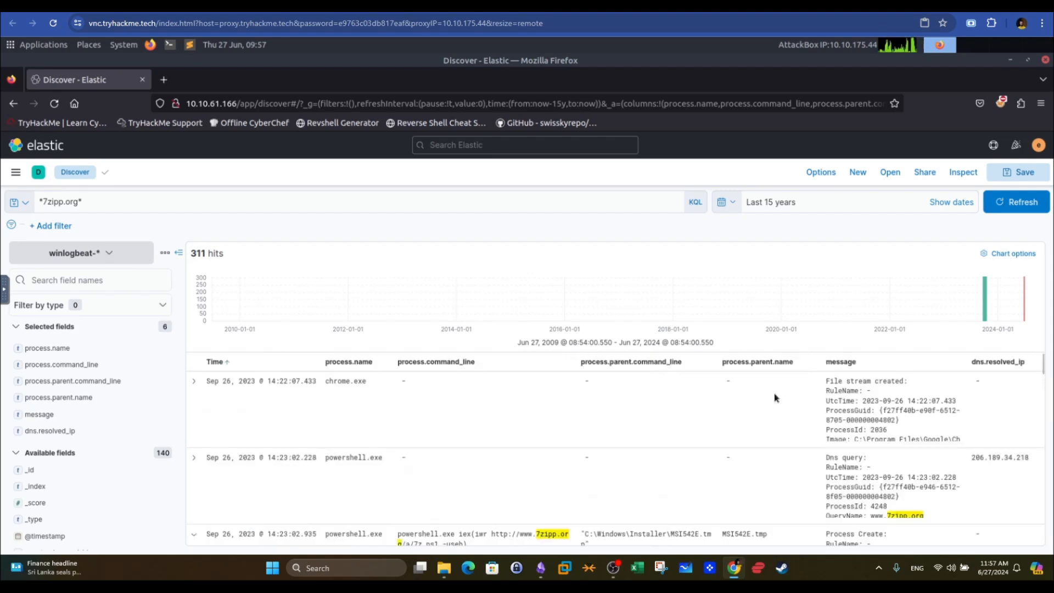
left_click(195, 534)
Copy the file name 7z2301-x64.msi from the first answer in the TryHackMe room and return to Elastic
left_click(294, 7)
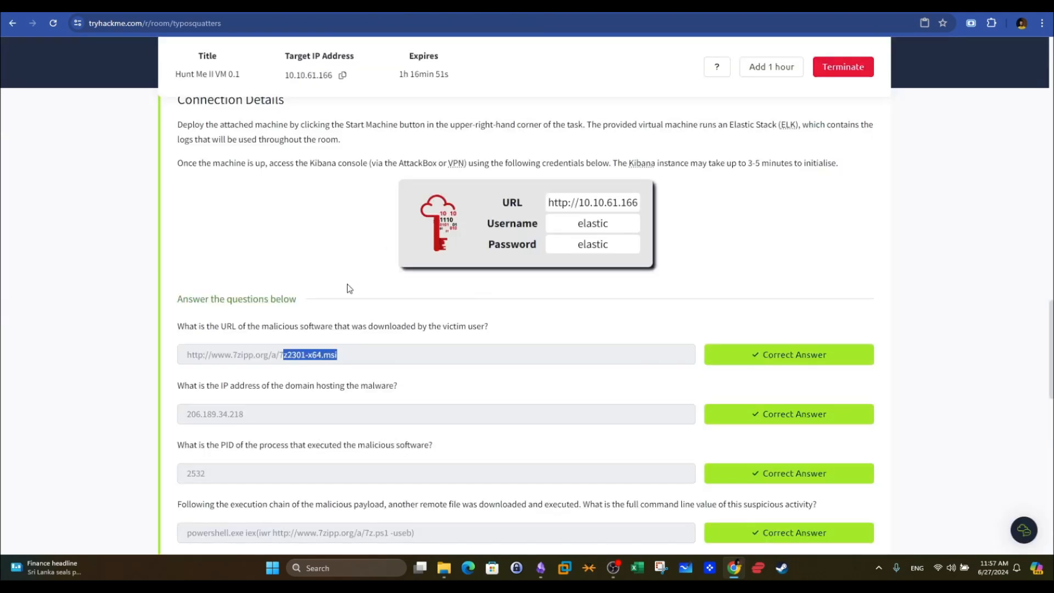
left_click_drag(345, 360, 282, 357)
right_click(299, 358)
left_click(318, 366)
left_click(293, 6)
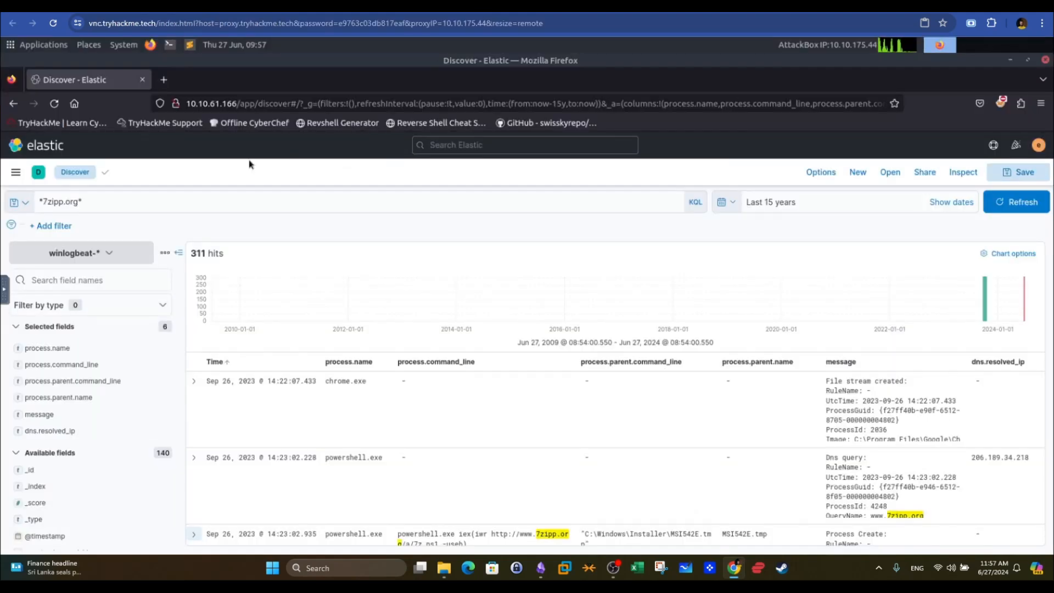
Replace the current query with *7z2301-x64.msi* and run the search
left_click(145, 204)
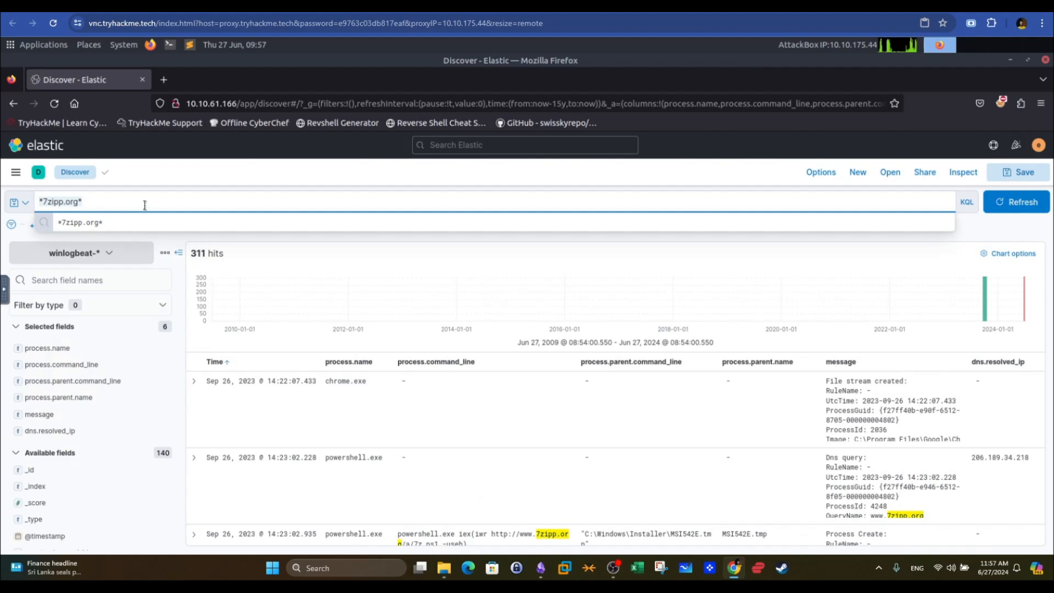
type("*")
key("ctrl+v")
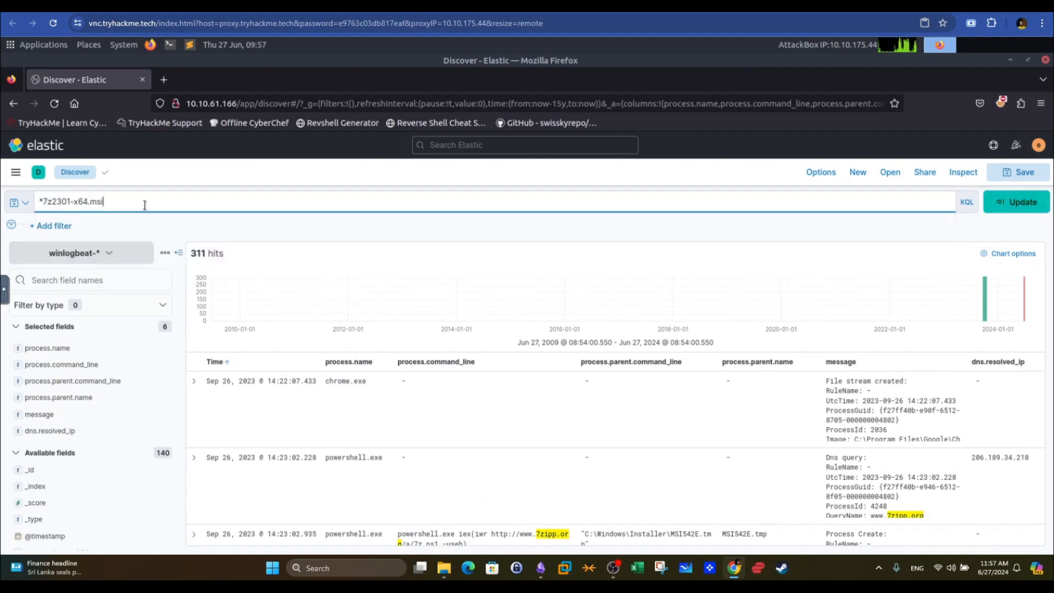
type("*")
key("Return")
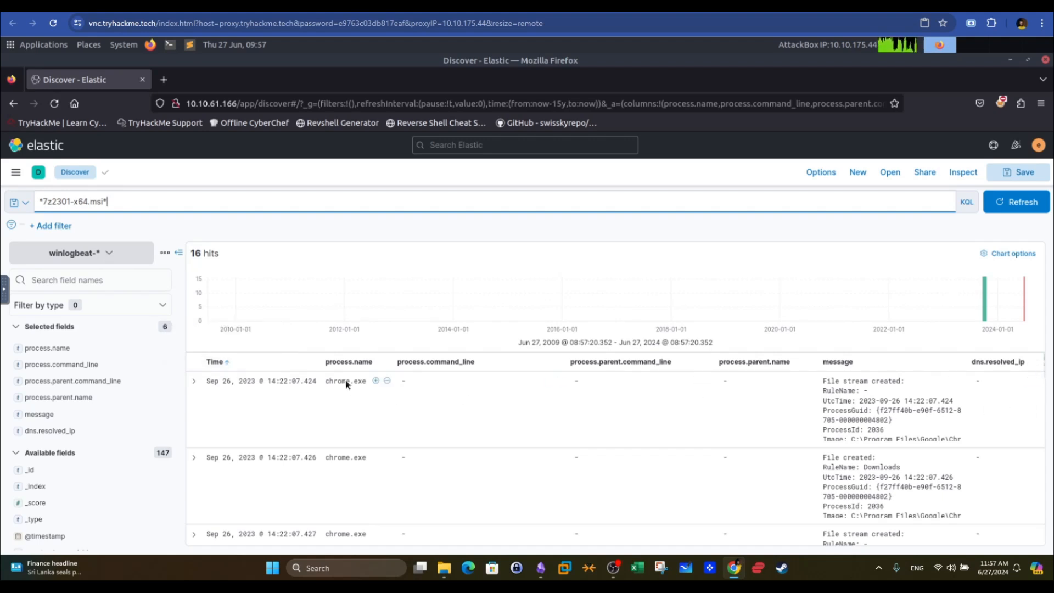
Find the msiexec.exe event that launches the MSI file and examine its process name and command line
scroll(1044, 366, "down", 1)
left_click_drag(1045, 368, 1044, 423)
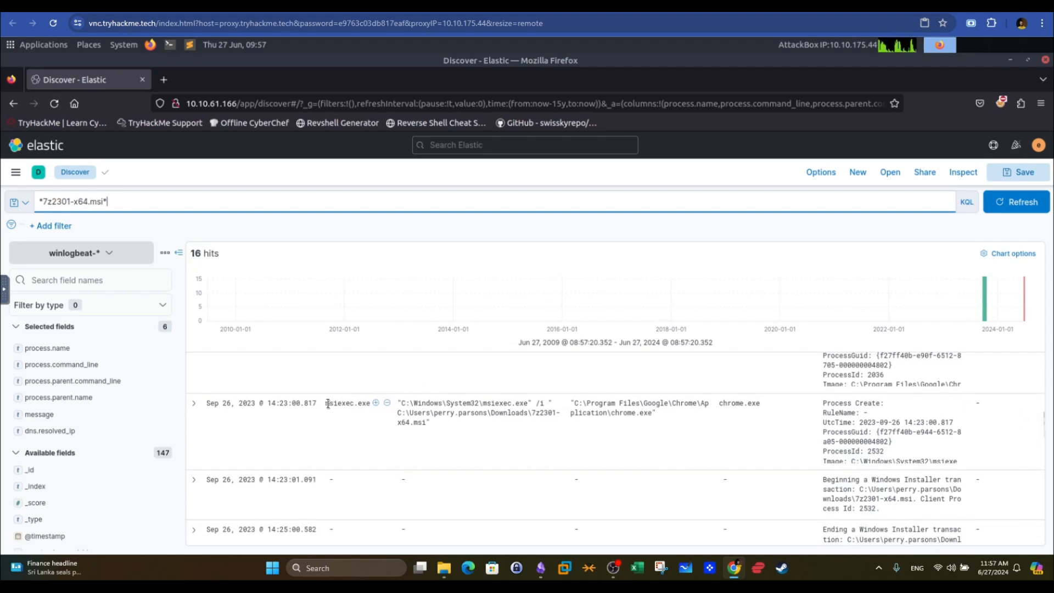
left_click_drag(326, 405, 363, 404)
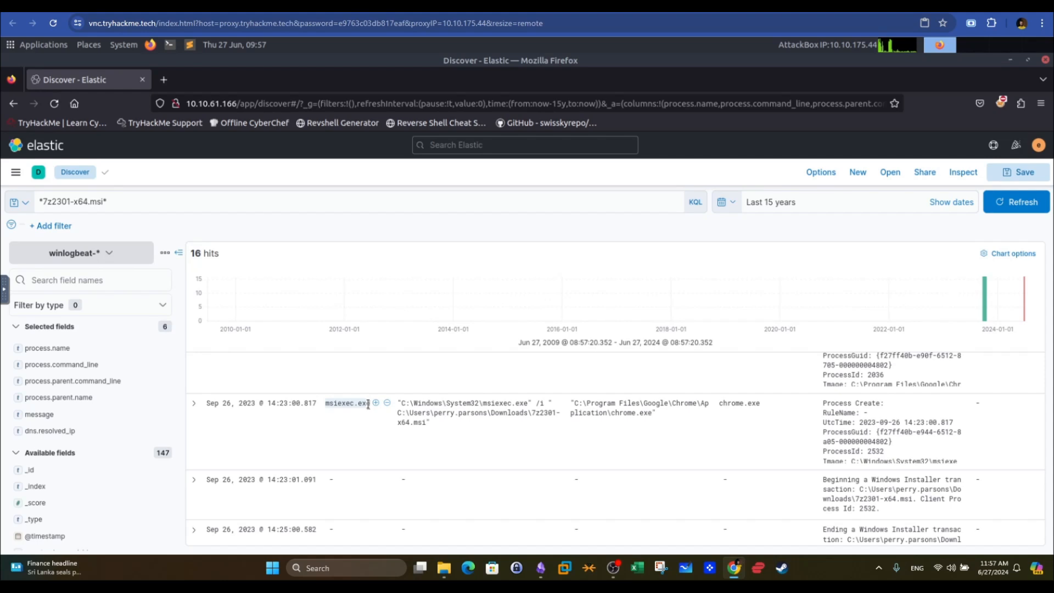
left_click(367, 406)
left_click_drag(370, 405, 325, 405)
left_click_drag(459, 413, 479, 415)
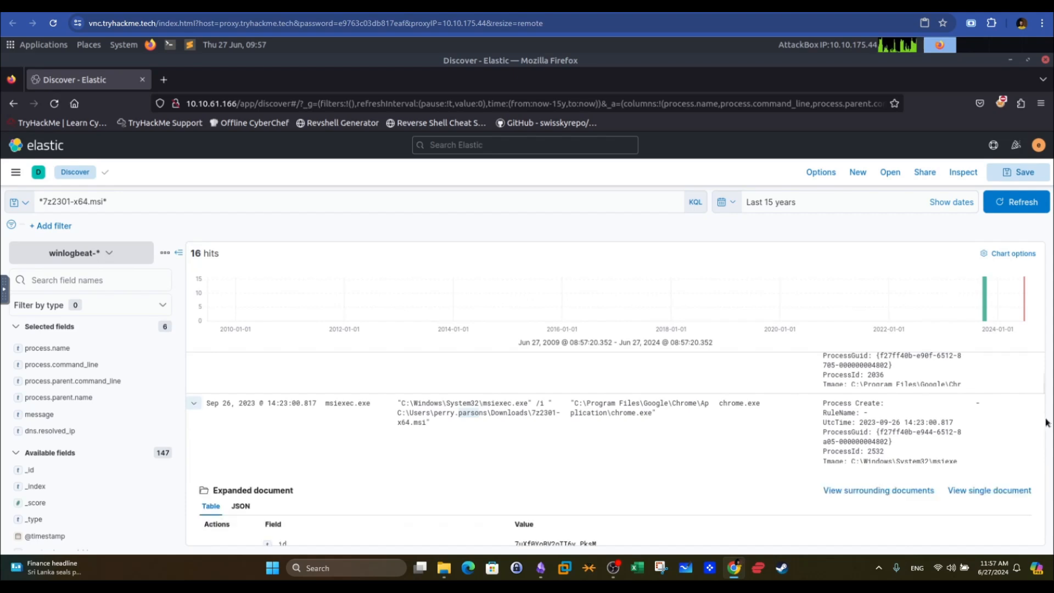
Expand the msiexec.exe event, examine its process.pid, and compare it with the PID answer in the TryHackMe room
left_click_drag(1044, 389, 1028, 458)
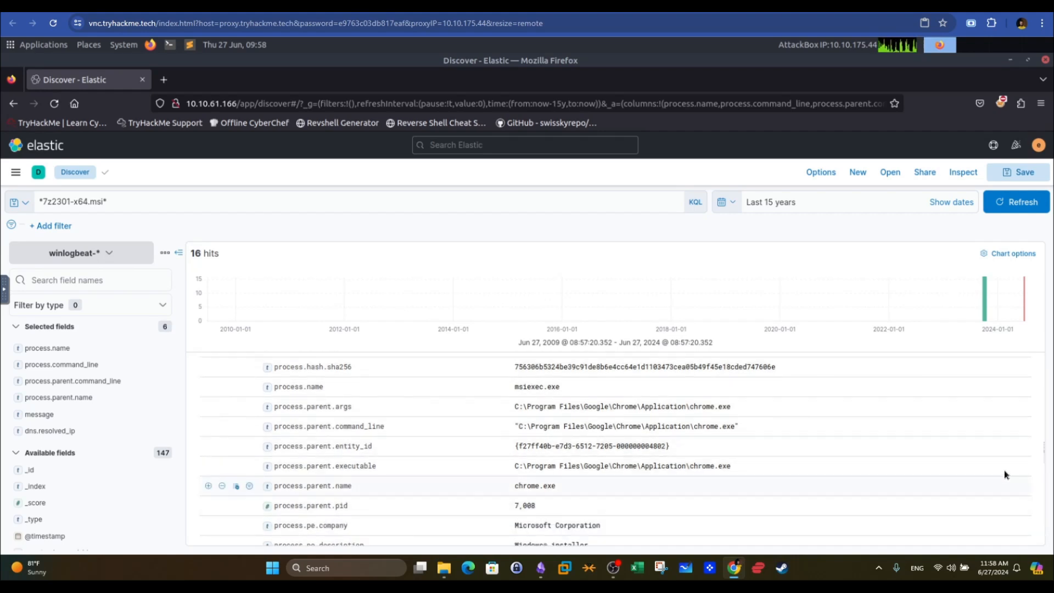
left_click_drag(1045, 456, 1048, 466)
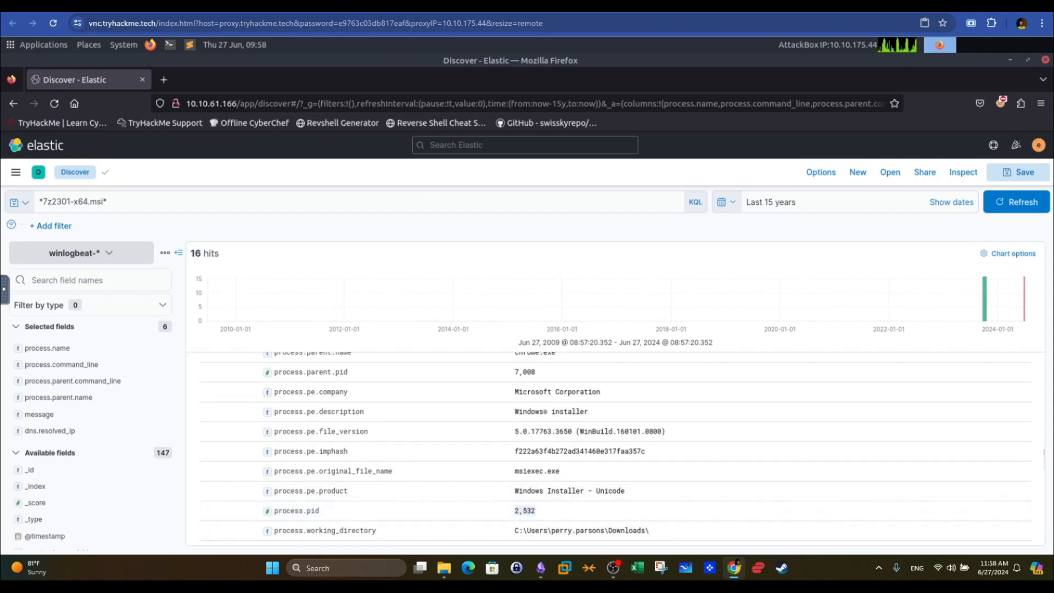
left_click(373, 7)
double_click(195, 475)
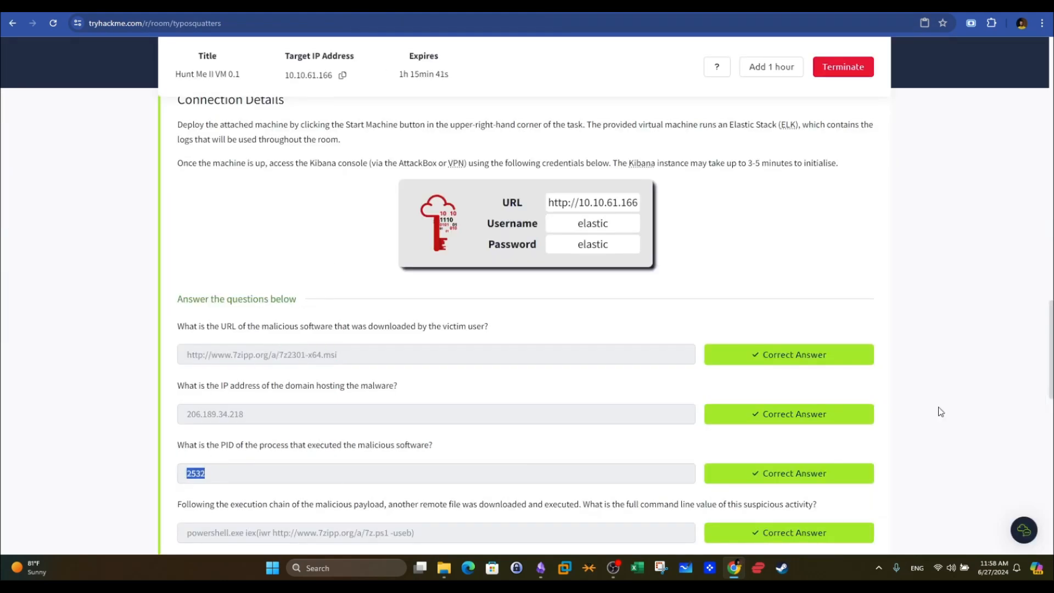
Read the TryHackMe question about the remotely downloaded file's full command line and review the malicious installer's name in the first answer
scroll(405, 241, "down", 5)
left_click_drag(176, 201, 713, 198)
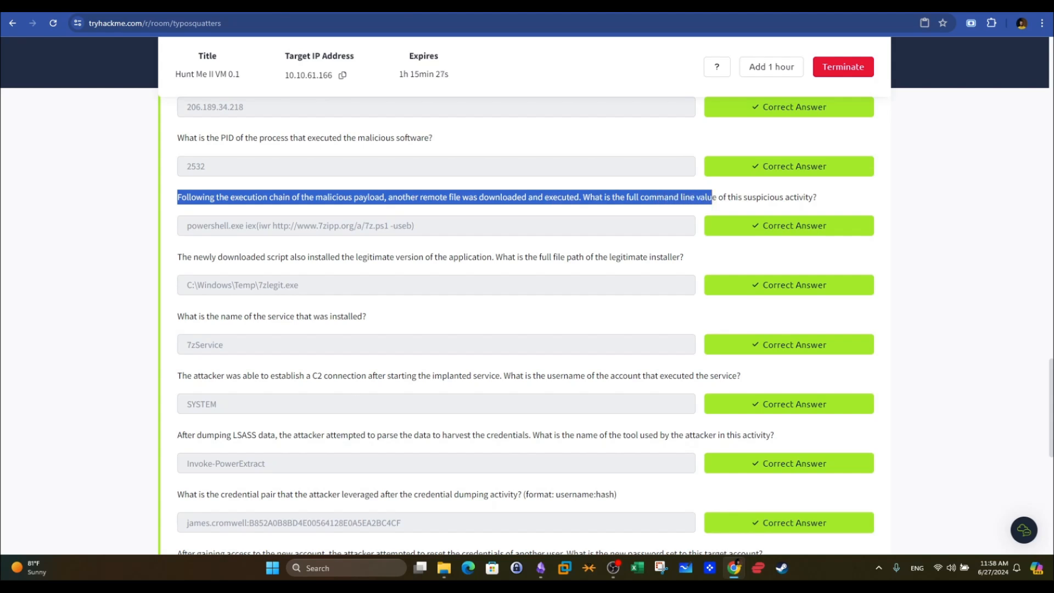
scroll(713, 198, "up", 7)
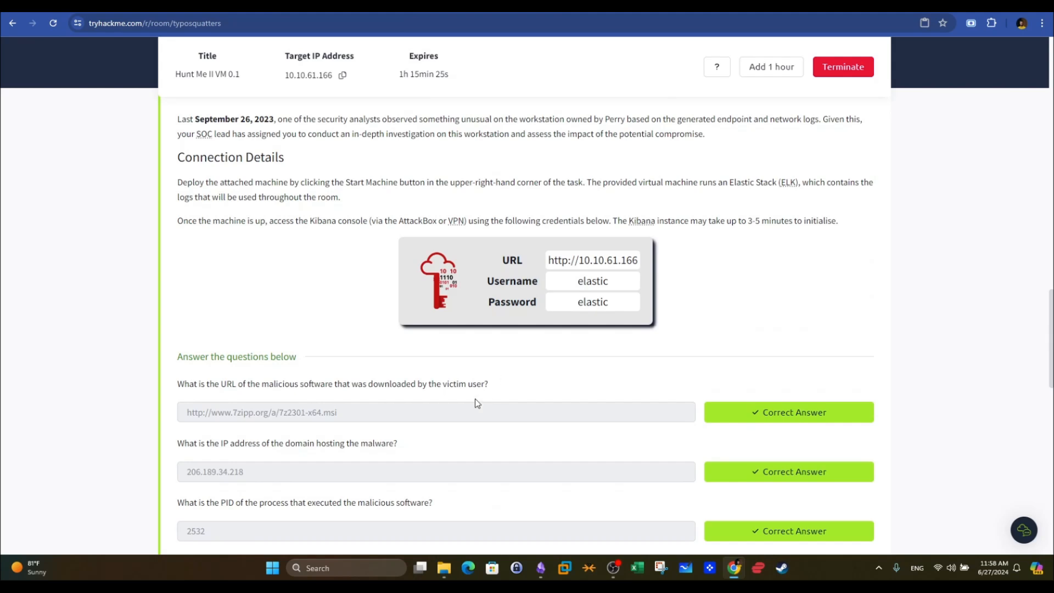
left_click_drag(413, 419, 280, 420)
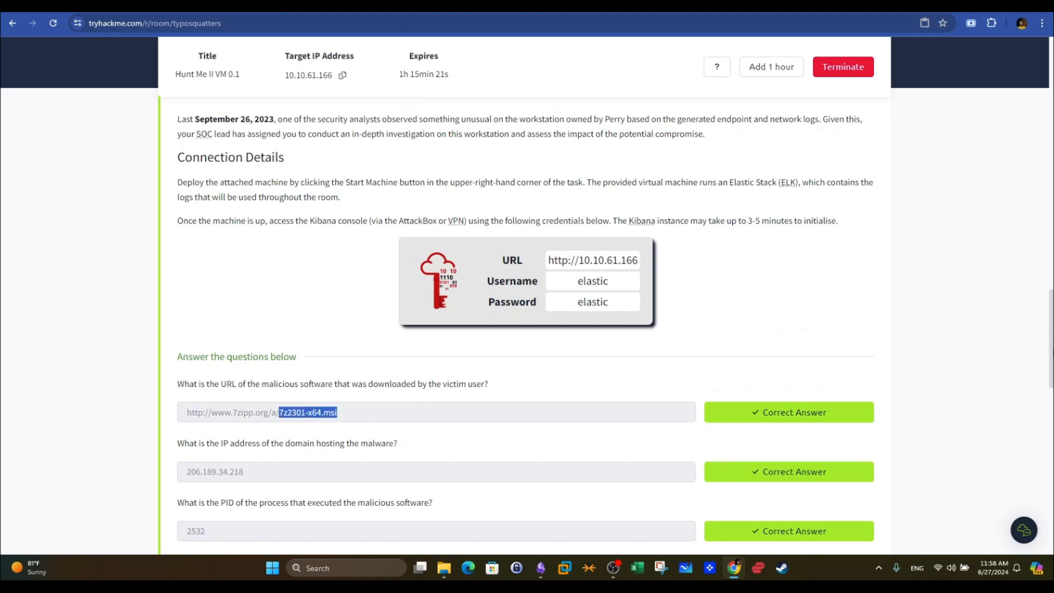
scroll(525, 329, "down", 3)
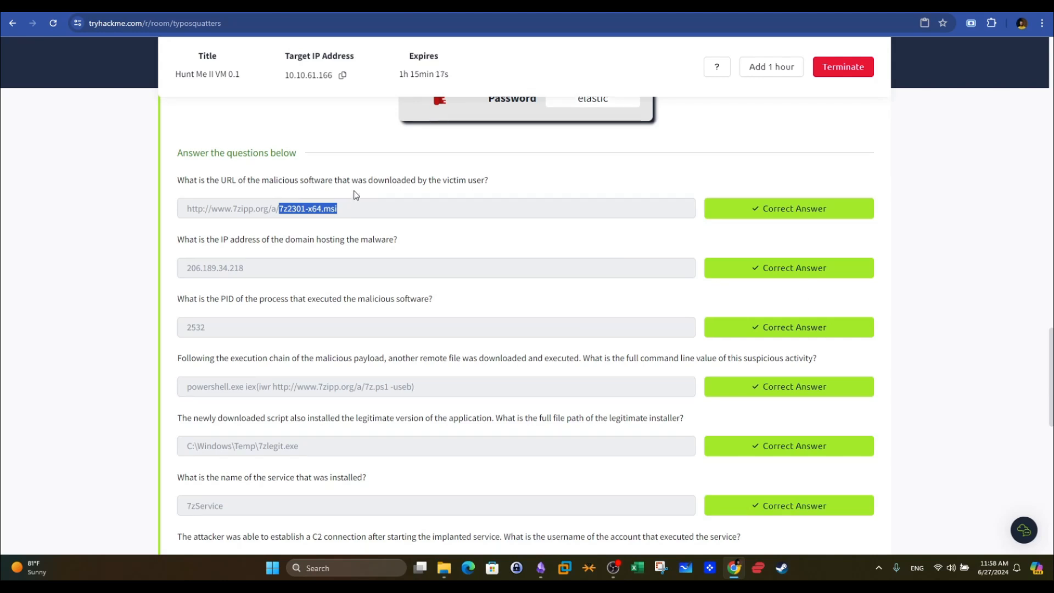
left_click(322, 220)
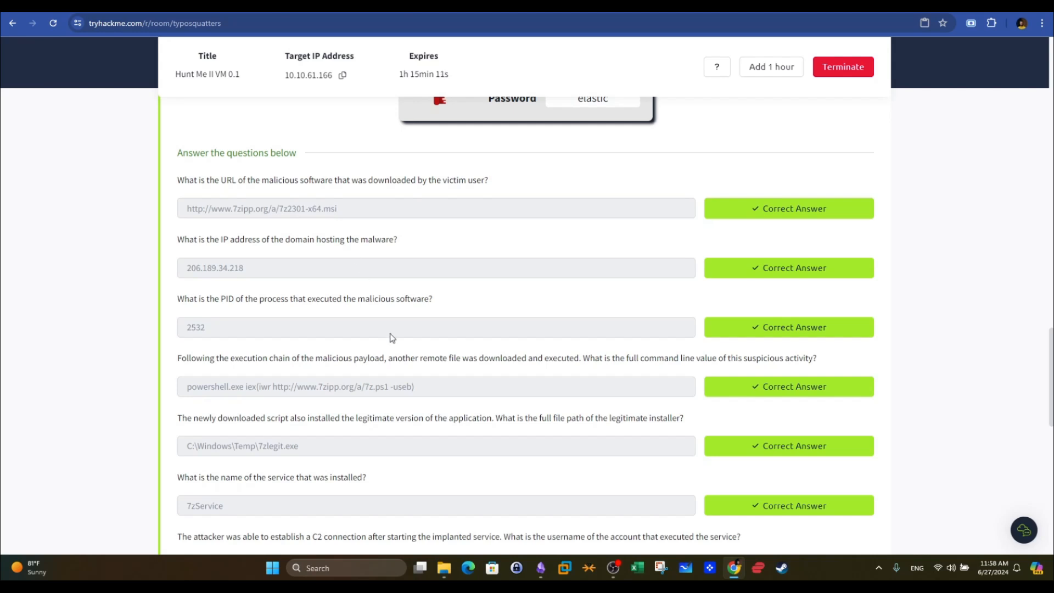
left_click_drag(387, 357, 720, 355)
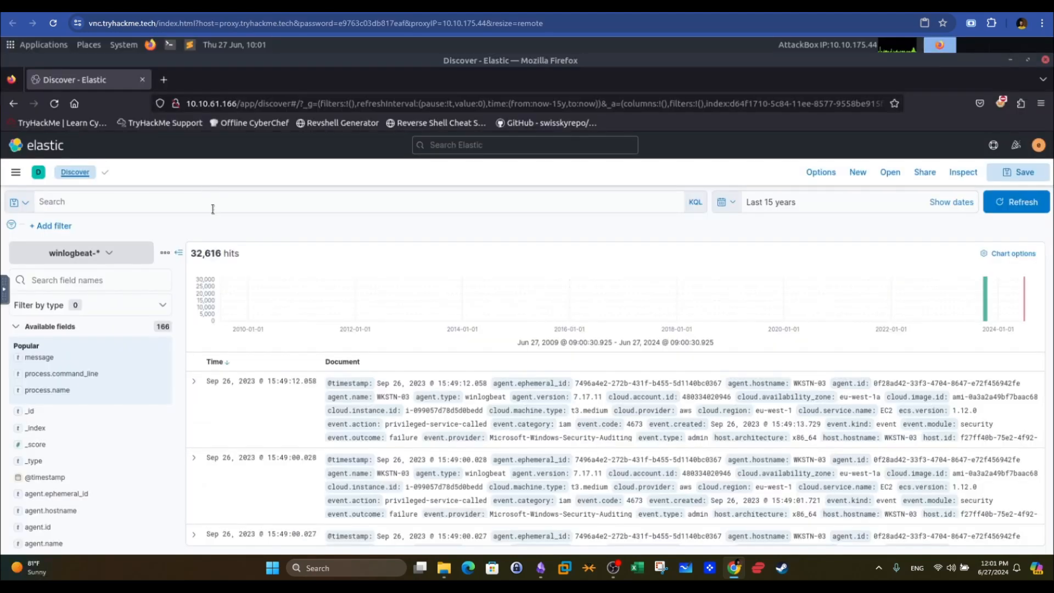
Search for process.name: chrome.exe AND http and examine the installer's file name in the download URL
left_click(213, 209)
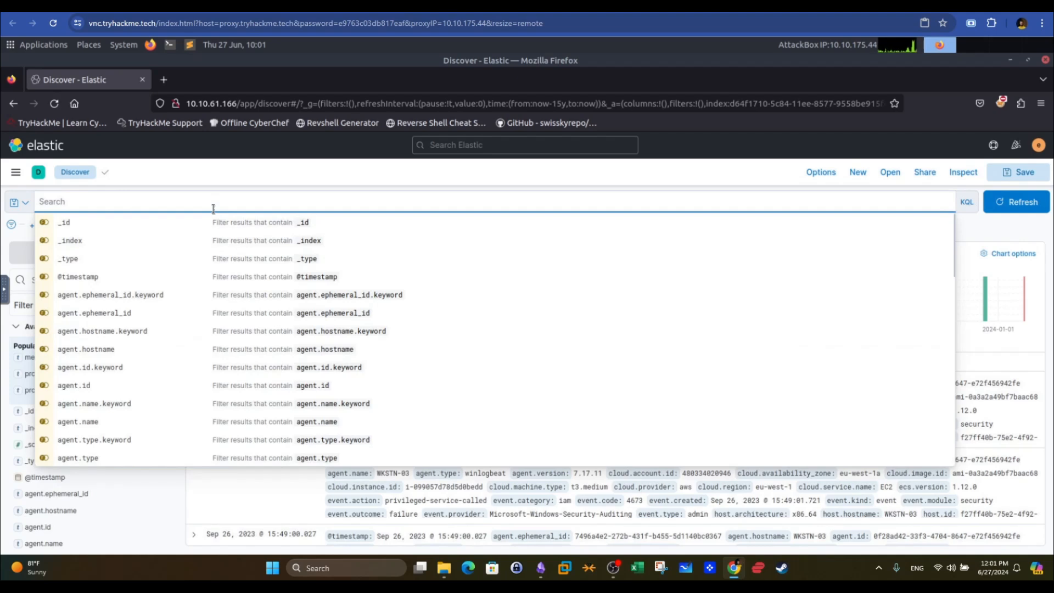
type("pro")
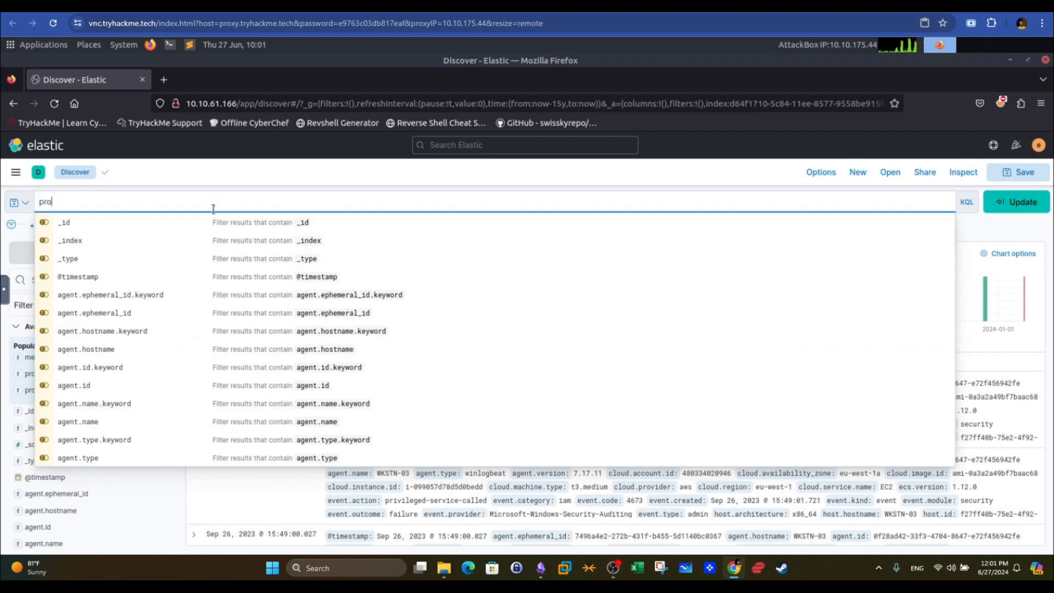
type("cess.name: chrome.exe")
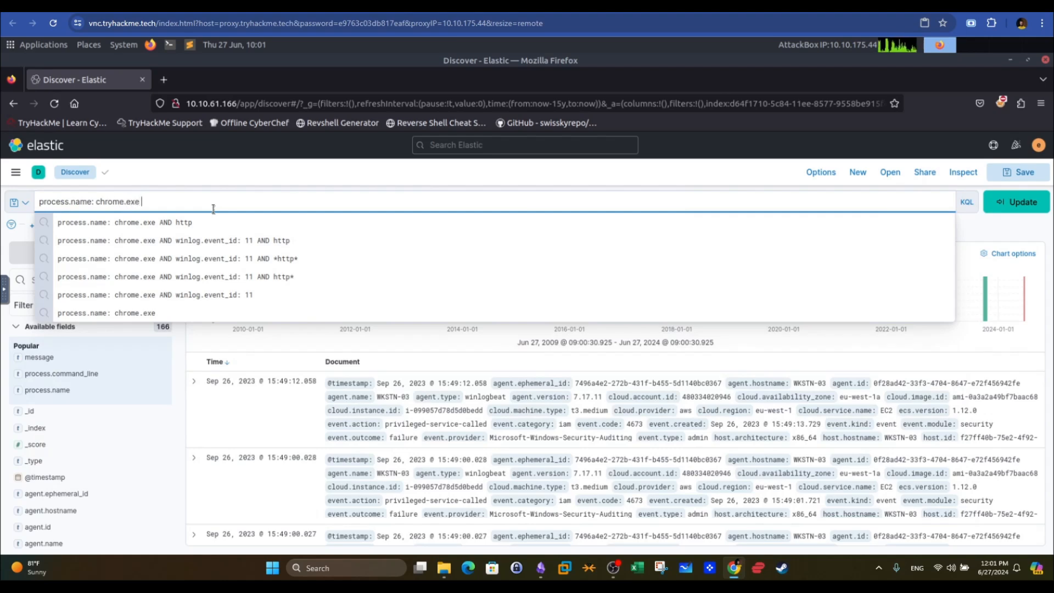
type(" AND")
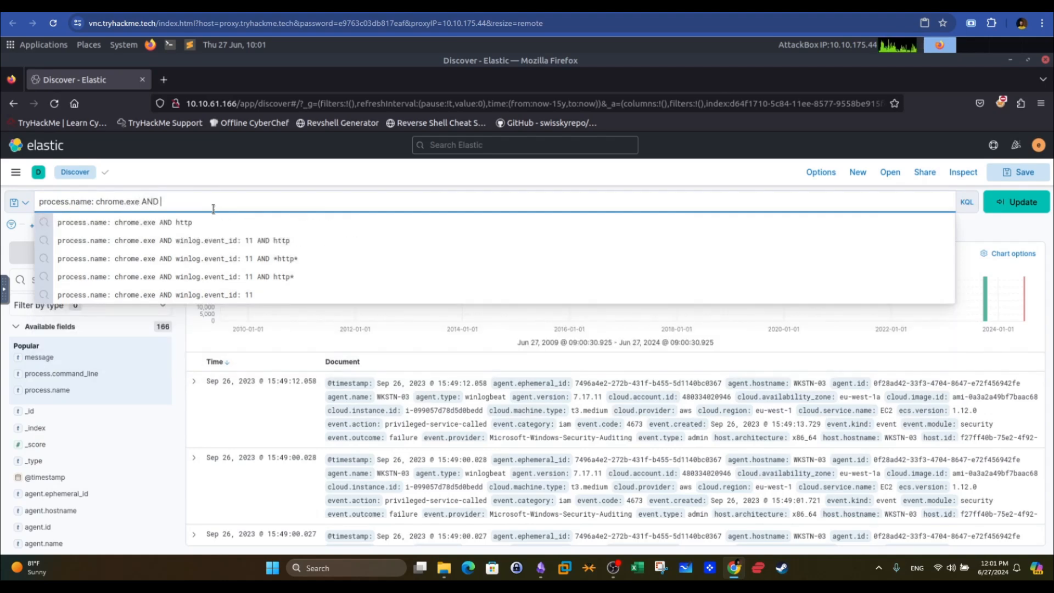
type(" http")
key("Return")
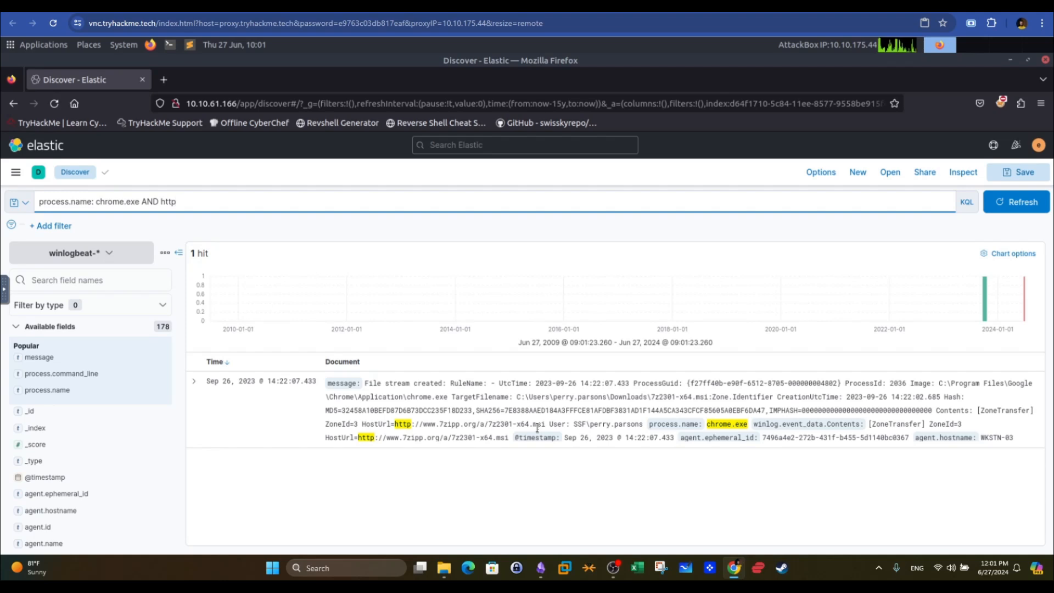
left_click_drag(545, 424, 489, 424)
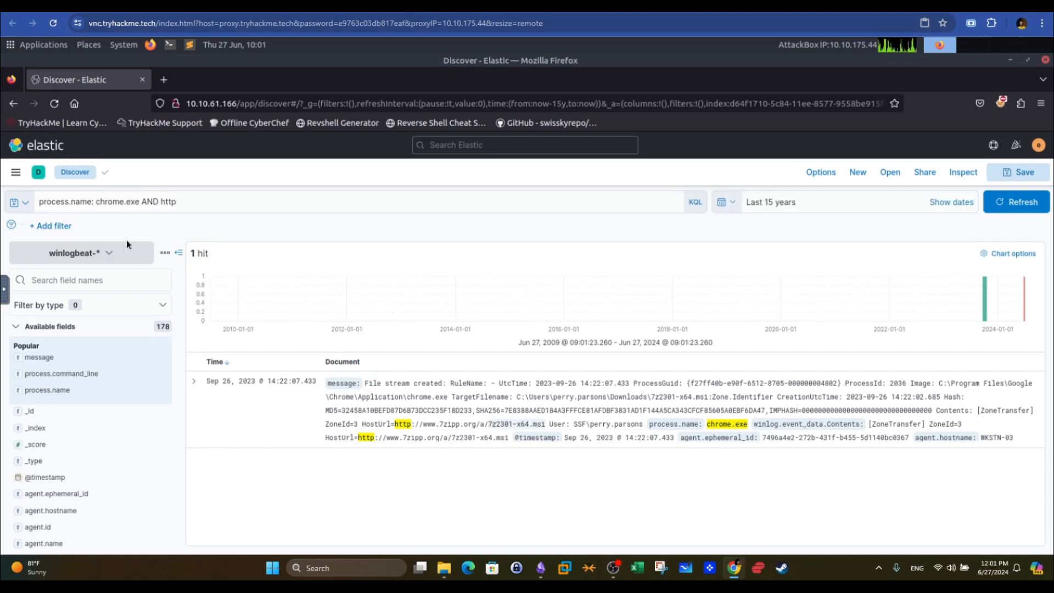
Change the process name in the query to powershell.exe, keeping AND http, and run the search
left_click(98, 201)
left_click_drag(99, 201, 132, 198)
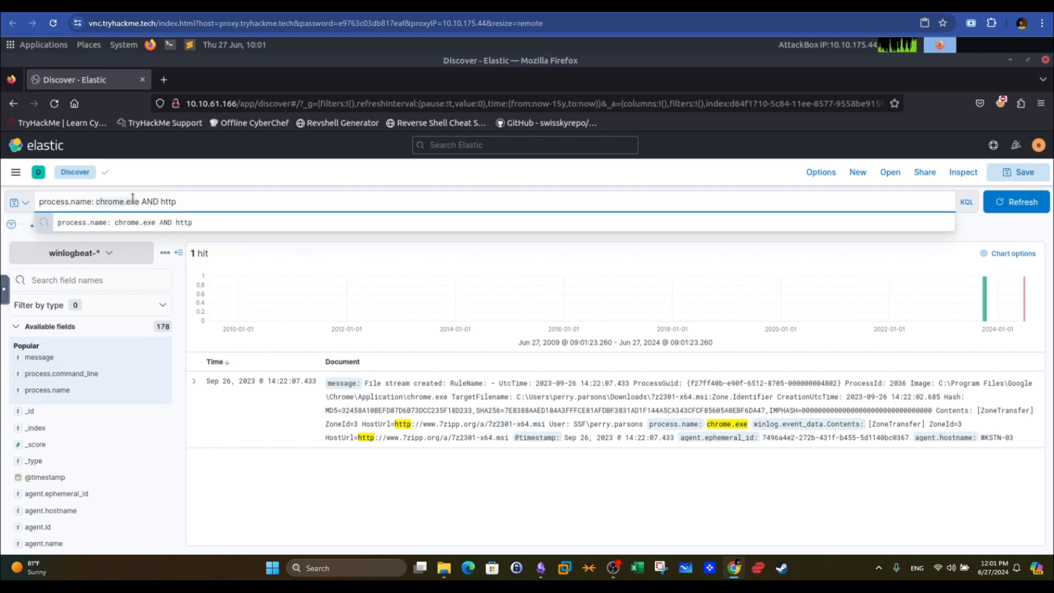
type("powershell.exe")
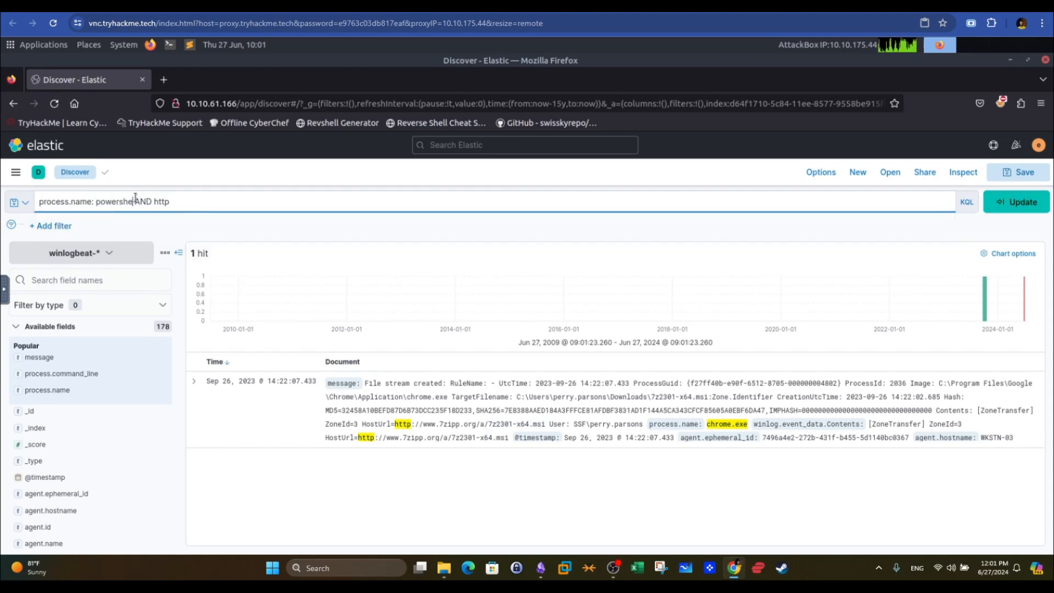
key("Return")
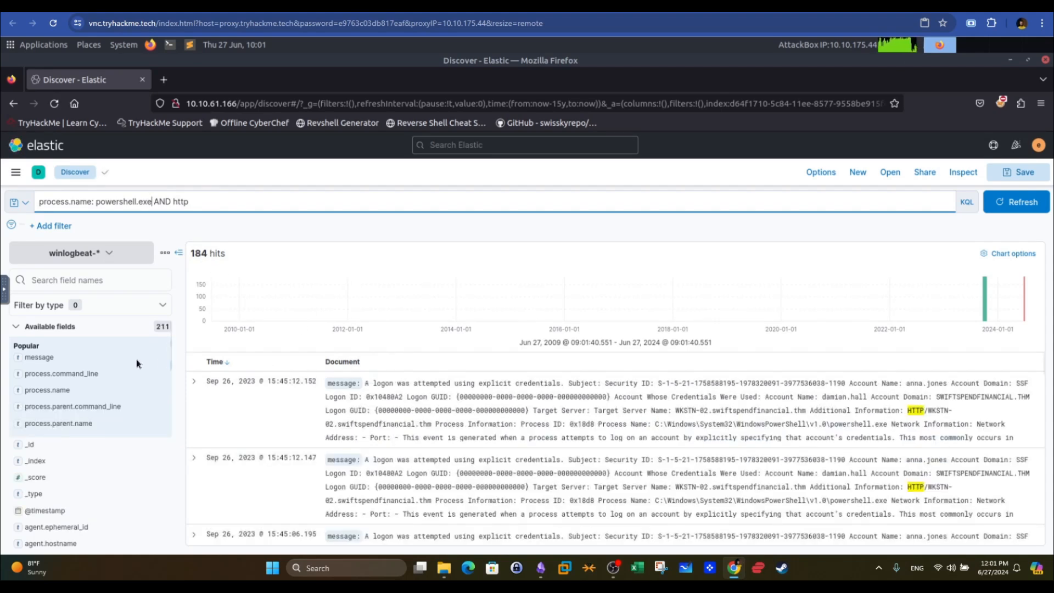
Add process.name, process.command_line, process.parent.command_line, process.parent.name and message as columns and sort the events oldest first
left_click(160, 391)
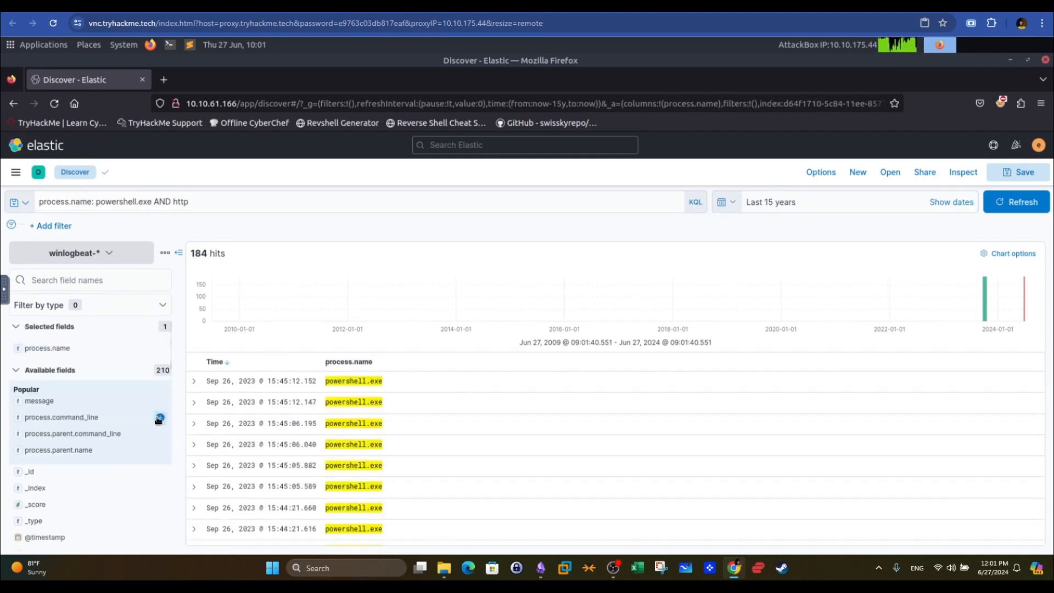
left_click(159, 418)
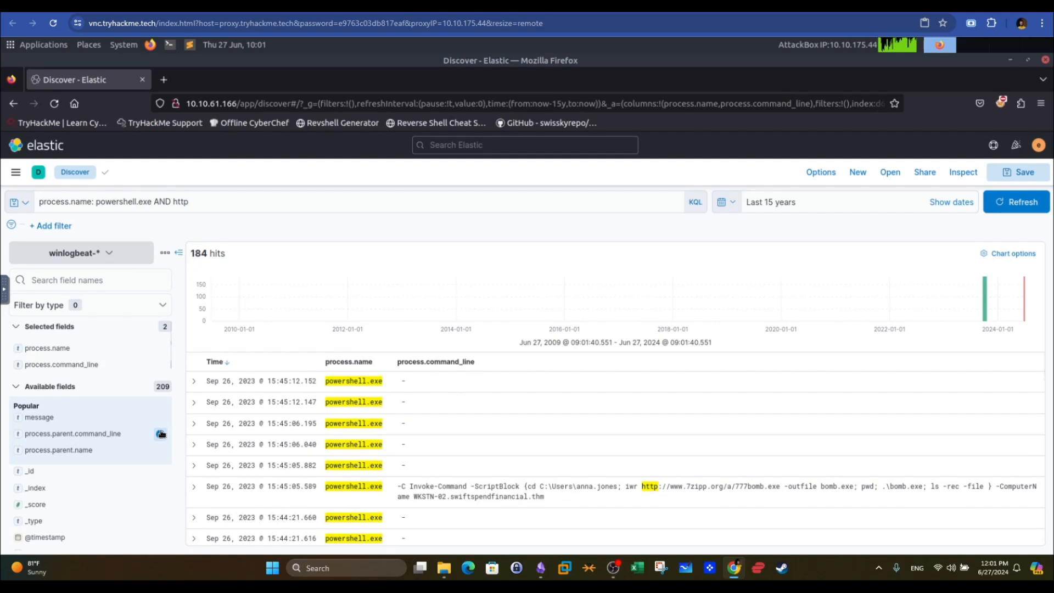
left_click(160, 434)
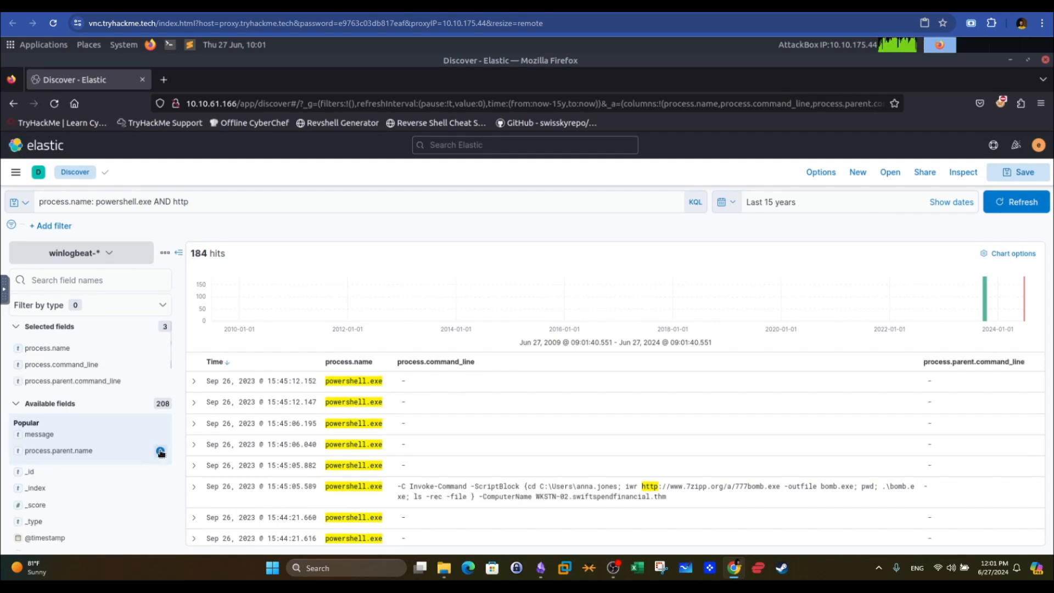
left_click(160, 452)
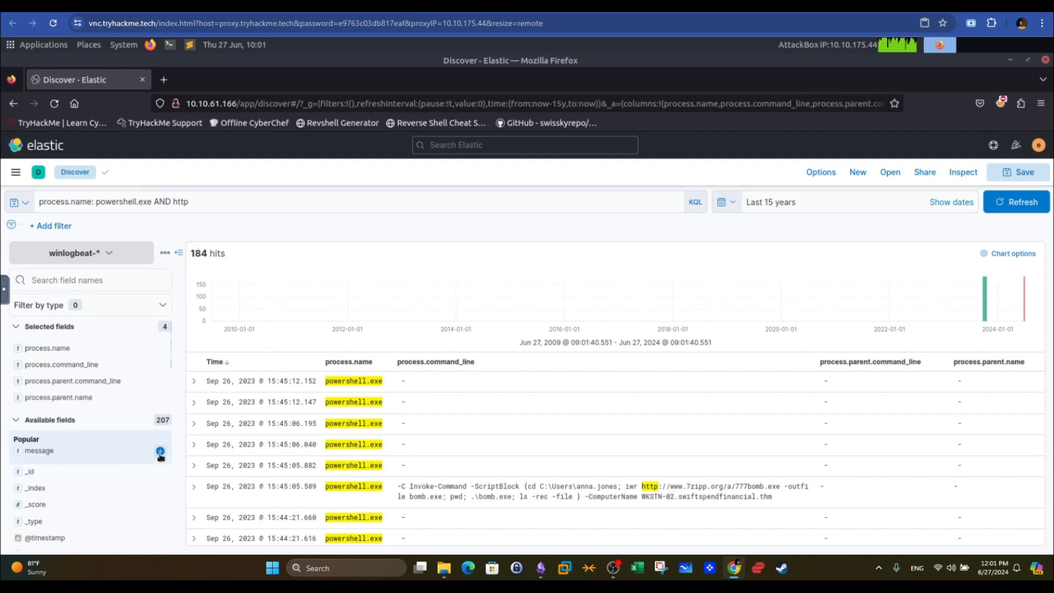
left_click(227, 363)
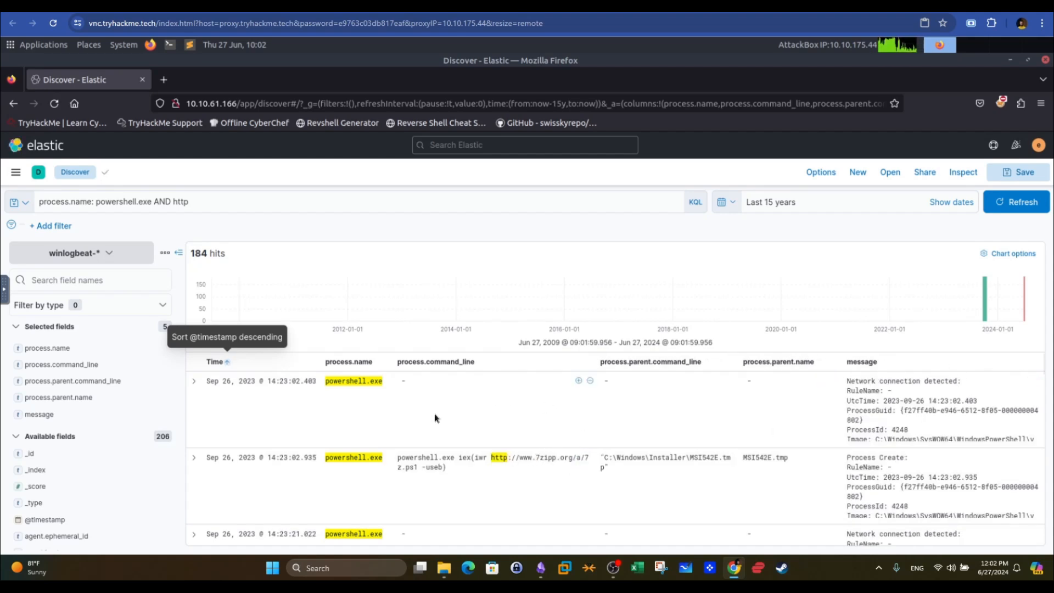
Examine the earliest PowerShell command line containing an http address and compare it with the command-line answer in the TryHackMe room
left_click_drag(397, 457, 431, 457)
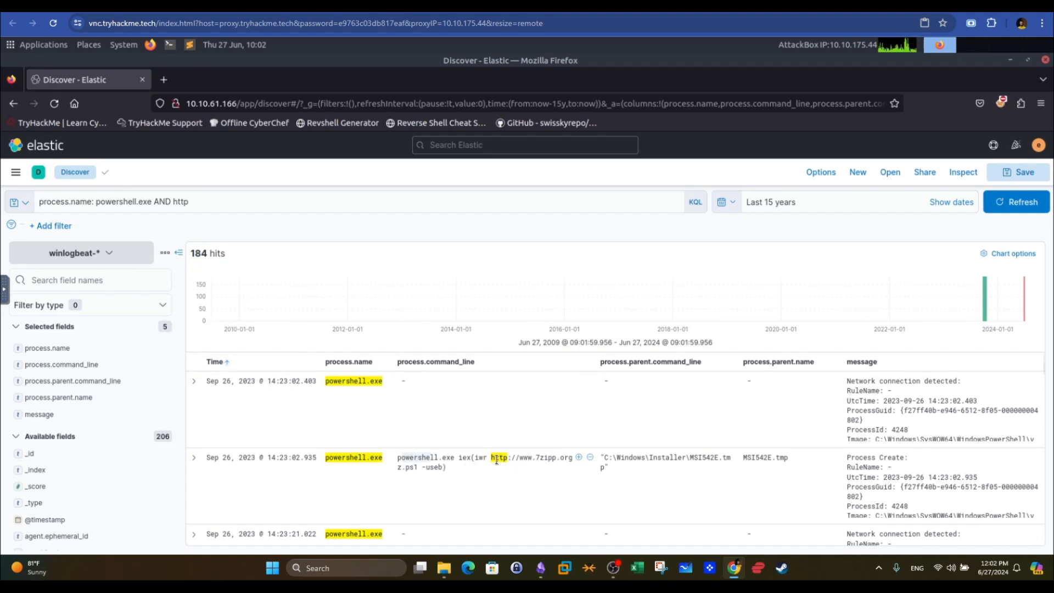
left_click_drag(491, 458, 415, 468)
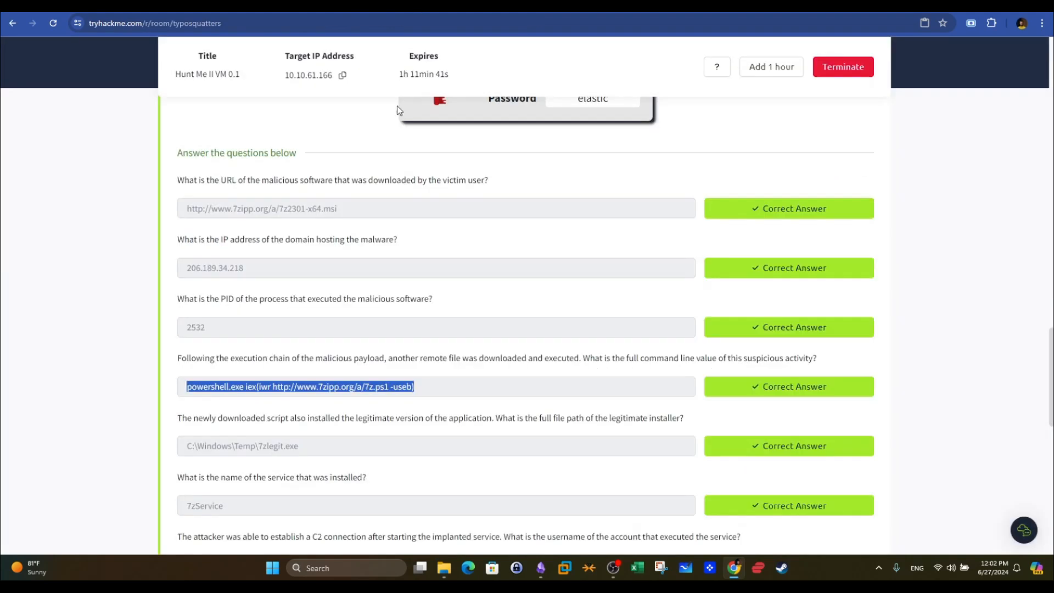
left_click_drag(348, 207, 283, 209)
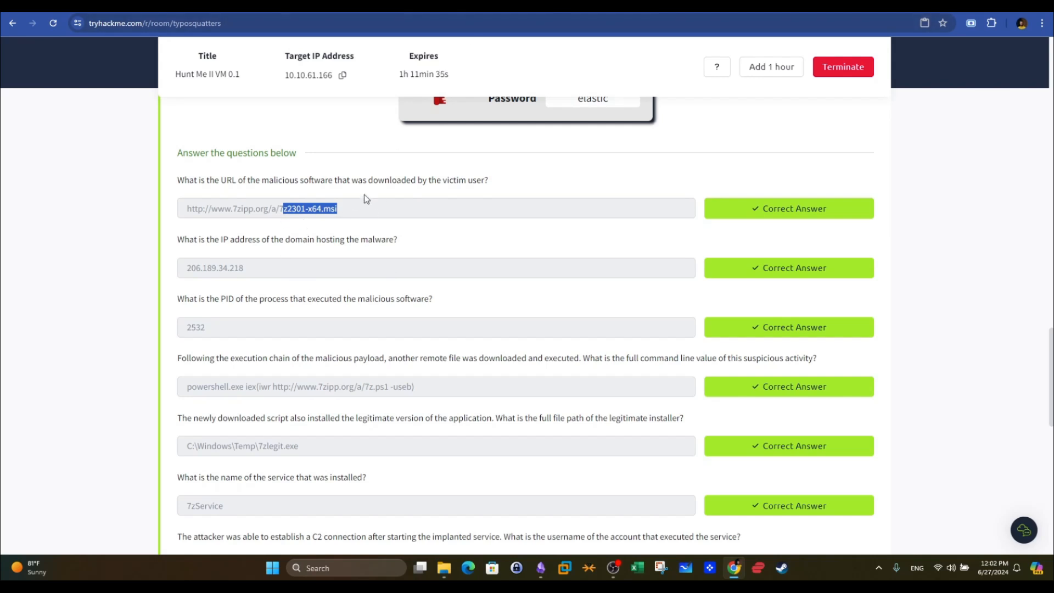
left_click_drag(190, 389, 241, 387)
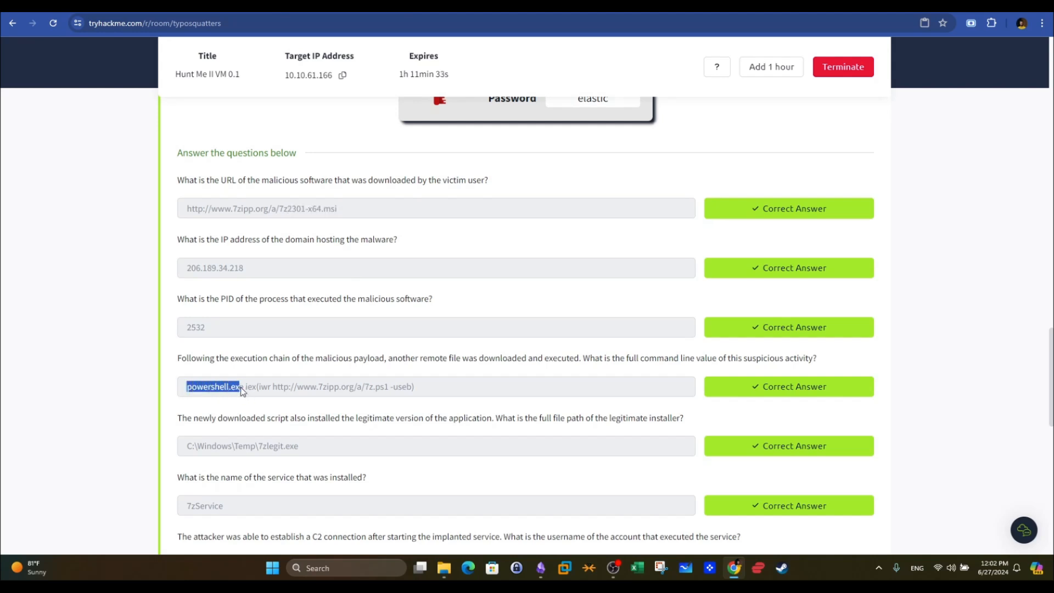
left_click_drag(364, 387, 371, 392)
left_click(493, 6)
left_click_drag(446, 467, 470, 457)
left_click(406, 7)
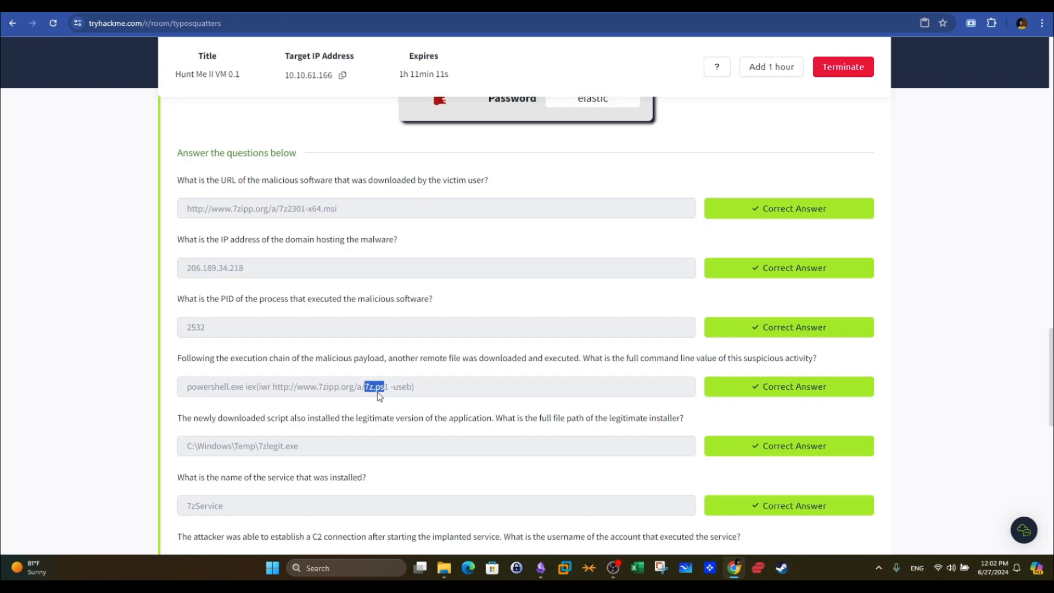
Review the TryHackMe answer for the legitimate installer's full file path and check back against the Elastic results
left_click_drag(317, 448, 143, 449)
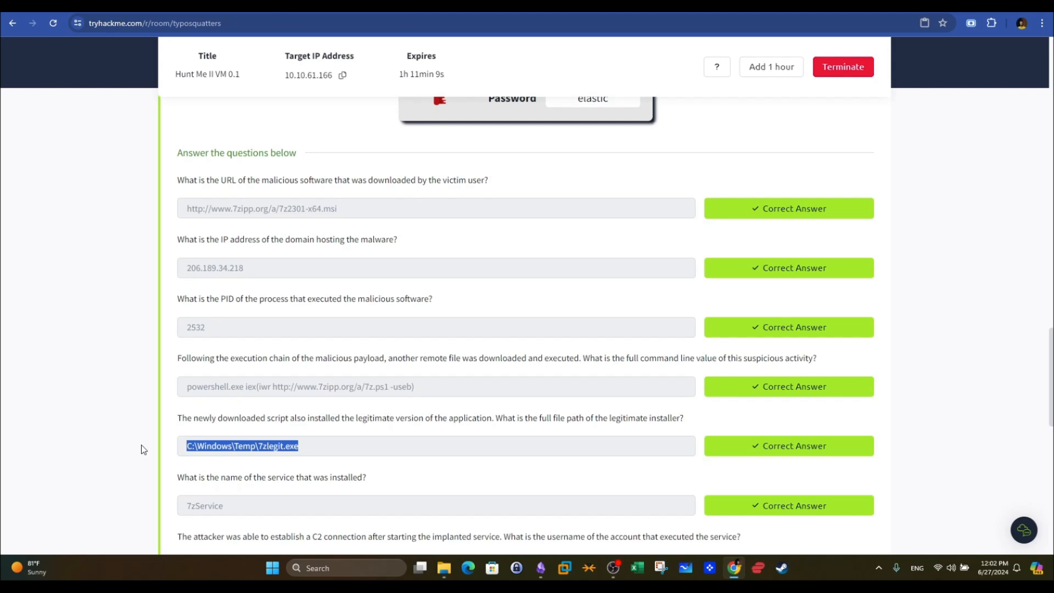
key("ctrl+Tab")
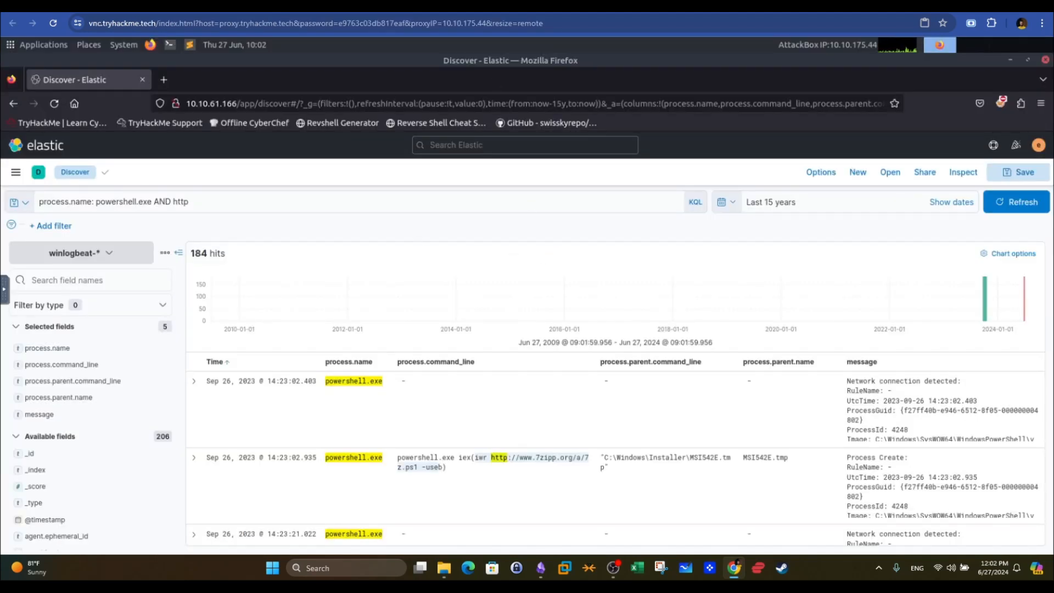
key("ctrl+Tab")
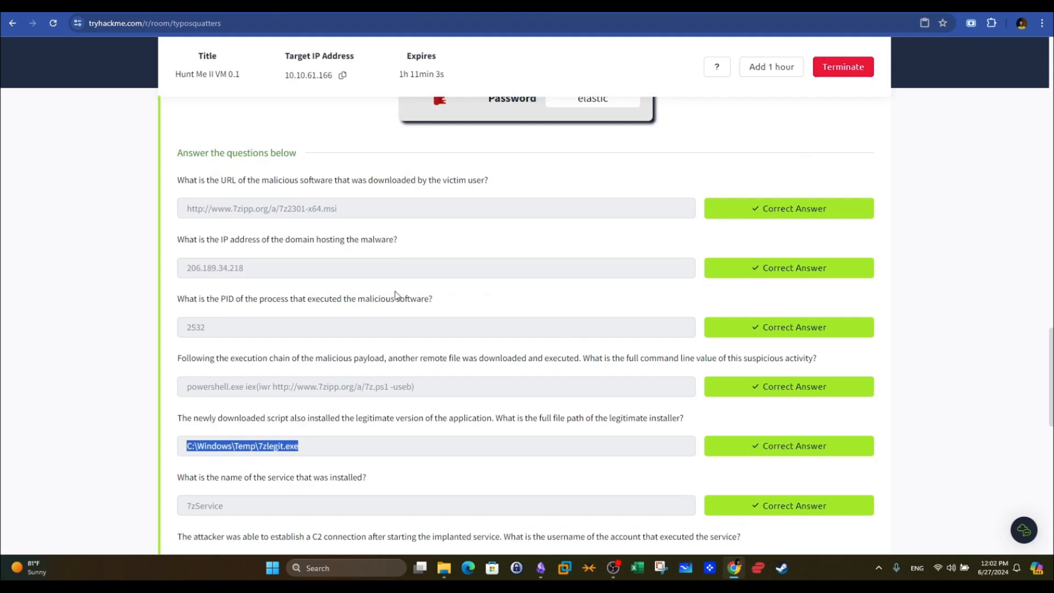
Copy the script name 7z.ps1 from the TryHackMe answer and search Elastic for *7z.ps1* in place of the current query
double_click(374, 387)
right_click(369, 387)
left_click(395, 398)
key("ctrl+Tab")
left_click(124, 204)
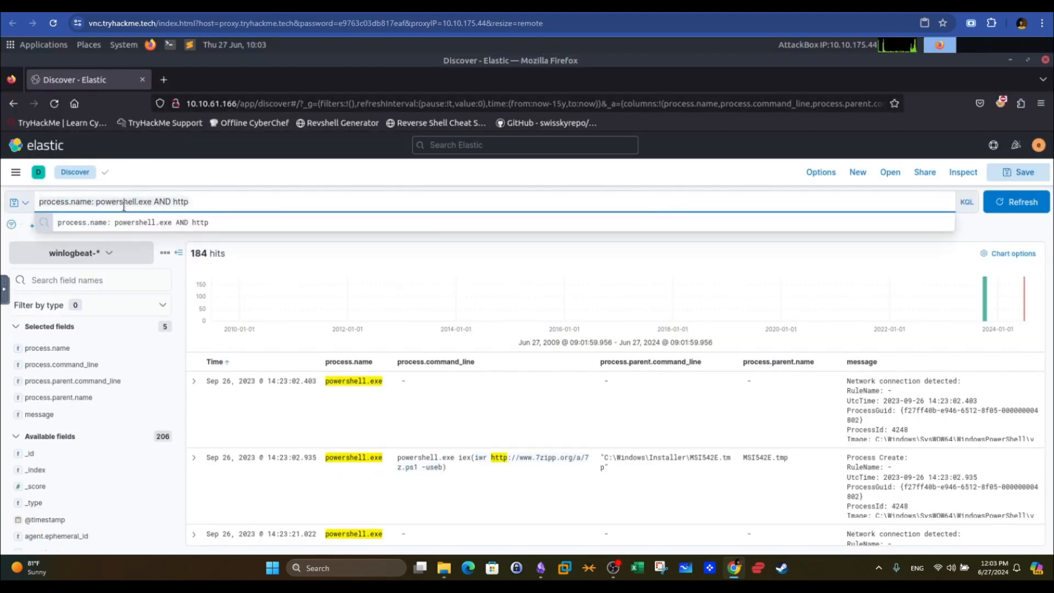
type("*")
key("ctrl+v")
type("*")
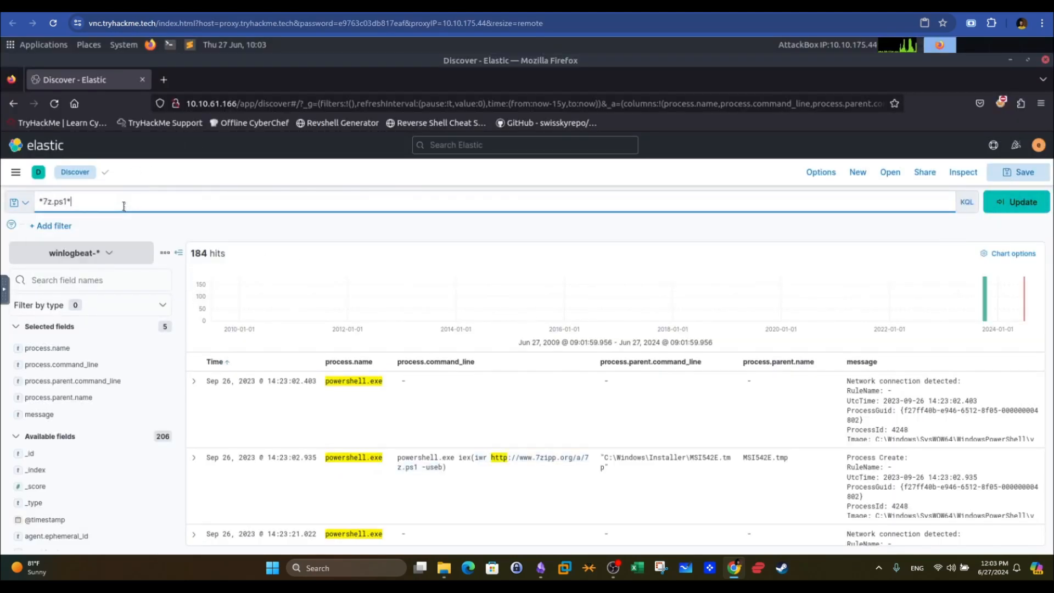
key("Return")
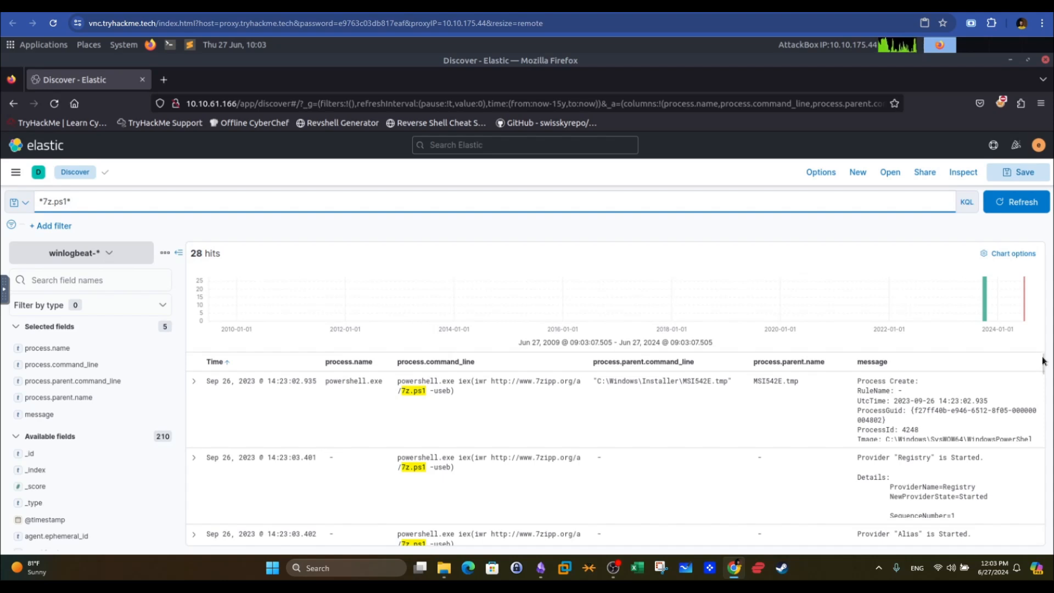
Find the 7zlegit.exe event in the results and examine its parent command line and executable path
left_click_drag(1043, 363, 1034, 438)
scroll(1033, 437, "down", 5)
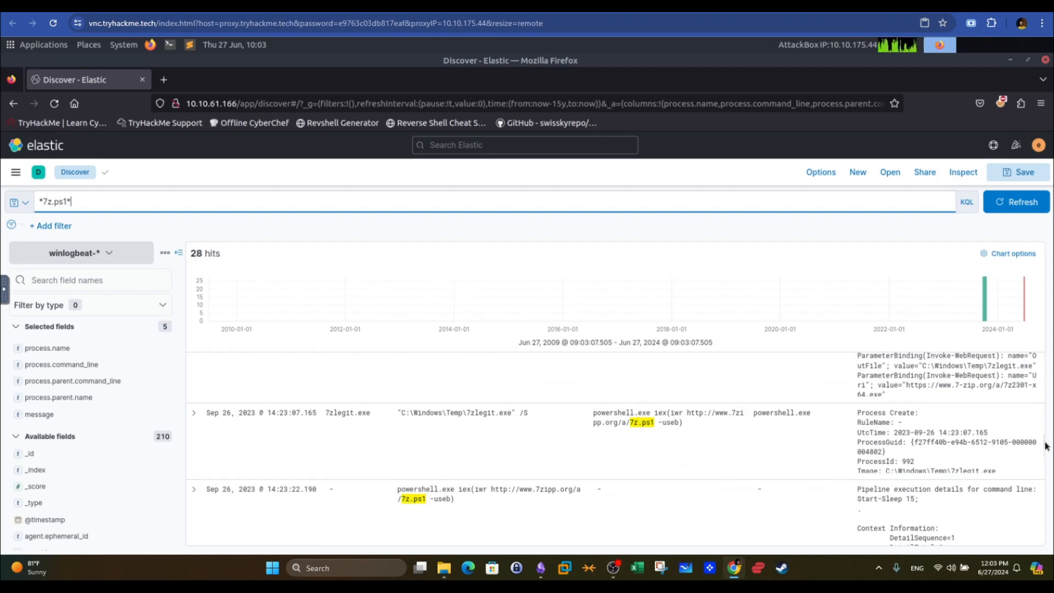
double_click(606, 413)
left_click_drag(626, 421, 600, 421)
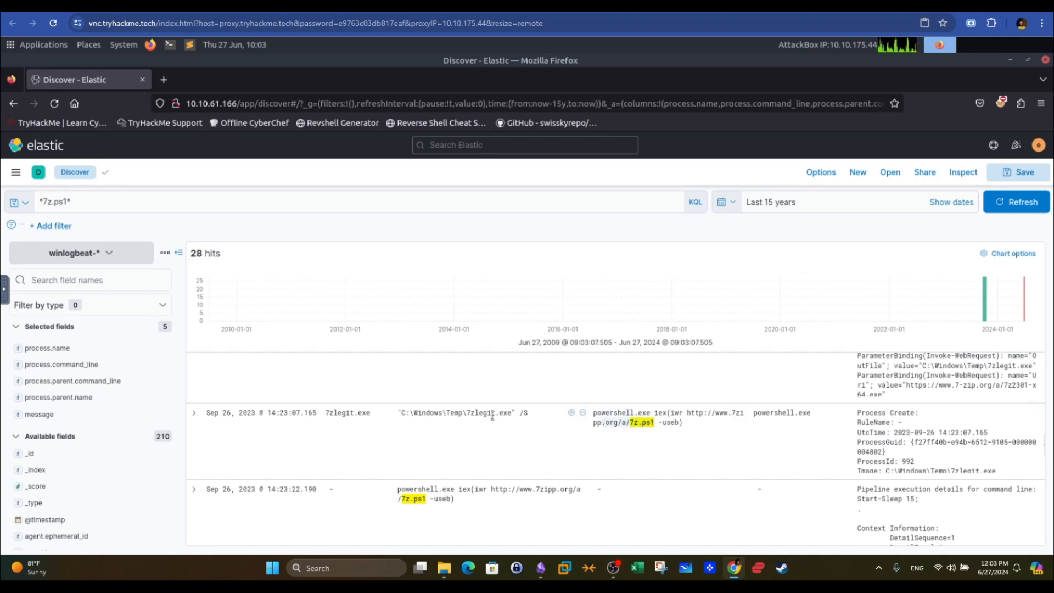
left_click_drag(402, 412, 514, 415)
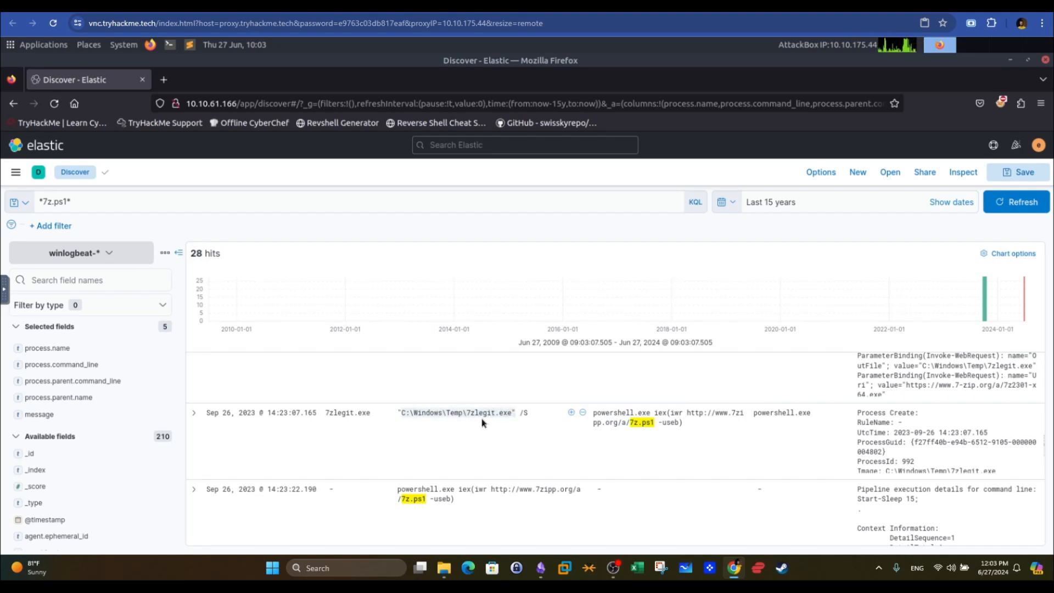
left_click(465, 413)
Review the results from the first event again and recheck which command launched 7zlegit.exe and from which path
left_click_drag(1044, 448, 1041, 334)
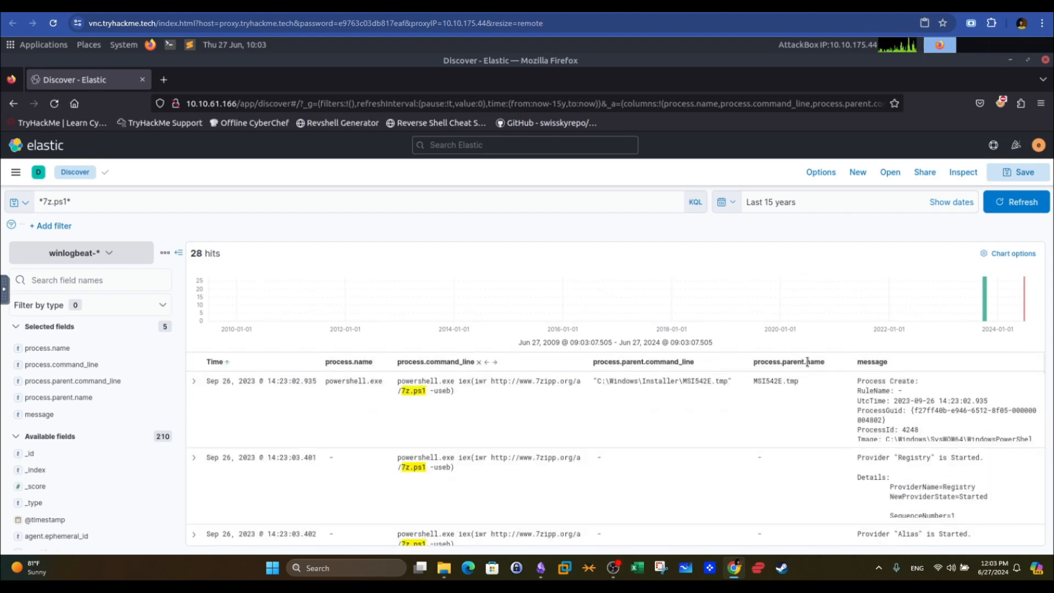
left_click_drag(1044, 367, 1036, 450)
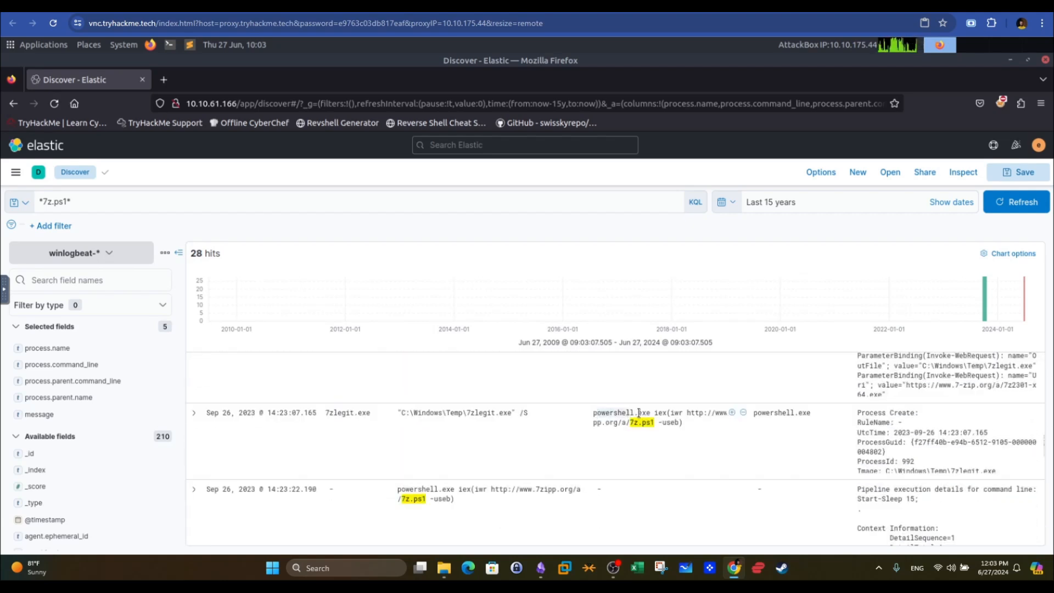
left_click(634, 424)
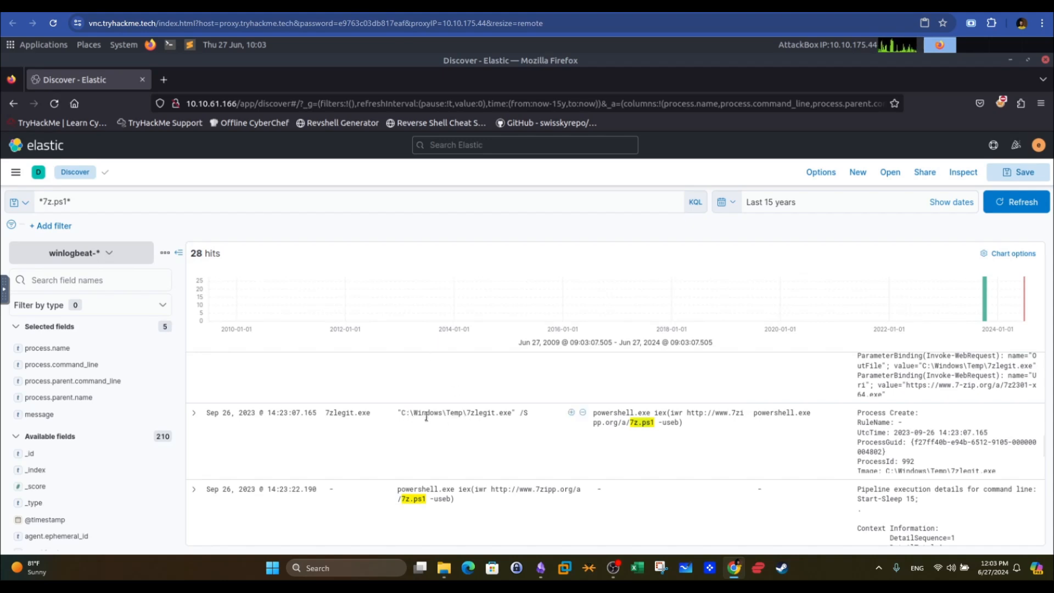
left_click_drag(466, 412, 402, 414)
left_click_drag(514, 412, 403, 412)
Compare the 7zlegit.exe path with the TryHackMe installer answer and read the question about the installed service's name
key("ctrl+Tab")
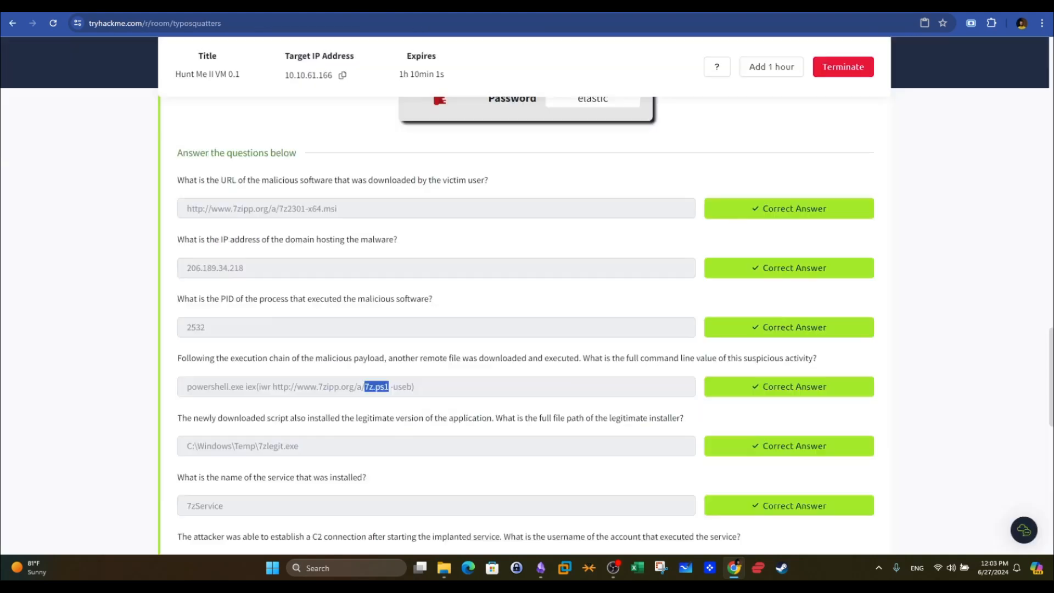
left_click_drag(353, 446, 165, 445)
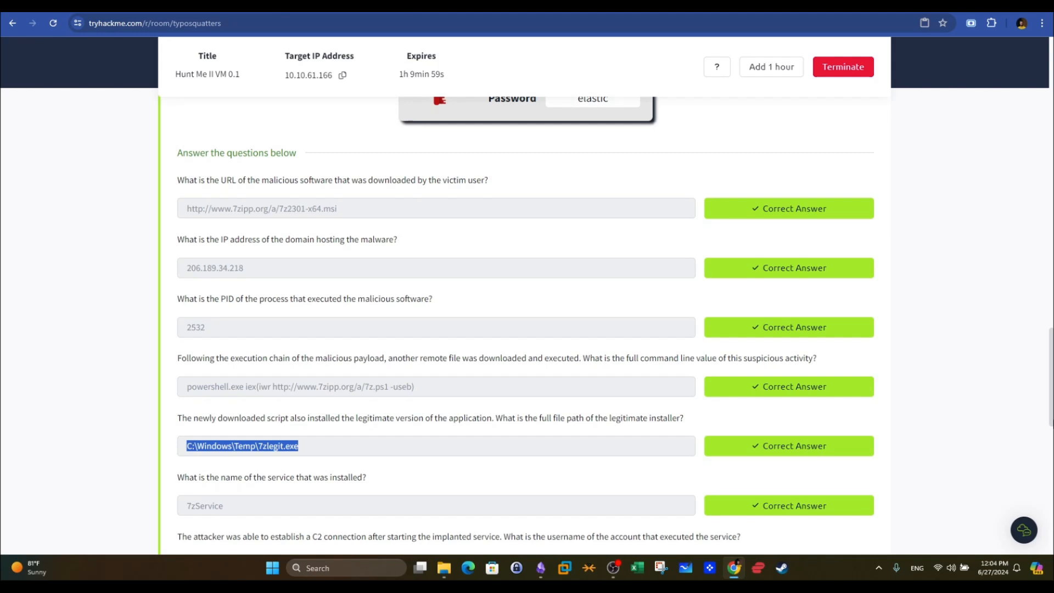
scroll(331, 163, "down", 6)
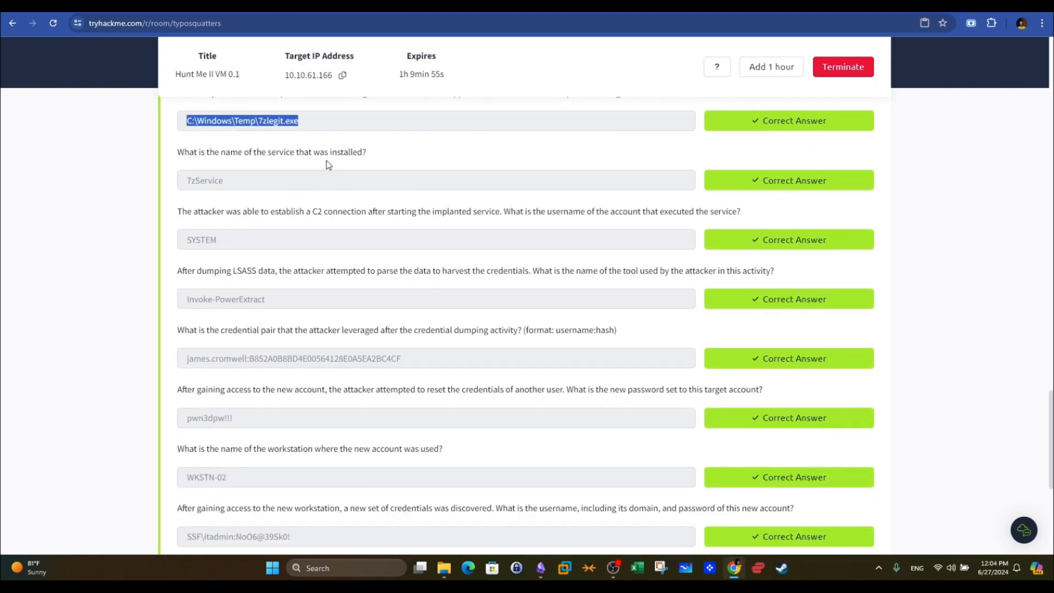
key("ctrl+shift+Tab")
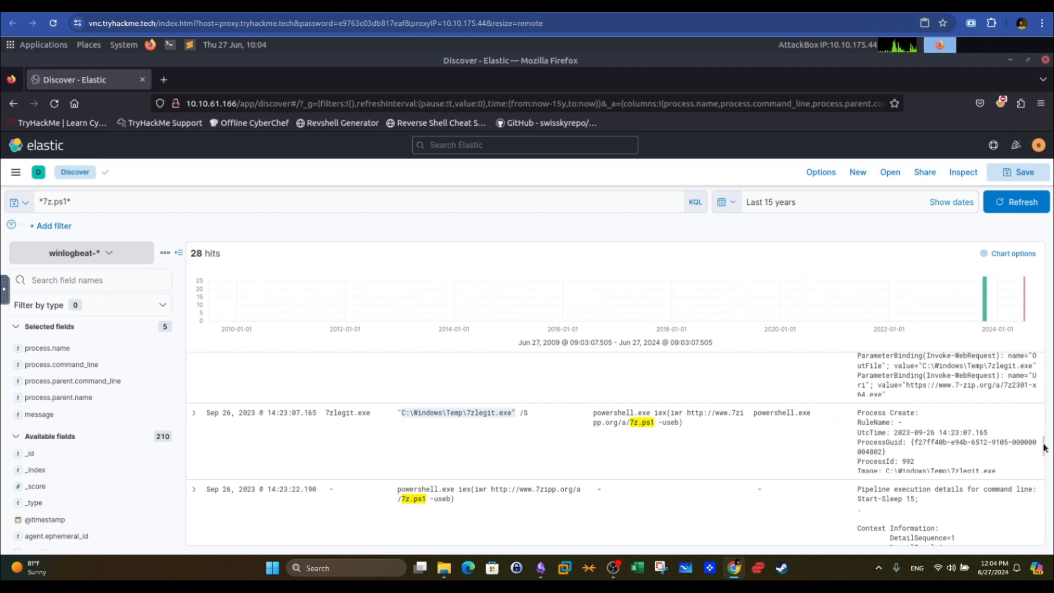
Find the sc.exe create event in the 7z.ps1 results and examine its service name and binary path
scroll(1045, 453, "down", 1)
scroll(1044, 453, "down", 8)
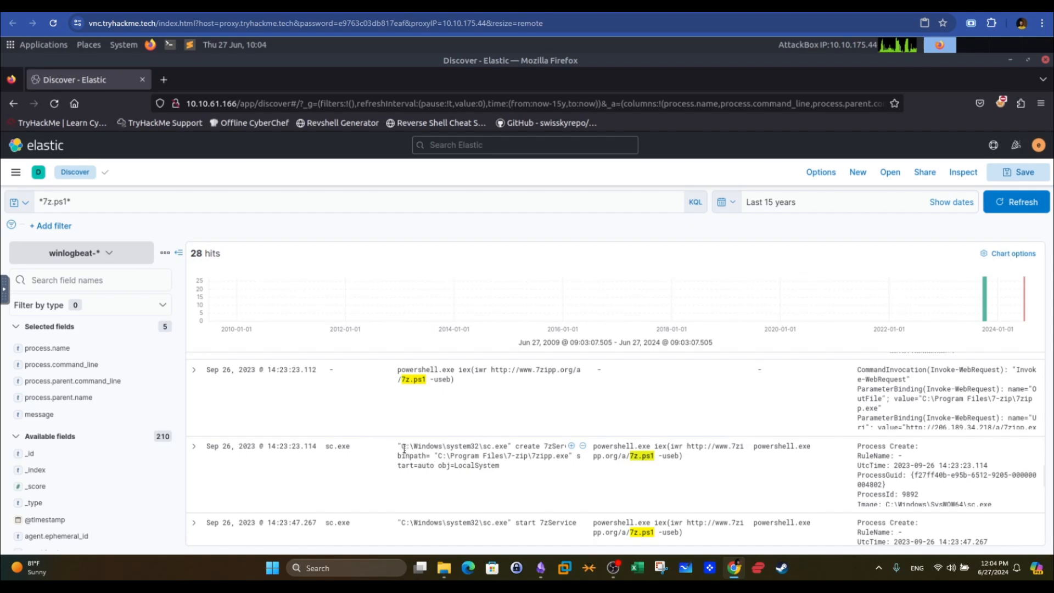
left_click_drag(402, 448, 485, 445)
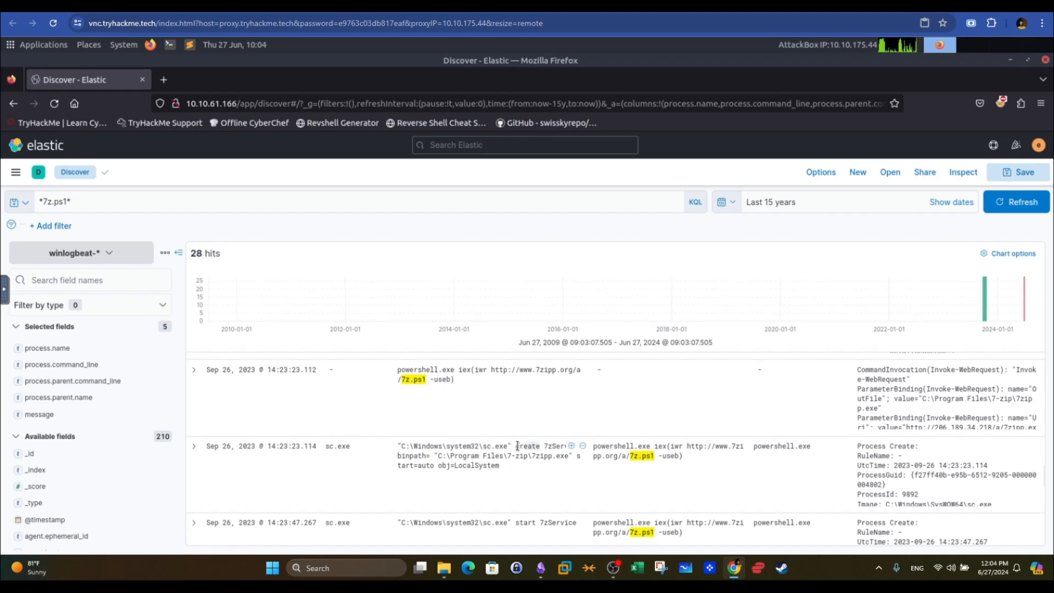
left_click(530, 461)
left_click_drag(543, 446, 571, 446)
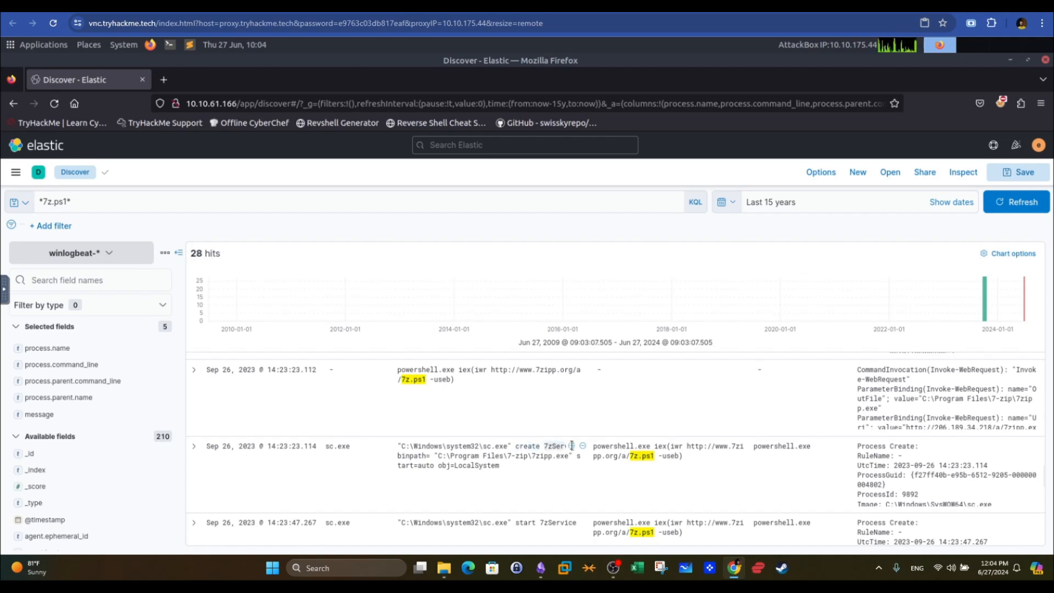
left_click_drag(399, 456, 419, 455)
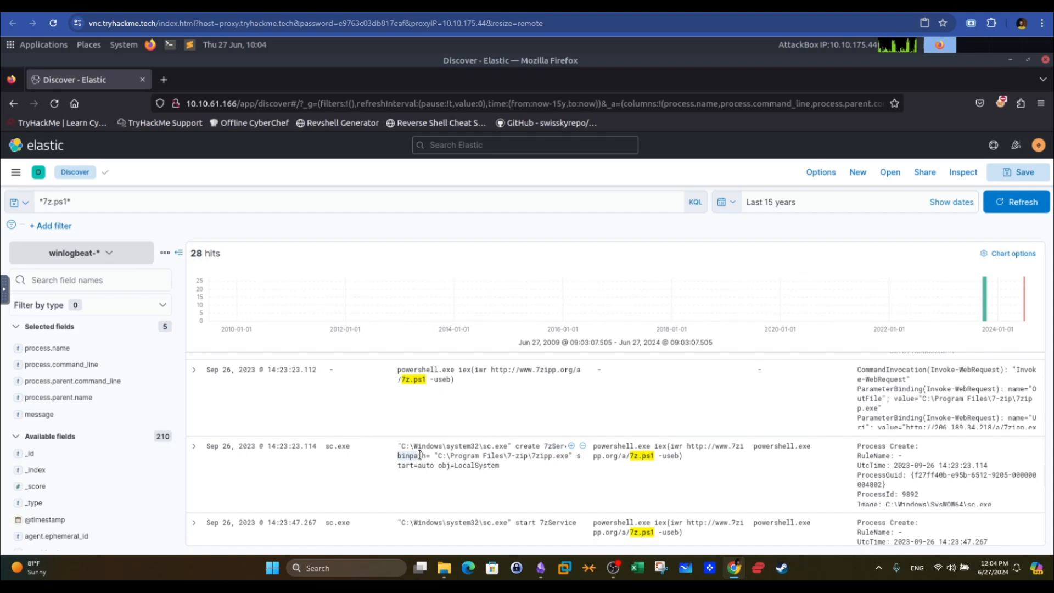
left_click(451, 457)
left_click_drag(437, 456, 569, 457)
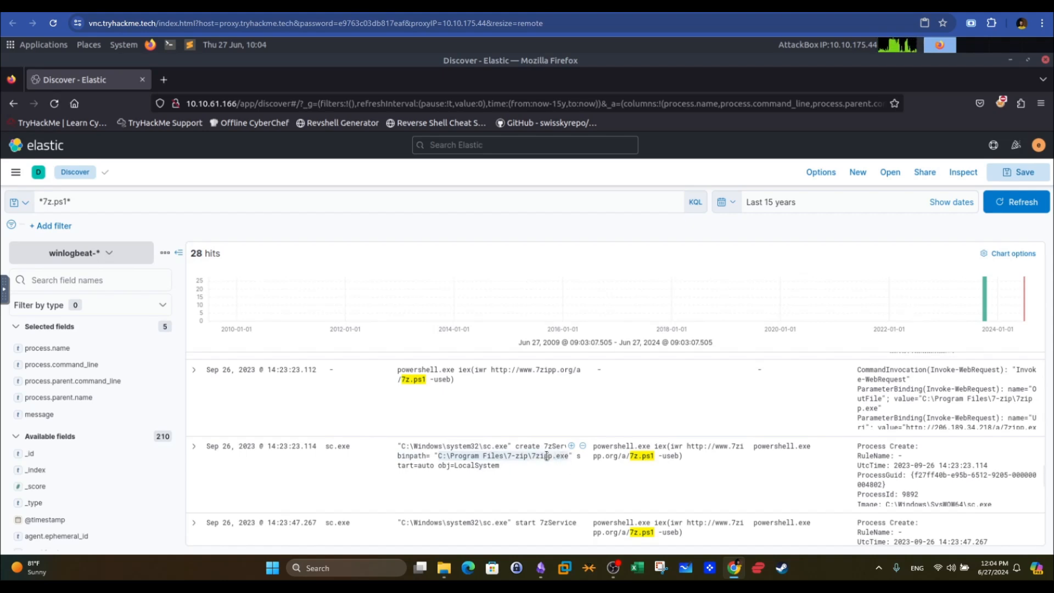
Switch to TryHackMe, compare the installed service's name with the answer and read the question about the account that executed the service
key("alt+Tab")
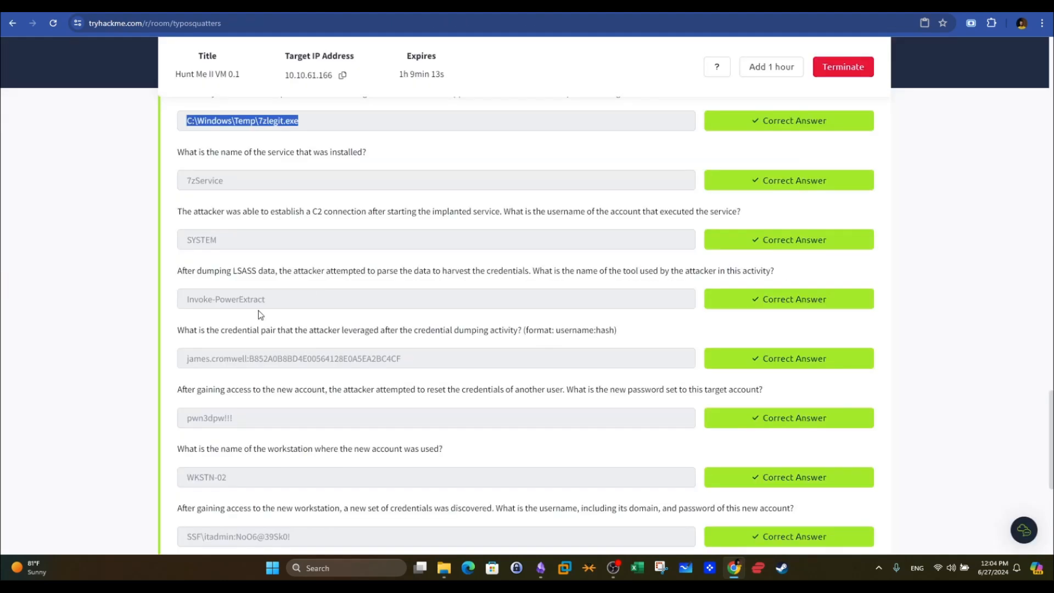
left_click_drag(245, 181, 163, 181)
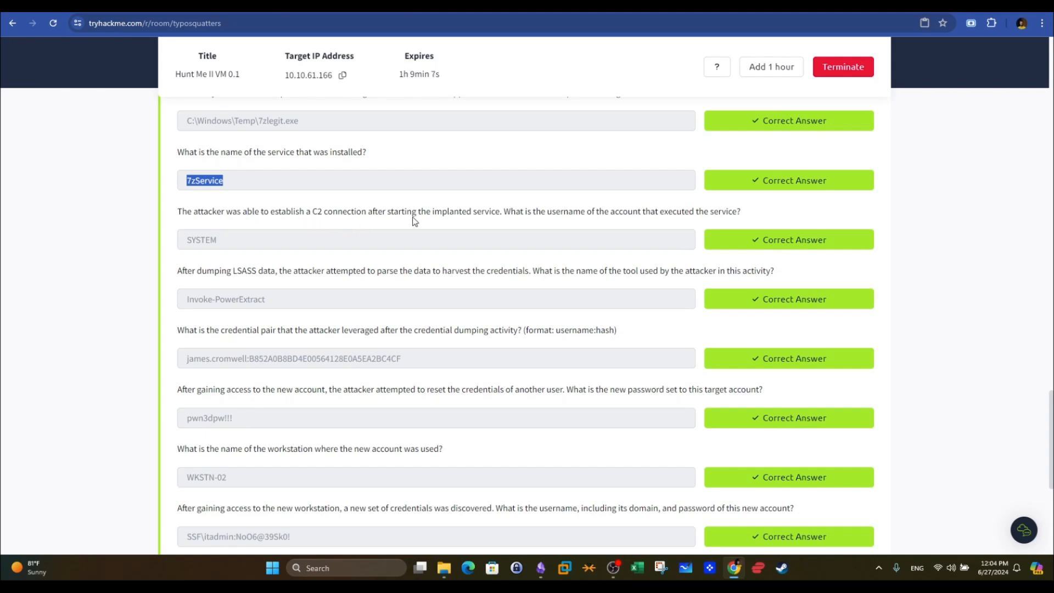
left_click_drag(500, 212, 182, 212)
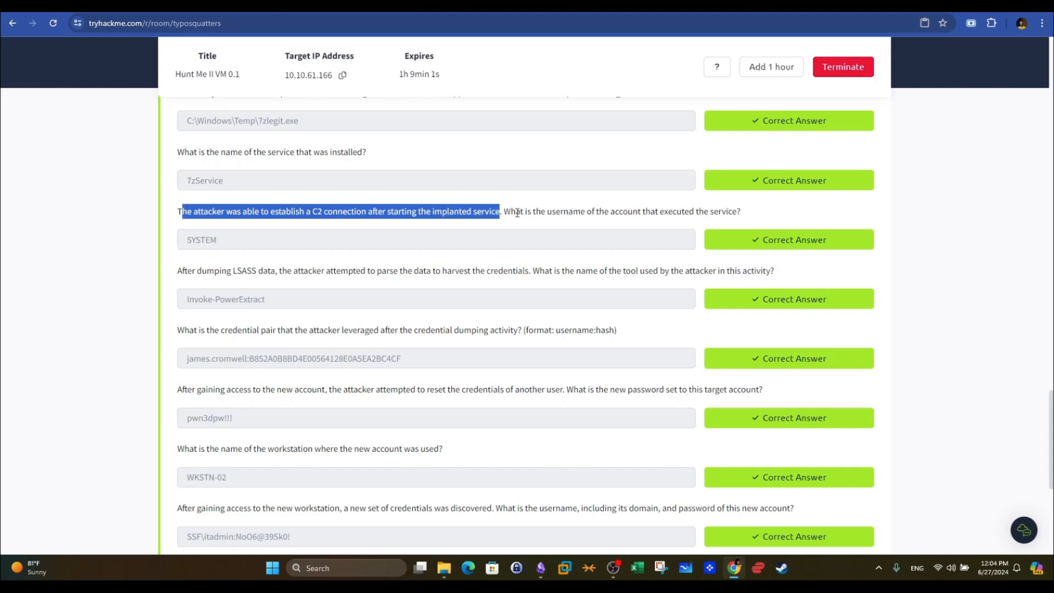
left_click_drag(742, 212, 593, 211)
Return to Elastic and examine the sc.exe command lines that create and start the service
key("alt+Tab")
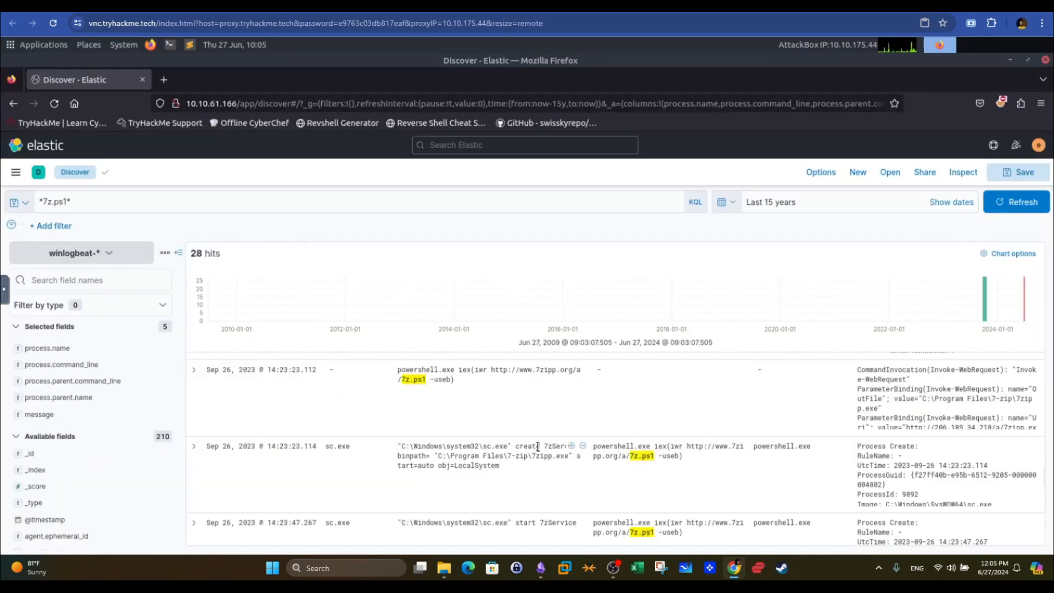
left_click_drag(539, 447, 520, 448)
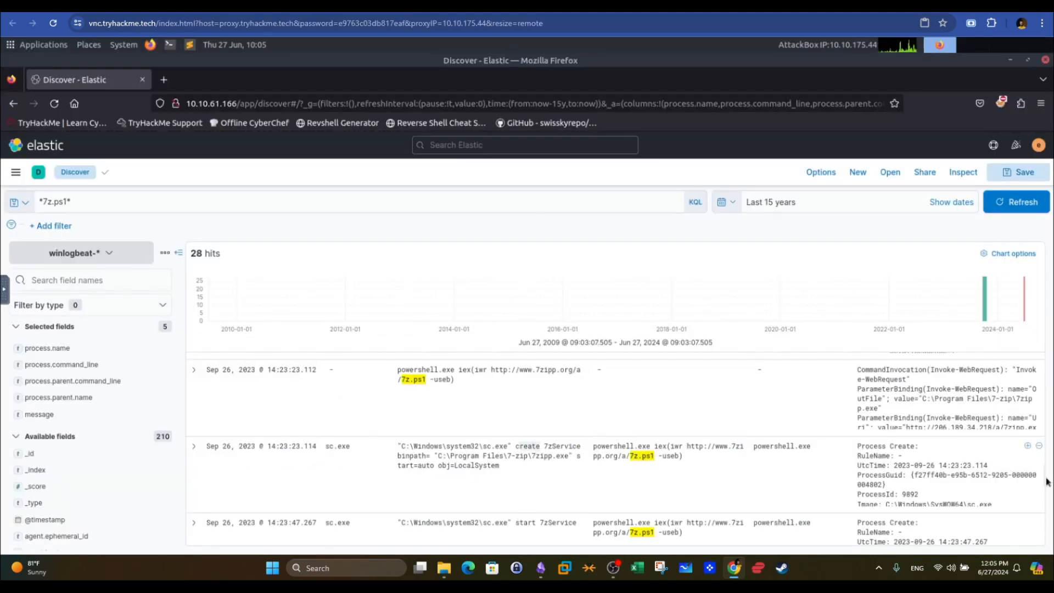
scroll(1045, 482, "down", 3)
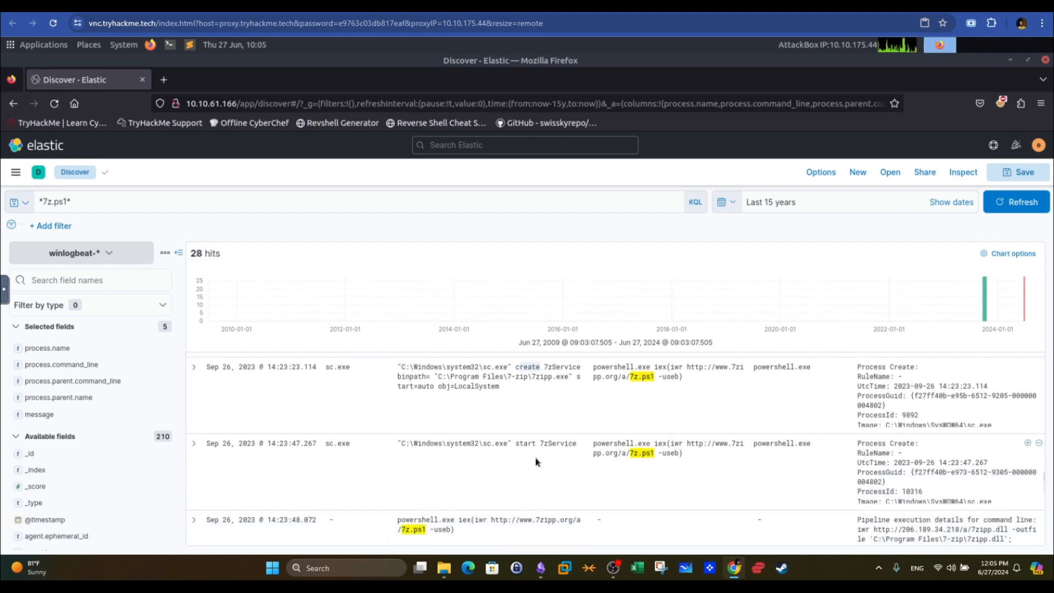
left_click(437, 445)
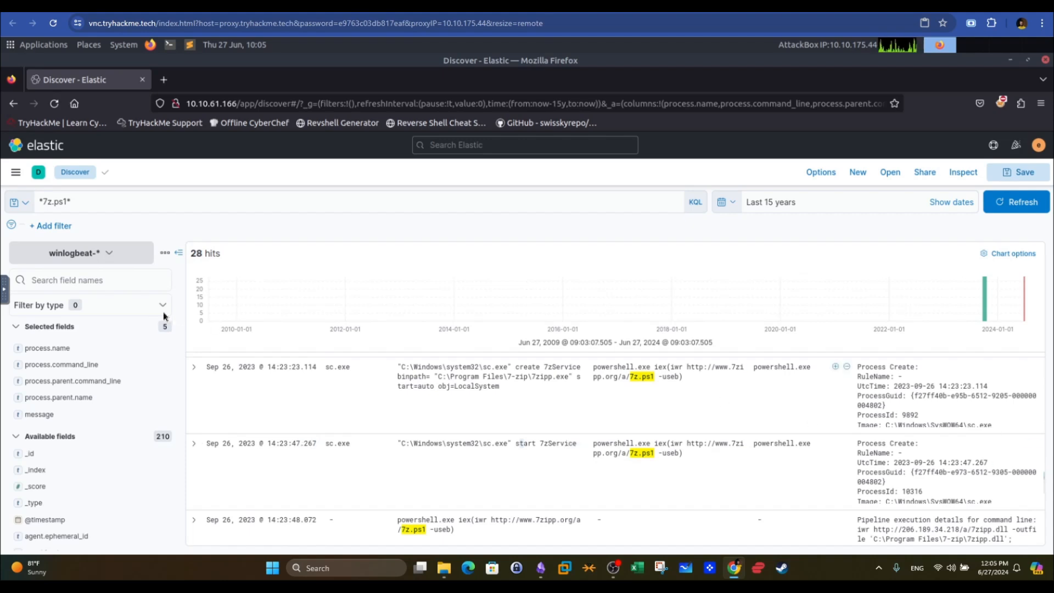
Filter the available fields by user.name
left_click(95, 284)
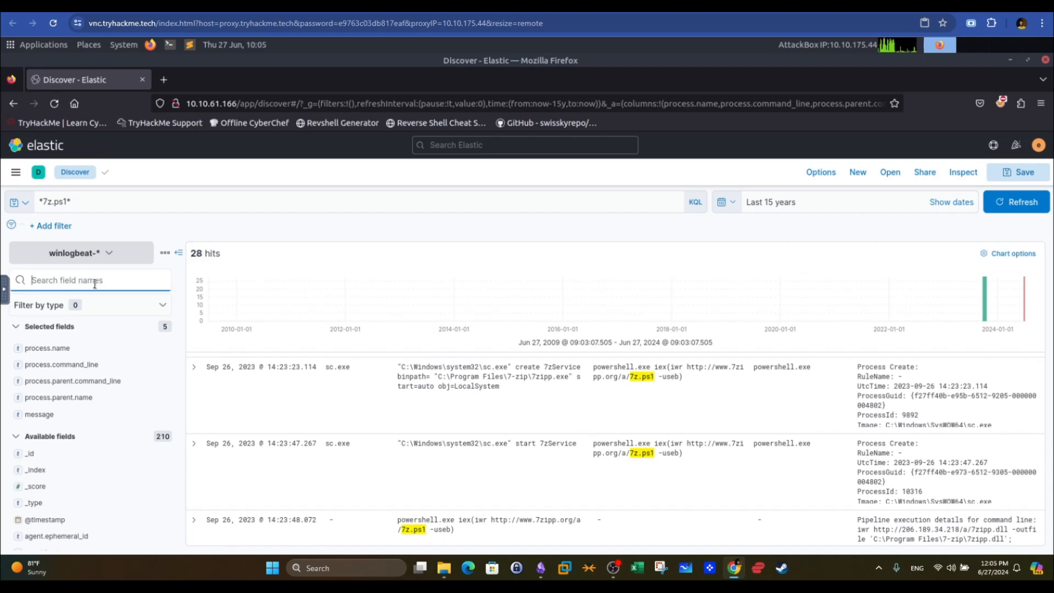
type("user.name")
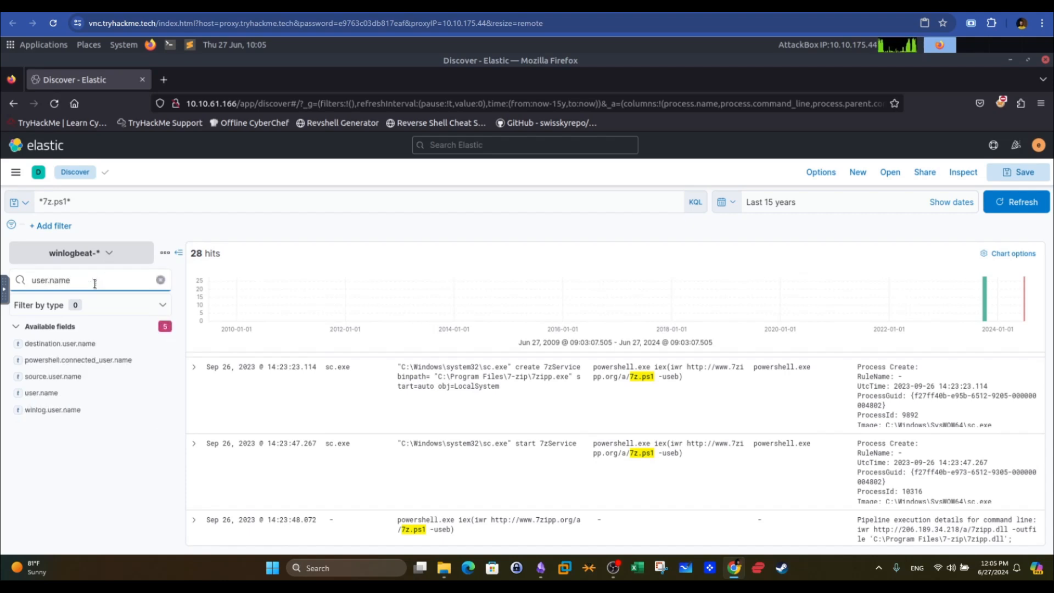
Add the user.name field as a column in the results table and clear the field-name search
left_click(161, 393)
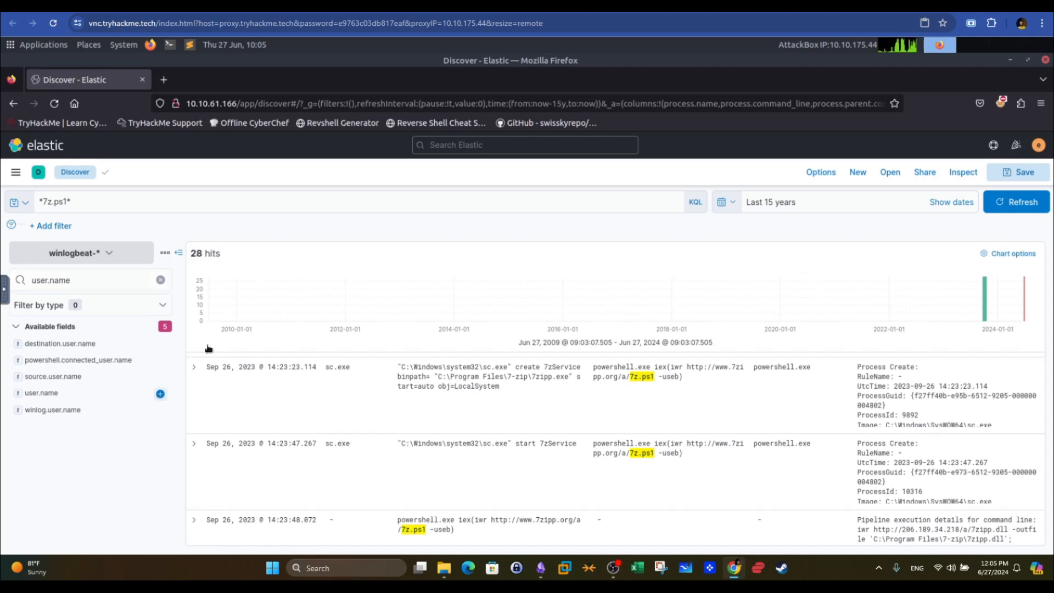
left_click(159, 280)
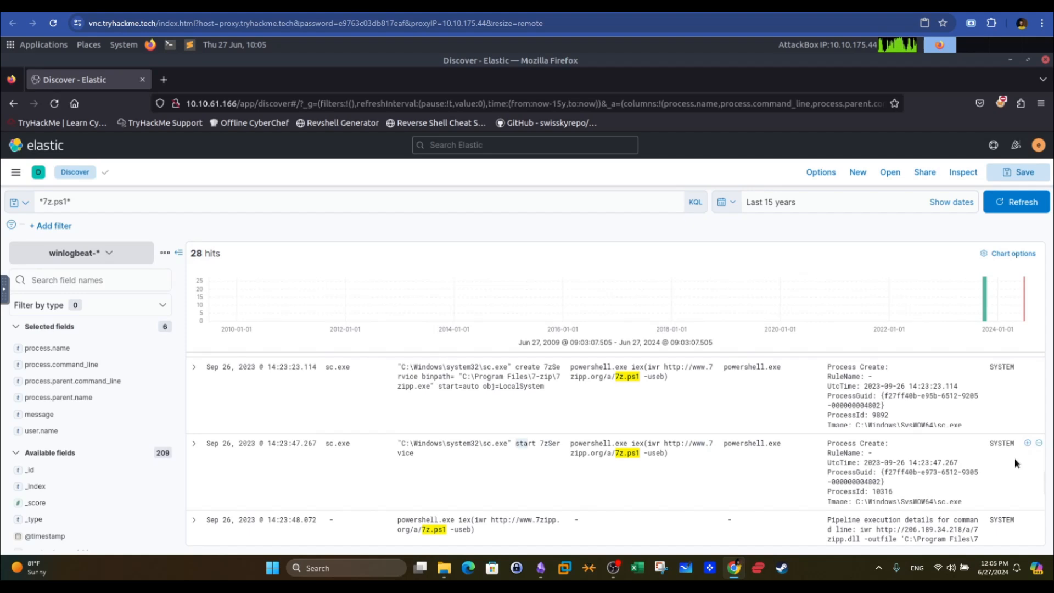
Switch to the TryHackMe room and read the question about the tool used to parse the dumped LSASS data
left_click(313, 7)
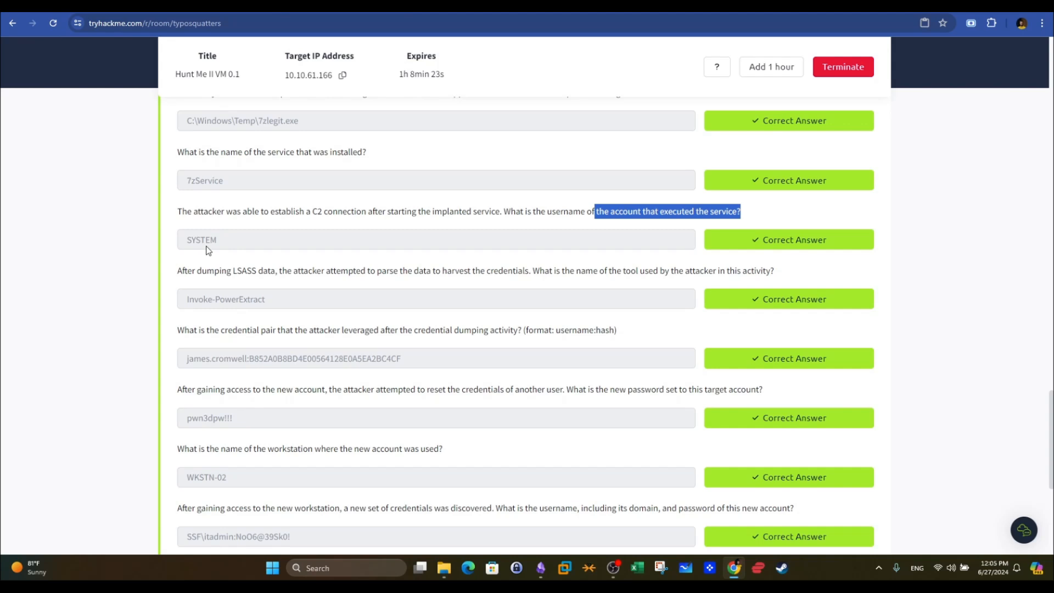
left_click_drag(291, 272, 518, 265)
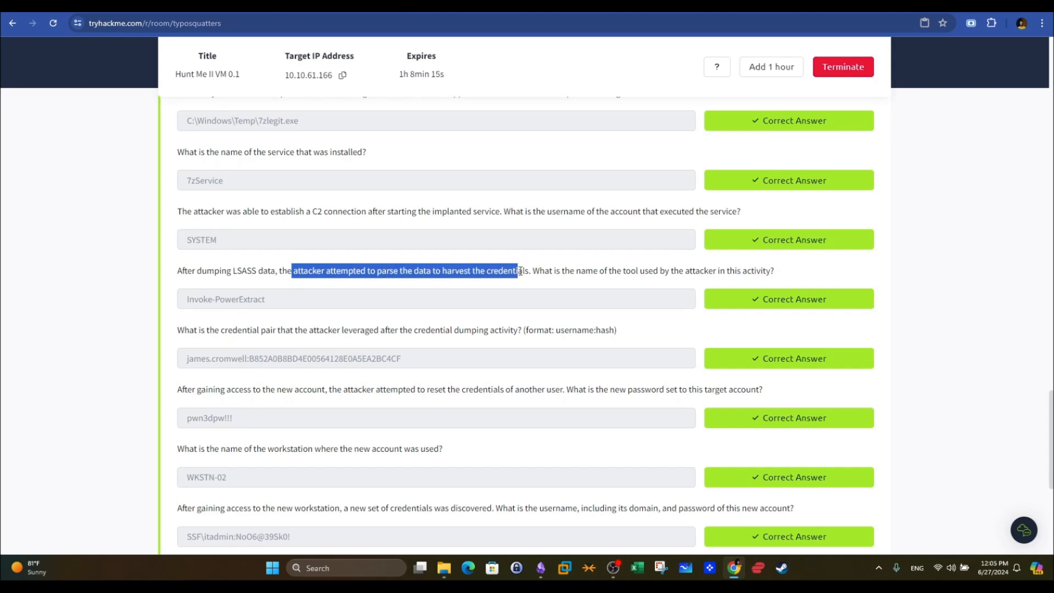
left_click_drag(775, 273, 171, 270)
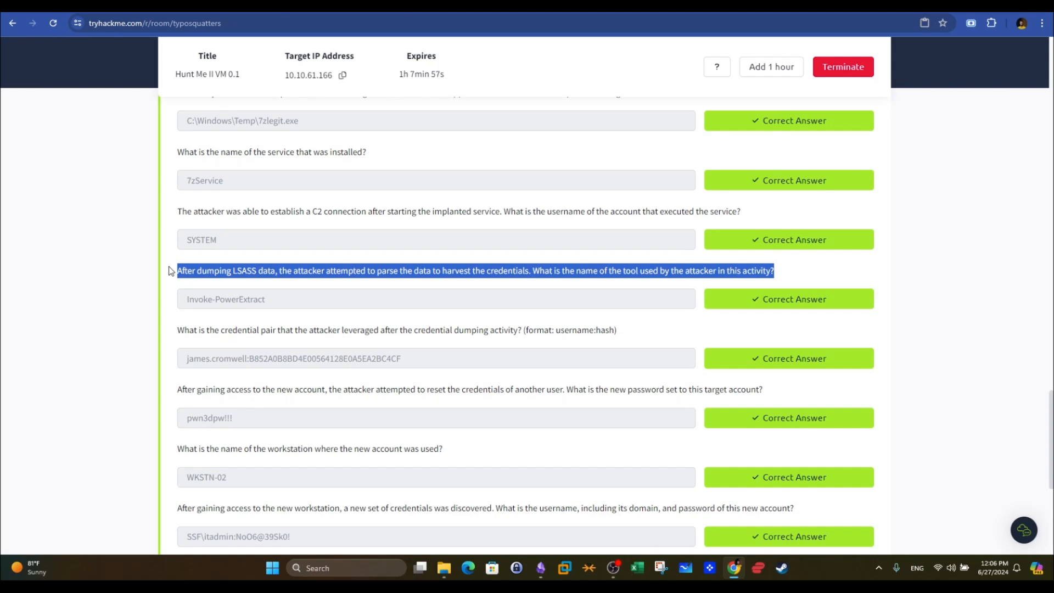
left_click(278, 271)
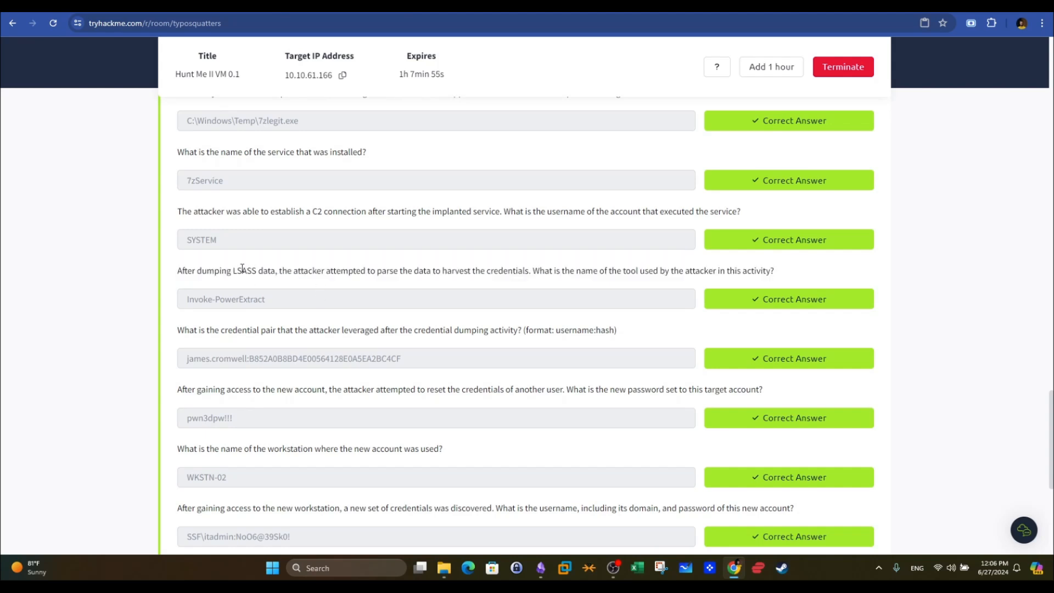
left_click_drag(231, 270, 257, 270)
Search Google for "lsass dump" in a new tab and open Microsoft's article "Detecting and preventing LSASS credential dumping attacks"
left_click(952, 6)
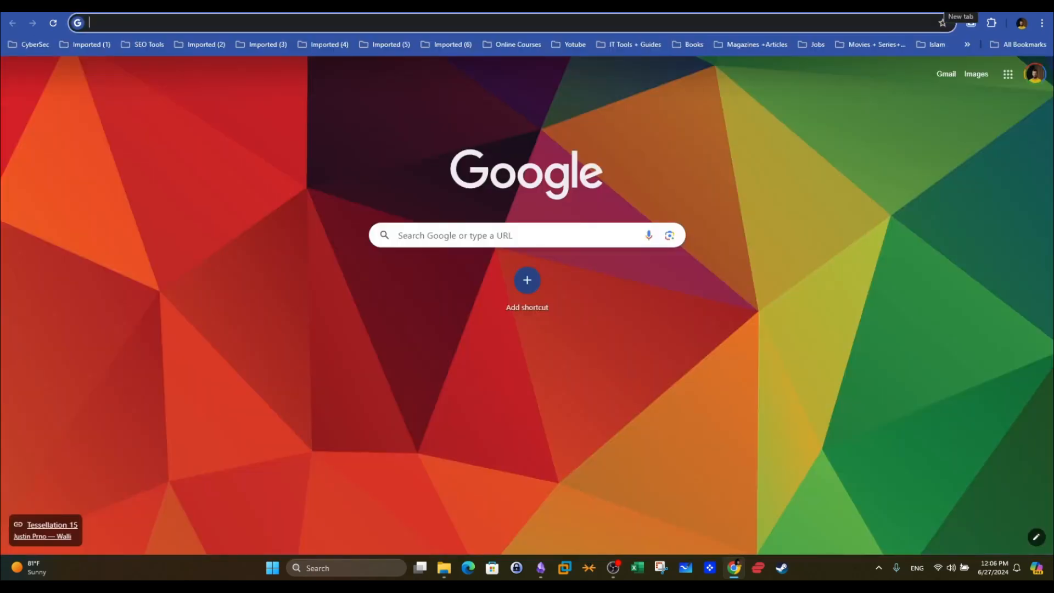
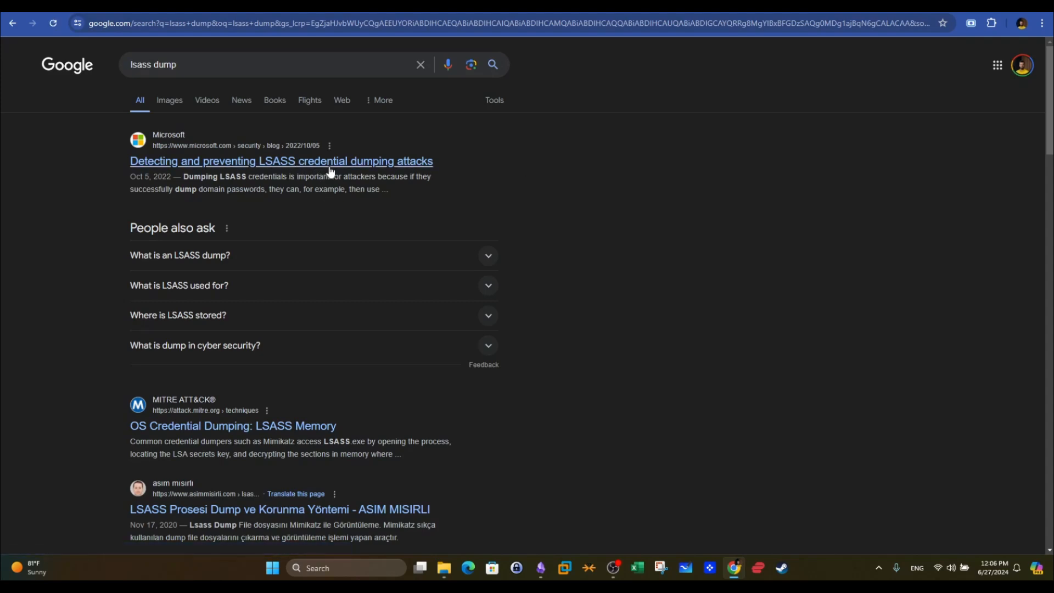
left_click(305, 166)
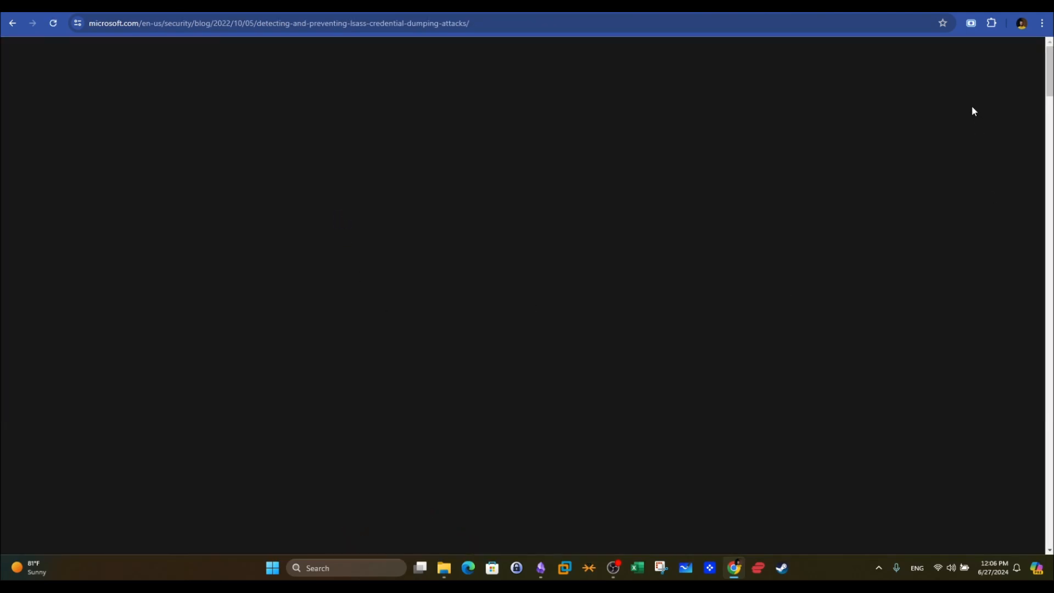
Examine the article's explanation of LSASS credential dumping and its table of credential theft tools
scroll(1029, 93, "down", 5)
scroll(527, 296, "down", 5)
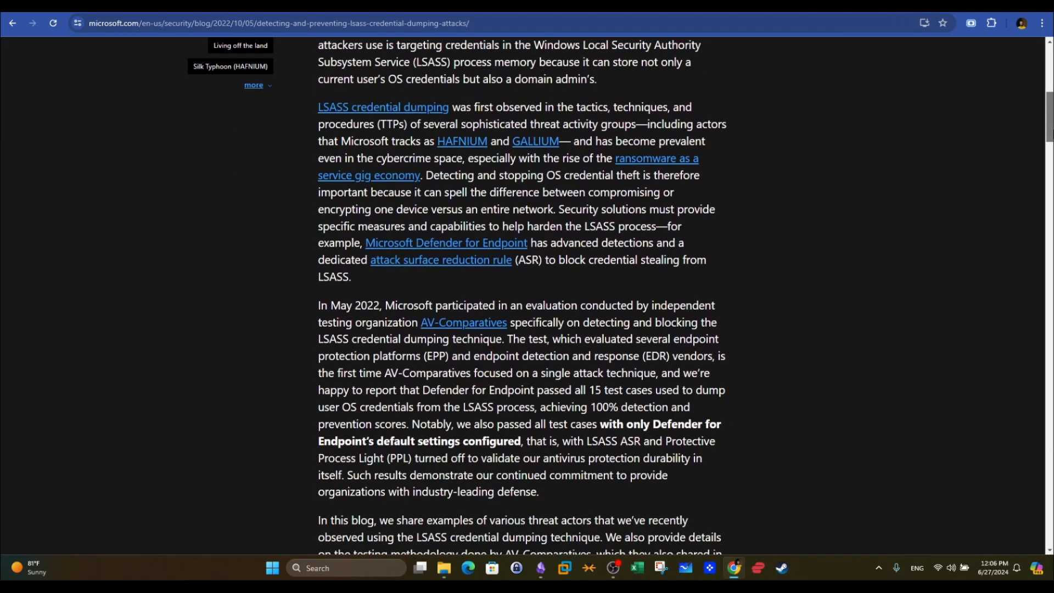
scroll(652, 179, "up", 3)
left_click_drag(311, 274, 630, 284)
left_click_drag(1049, 112, 1051, 192)
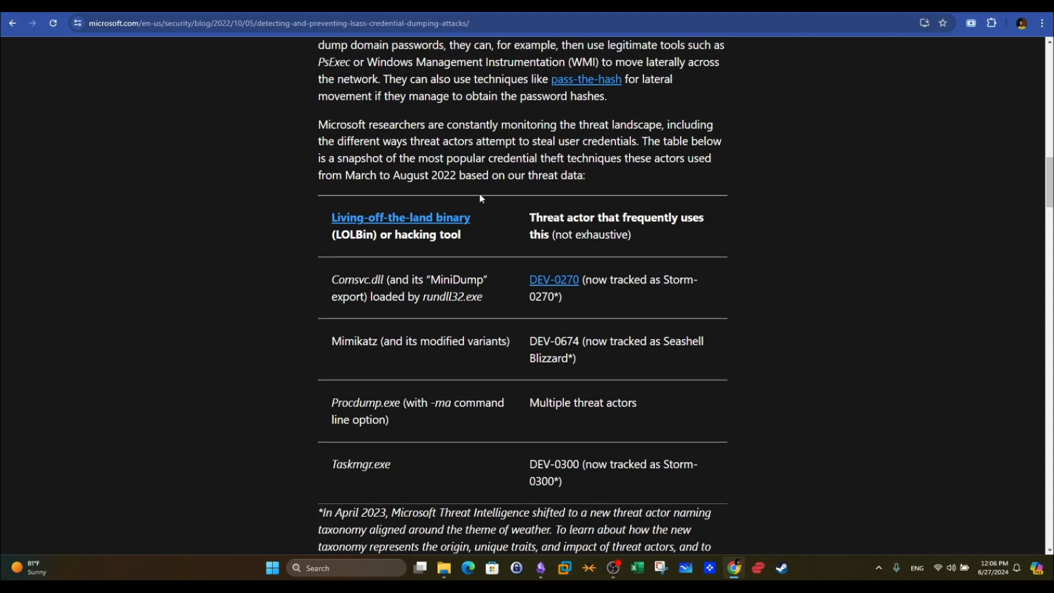
mouse_move(1049, 204)
left_mouse_down()
mouse_move(1048, 174)
mouse_move(1033, 202)
left_mouse_up()
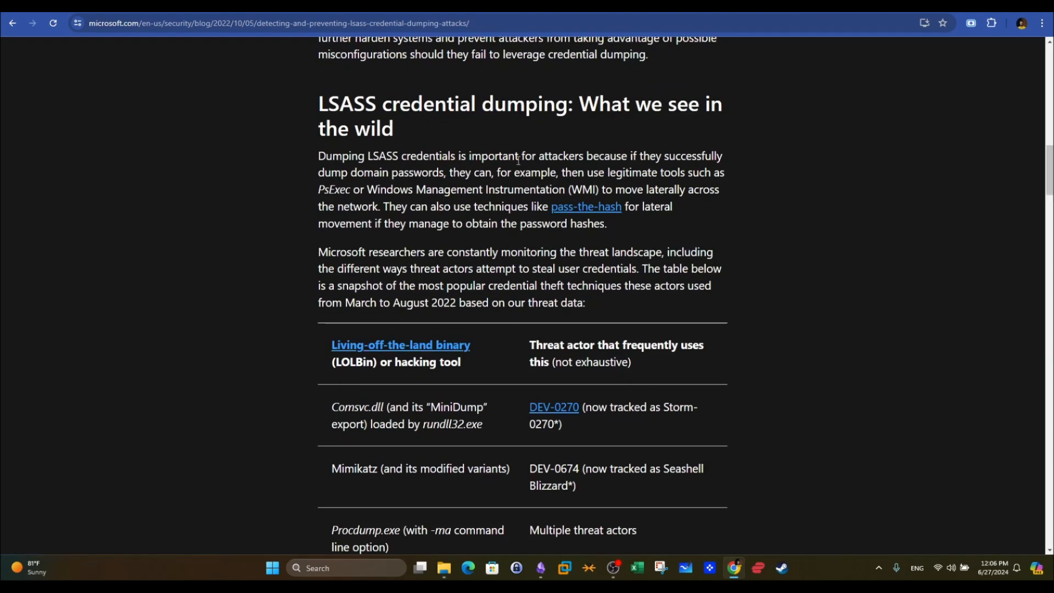
left_click_drag(490, 337, 312, 342)
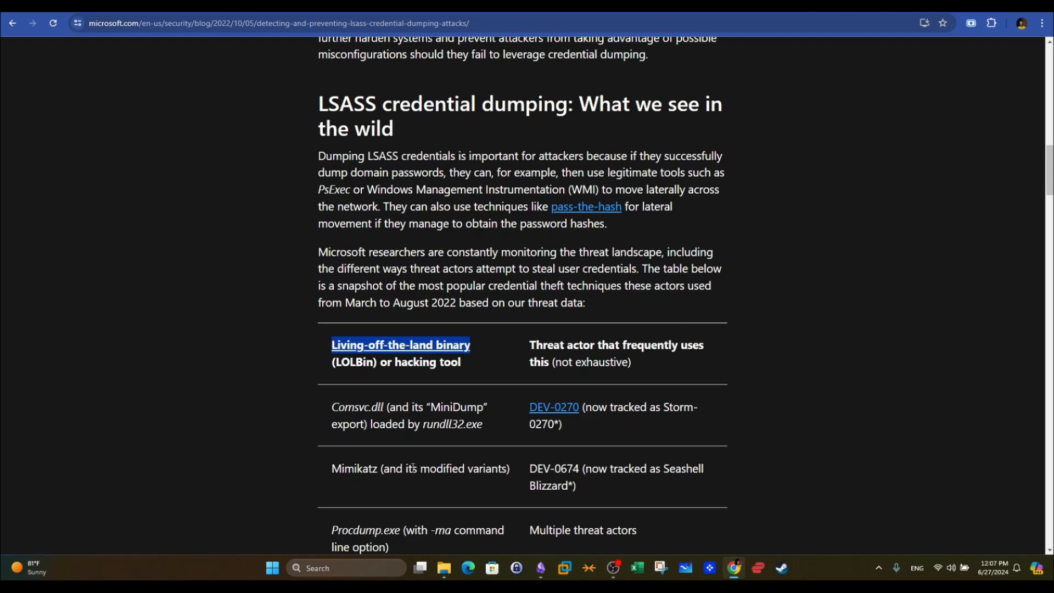
left_click_drag(381, 470, 318, 473)
left_click_drag(331, 531, 400, 525)
scroll(465, 457, "down", 2)
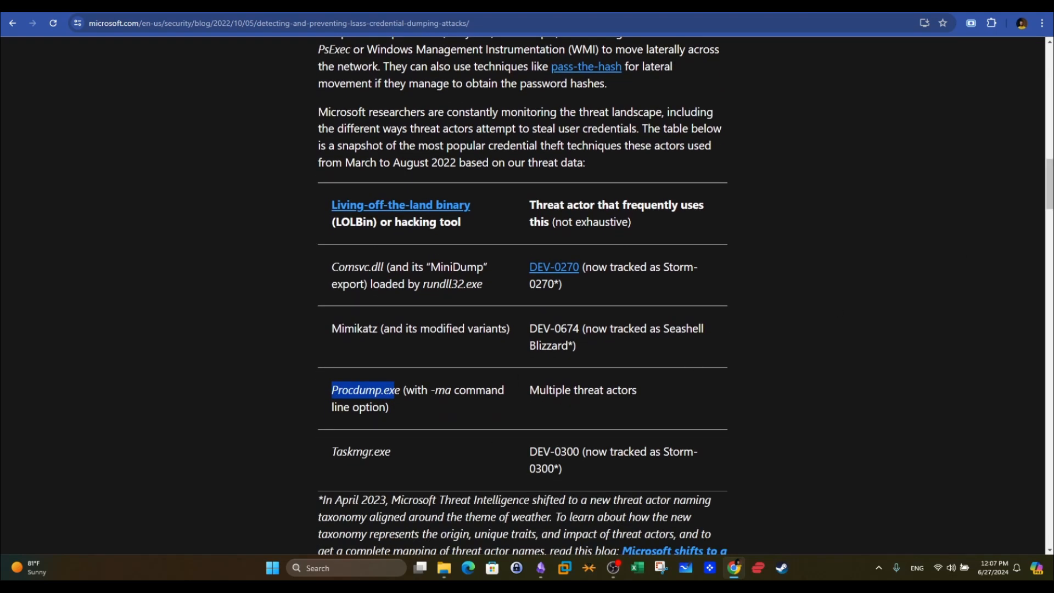
Switch back to Elastic Discover, replace the query with *lsass.dump* and run it
left_click(362, 6)
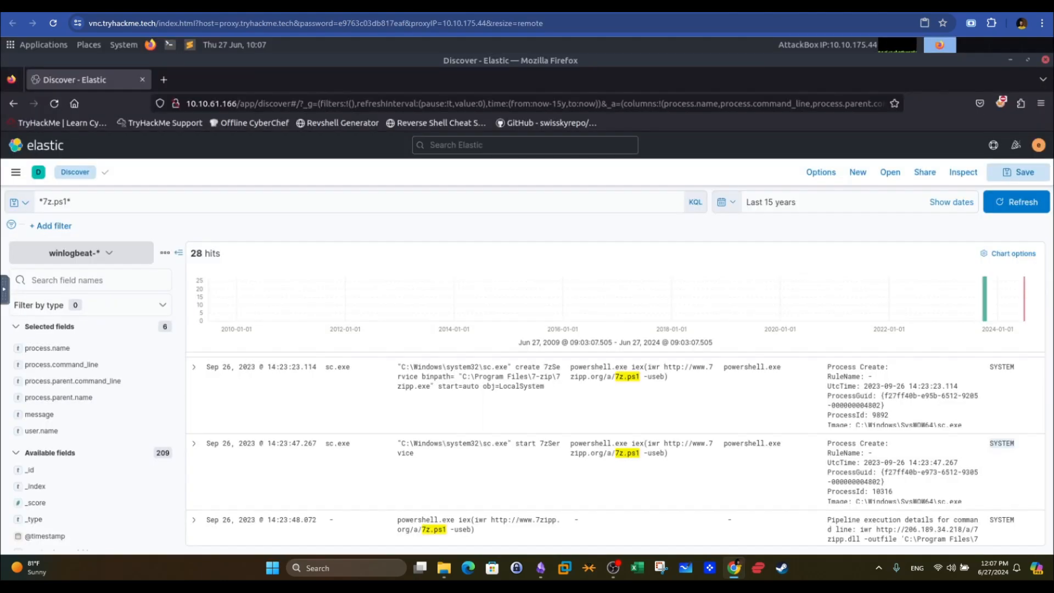
left_click(71, 203)
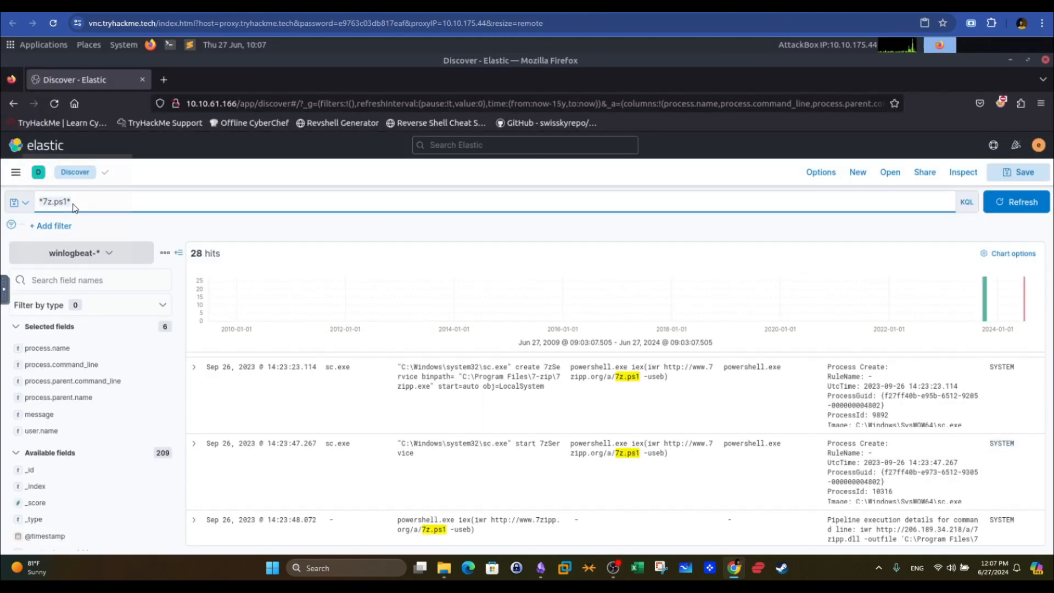
left_click(70, 208)
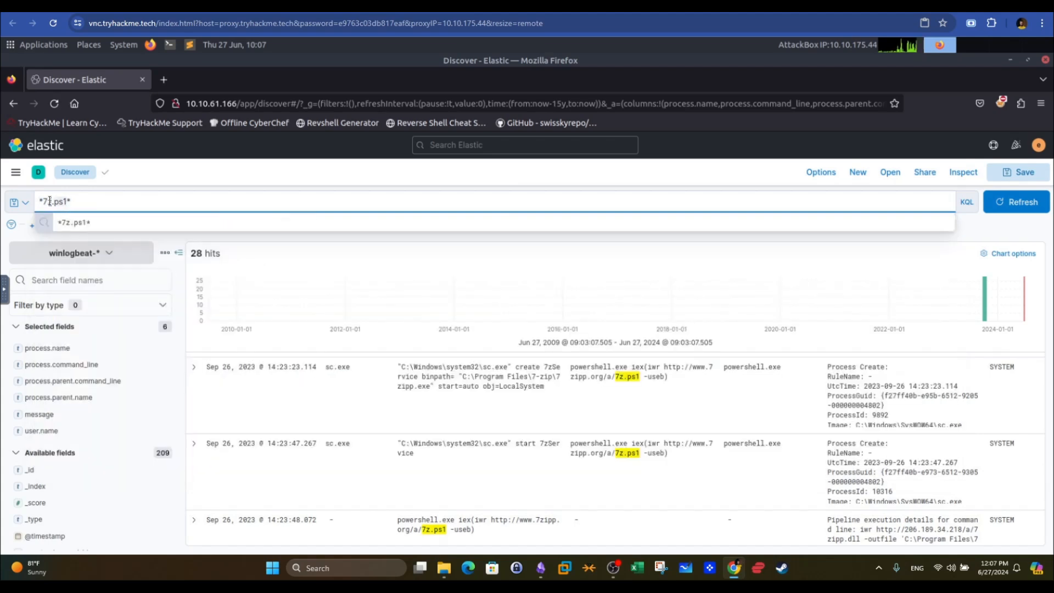
key("BackSpace")
key("BackSpace")
key("BackSpace")
key("BackSpace")
key("BackSpace")
key("BackSpace")
type("lsass.dum")
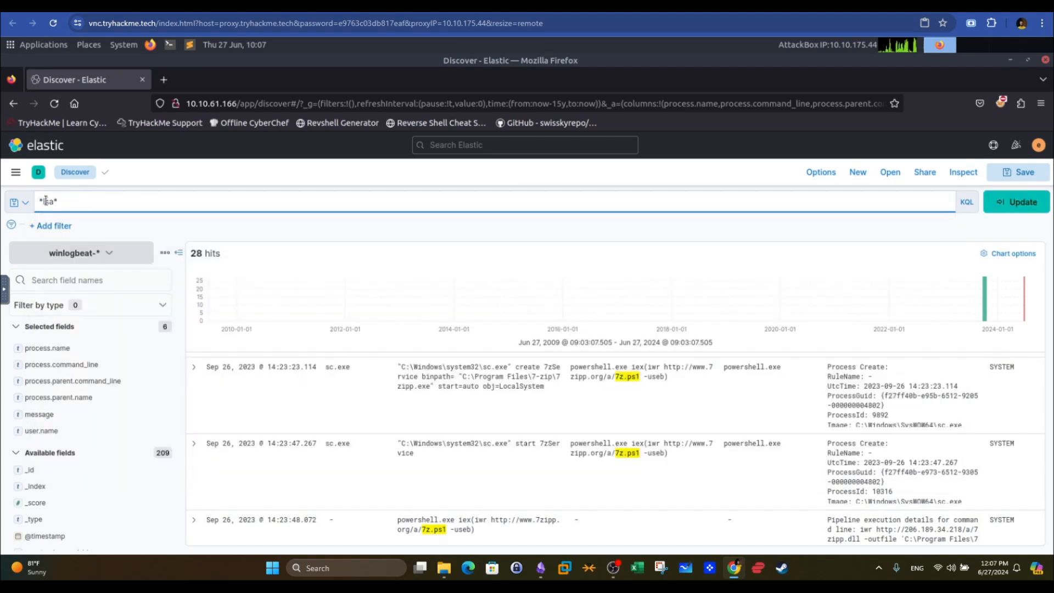
type("p")
key("Return")
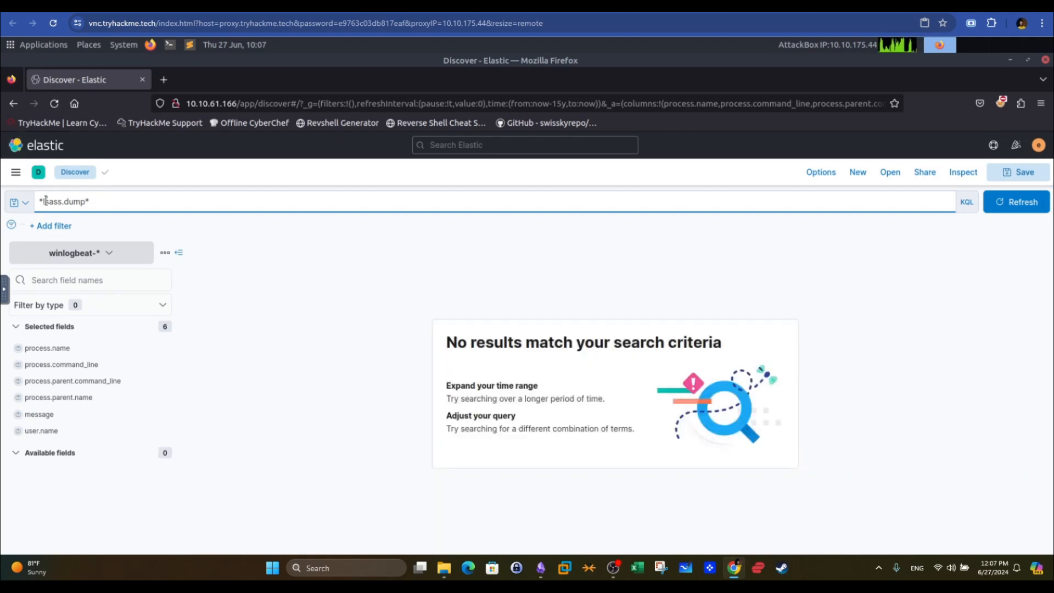
Correct the file extension so the query reads *lsass.dmp* and run it again
key("Left")
key("Left")
key("Left")
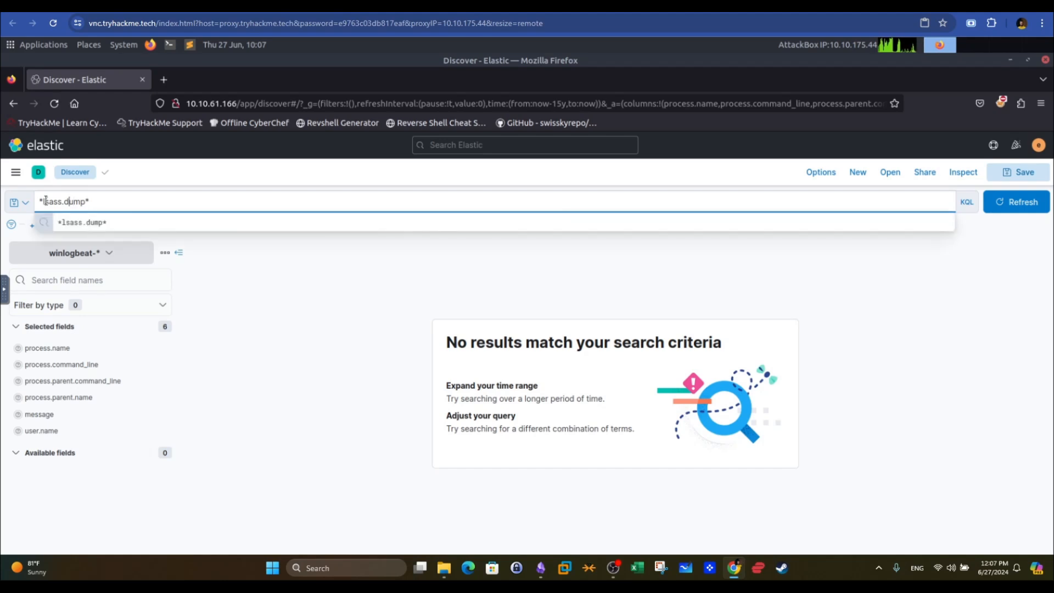
key("BackSpace")
key("Return")
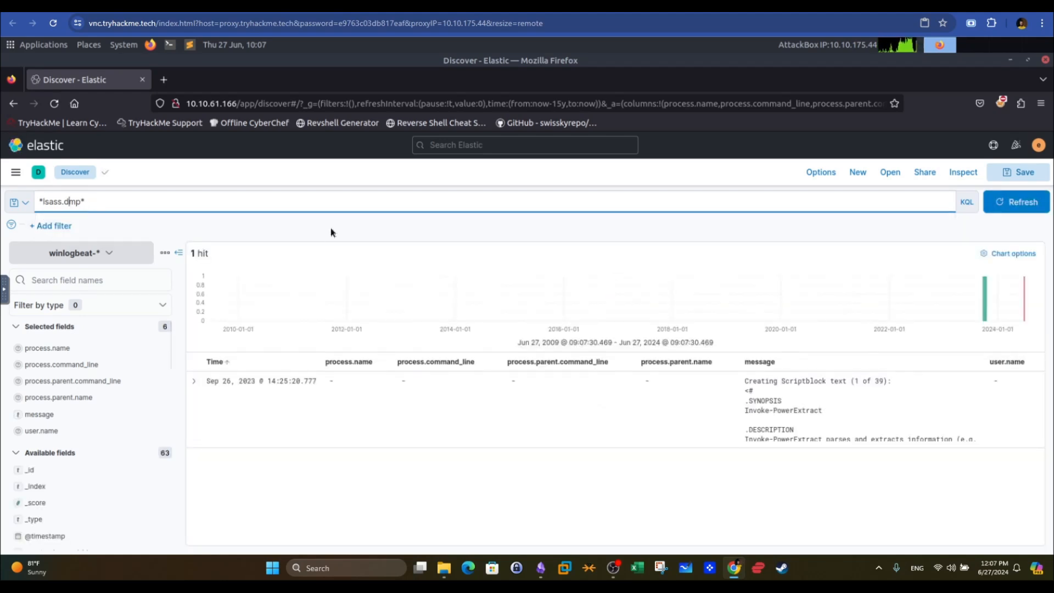
Expand the matching event from Sep 26, 2023 and unfold its full message field
left_click(197, 386)
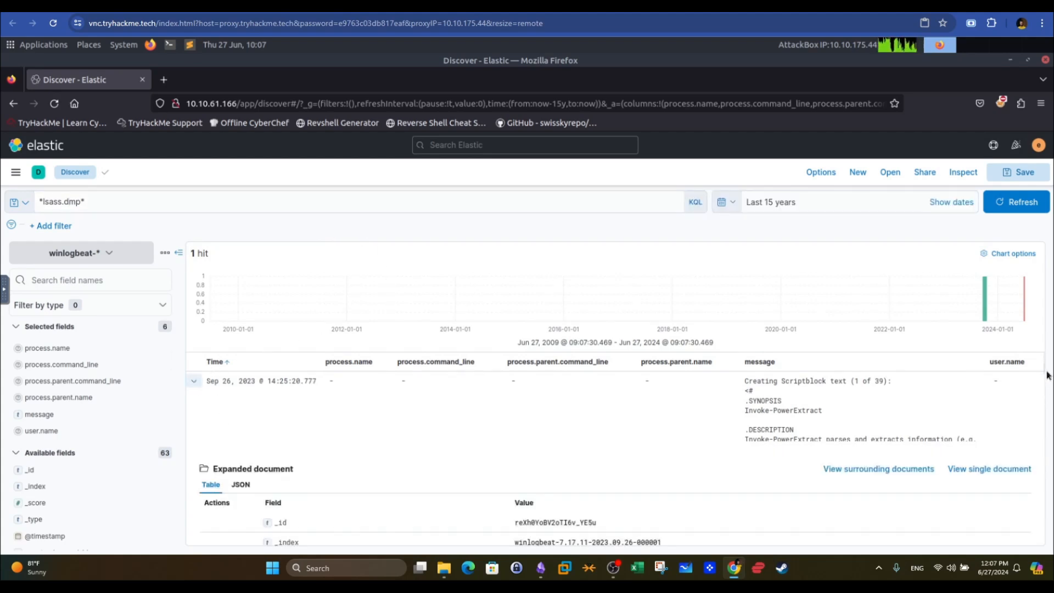
scroll(1038, 406, "down", 3)
scroll(1039, 413, "down", 10)
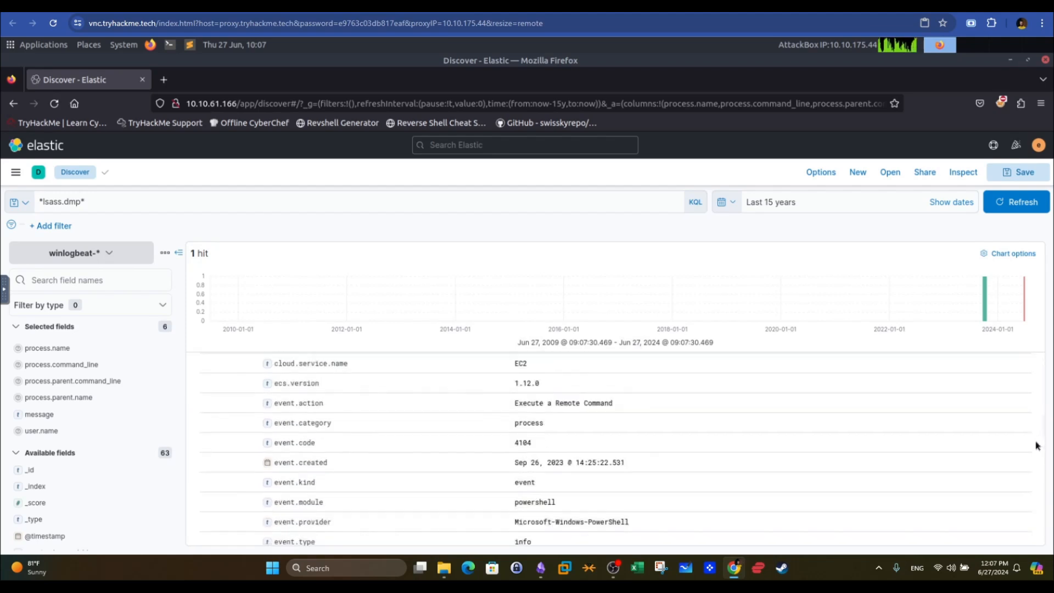
left_click_drag(1026, 495, 1027, 487)
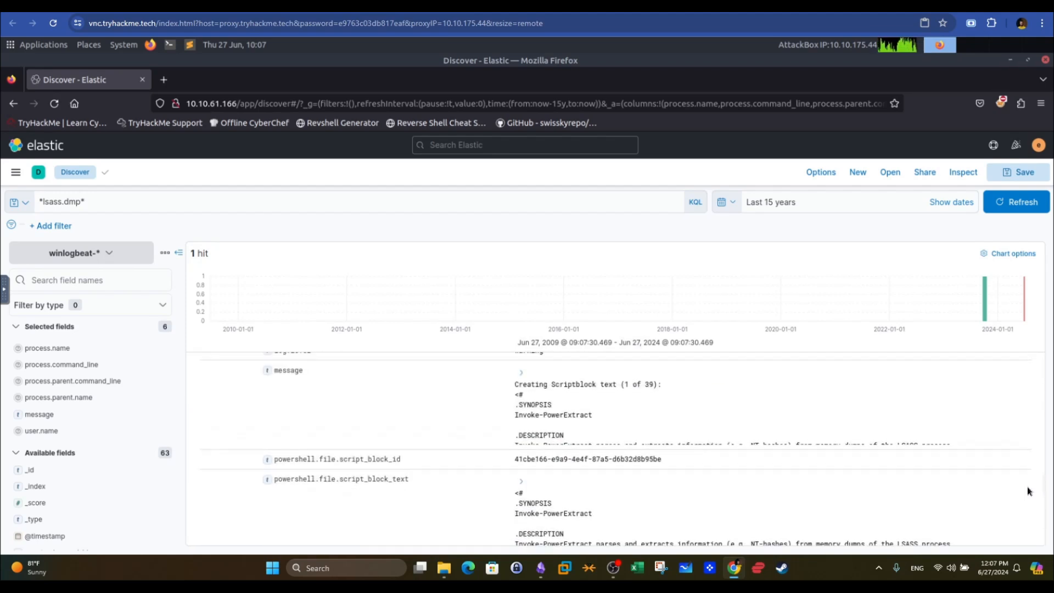
left_click(521, 373)
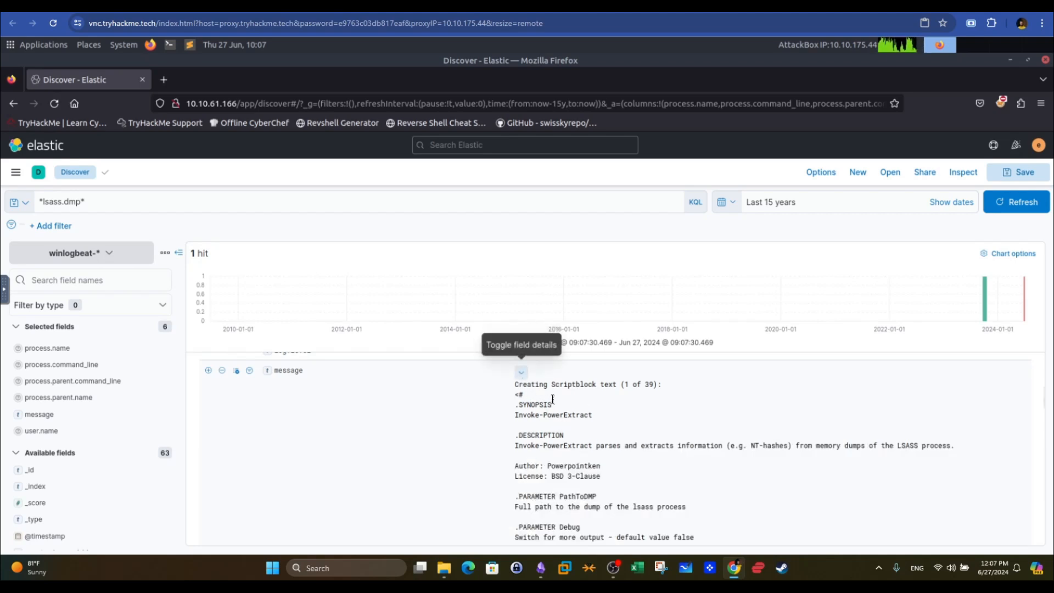
Read the script block's synopsis and description to identify the tool and what it extracts from LSASS memory dumps
left_click_drag(587, 416, 543, 416)
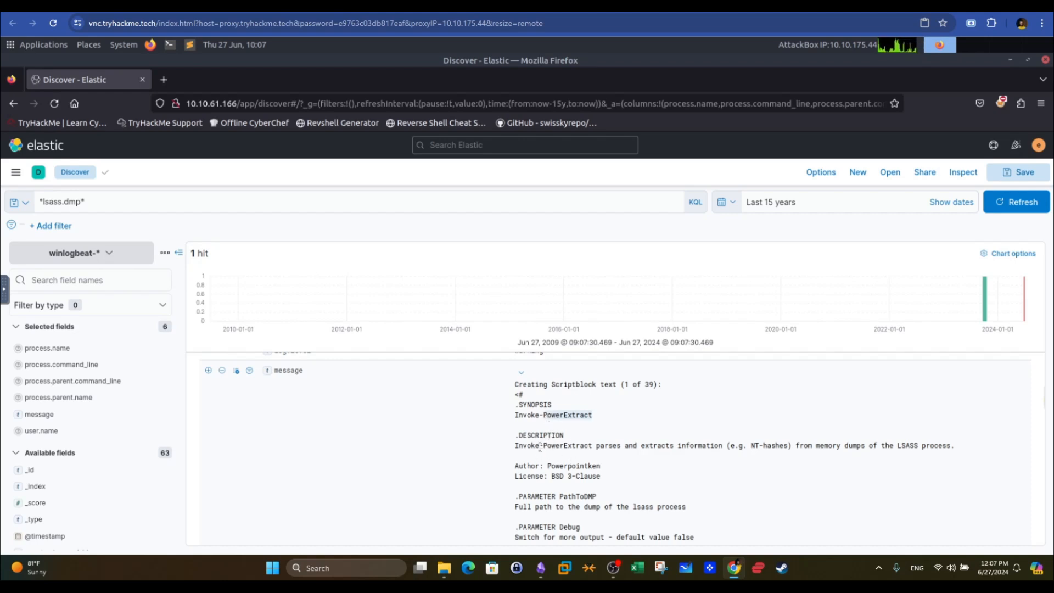
left_click(610, 450)
left_click_drag(610, 450, 744, 445)
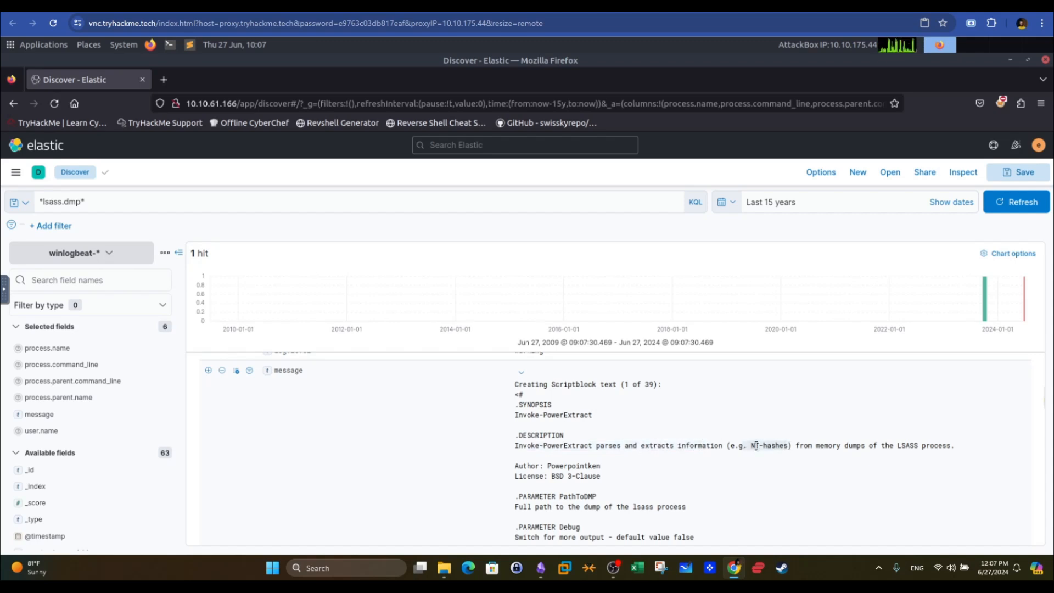
left_click_drag(950, 445, 893, 446)
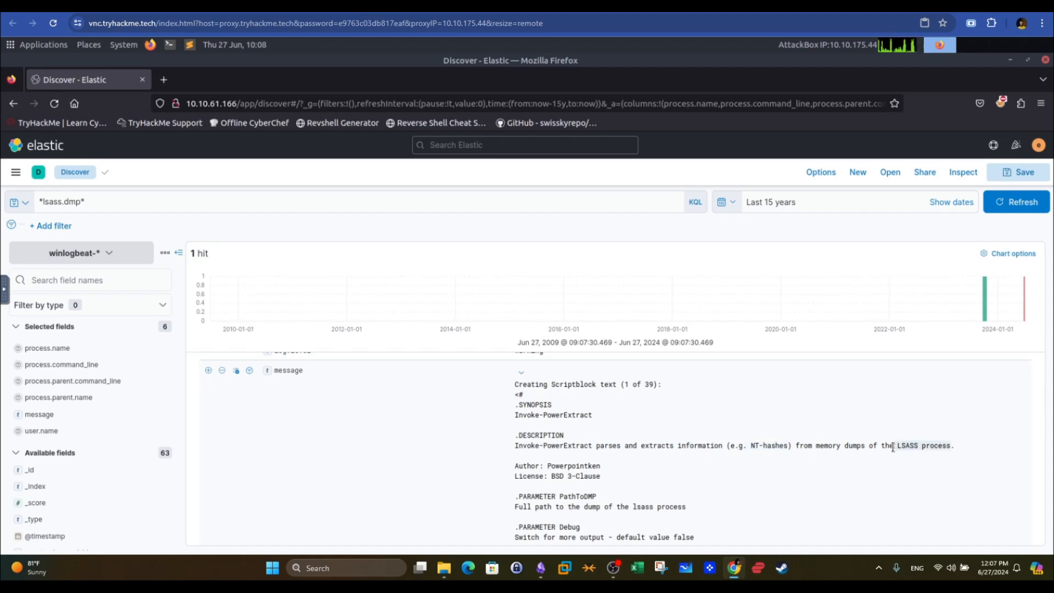
left_click_drag(918, 445, 898, 442)
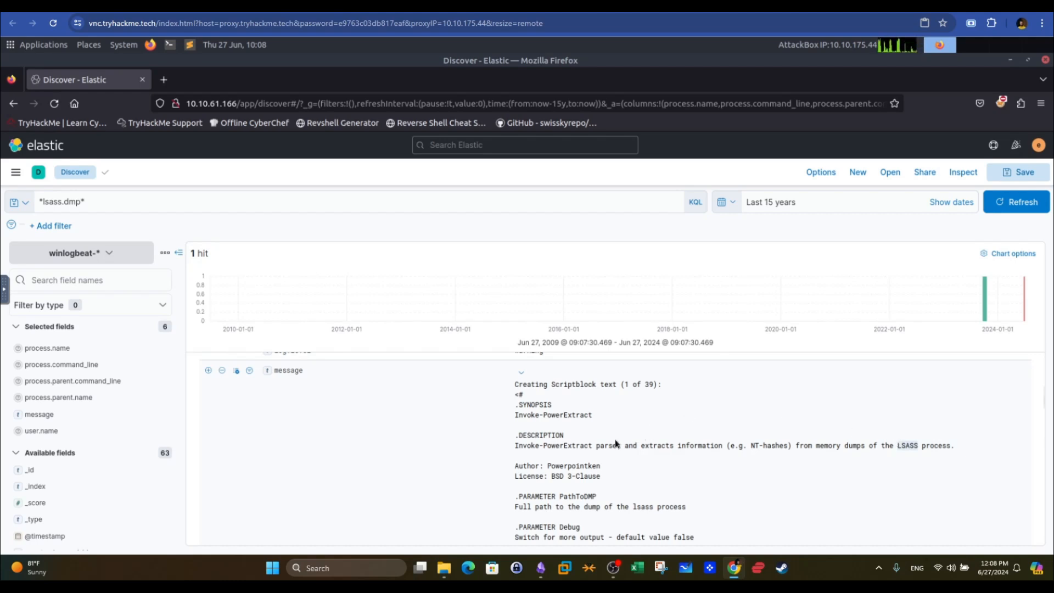
left_click_drag(516, 445, 591, 445)
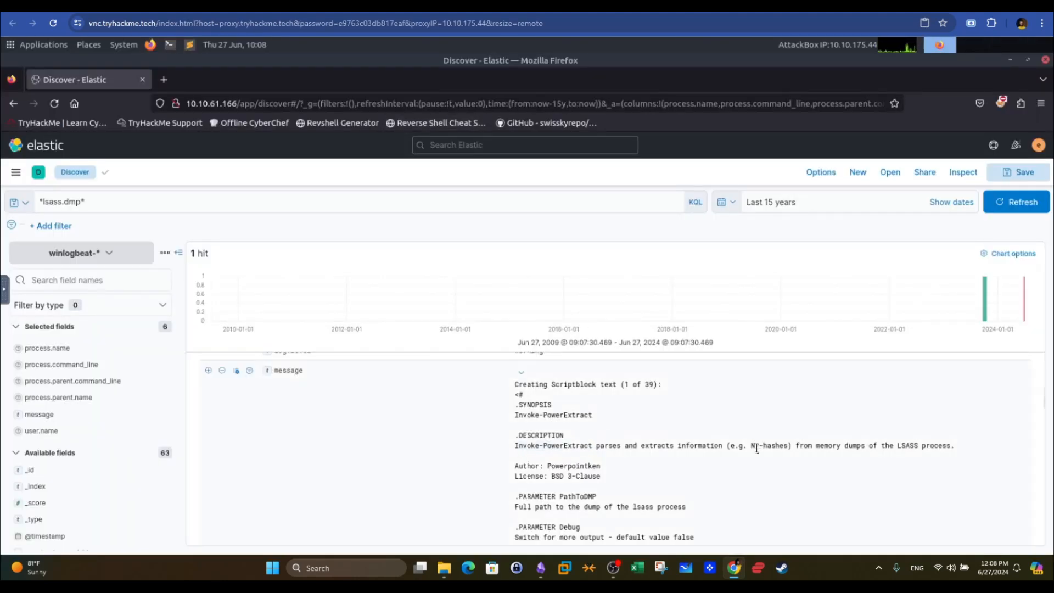
left_click_drag(949, 446, 893, 445)
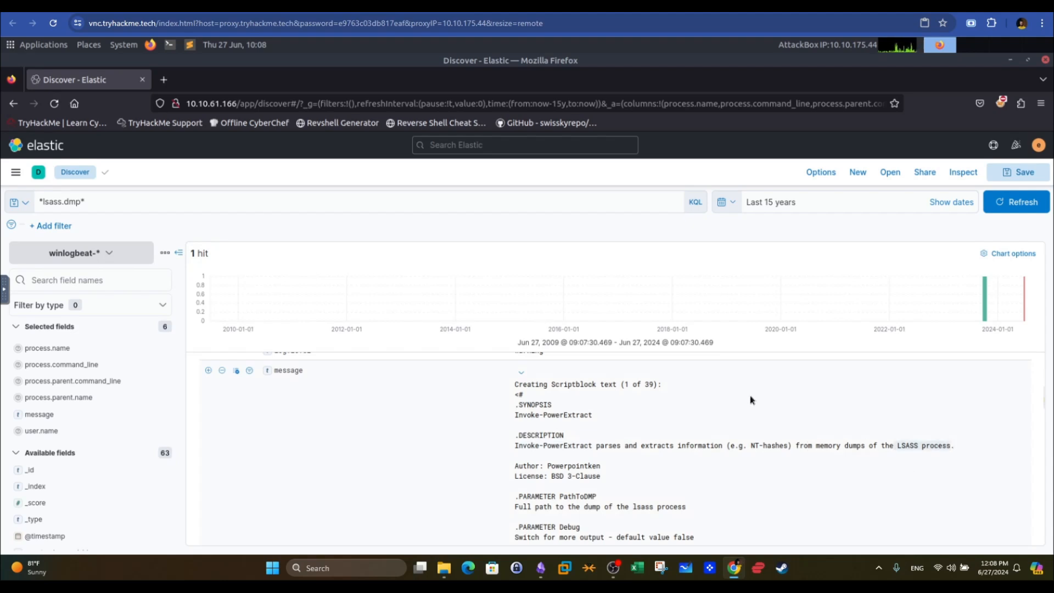
Return to the TryHackMe room, compare the tool-name answer and read the question about the leveraged credential pair
key("alt+Tab")
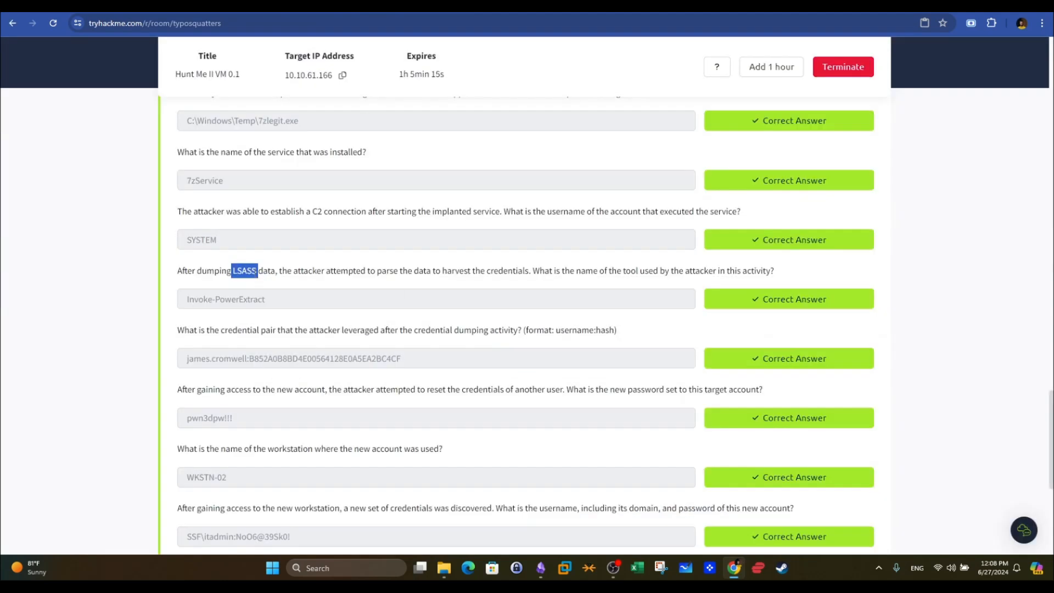
left_click_drag(532, 271, 772, 266)
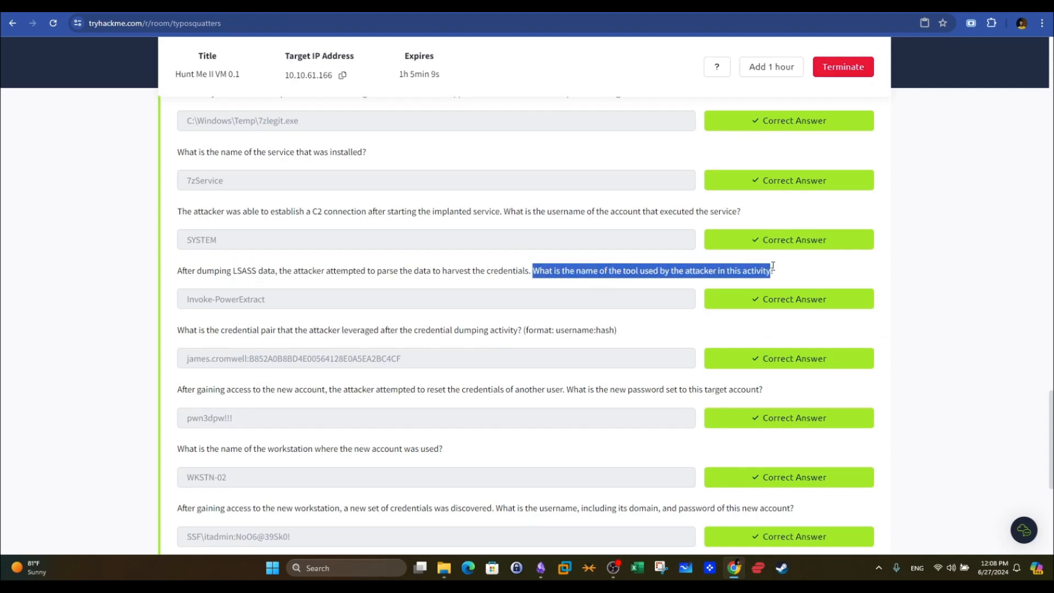
left_click_drag(270, 301, 181, 306)
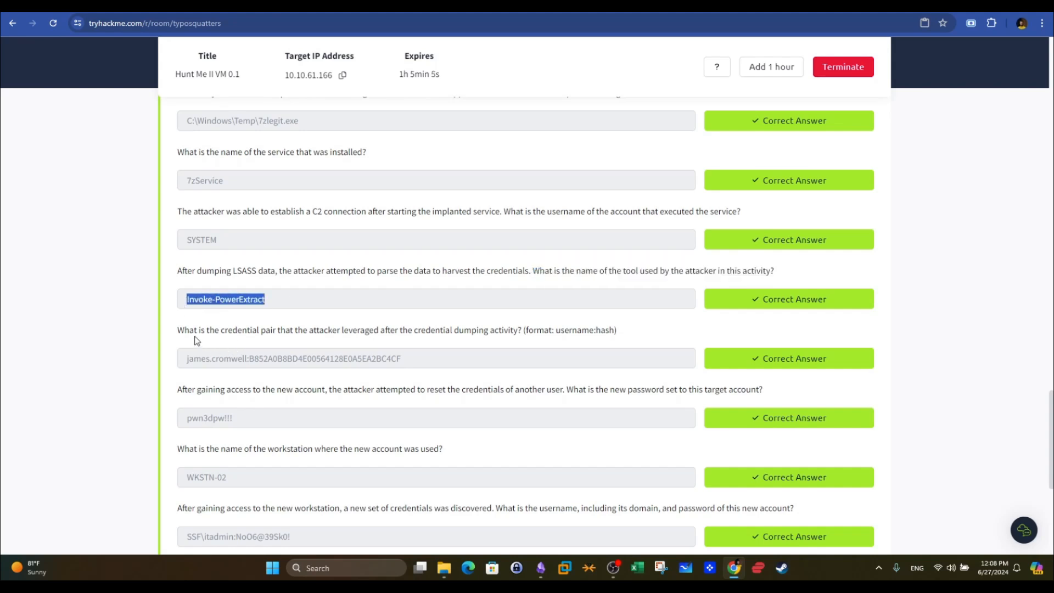
left_click_drag(178, 329, 376, 329)
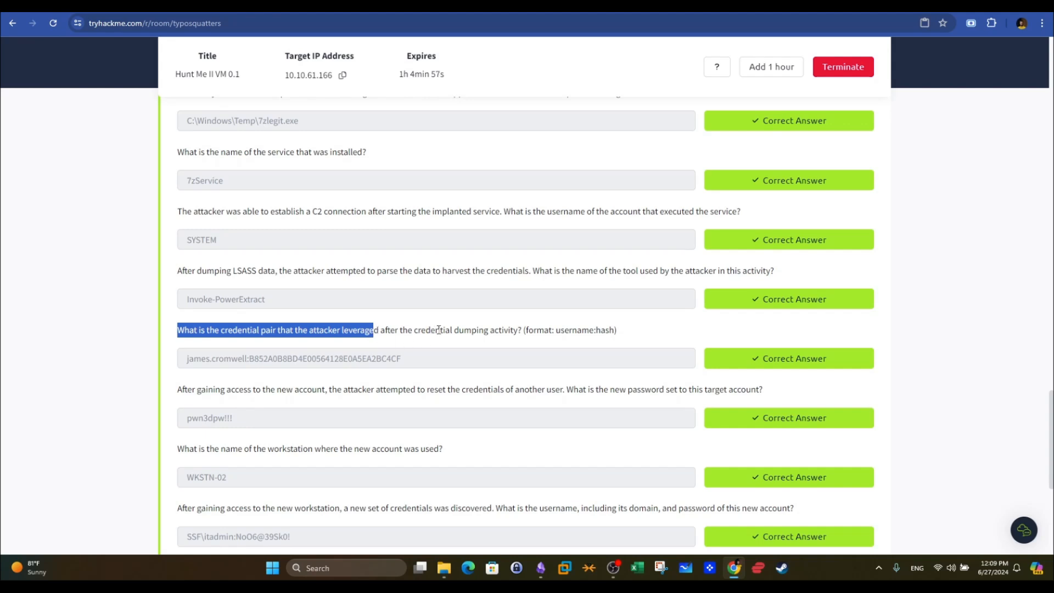
Read the room's question about the credential pair leveraged after dumping and check PowerExtract's sample output on GitHub
left_click_drag(521, 329, 215, 329)
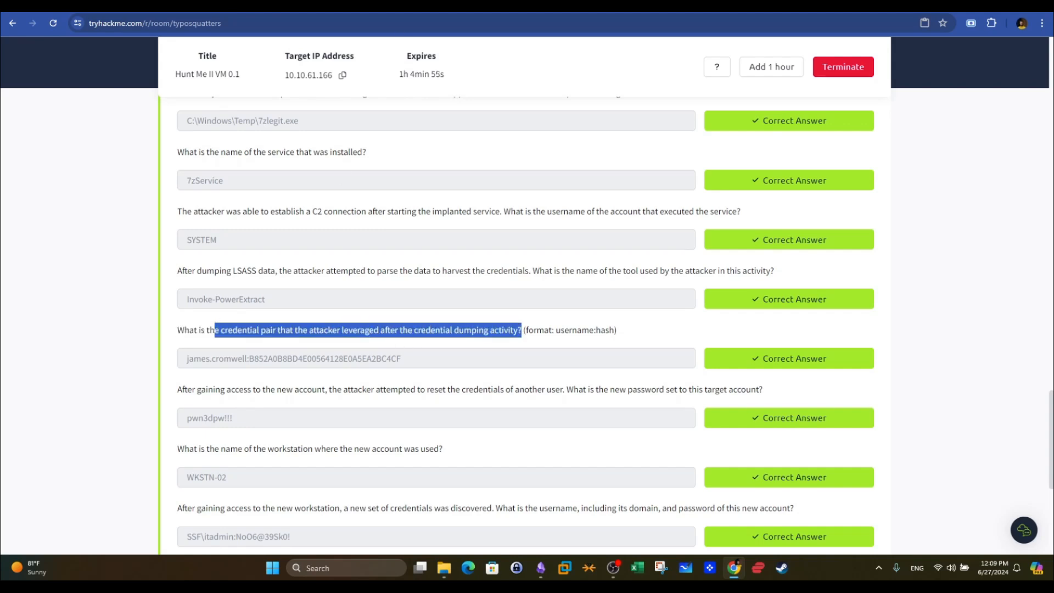
key("ctrl+Tab")
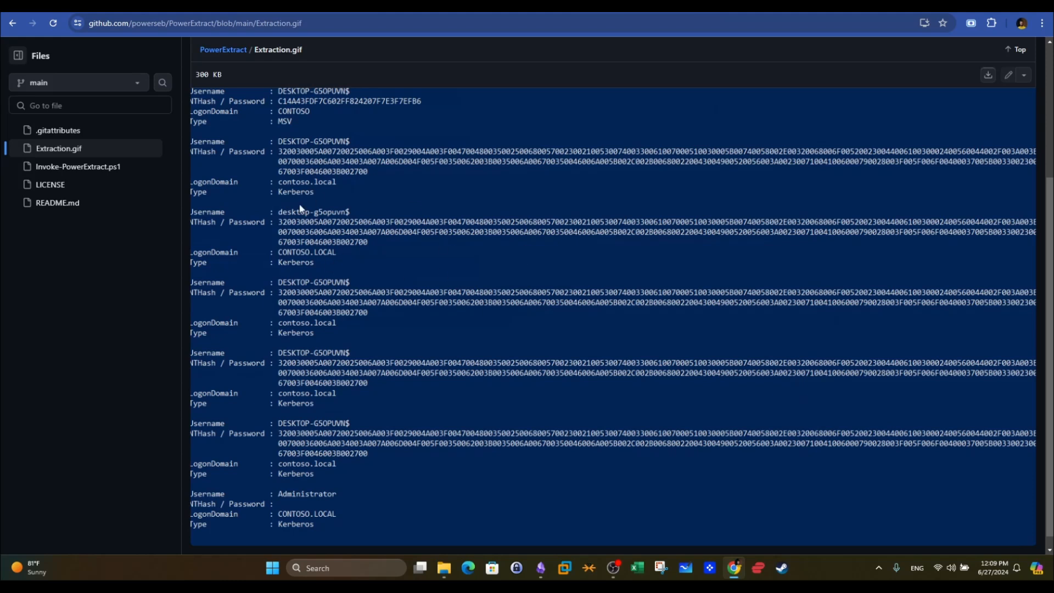
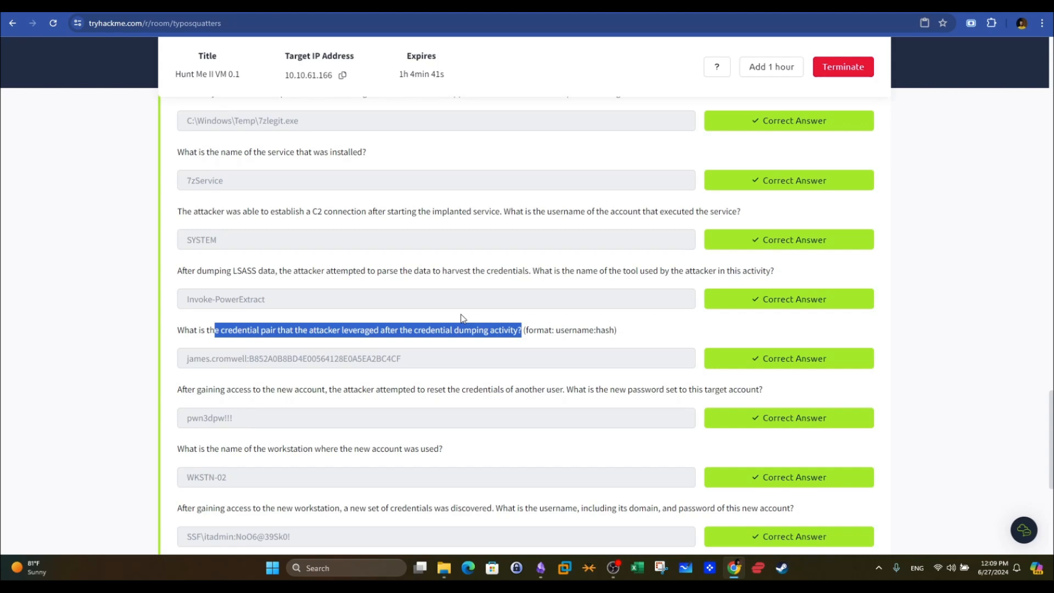
left_click(590, 343)
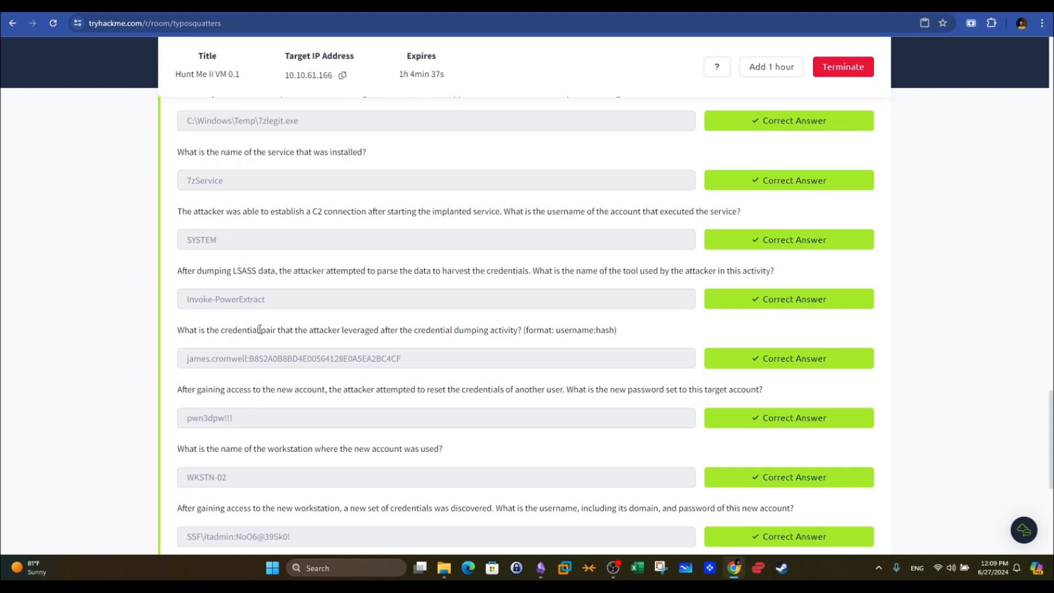
left_click_drag(337, 330, 486, 329)
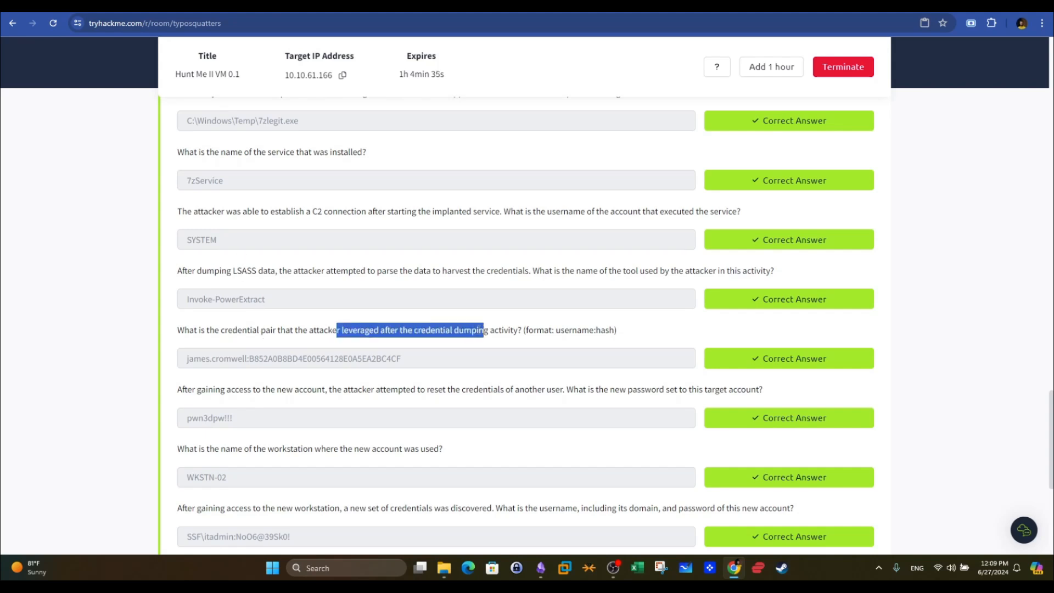
left_click(486, 329)
left_click_drag(210, 329, 366, 329)
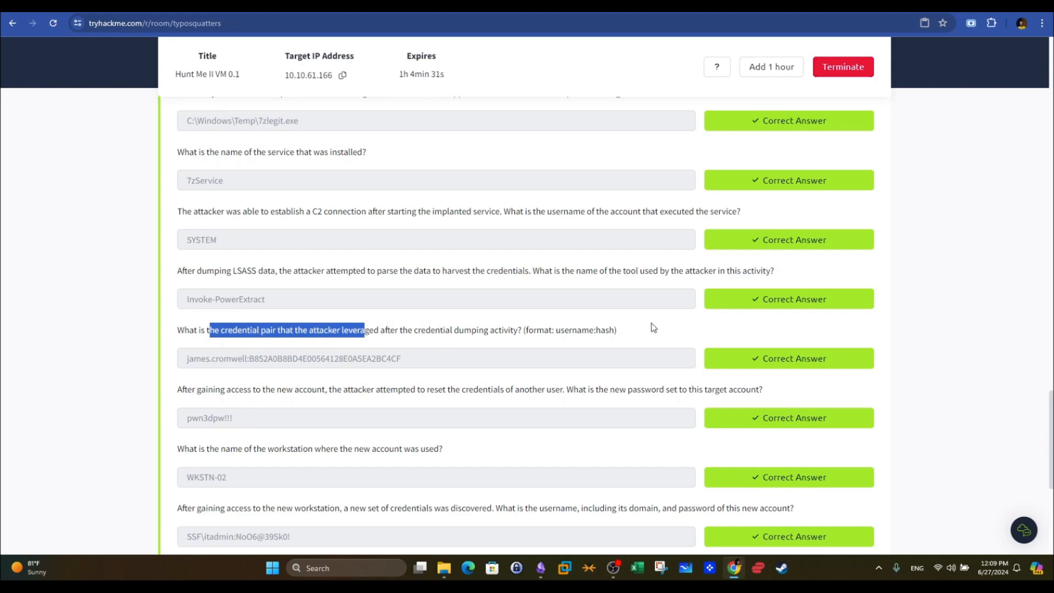
left_click(565, 330)
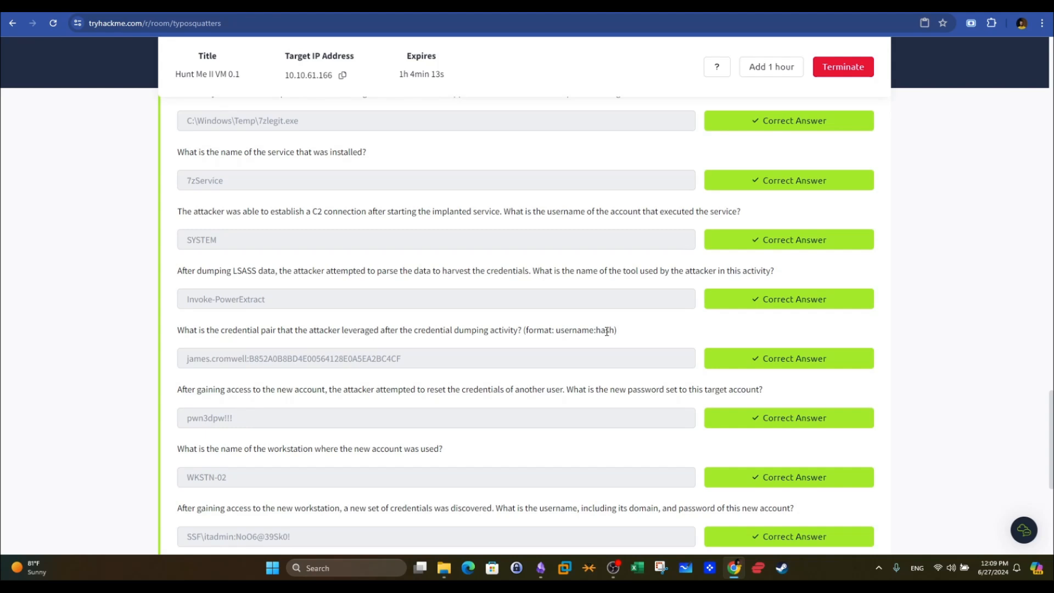
Check the sekurlsa::pth command on The Hacker Tools page and search the Elastic logs for *sekurlsa*
left_click(433, 6)
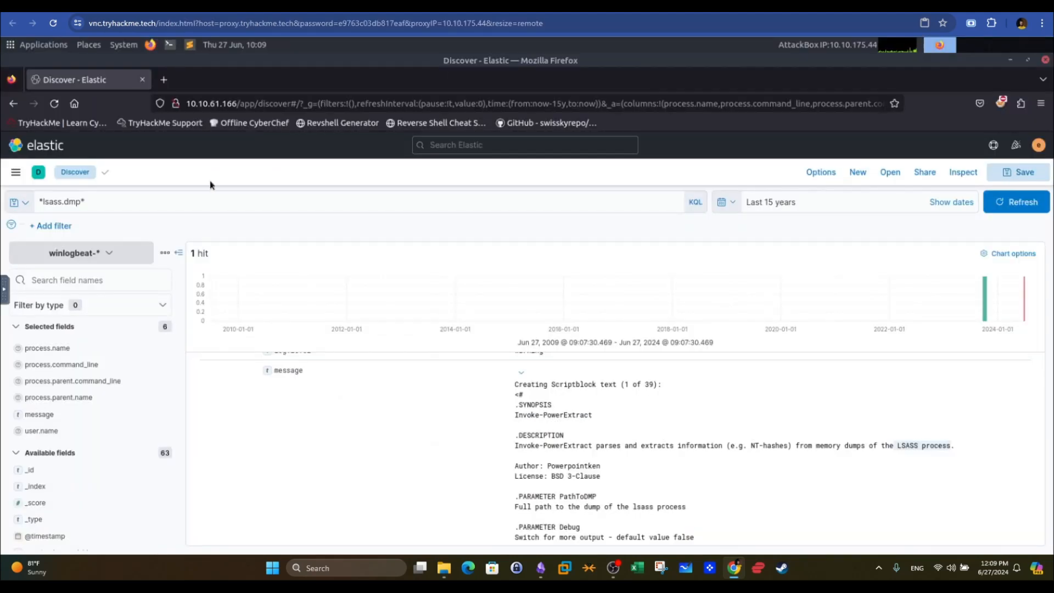
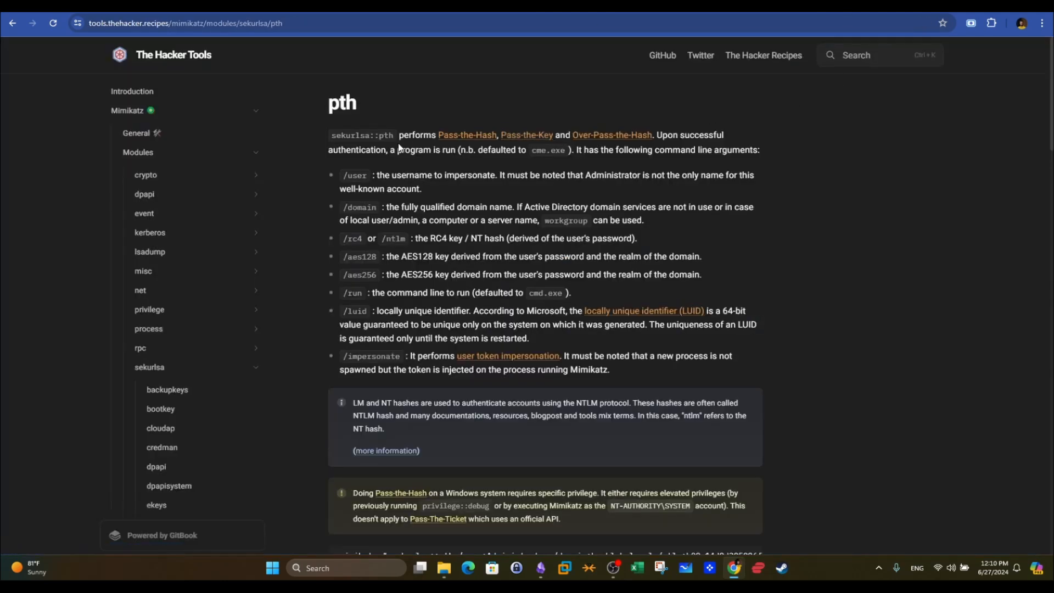
left_click_drag(330, 137, 395, 142)
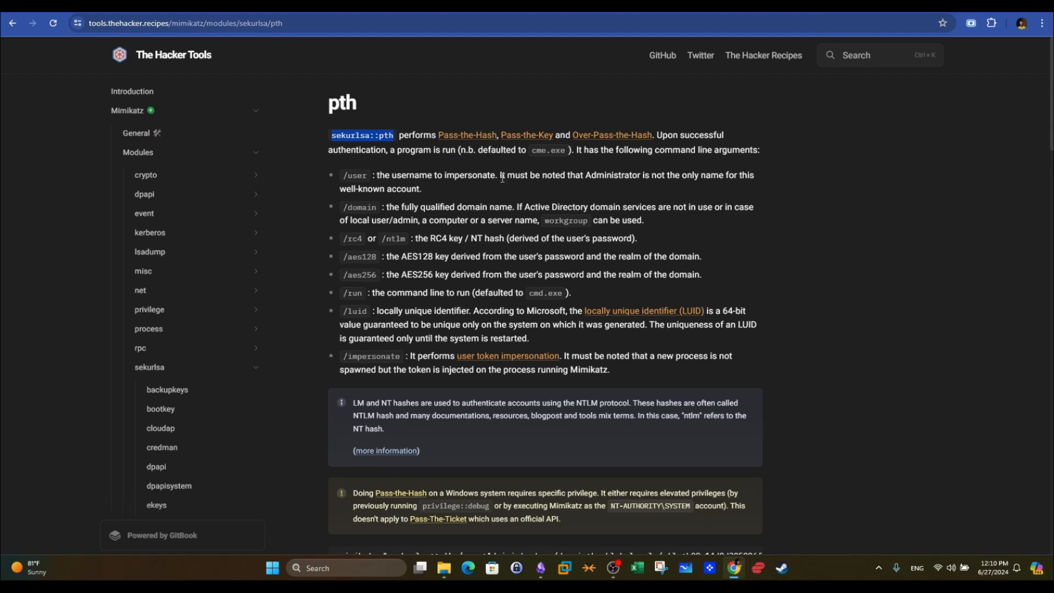
left_click(159, 5)
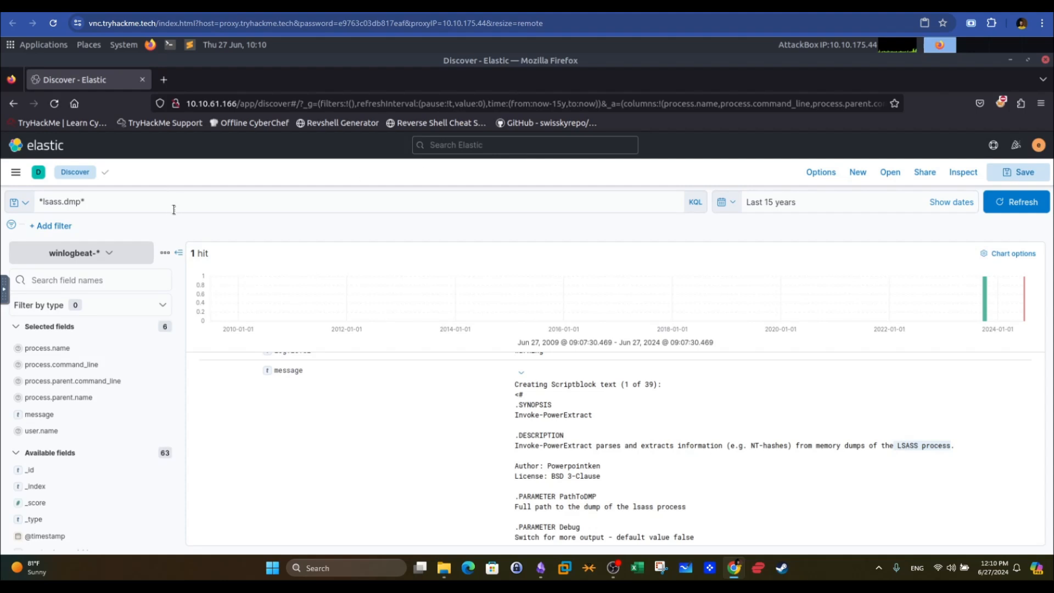
left_click(173, 204)
left_click_drag(82, 202, 44, 203)
type("sekurlsa*")
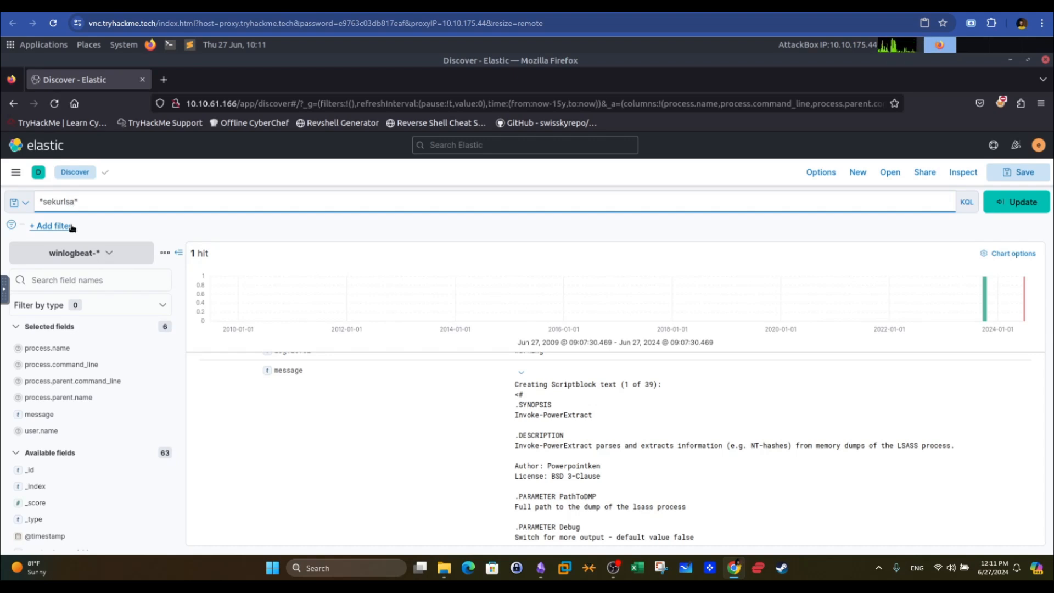
key("Return")
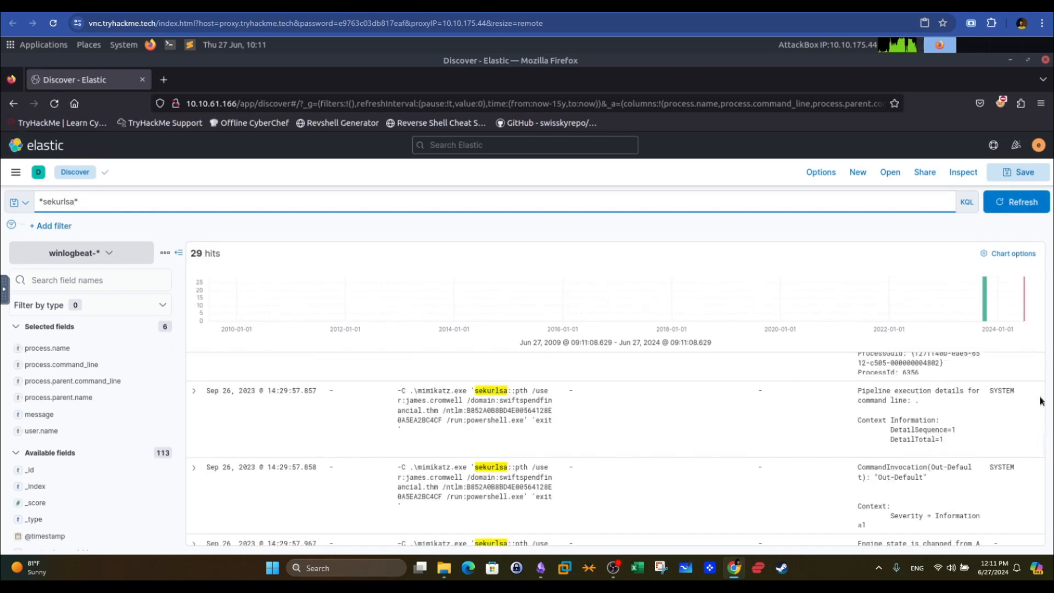
Examine the earliest mimikatz event's command line for the pass-the-hash module, the impersonated username and the NTLM hash
left_click_drag(1046, 439, 1037, 333)
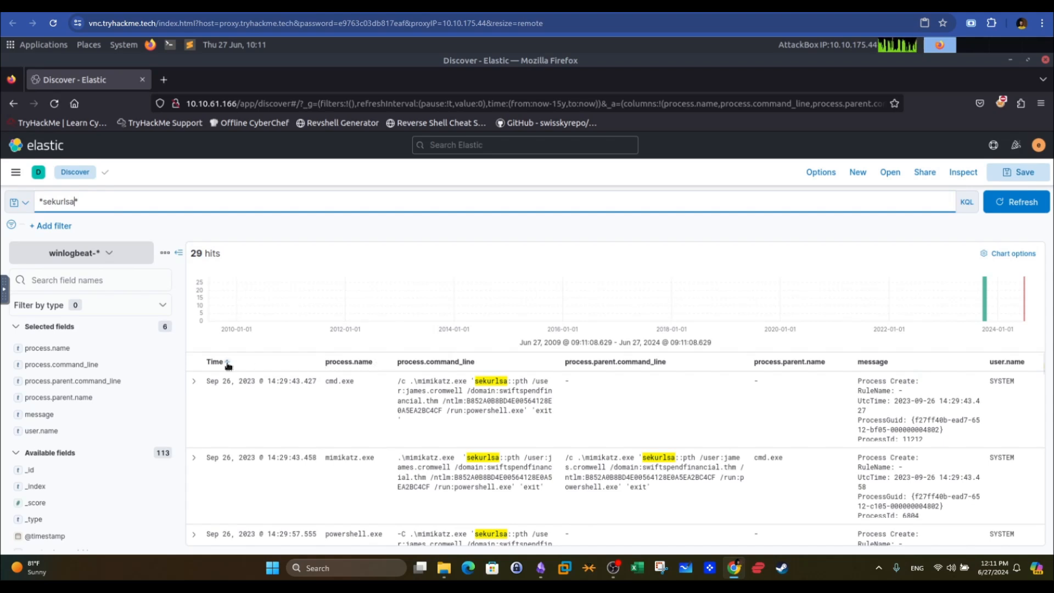
left_click(407, 383)
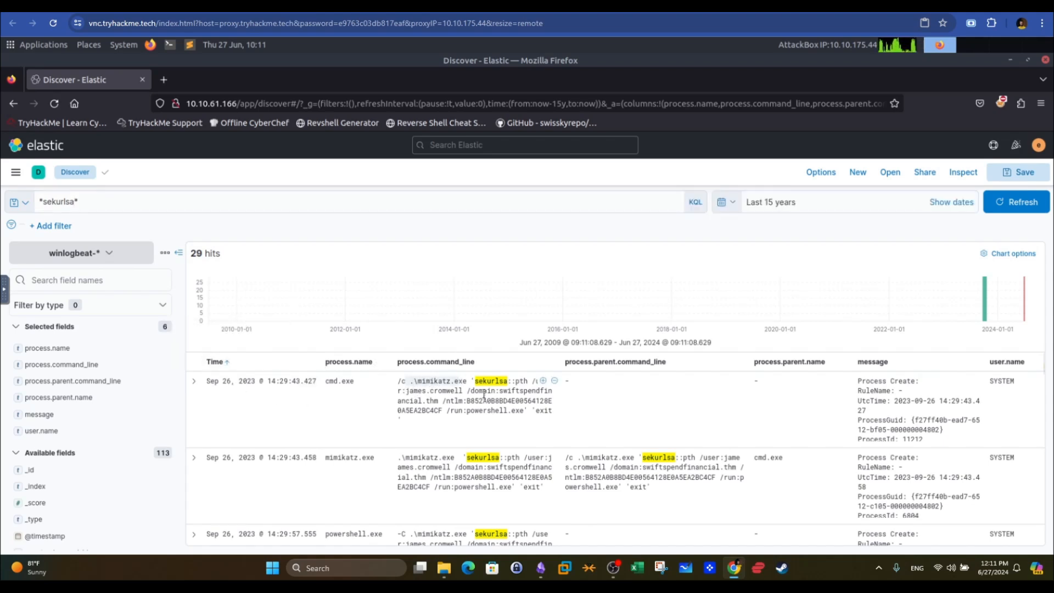
left_click_drag(476, 381, 520, 381)
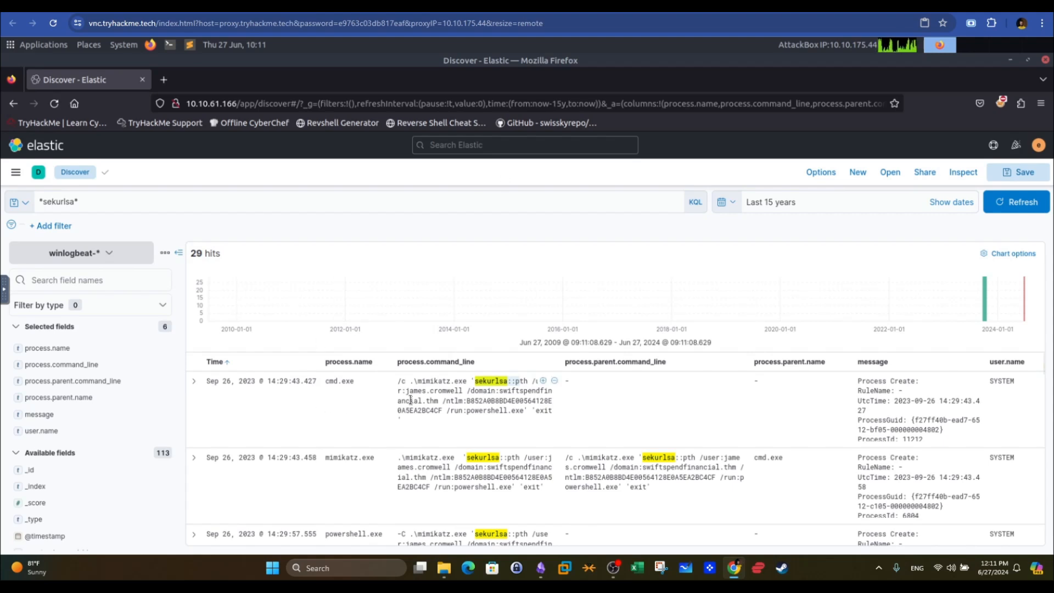
left_click_drag(406, 394, 455, 393)
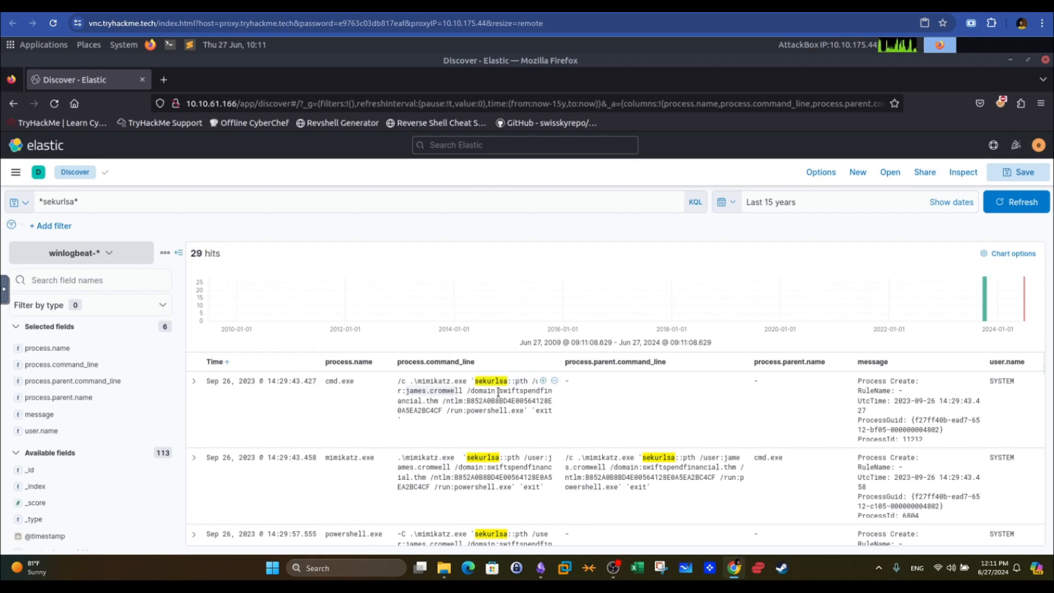
left_click(446, 403)
left_click_drag(466, 401, 440, 412)
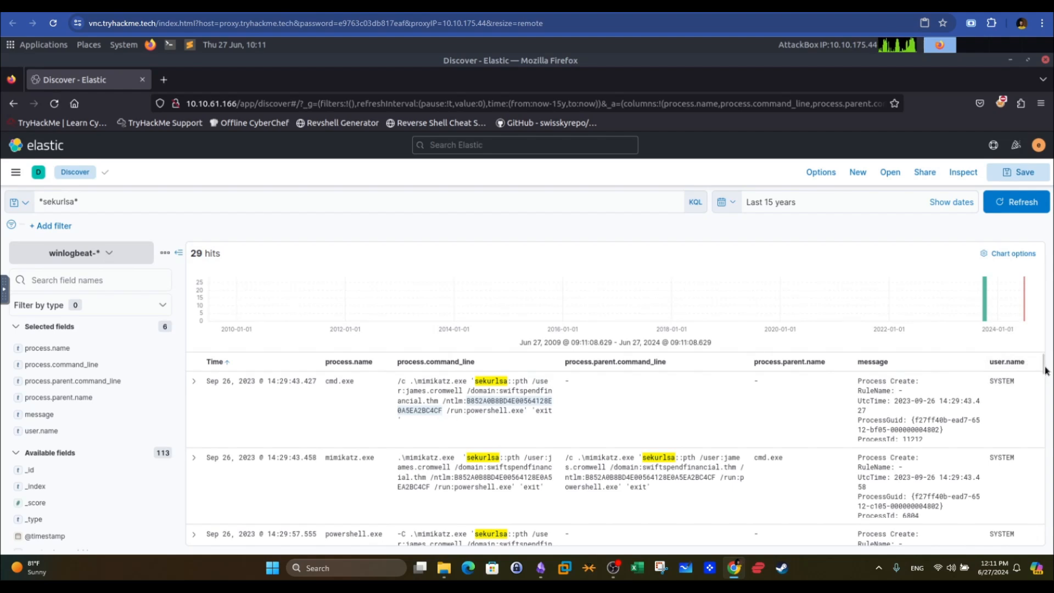
Check the later sekurlsa events for another impersonated account, then return to the earliest event
left_click_drag(1045, 372, 1034, 477)
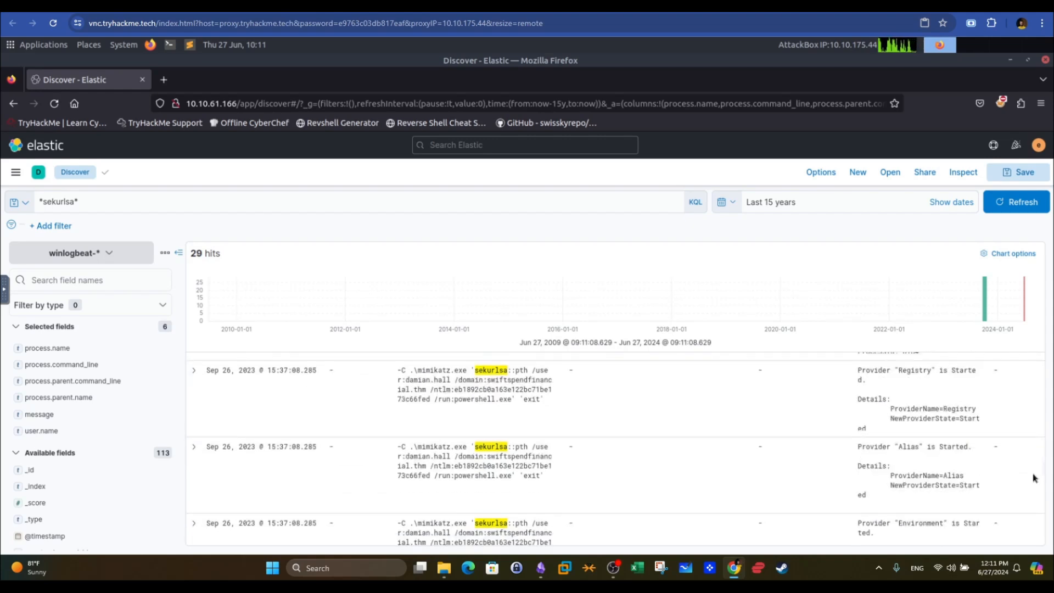
left_click_drag(405, 460, 451, 458)
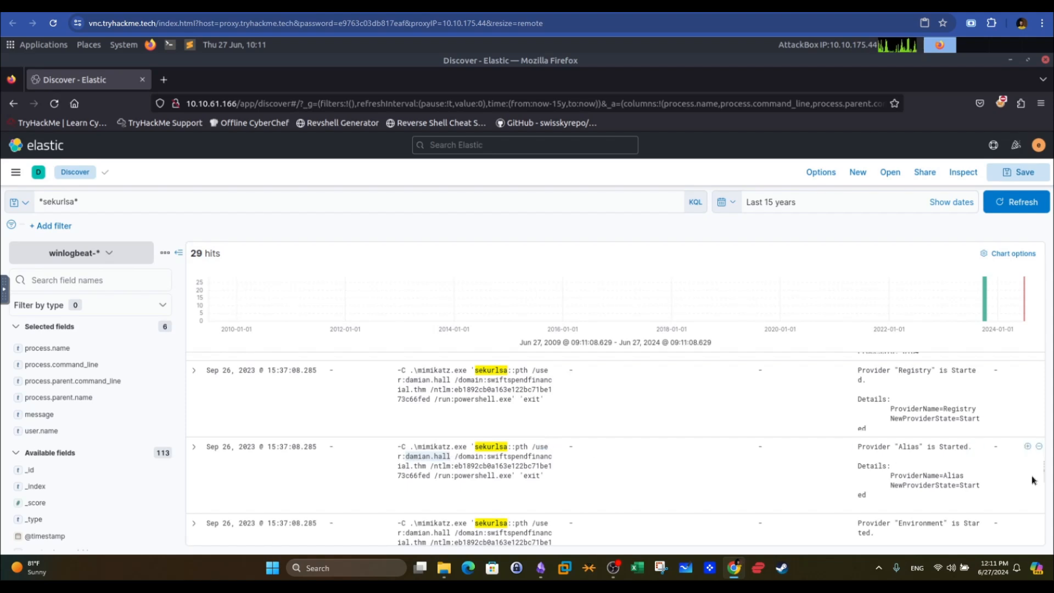
left_click_drag(1044, 463, 1038, 360)
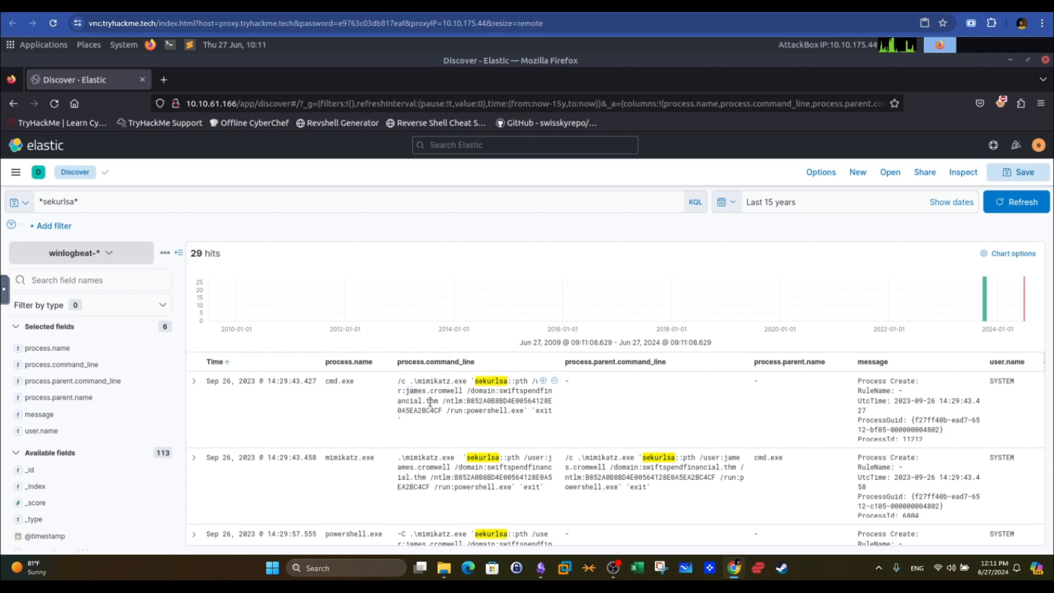
Compare the room's credential-pair answer with the username and hash in the logged mimikatz command
left_click(285, 5)
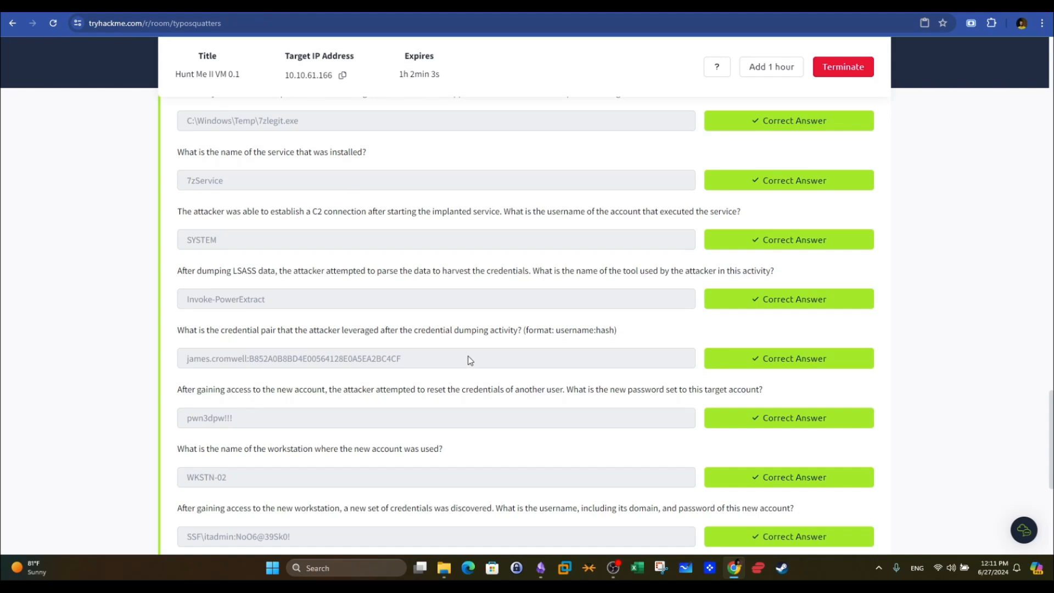
left_click_drag(428, 359, 163, 358)
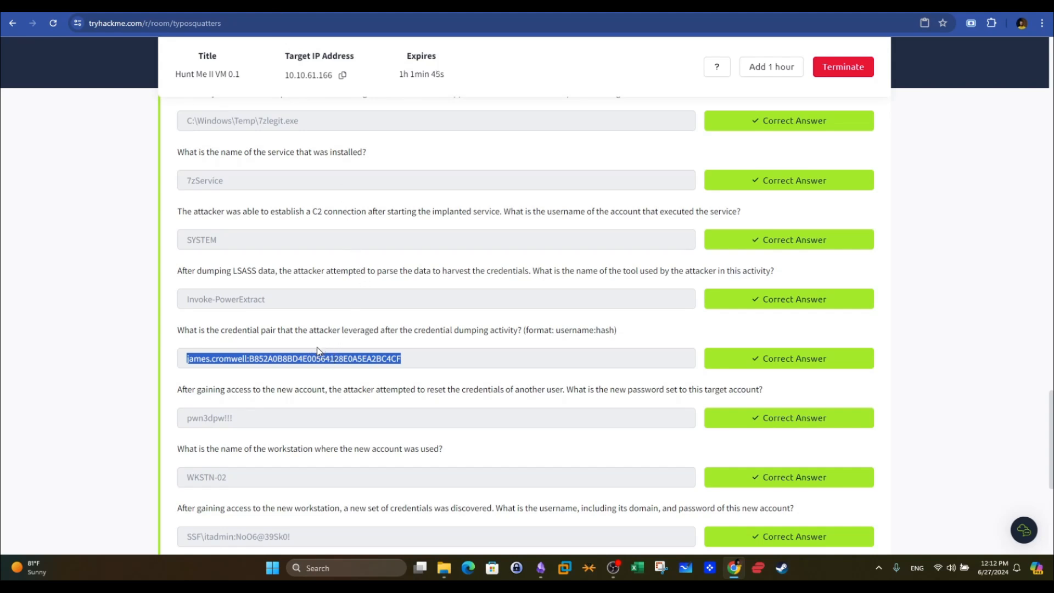
left_click(339, 5)
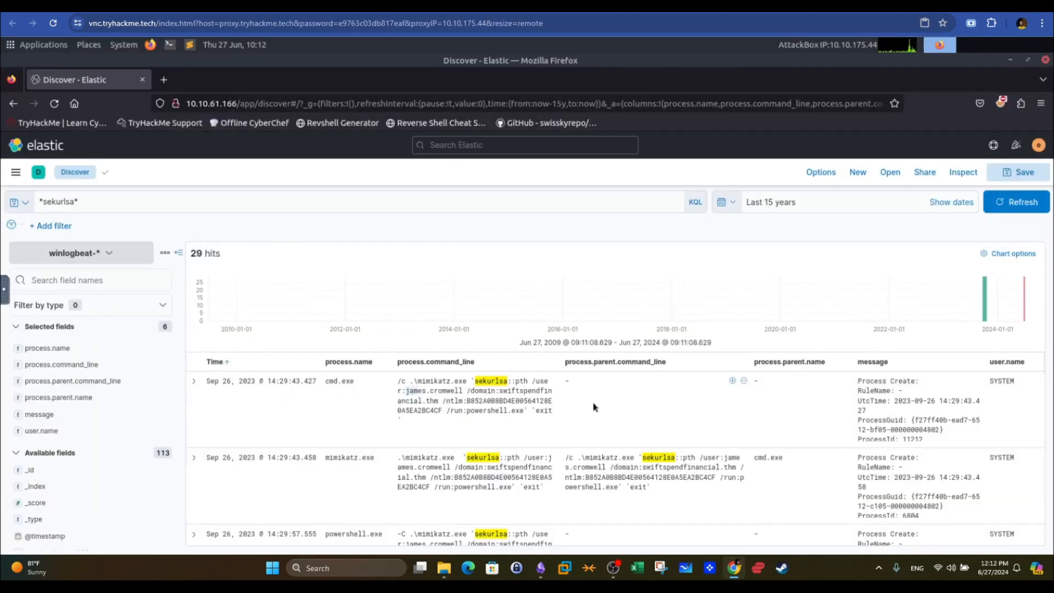
Return to the TryHackMe room and read the question about the new password set on the target account
left_click(494, 5)
left_click(541, 346)
left_click_drag(542, 354, 307, 387)
left_click_drag(438, 355, 125, 355)
left_click_drag(337, 389, 767, 401)
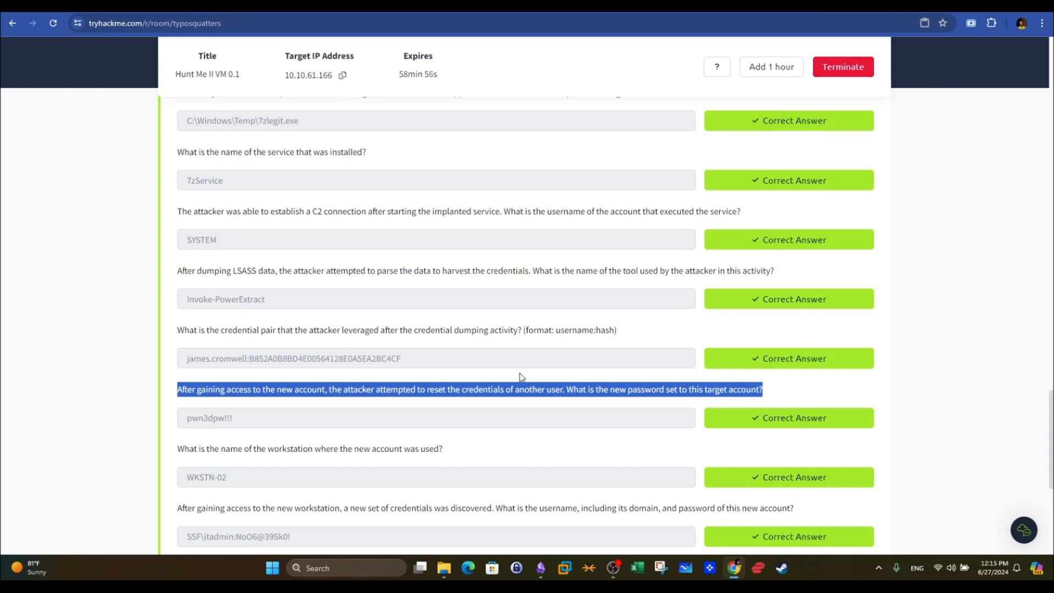
Replace the Elastic query with *net.exe* and run it
left_click(507, 7)
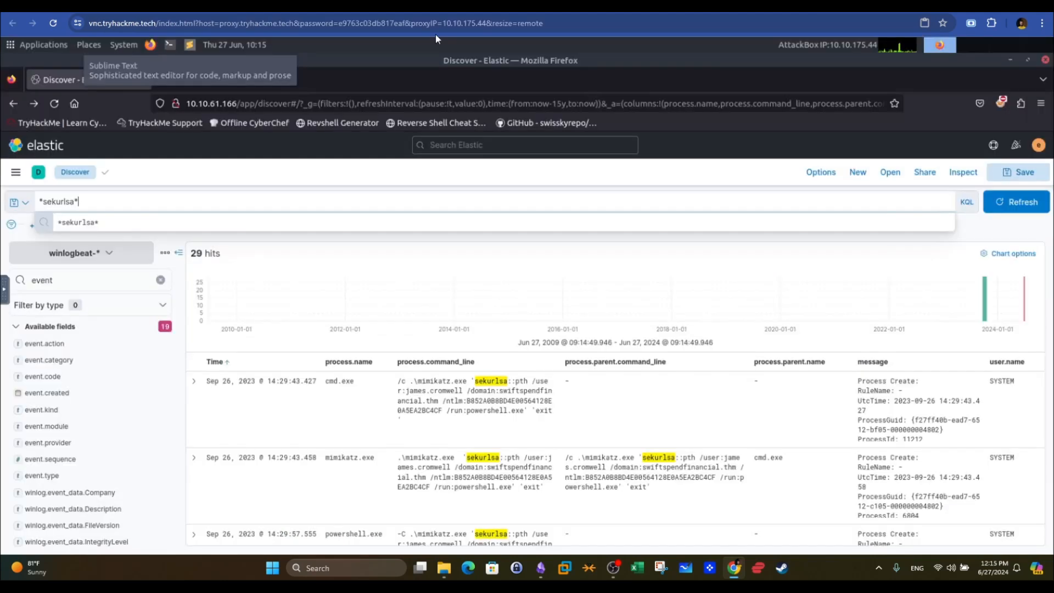
double_click(45, 206)
type("net.exe*")
key("Return")
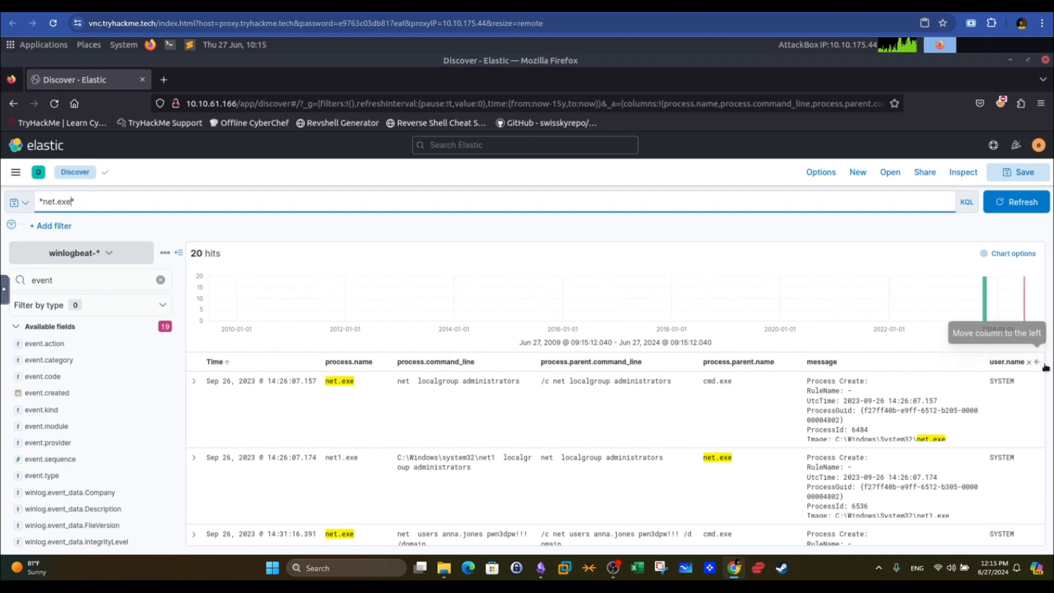
Examine the net users command in the 14:31:16.391 event for the target account and its new password
scroll(1044, 367, "down", 2)
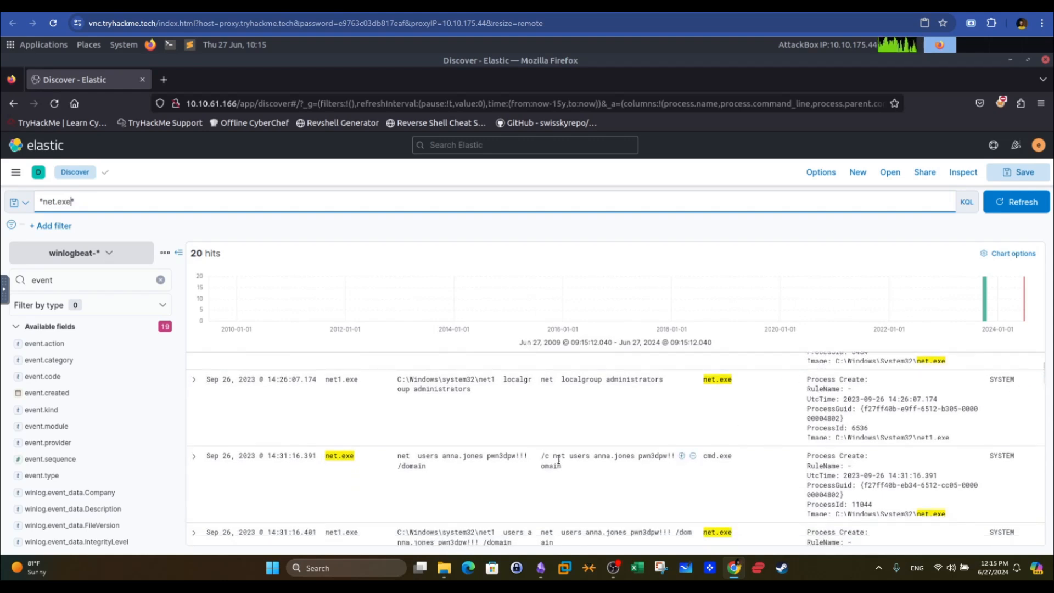
left_click_drag(555, 457, 589, 456)
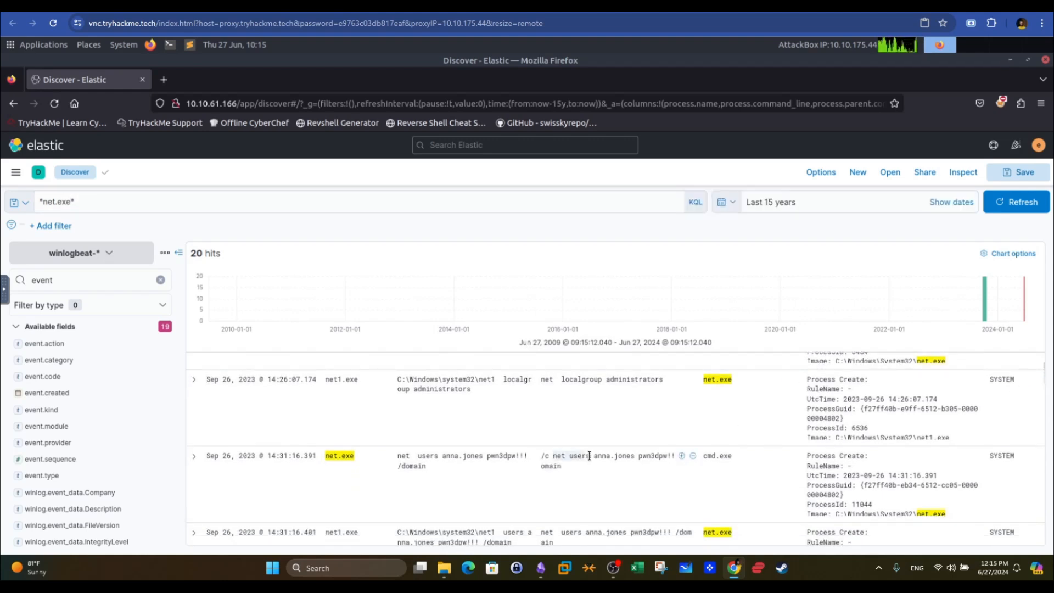
left_click_drag(639, 458, 679, 458)
left_click_drag(574, 467, 535, 470)
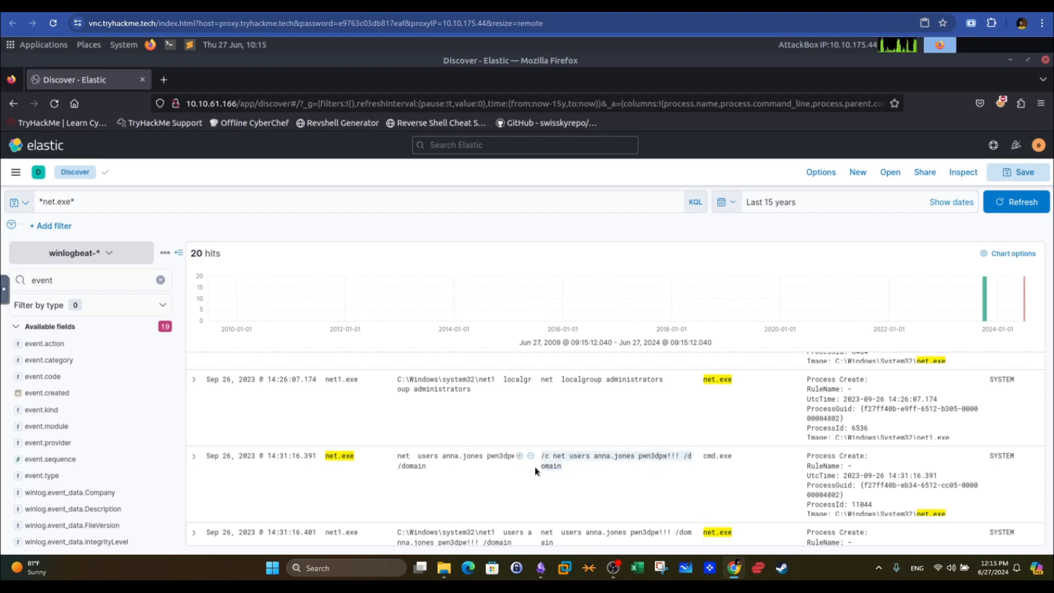
left_click(620, 457)
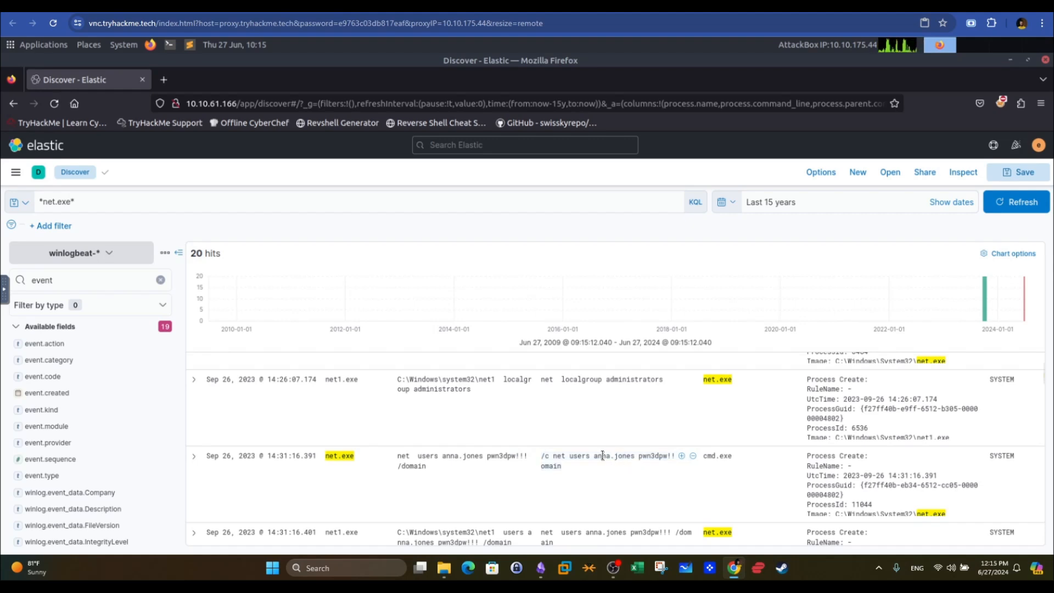
left_click_drag(593, 456, 635, 456)
Review the remaining net.exe events for repeated password resets and other net users commands
scroll(1045, 396, "down", 2)
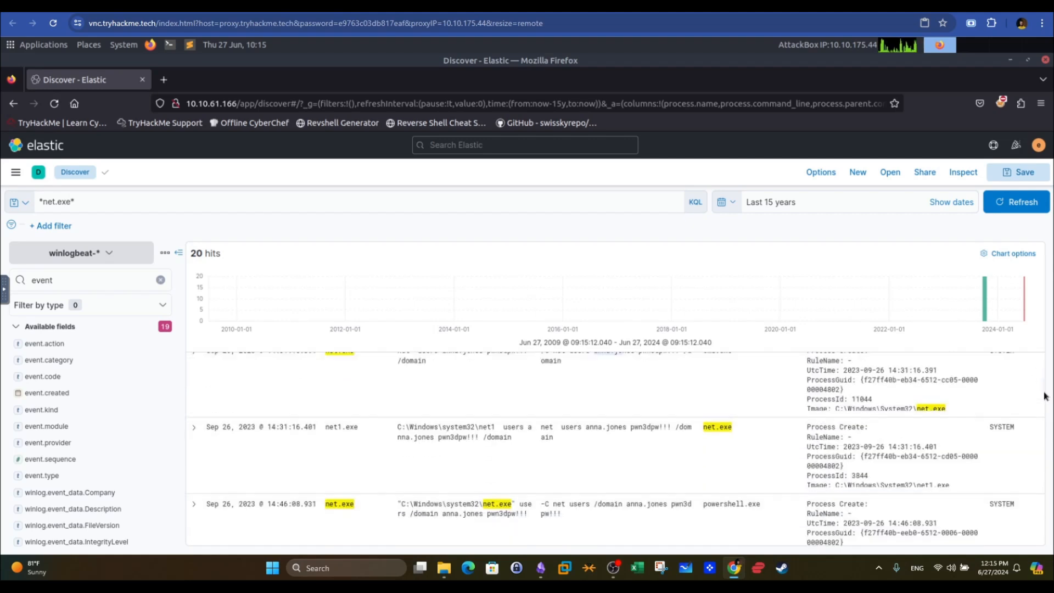
scroll(1045, 397, "down", 1)
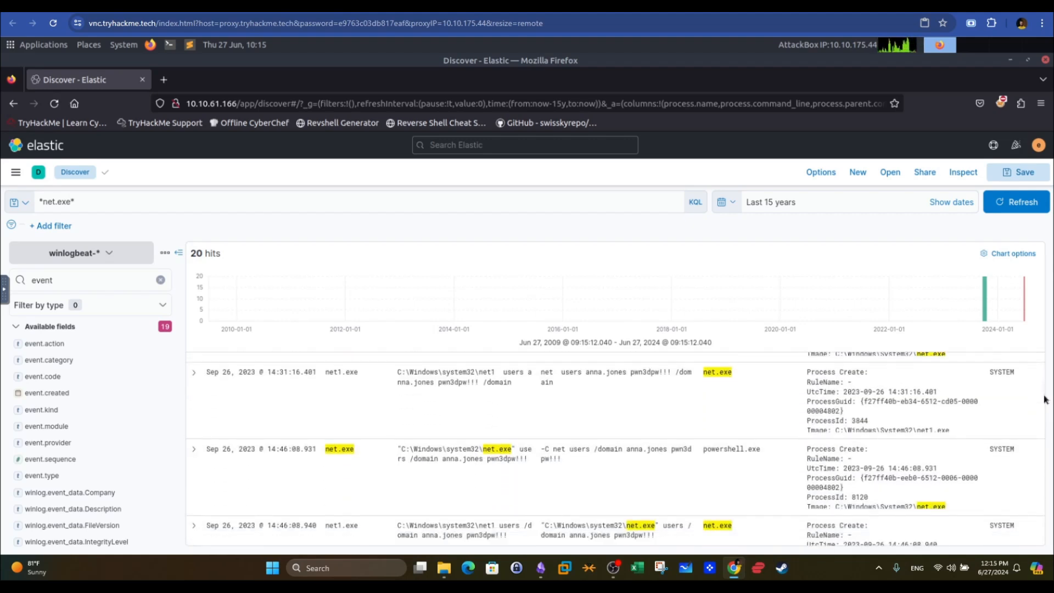
scroll(1044, 401, "down", 1)
scroll(1045, 412, "down", 1)
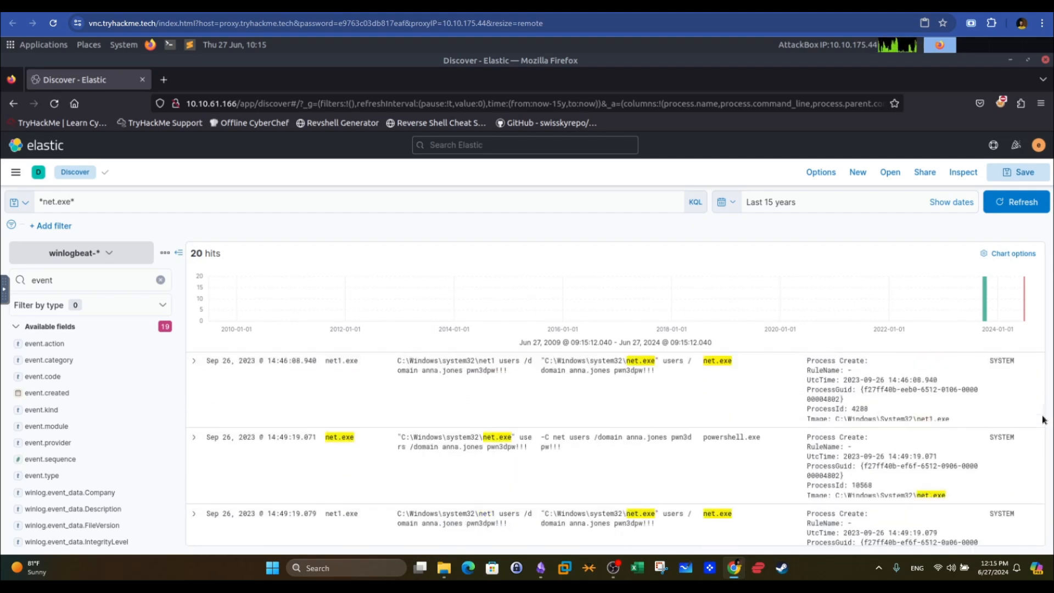
scroll(1042, 423, "down", 1)
scroll(1040, 439, "down", 2)
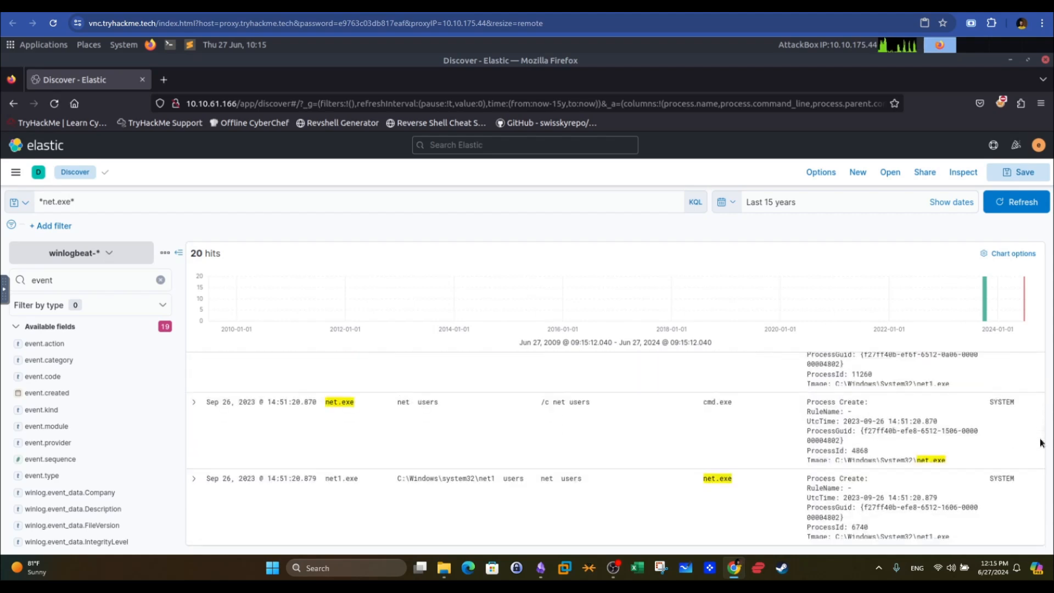
Check the net.exe events up to the last one for local and domain group commands, and return to the 14:31:16.391 event
scroll(1041, 453, "down", 1)
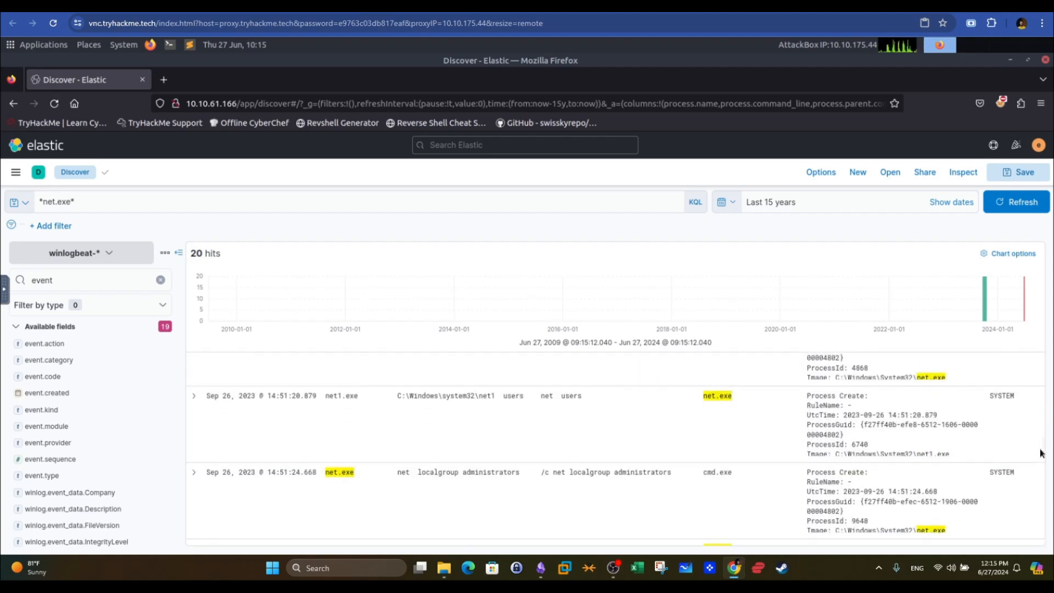
scroll(1040, 453, "down", 5)
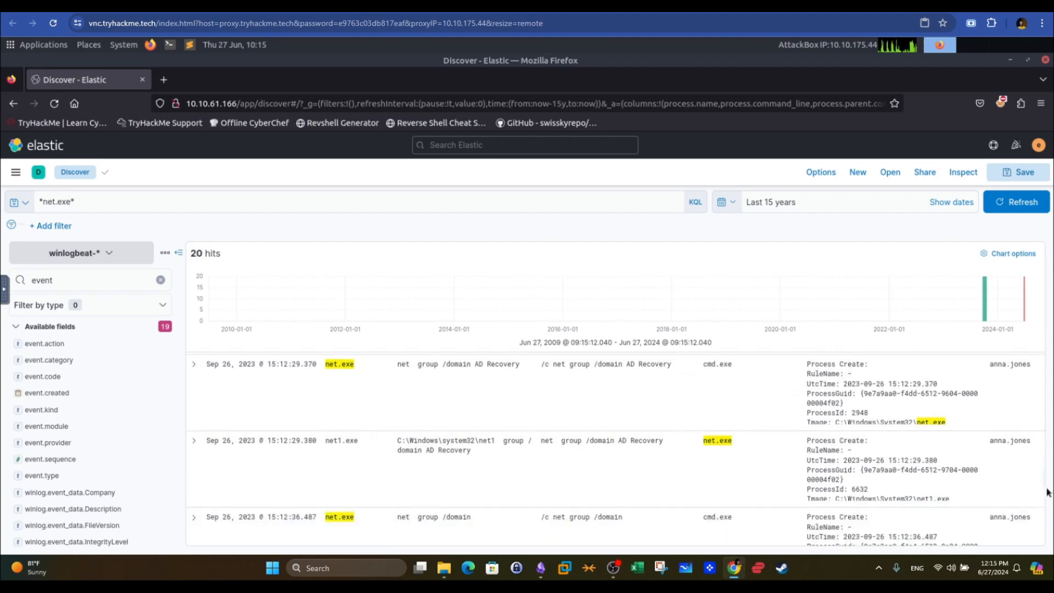
scroll(1045, 510, "down", 6)
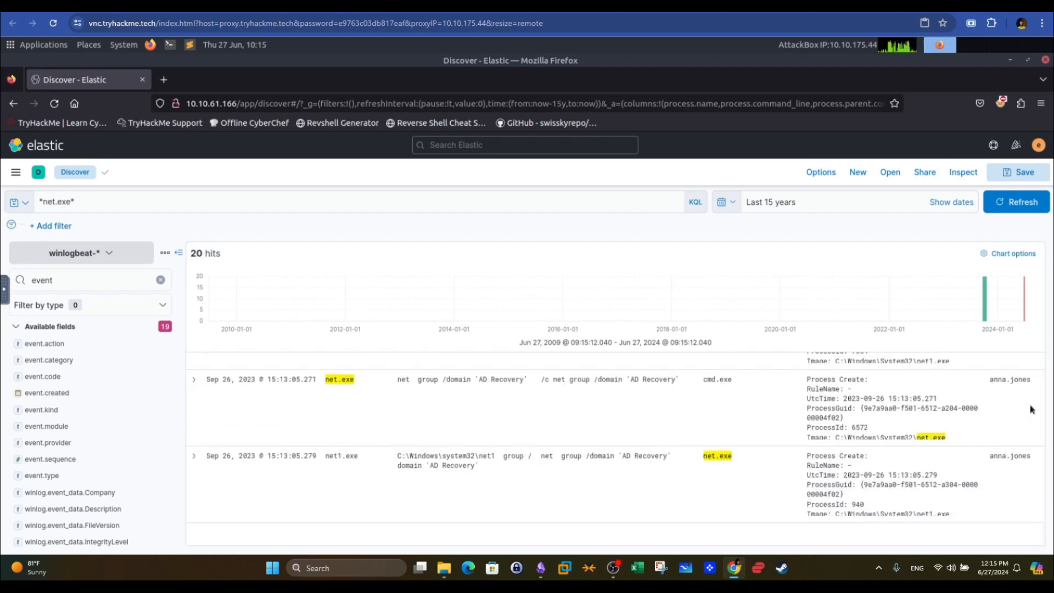
scroll(1034, 369, "up", 15)
scroll(1026, 372, "down", 1)
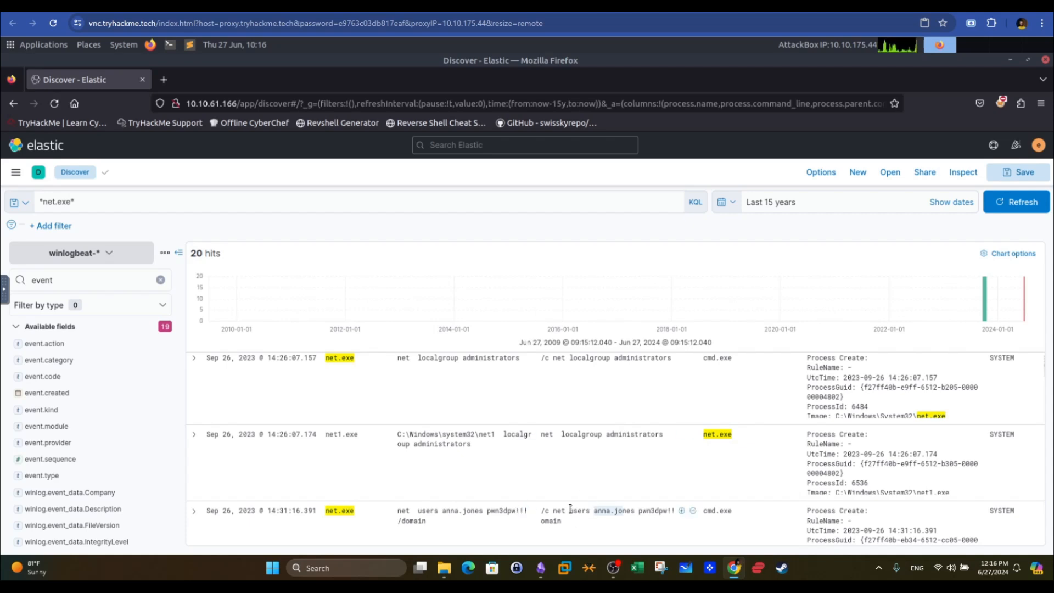
Compare the new-password answer in the TryHackMe room with the net users command in the 14:31:16.391 event in Elastic
key("ctrl+Tab")
left_click_drag(235, 421, 187, 426)
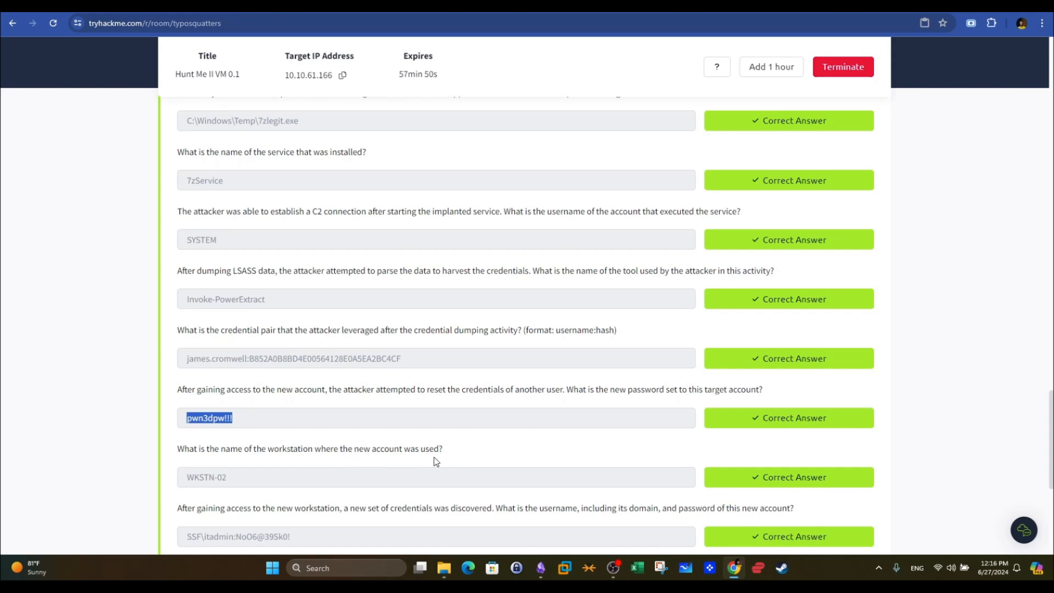
key("ctrl+Tab")
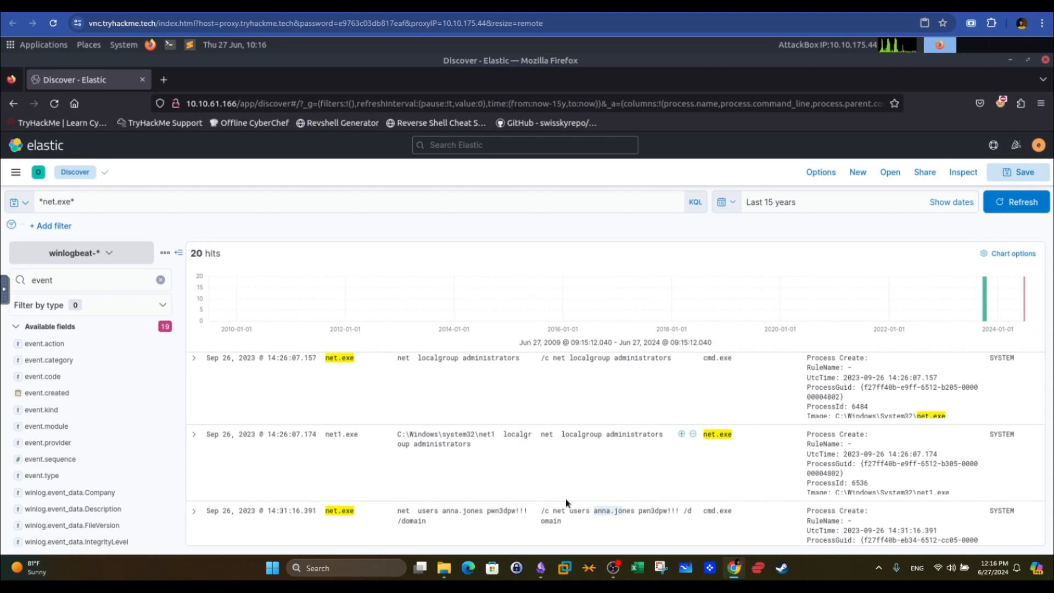
left_click(641, 510)
left_click_drag(641, 510, 671, 508)
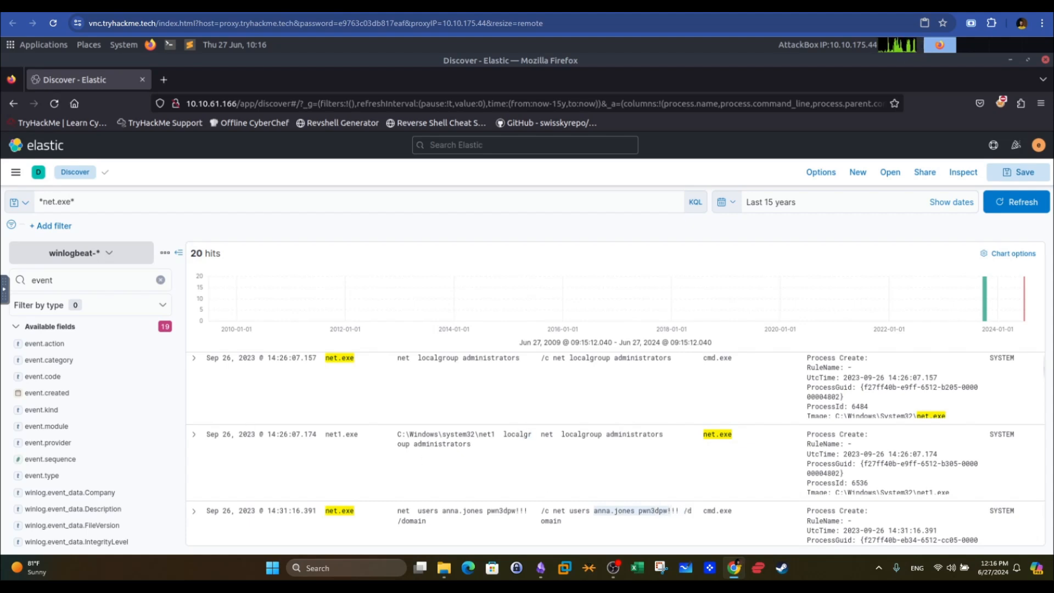
Replace the query with event.code: 4672 AND user.name matching the reset account's first name between wildcards, and refresh the results
left_click(97, 202)
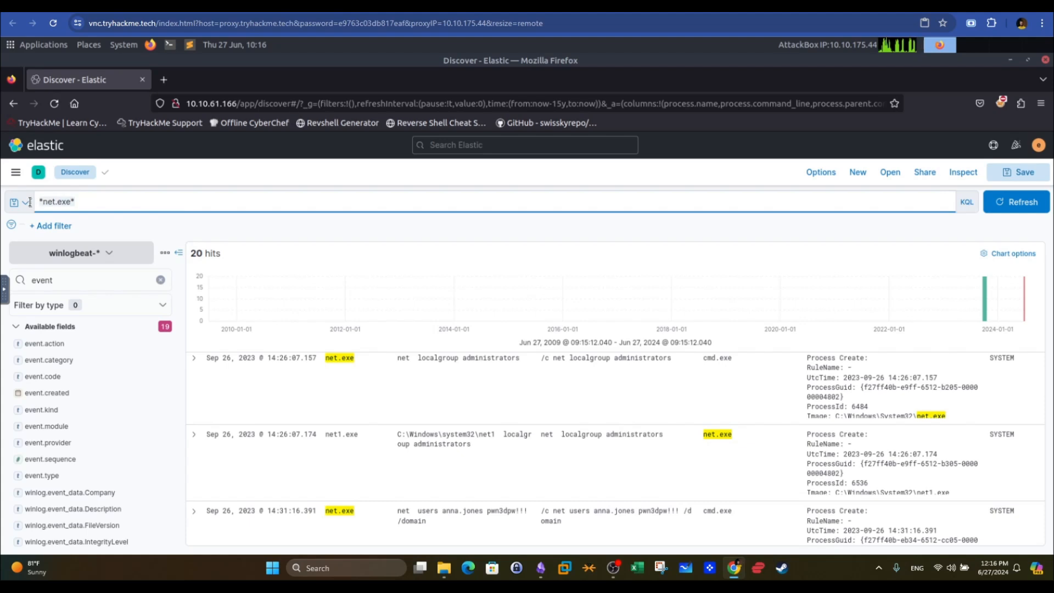
type("win")
key("BackSpace")
key("BackSpace")
key("BackSpace")
type("event.code:")
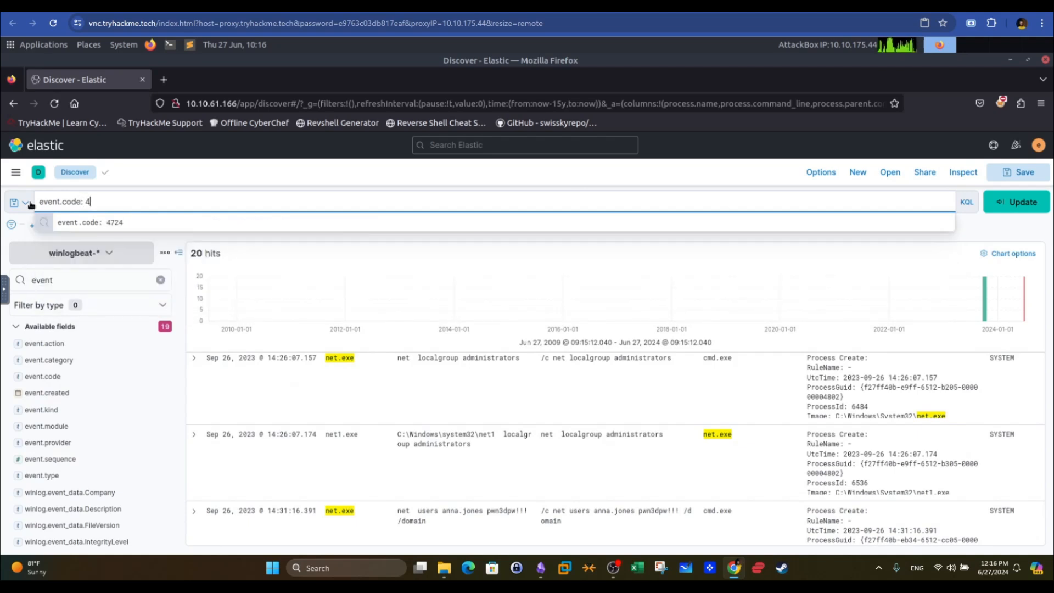
type(" 4672")
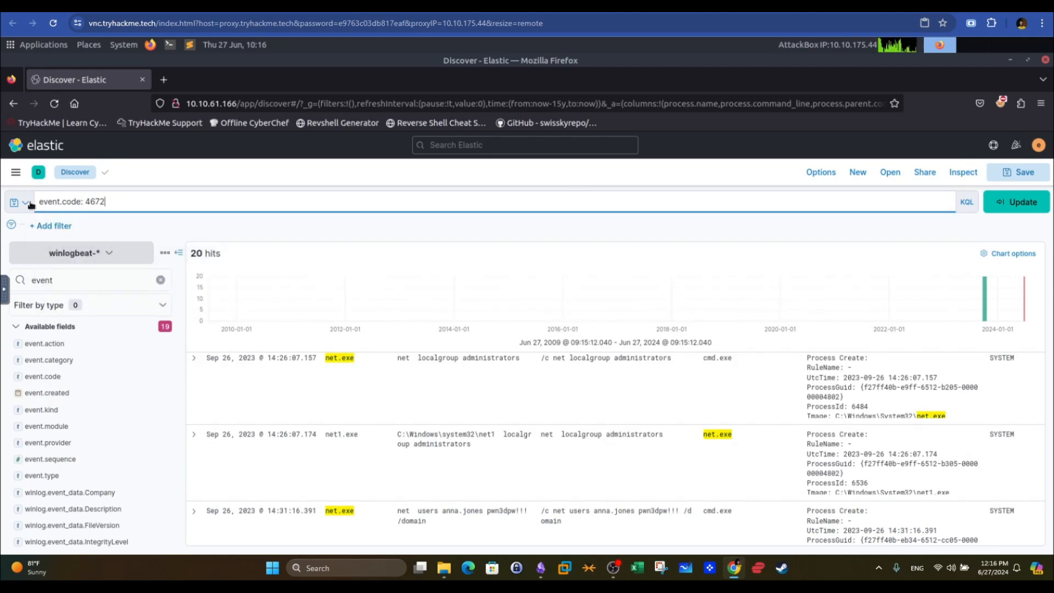
type(" AND ")
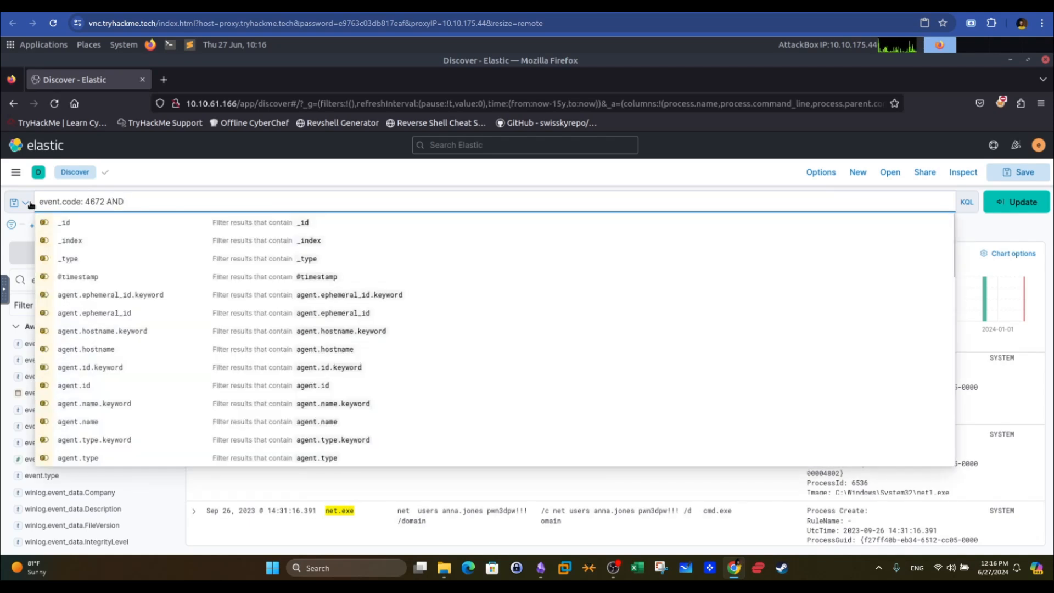
type("user.name:")
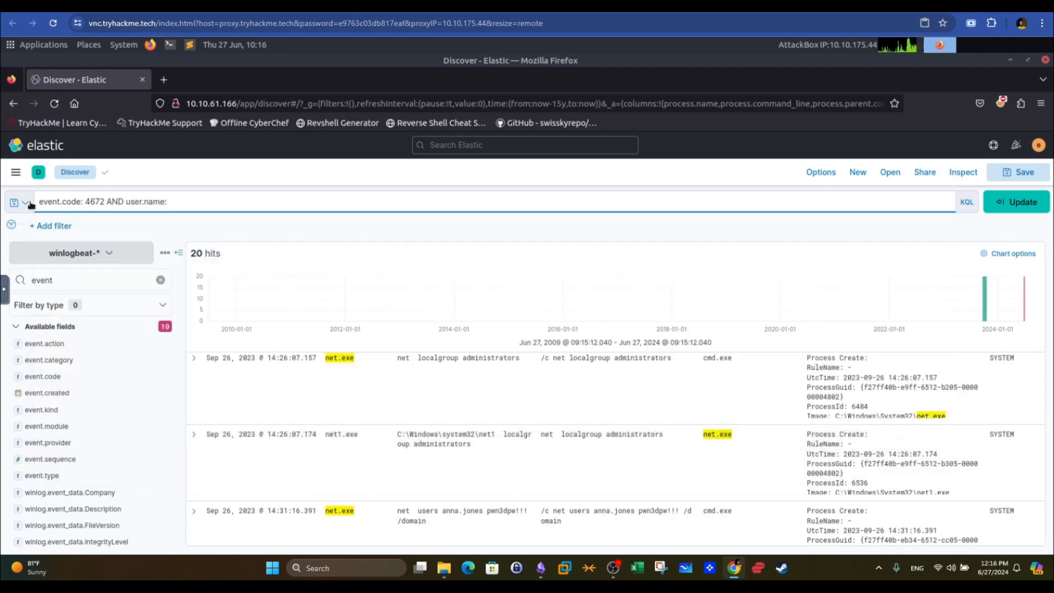
type(" *anna*")
key("Return")
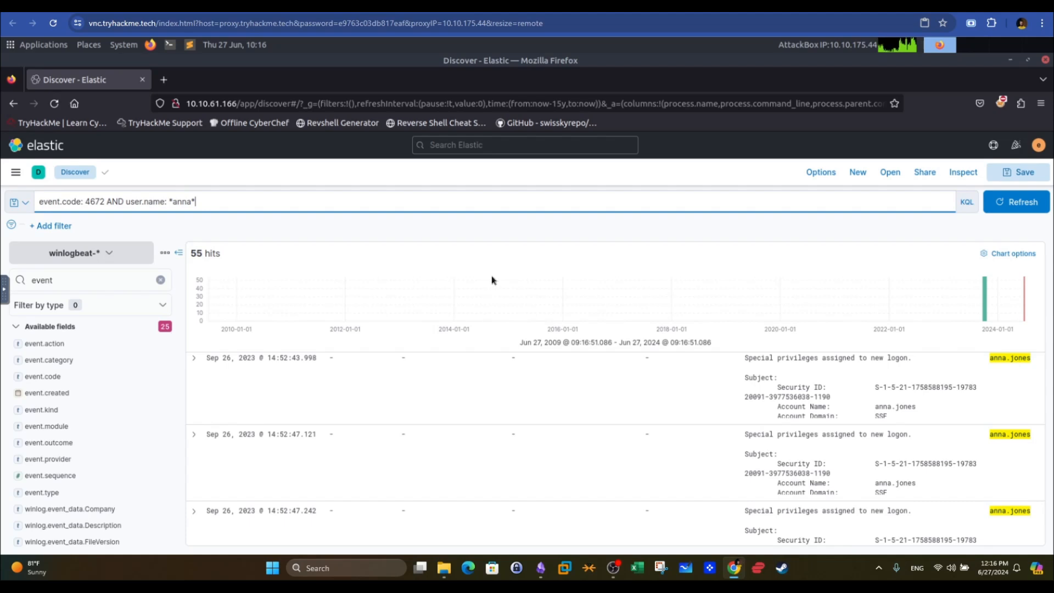
left_click(1029, 209)
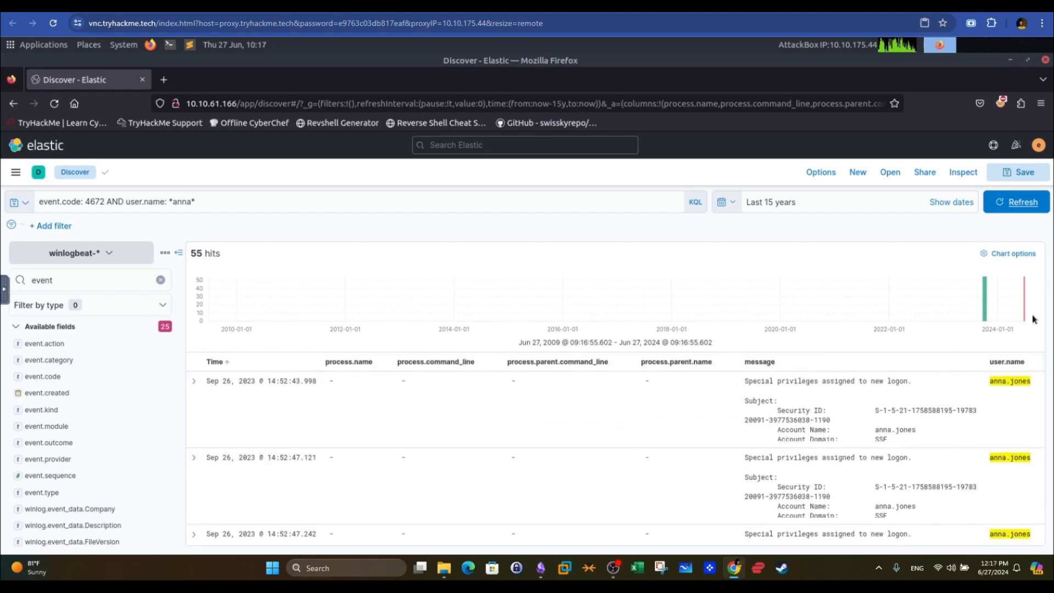
Search the available fields for host and add host.hostname as a results column
left_click(40, 280)
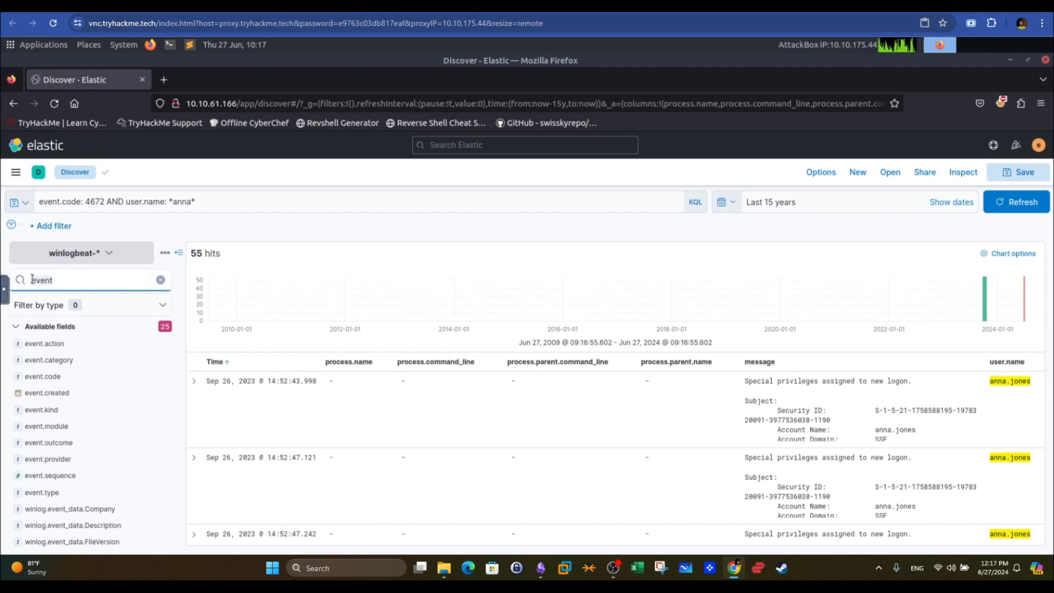
key("ctrl+a")
type("host")
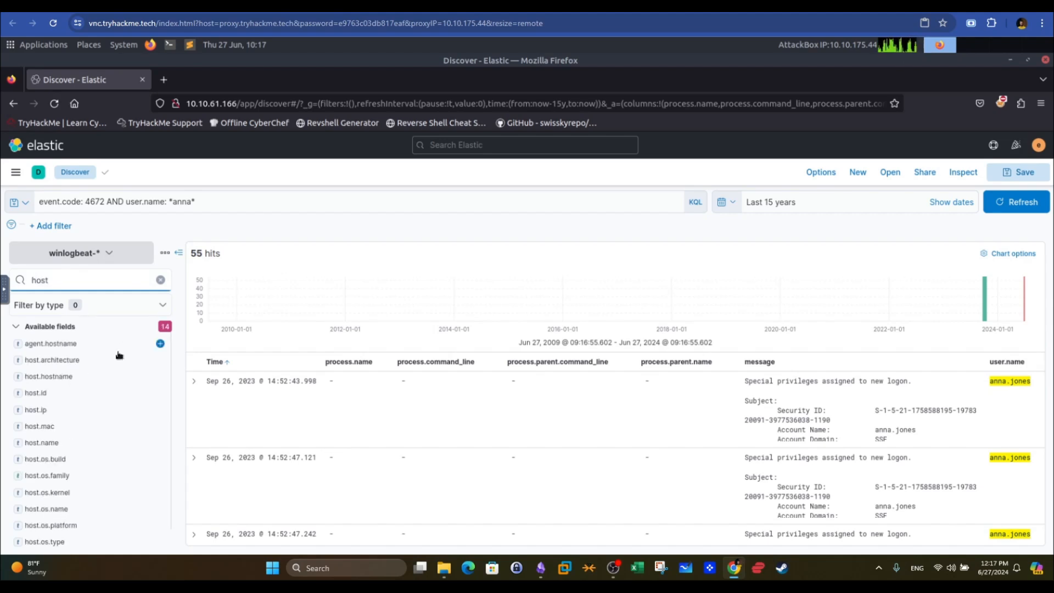
left_click(160, 378)
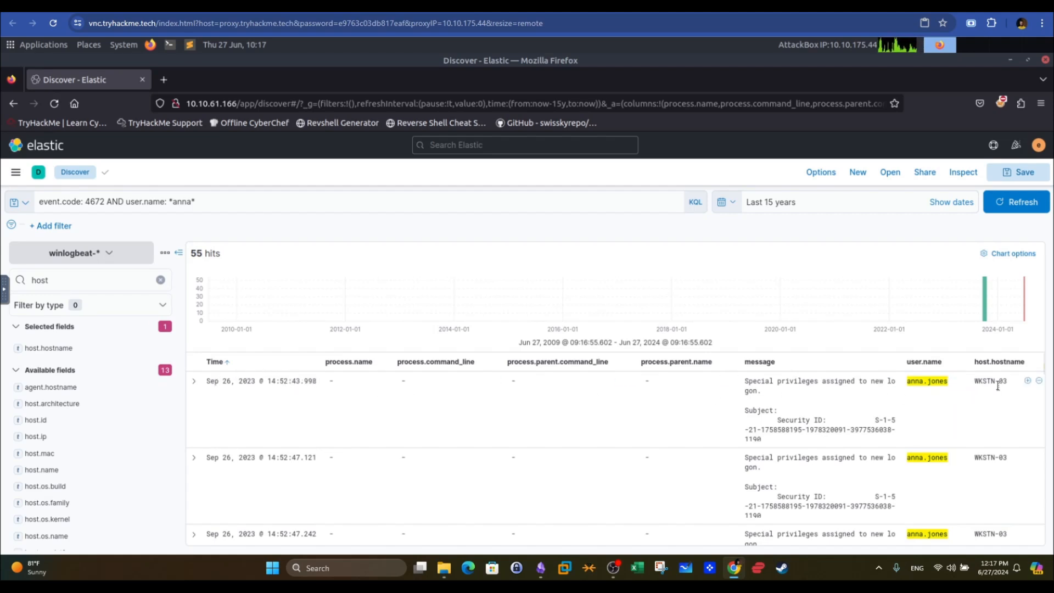
Examine the hostnames of the 4672 logon events to identify which workstations the reset account was used on
mouse_move(1007, 381)
left_mouse_down()
mouse_move(983, 380)
mouse_move(1008, 382)
left_mouse_up()
left_click_drag(1046, 377, 1042, 417)
scroll(1042, 417, "up", 3)
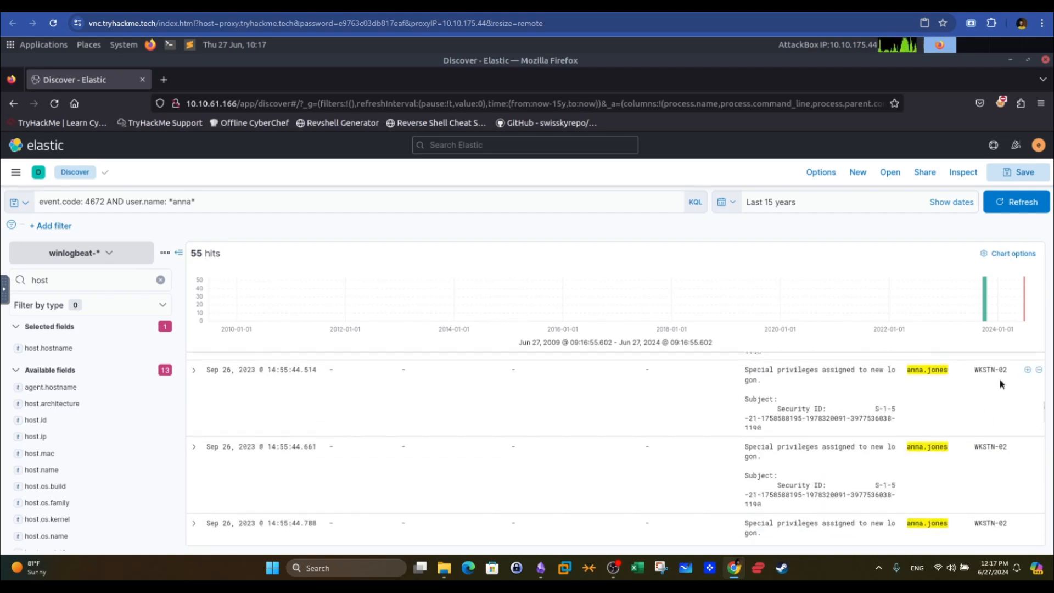
mouse_move(998, 370)
left_mouse_down()
mouse_move(982, 370)
mouse_move(1007, 370)
left_mouse_up()
scroll(1041, 356, "up", 5)
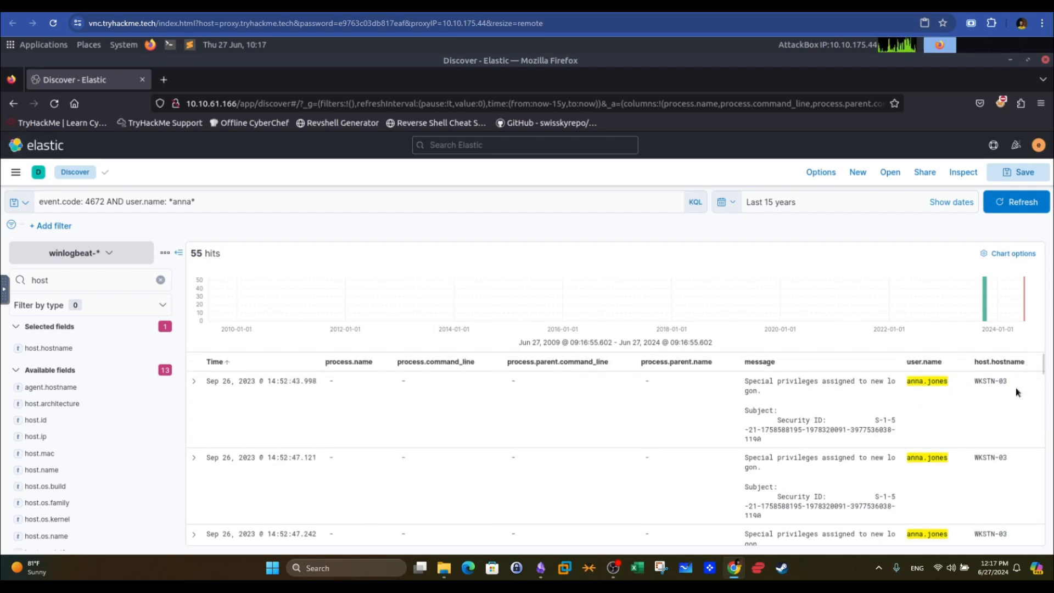
left_click_drag(974, 381, 1009, 385)
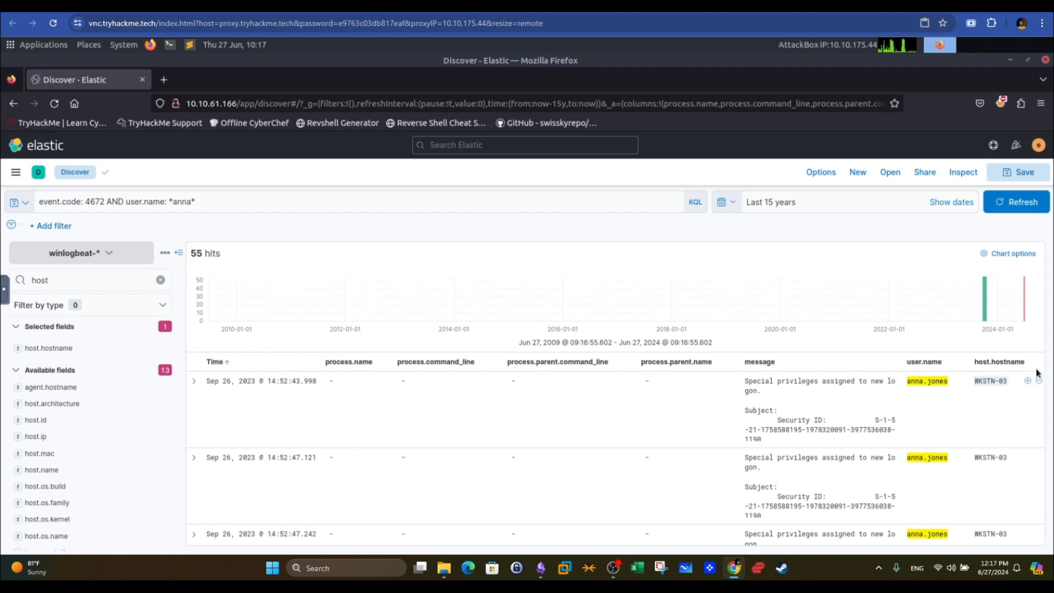
scroll(1044, 384, "down", 3)
scroll(1043, 384, "down", 10)
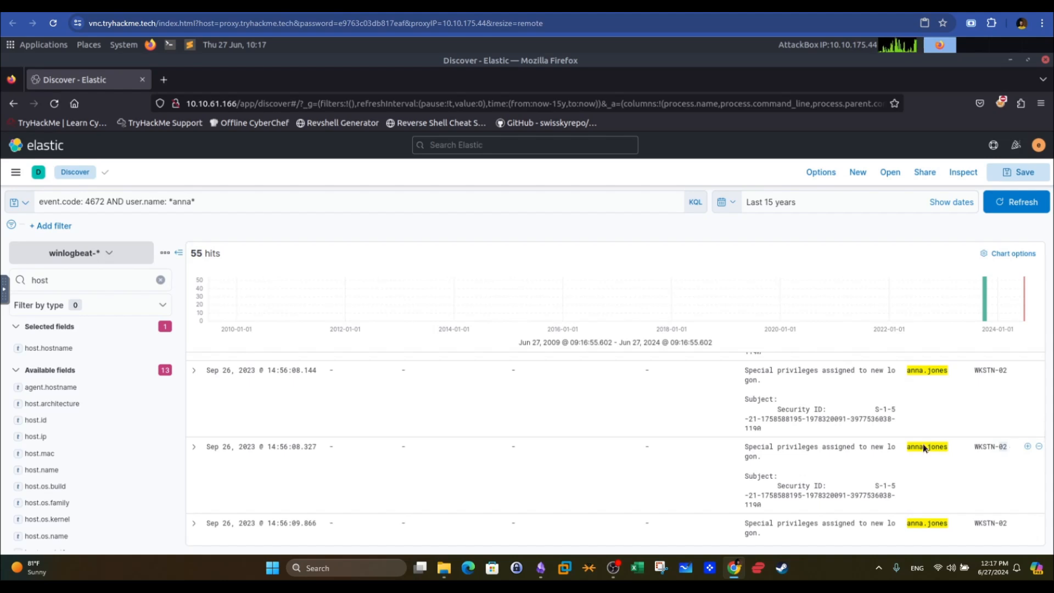
Switch to the TryHackMe room and check the answer for the workstation where the new account was used
left_click(429, 7)
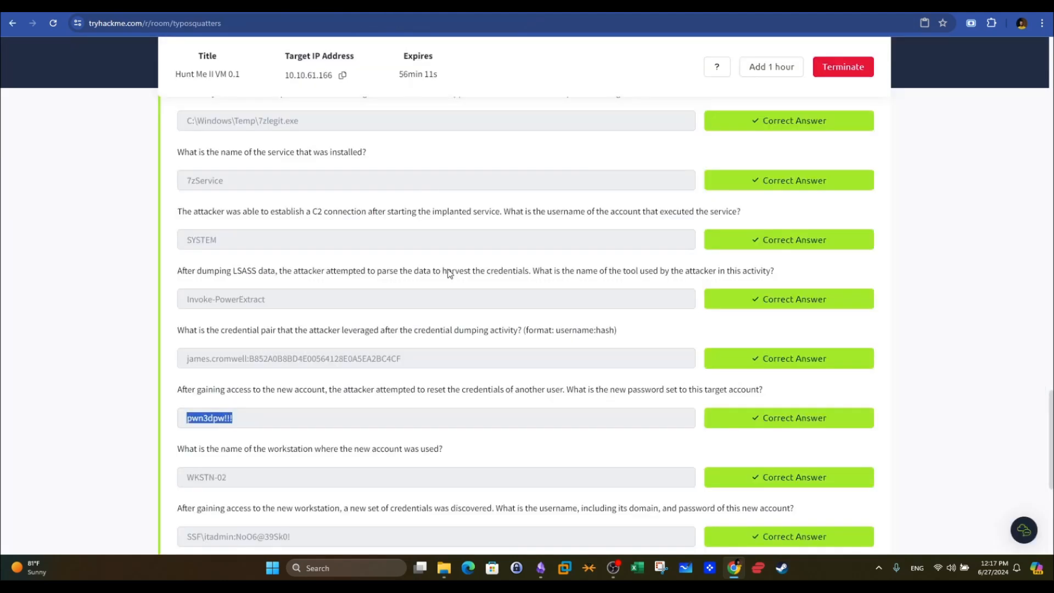
triple_click(248, 480)
scroll(266, 481, "down", 5)
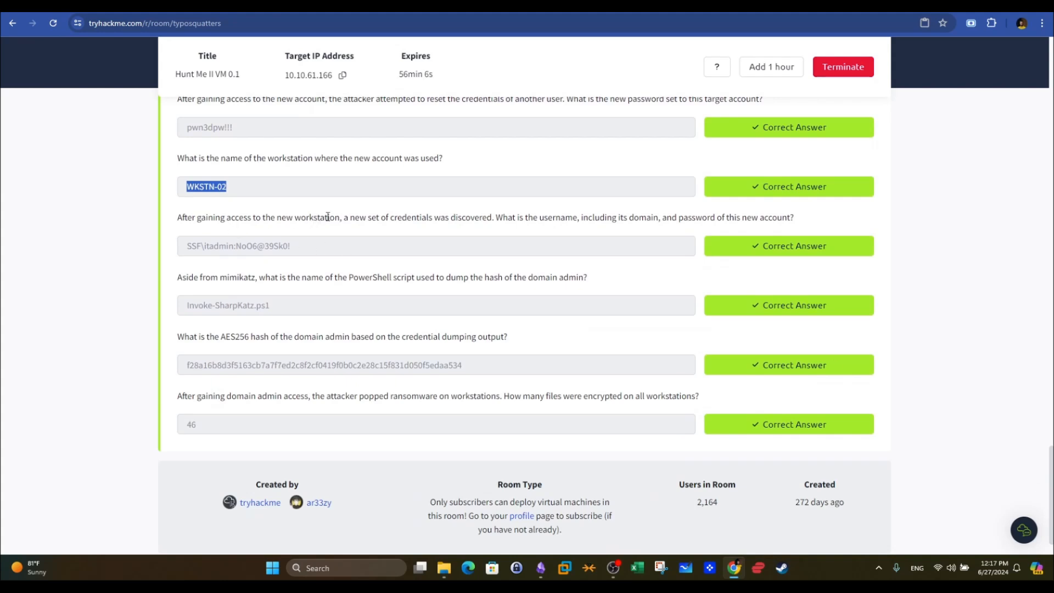
left_click_drag(222, 186, 192, 185)
Read the room question about the new credentials discovered on the workstation, noting the required username, domain and password
left_click_drag(487, 217, 344, 217)
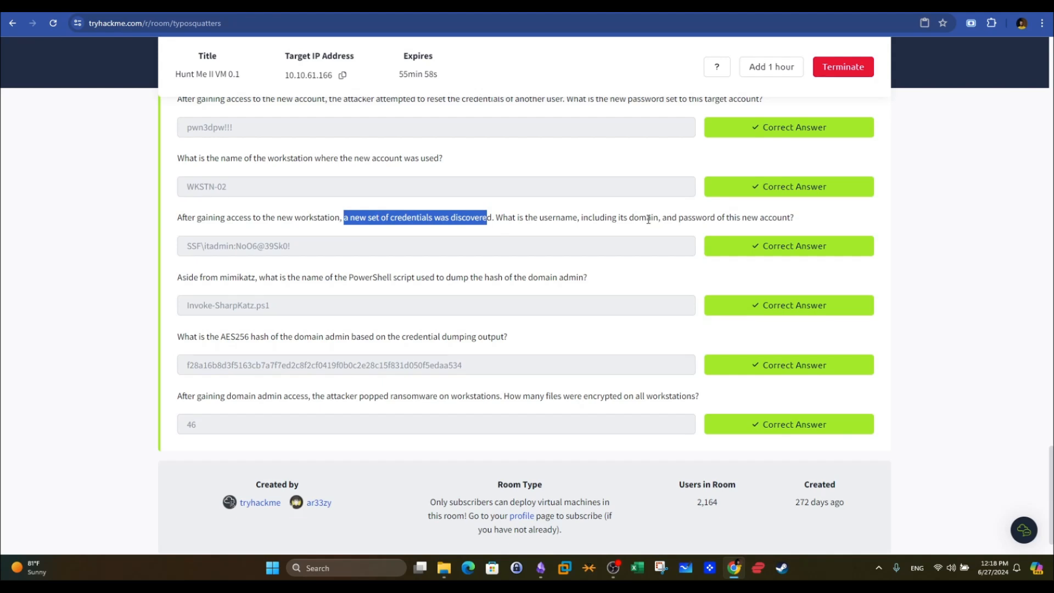
left_click(561, 220)
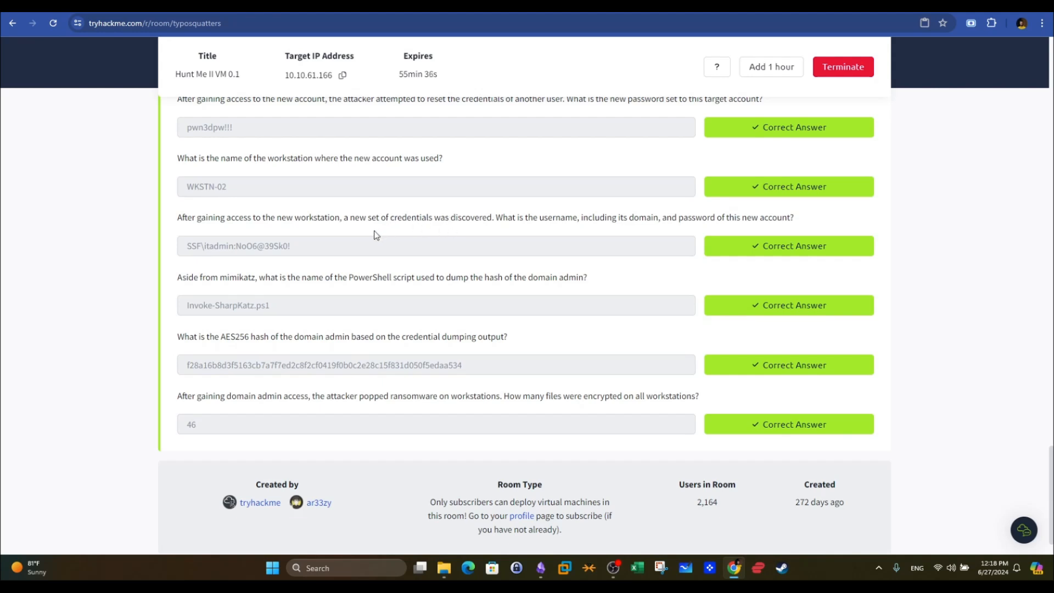
left_click_drag(434, 219, 492, 219)
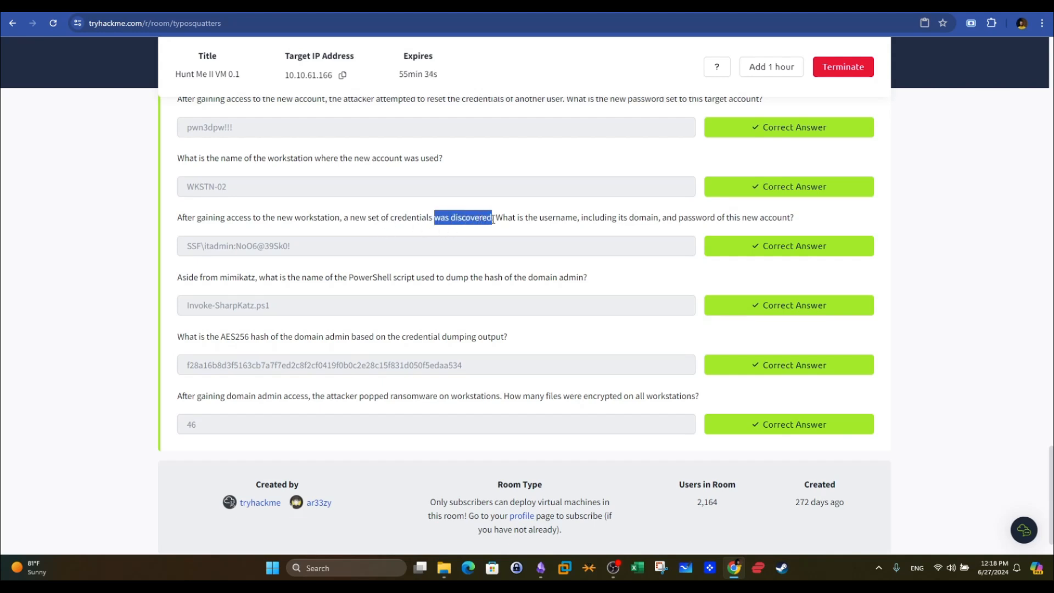
left_click_drag(342, 218, 493, 218)
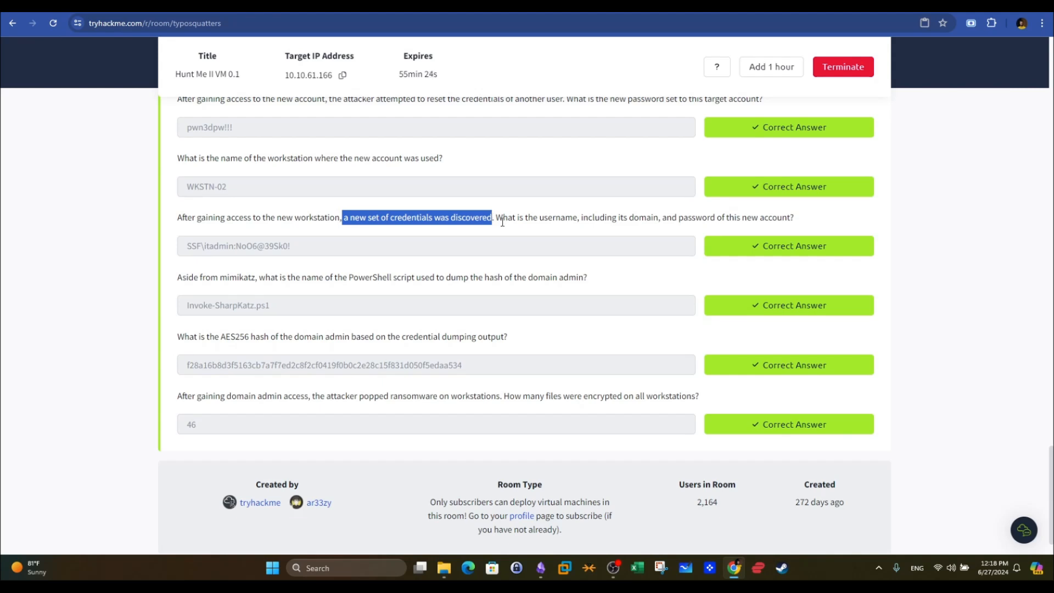
left_click(499, 234)
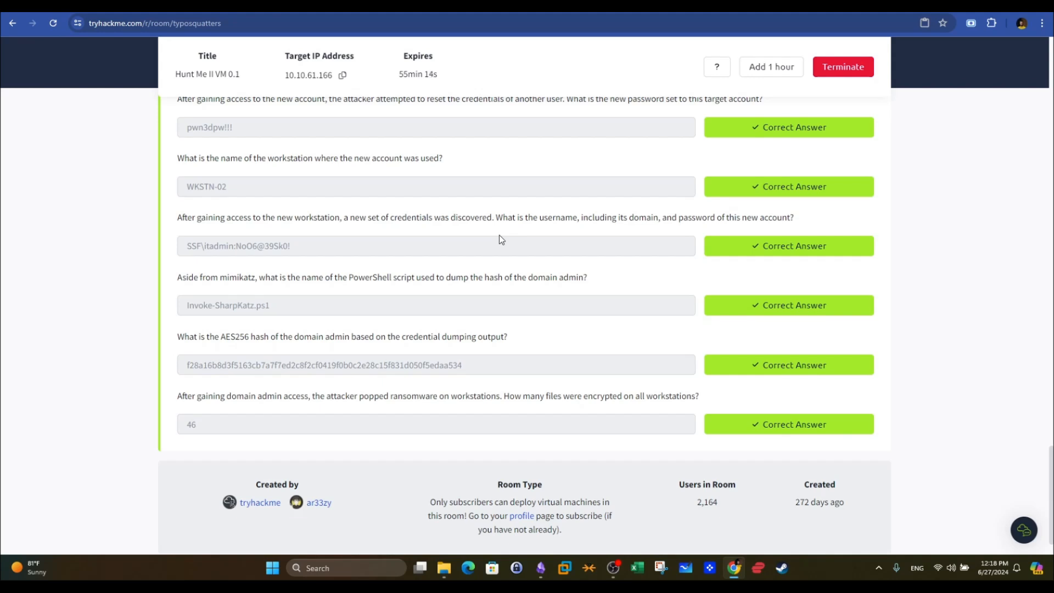
left_click_drag(280, 132, 129, 100)
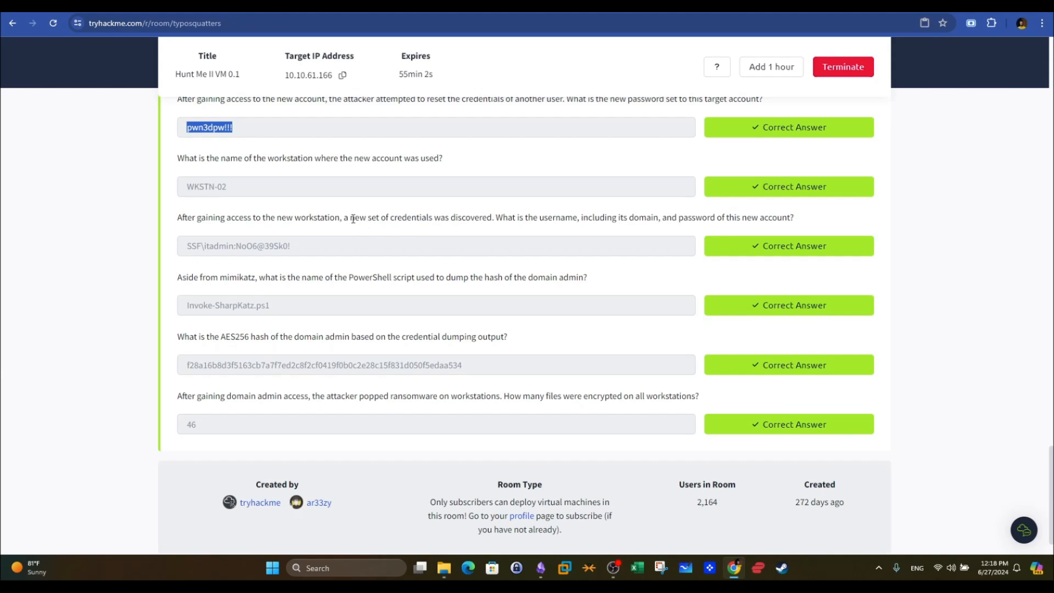
left_click_drag(365, 218, 437, 219)
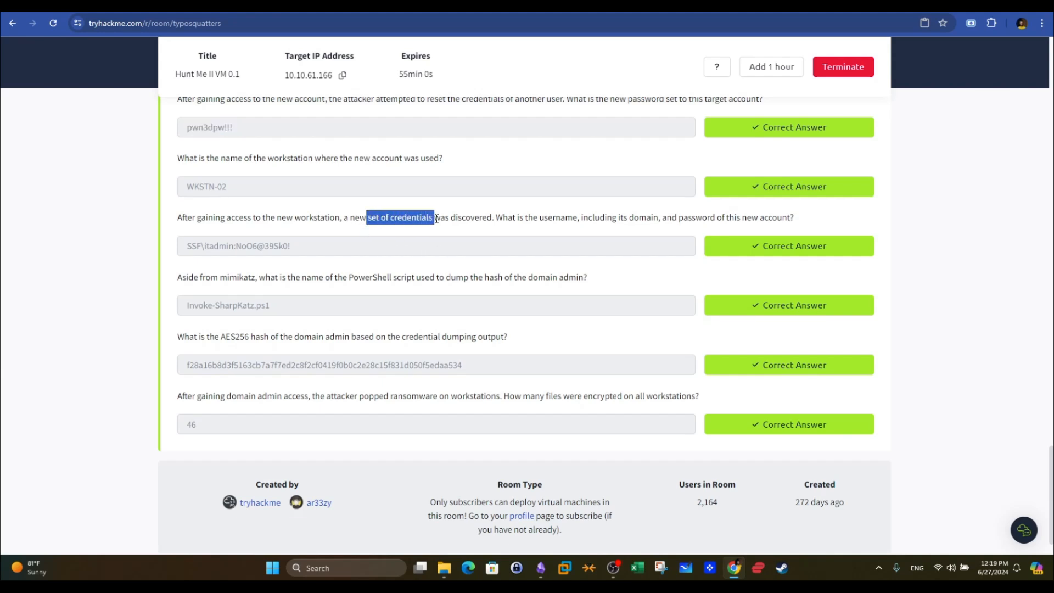
double_click(570, 220)
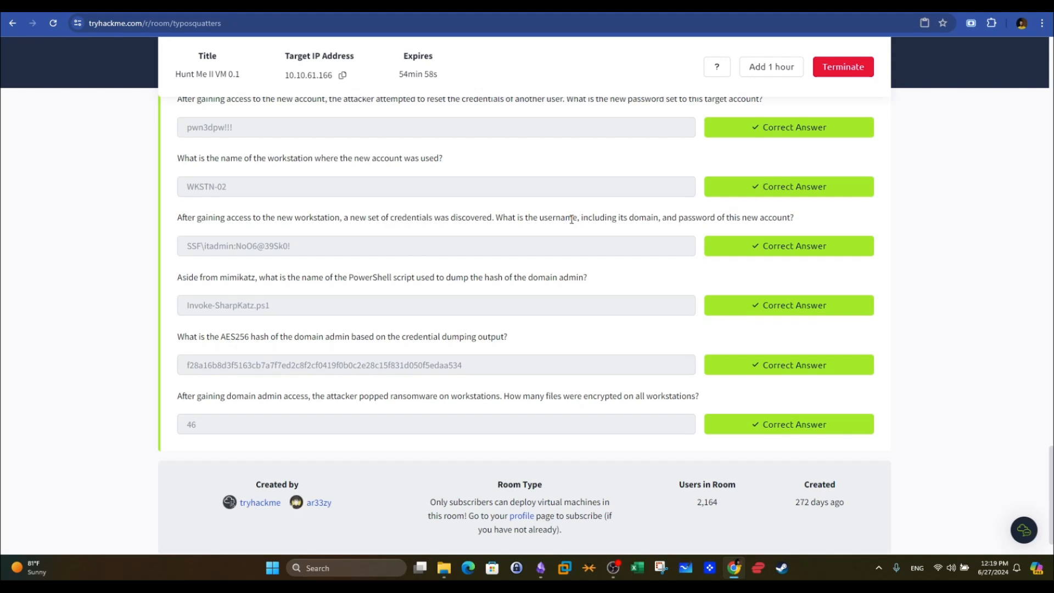
left_click_drag(646, 219, 624, 223)
left_click(705, 221)
Compare the Elastic query with the room, then reread which username, domain and password details the new-credentials question asks for
left_click(252, 6)
left_click_drag(260, 203, 35, 199)
left_click(149, 6)
left_click_drag(372, 218, 427, 216)
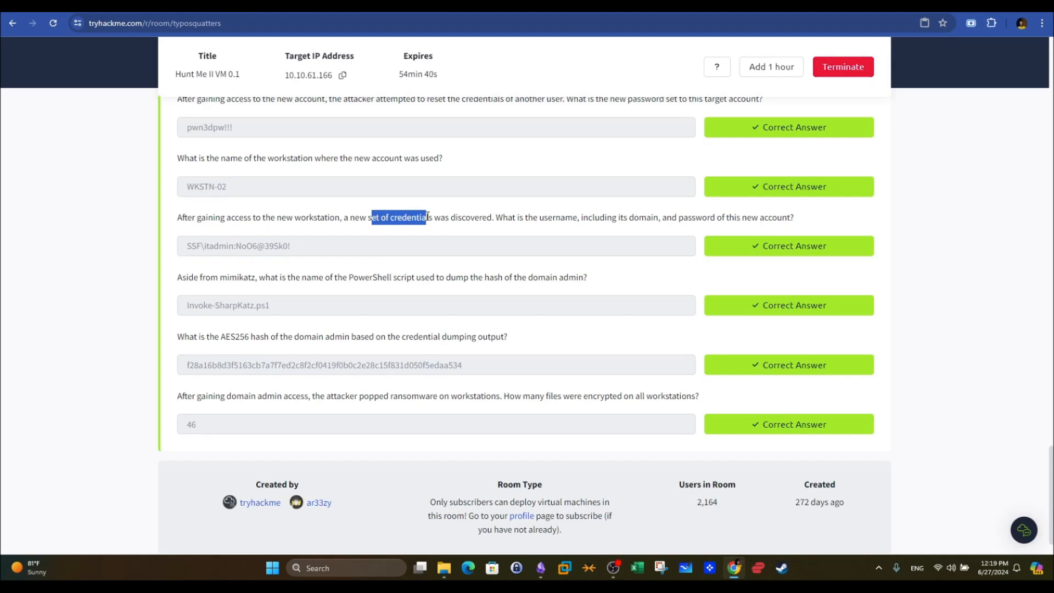
left_click_drag(540, 218, 640, 223)
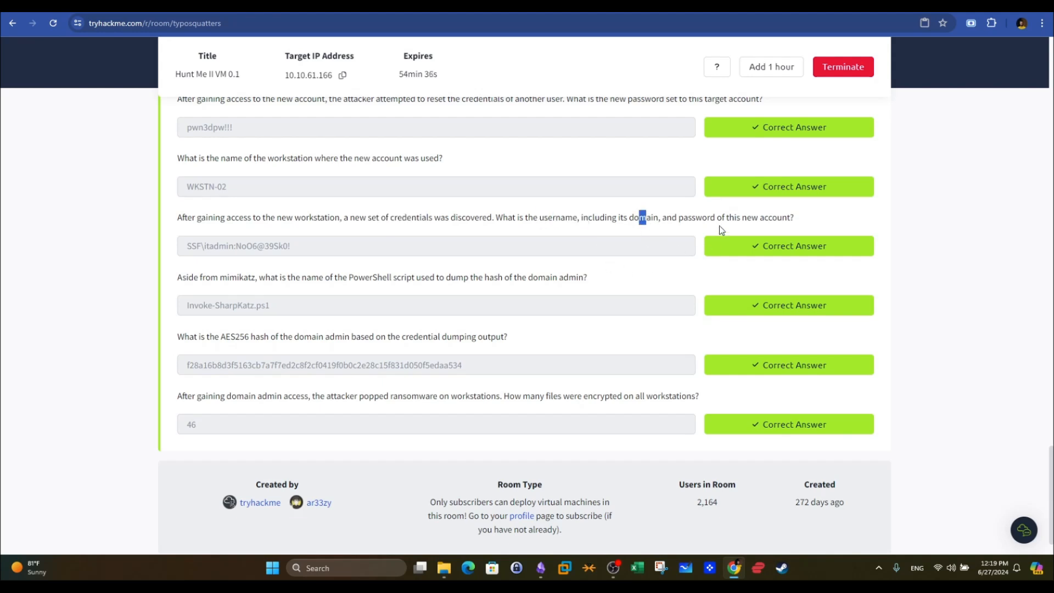
left_click_drag(714, 218, 634, 216)
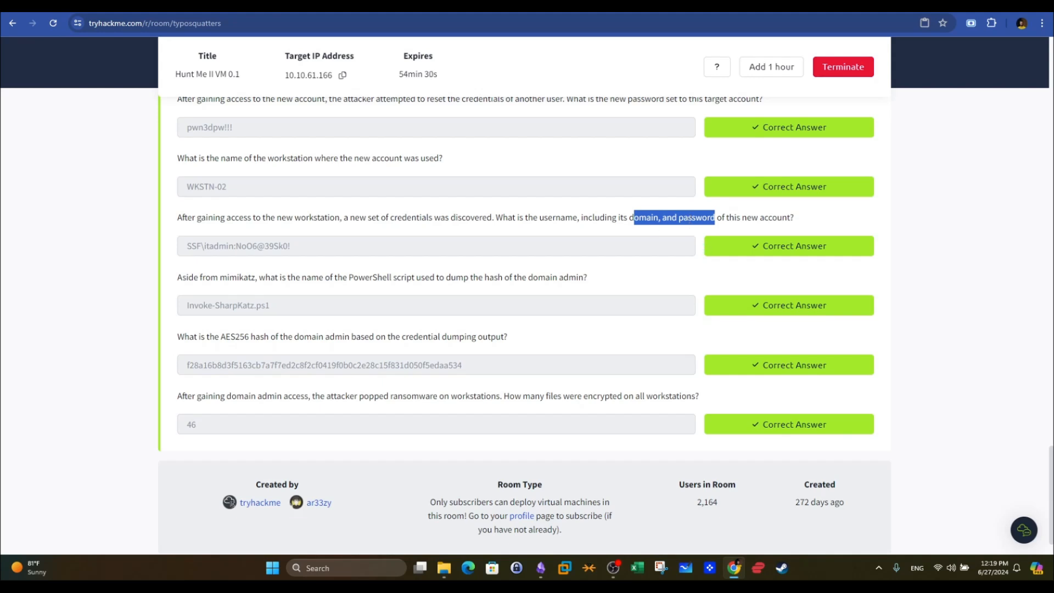
Switch to Elastic Discover and replace the logon-event query with a search for *PSCredentials*
left_click(230, 7)
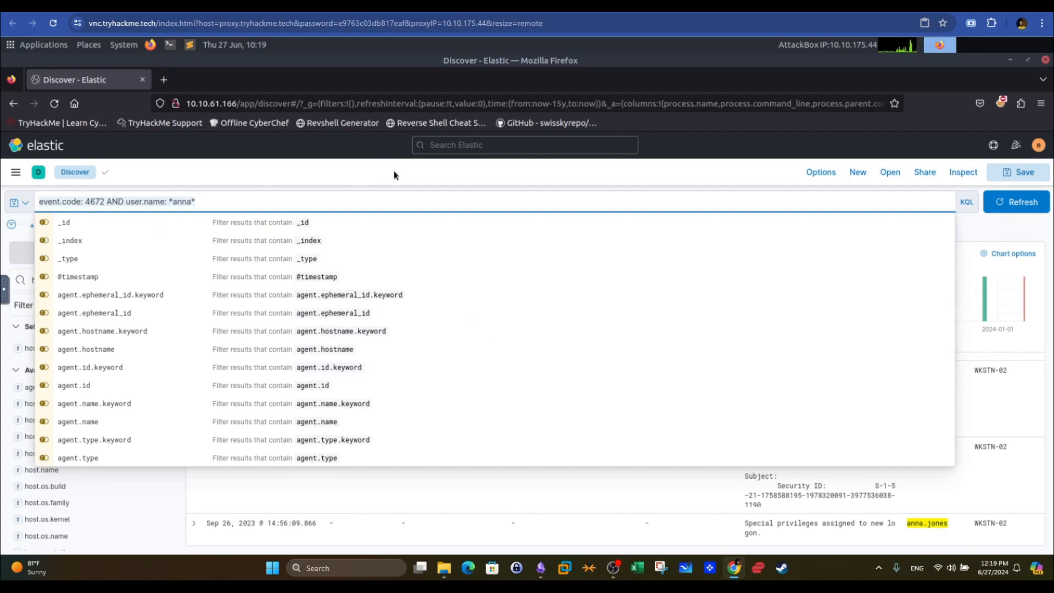
key("ctrl+a")
key("BackSpace")
type("*PSCr")
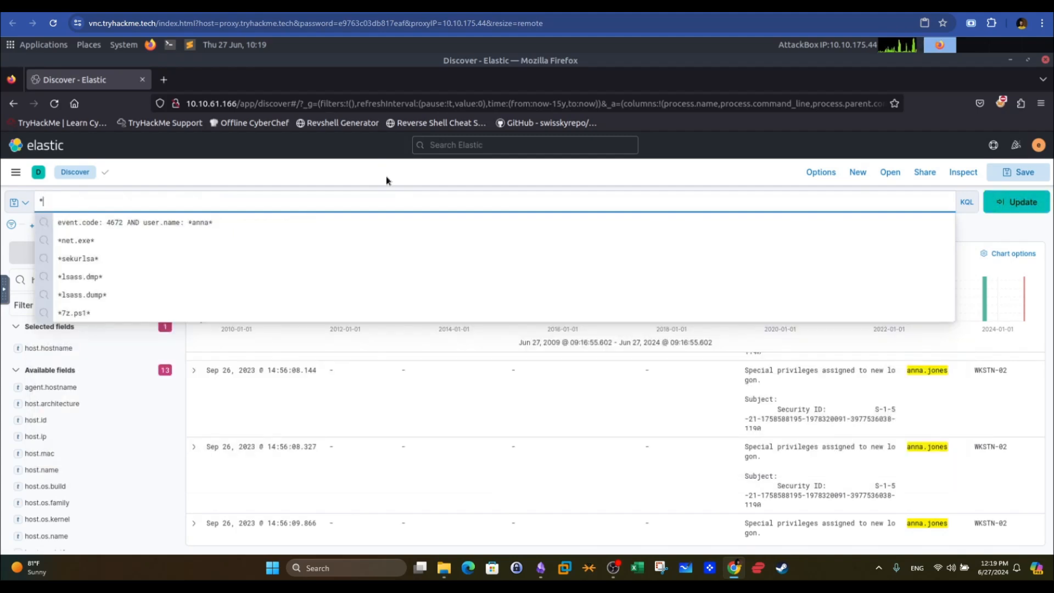
type("edent")
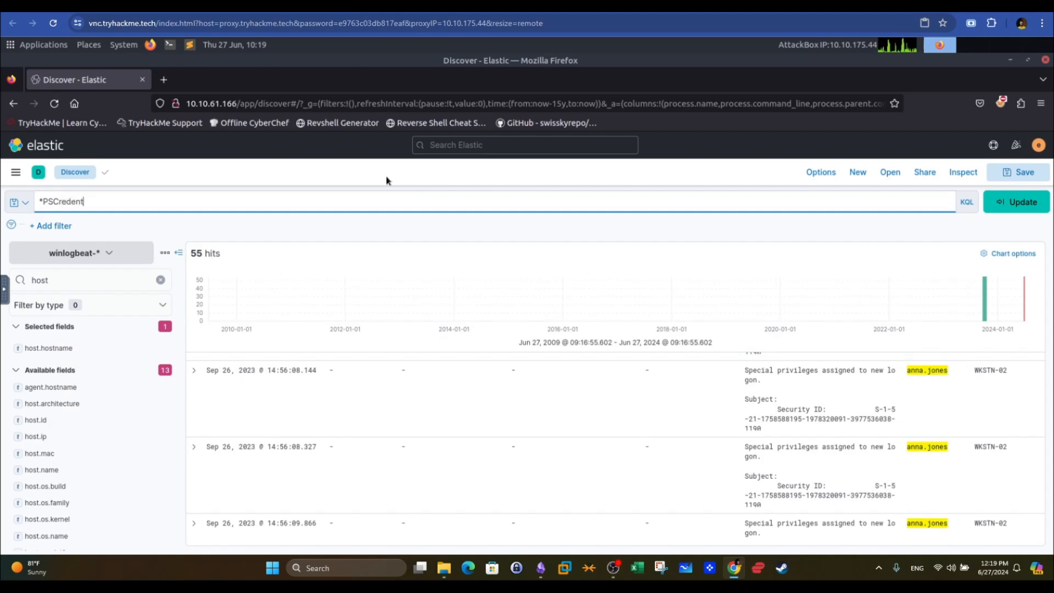
type("ials*")
key("Return")
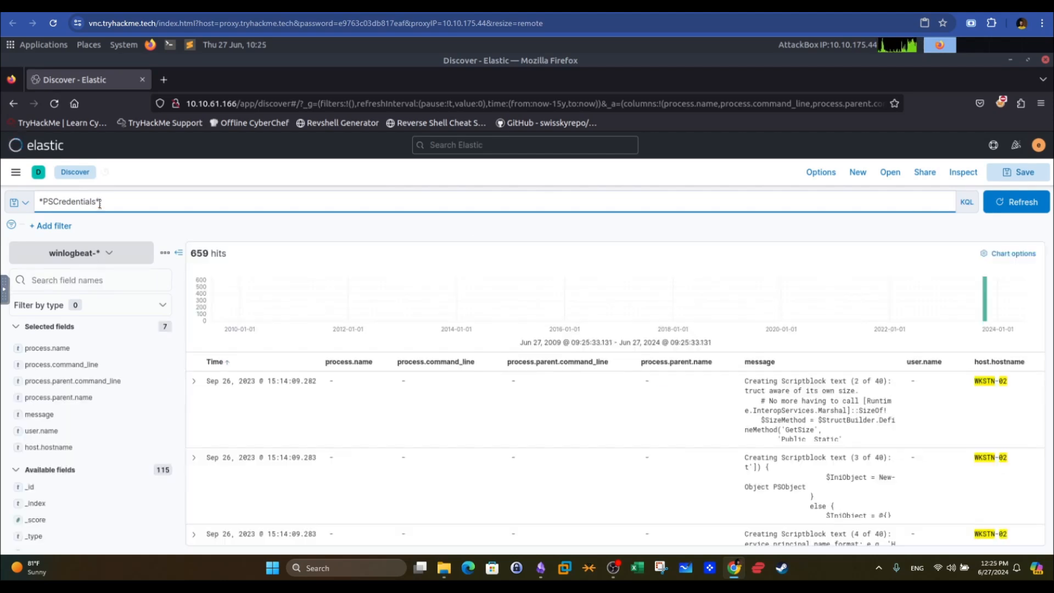
Correct the search term to the singular *PSCredential* and rerun the query
left_click(97, 201)
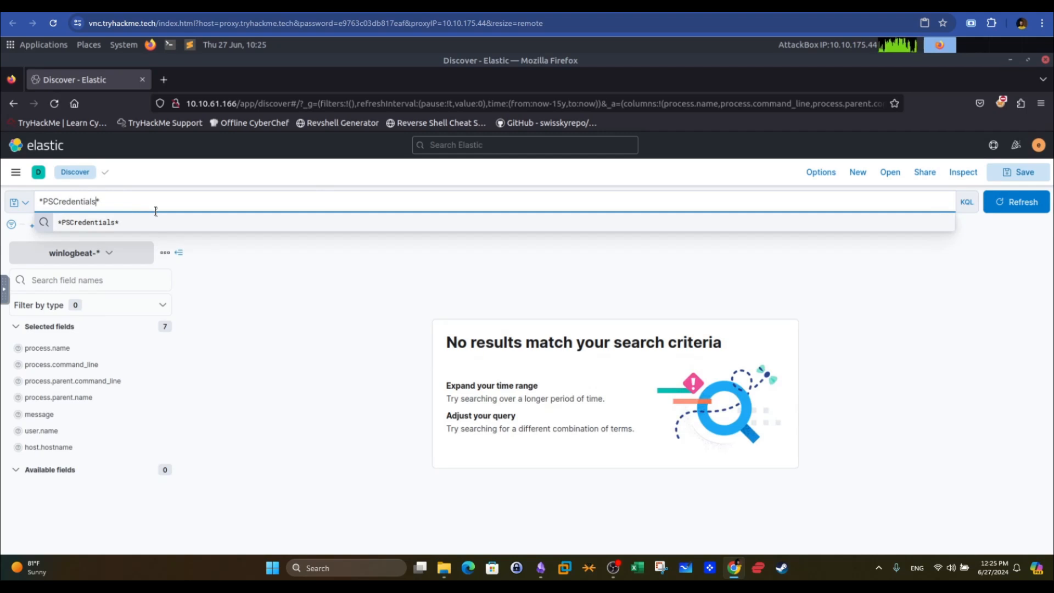
key("BackSpace")
key("Return")
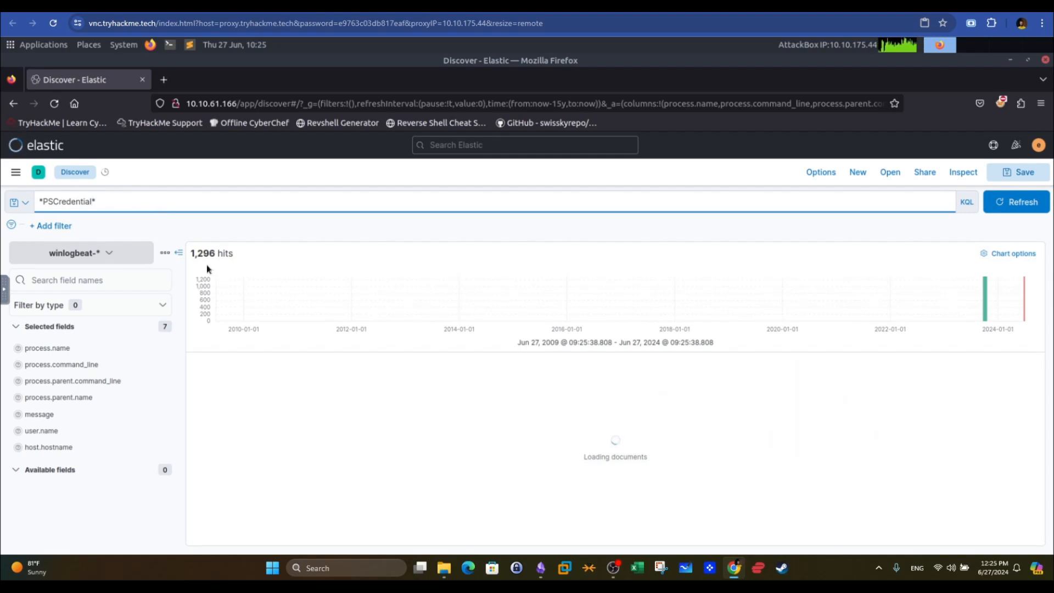
Narrow the *PSCredential* search with an AND condition matching user.name to the reset account, and run it
left_click(194, 203)
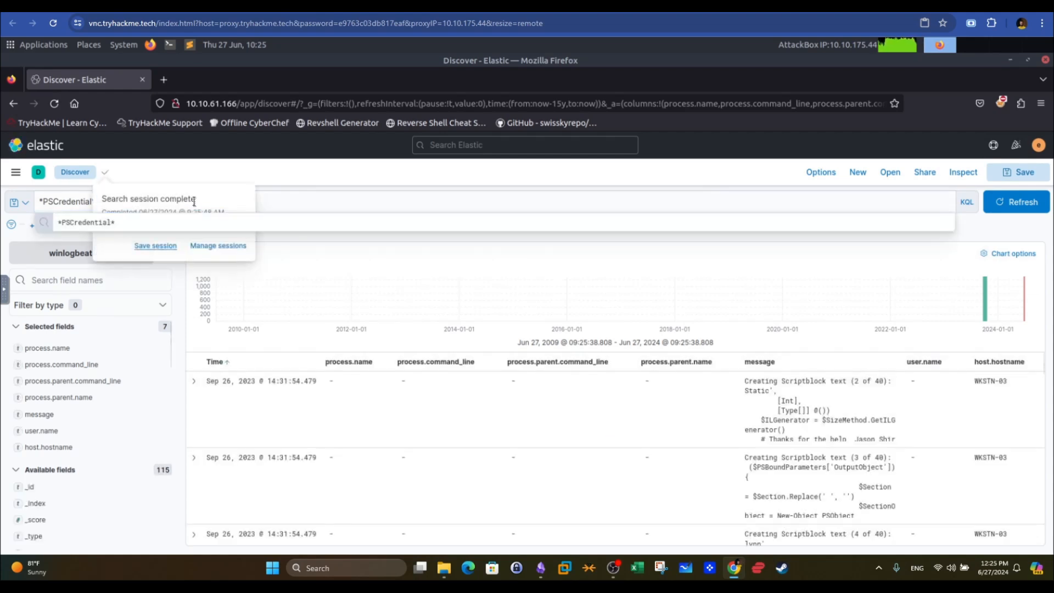
key("ctrl+Tab")
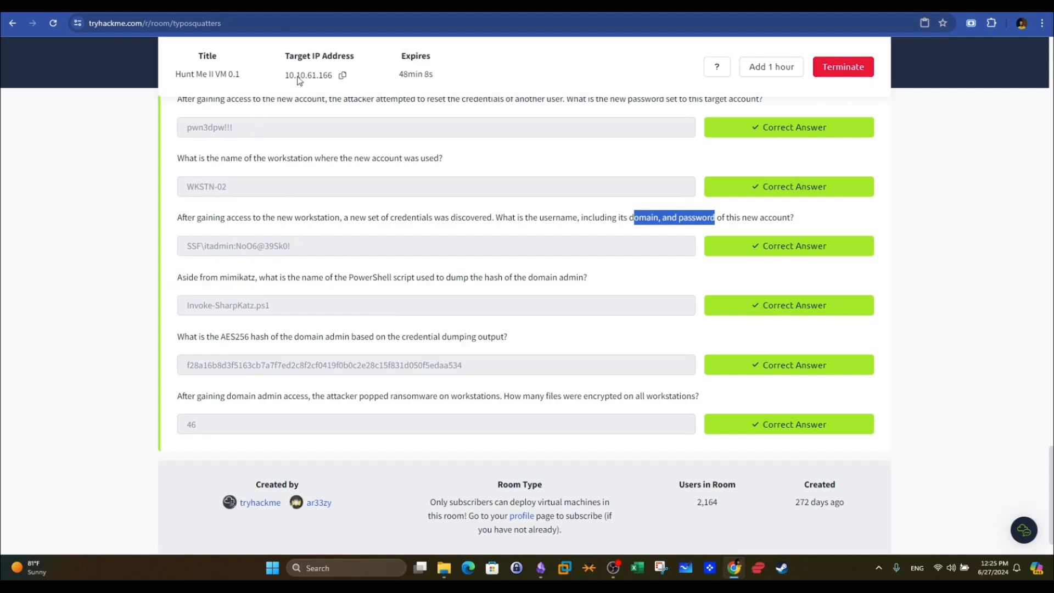
key("ctrl+Tab")
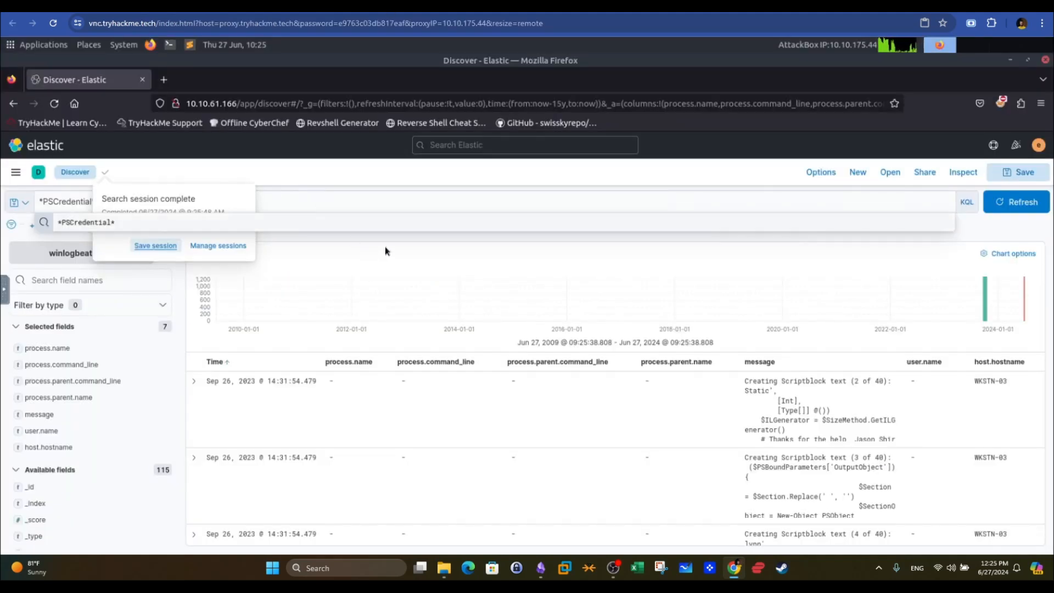
left_click(201, 199)
type("AND")
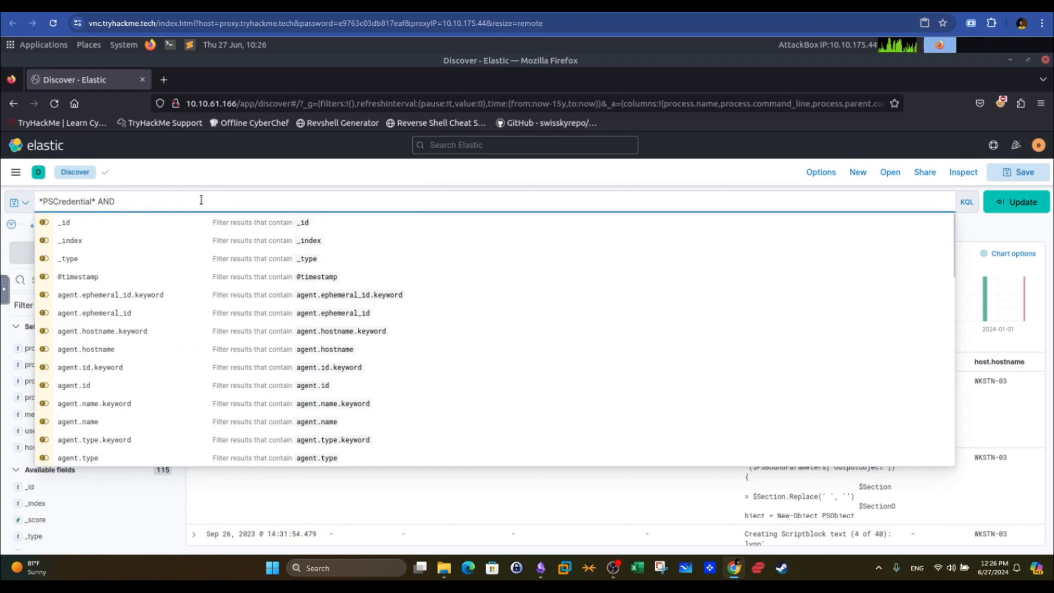
type(" user.")
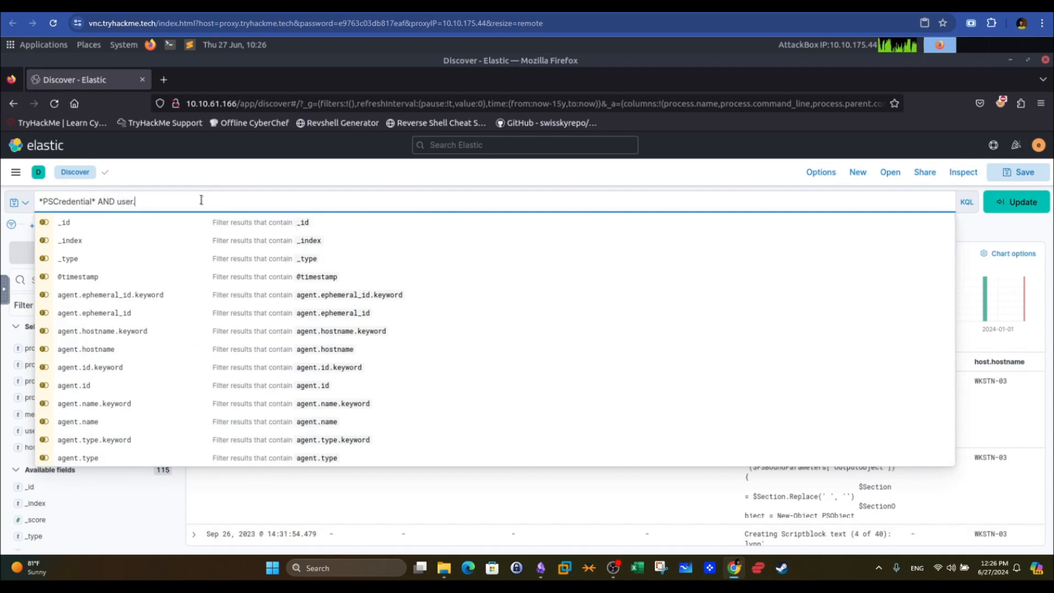
type("name: anna")
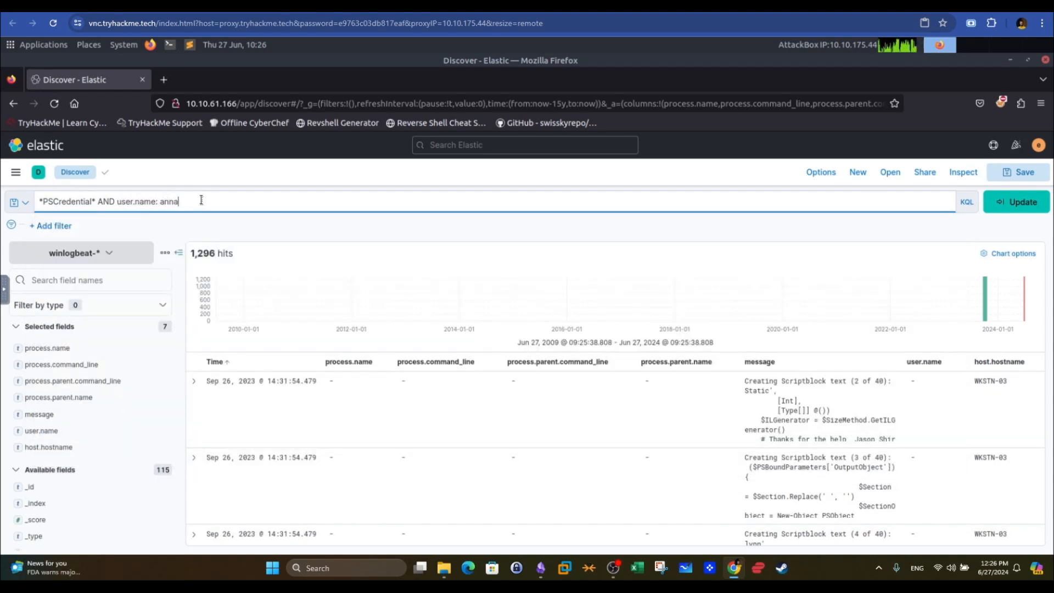
type(".jones")
key("Return")
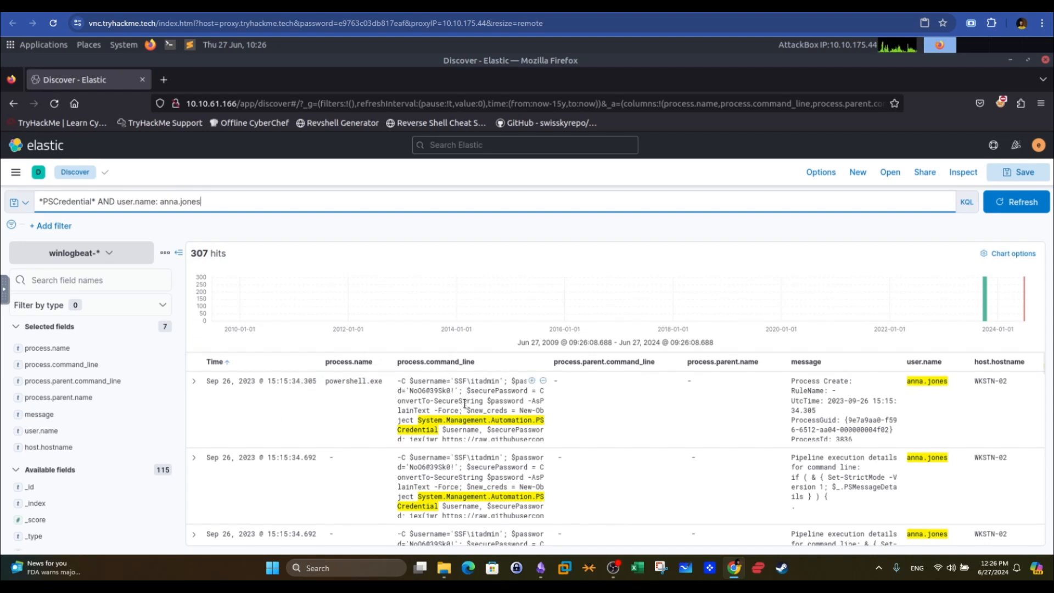
Expand the earliest powershell.exe result on WKSTN-02 and show its full message field
left_click(193, 381)
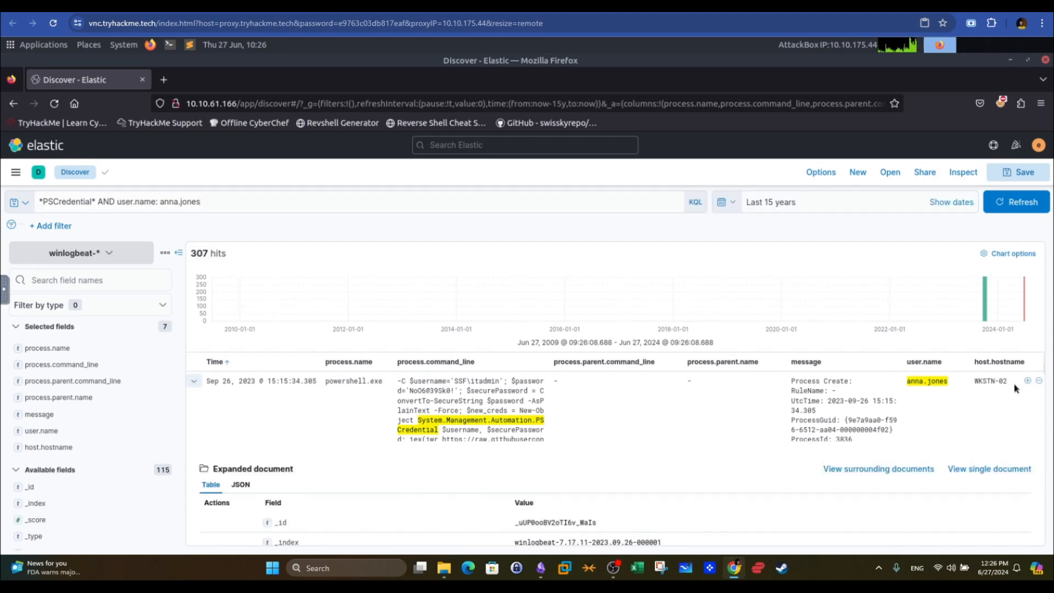
left_click_drag(1043, 368, 1041, 399)
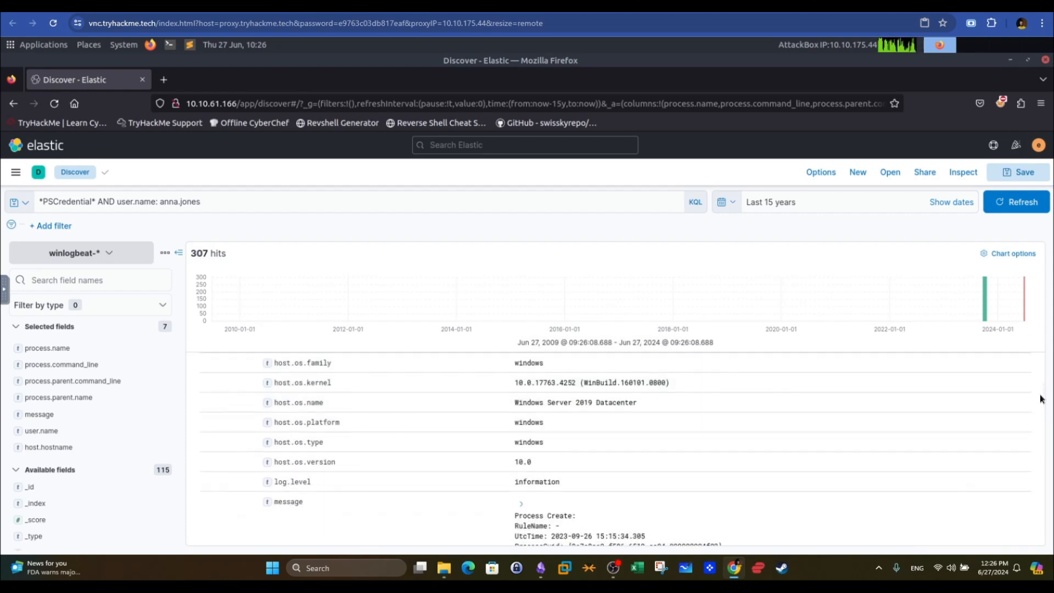
scroll(1041, 399, "down", 2)
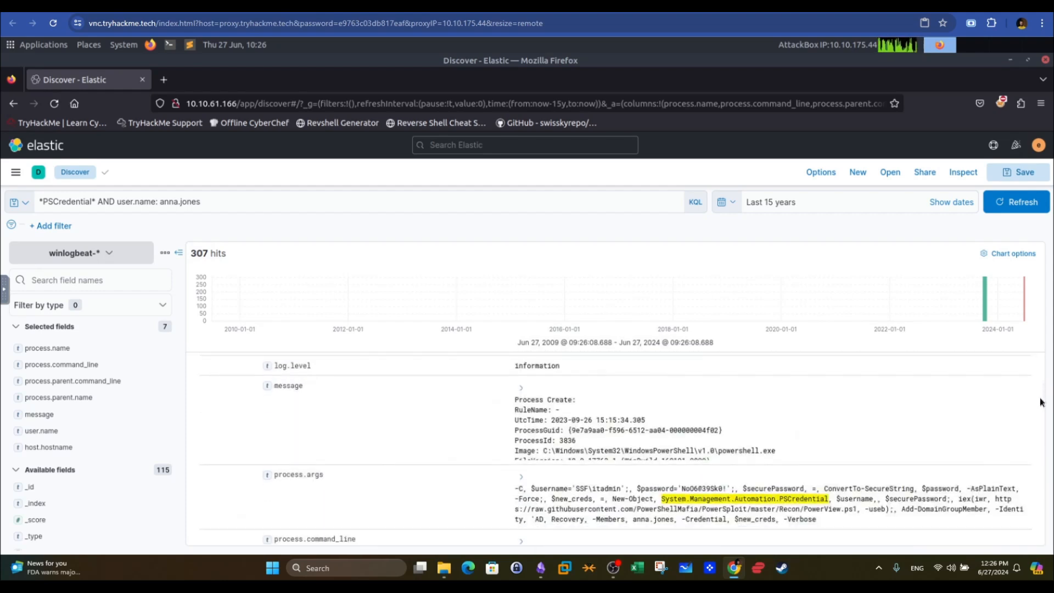
left_click(522, 387)
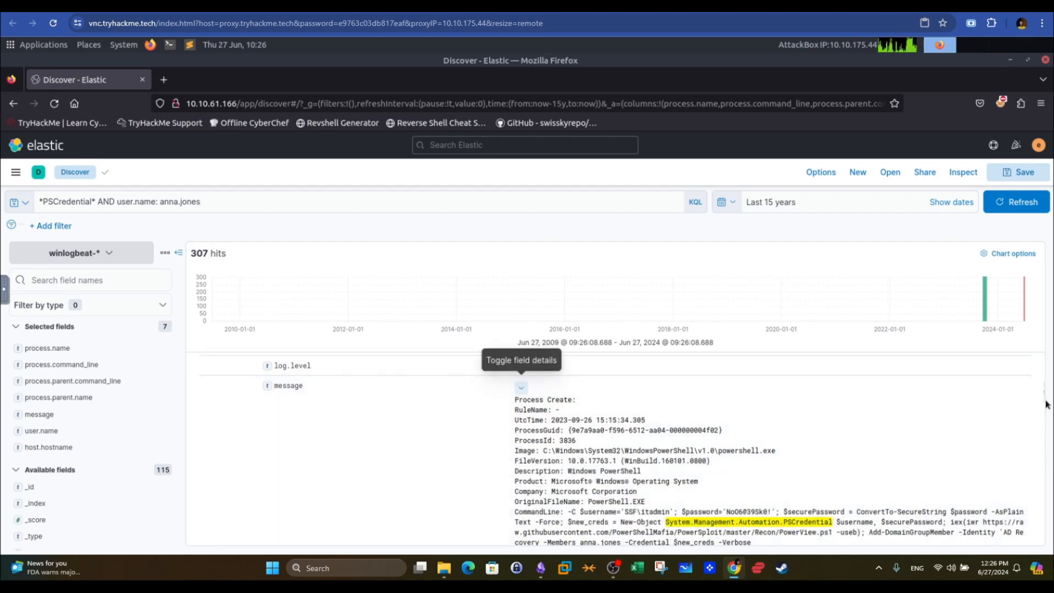
scroll(1043, 400, "down", 2)
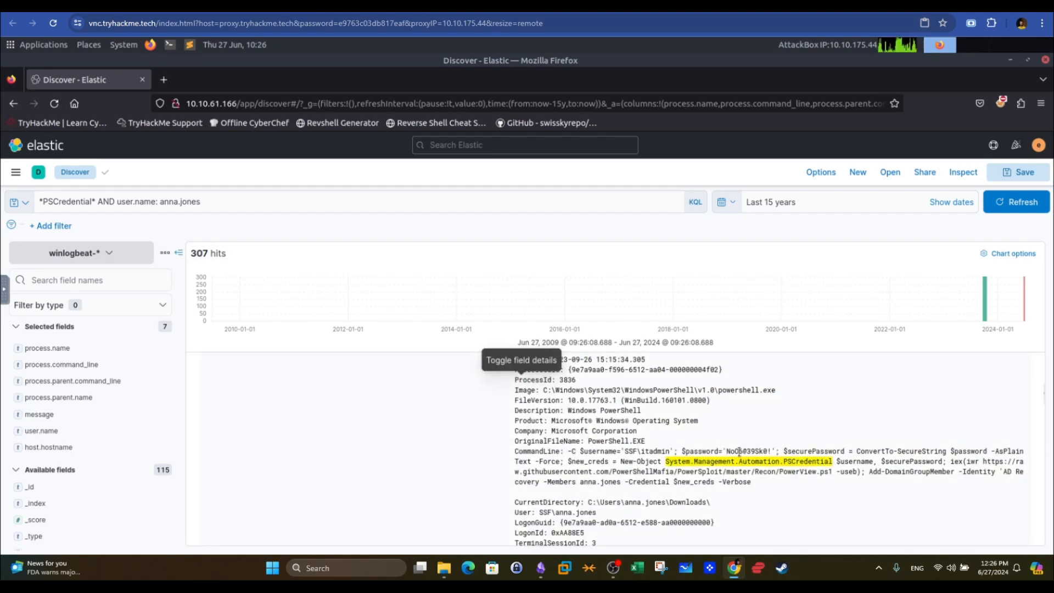
Examine the PowerShell command line for the username, password, secure string and PSCredential object, plus the PowerView Add-DomainGroupMember call
left_click_drag(580, 451, 926, 449)
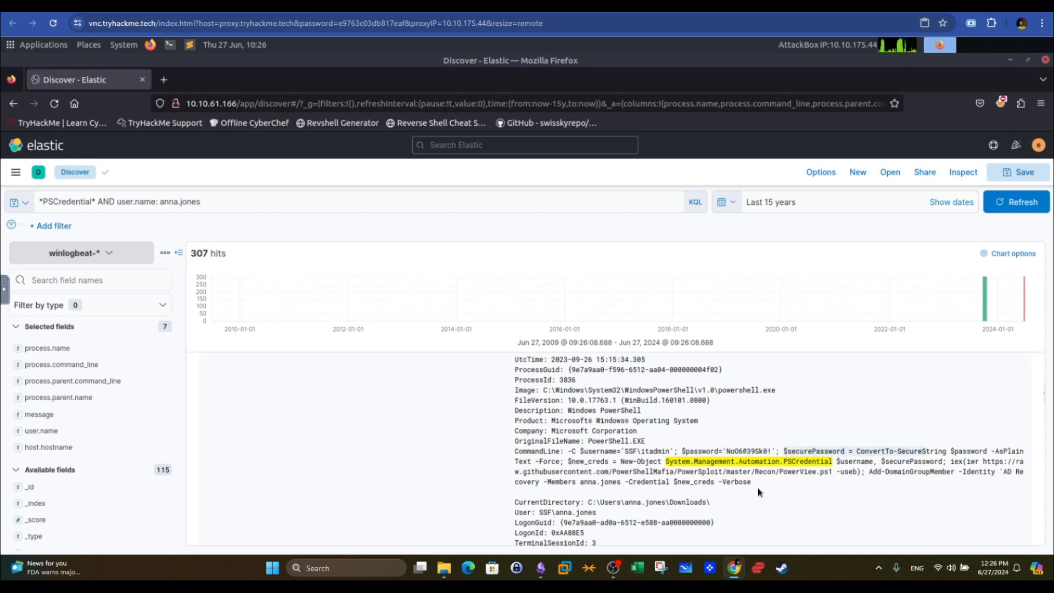
left_click(670, 456)
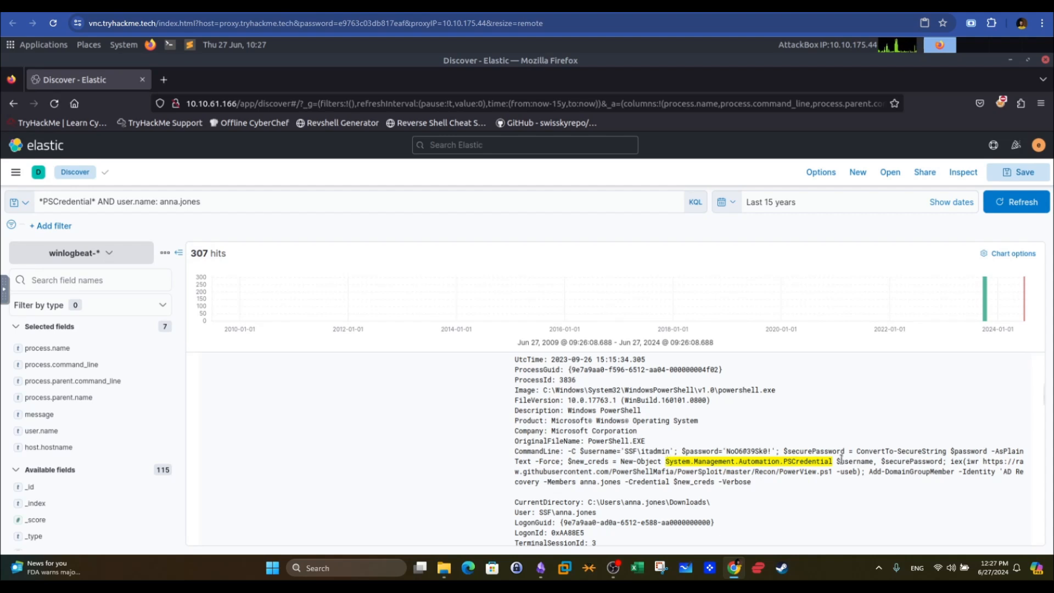
double_click(795, 449)
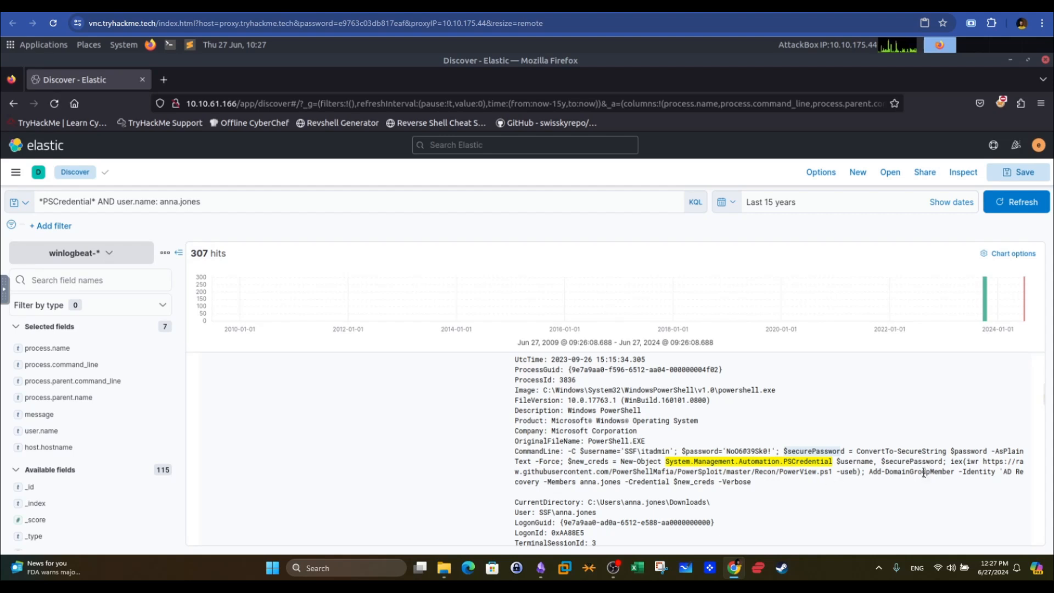
left_click_drag(773, 450, 582, 451)
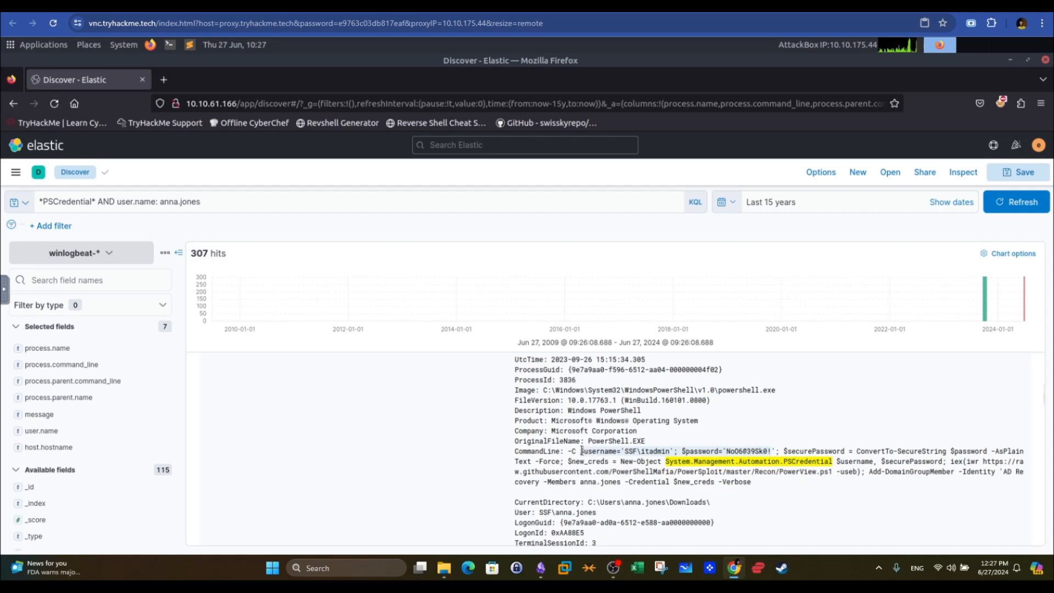
left_click_drag(961, 460, 848, 473)
left_click(793, 473)
Switch to the TryHackMe room and check the new-credentials answer and the earlier credential pair used after the dumping activity
left_click(450, 7)
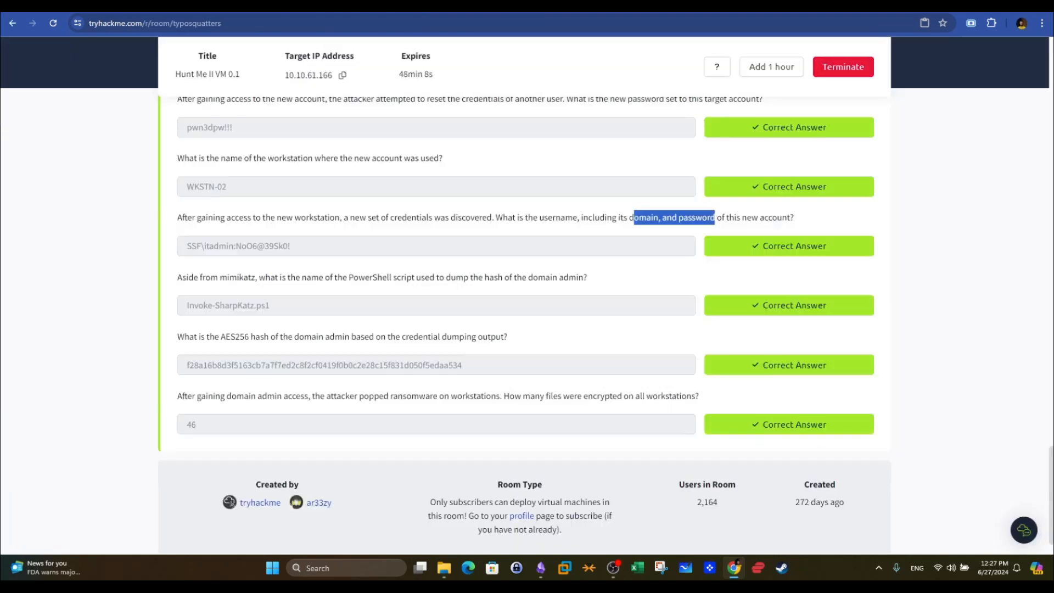
left_click_drag(347, 247, 136, 248)
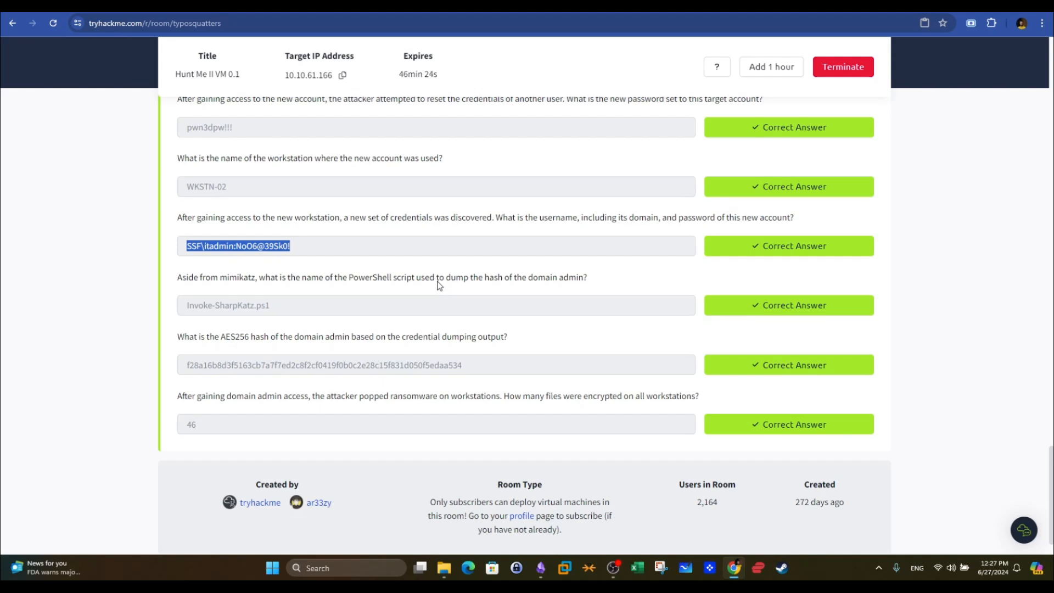
scroll(586, 239, "up", 2)
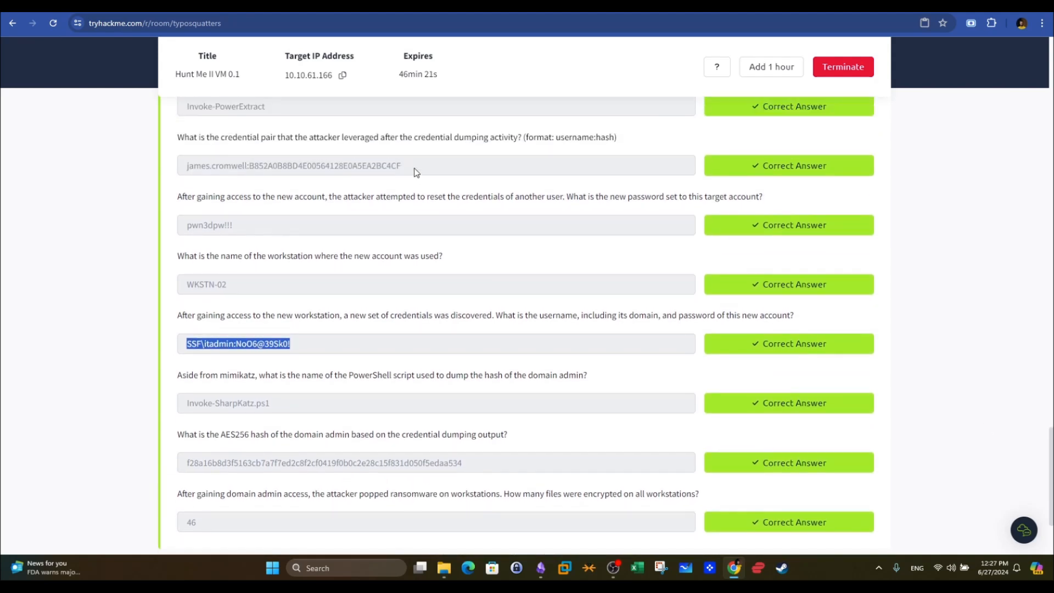
left_click_drag(416, 172, 165, 169)
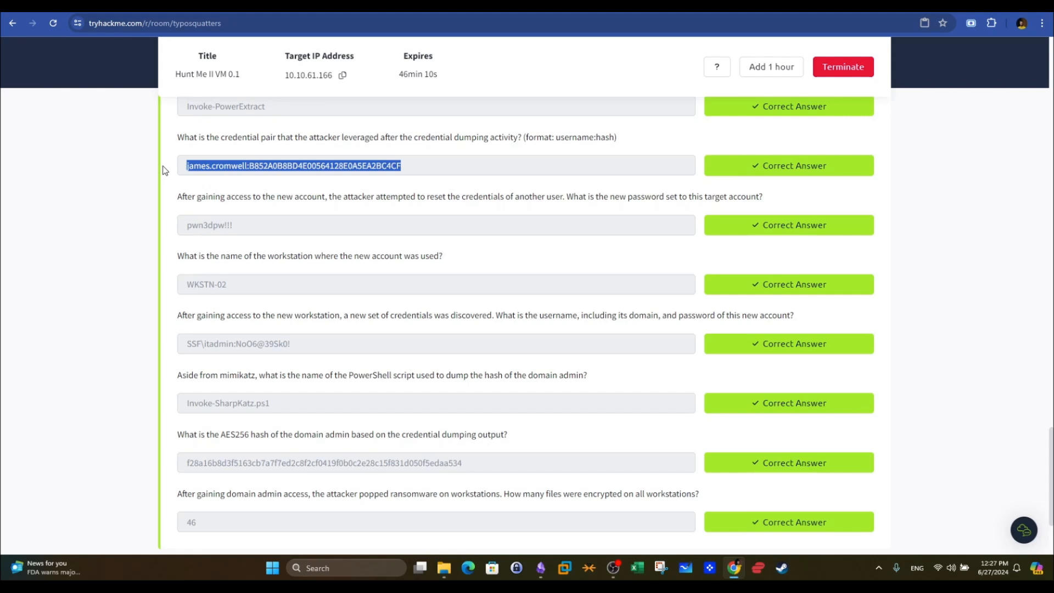
Read the room question about the PowerShell script, aside from mimikatz, used to dump the domain admin's hash
left_click_drag(627, 382, 173, 378)
left_click(241, 375)
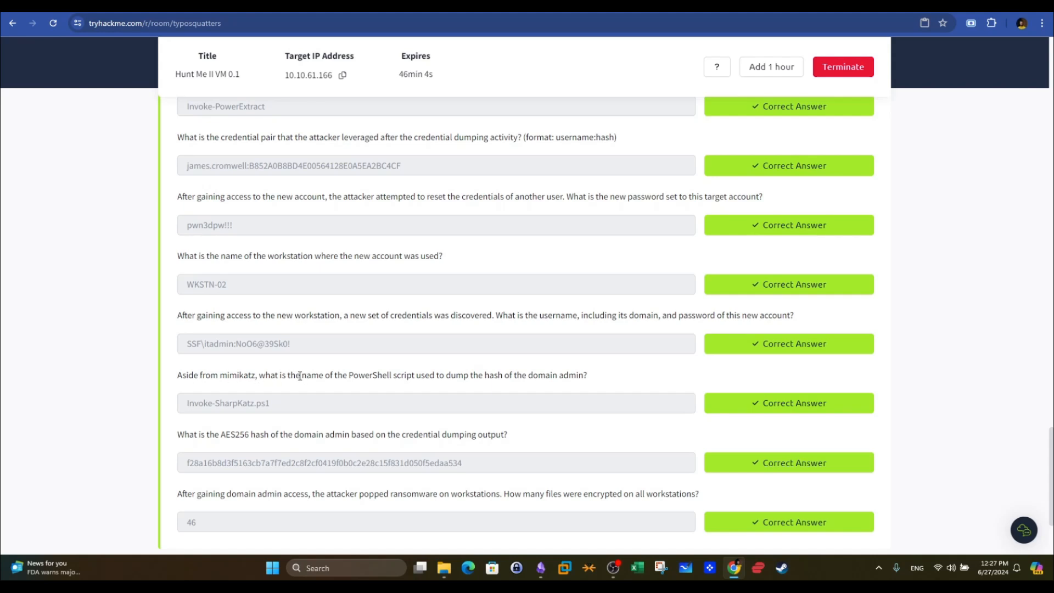
left_click_drag(343, 376, 433, 374)
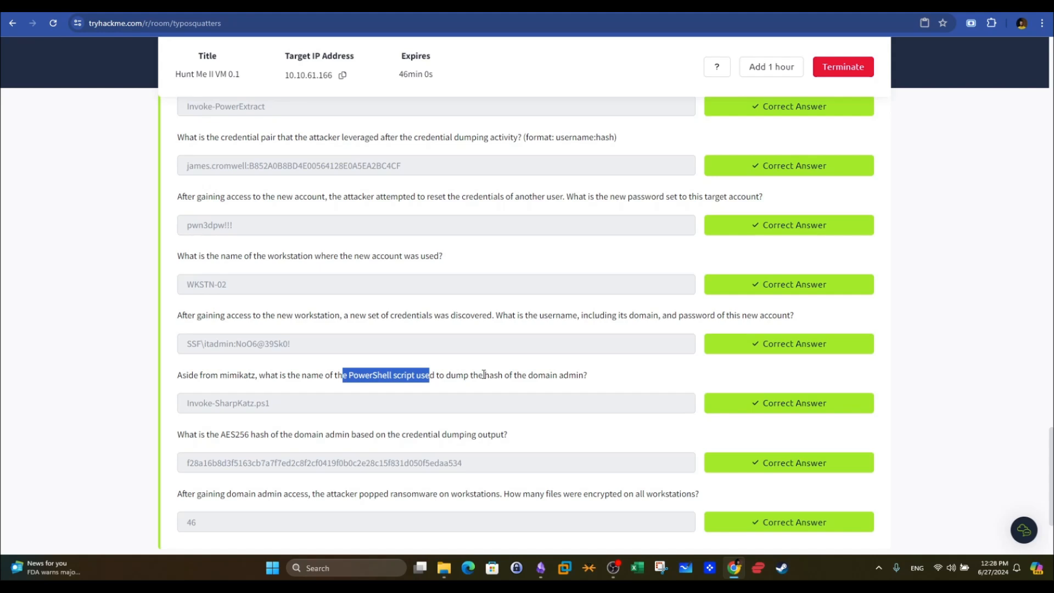
Switch to Elastic and replace the *PSCredential* query term with *.ps1*, keeping the user.name condition, then browse the matching events
left_click(351, 7)
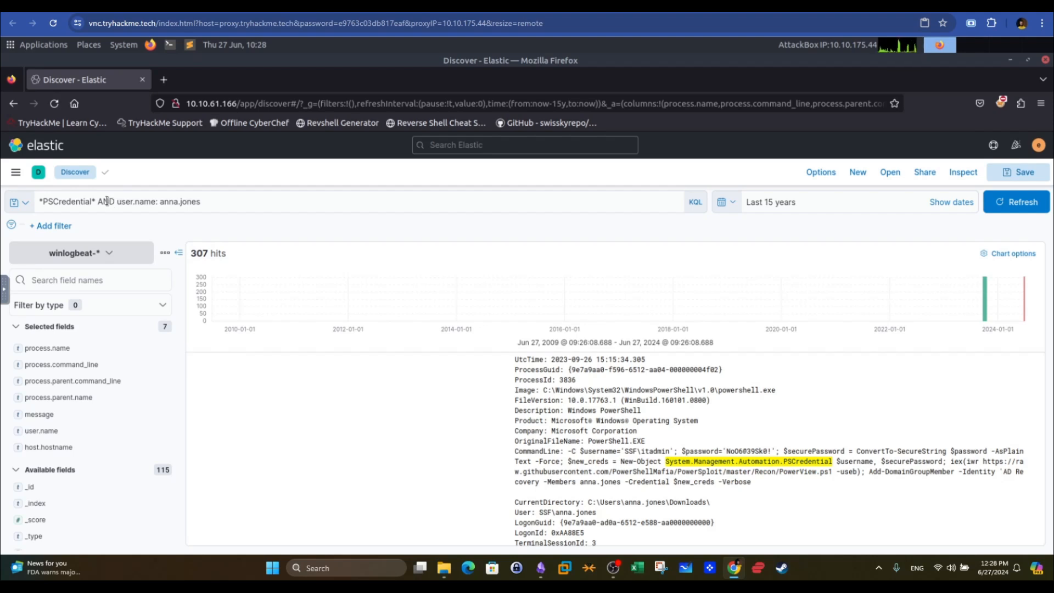
left_click(172, 7)
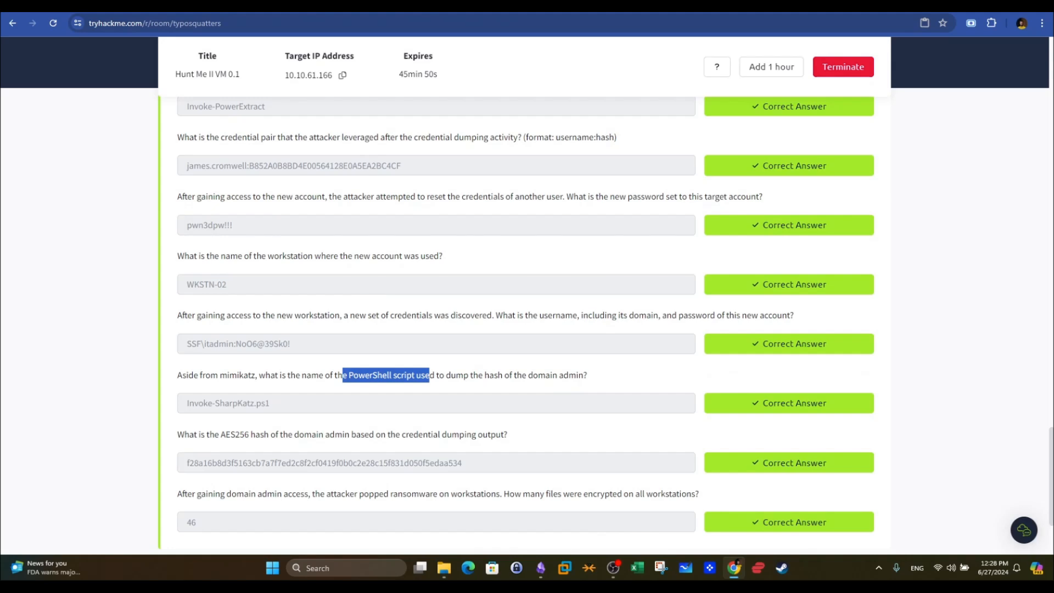
left_click(296, 6)
left_click(94, 199)
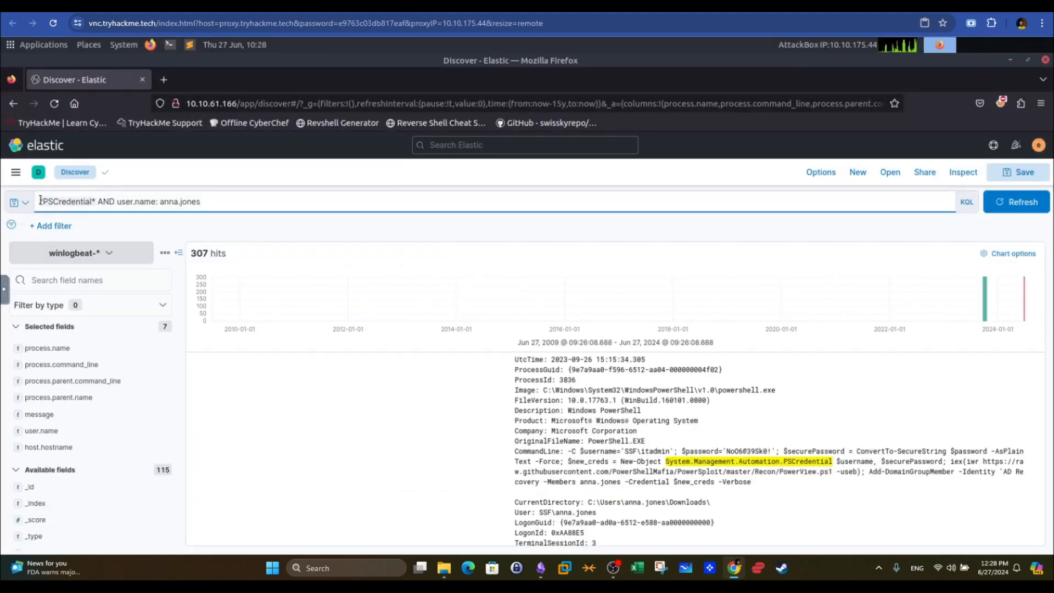
type("*.ps")
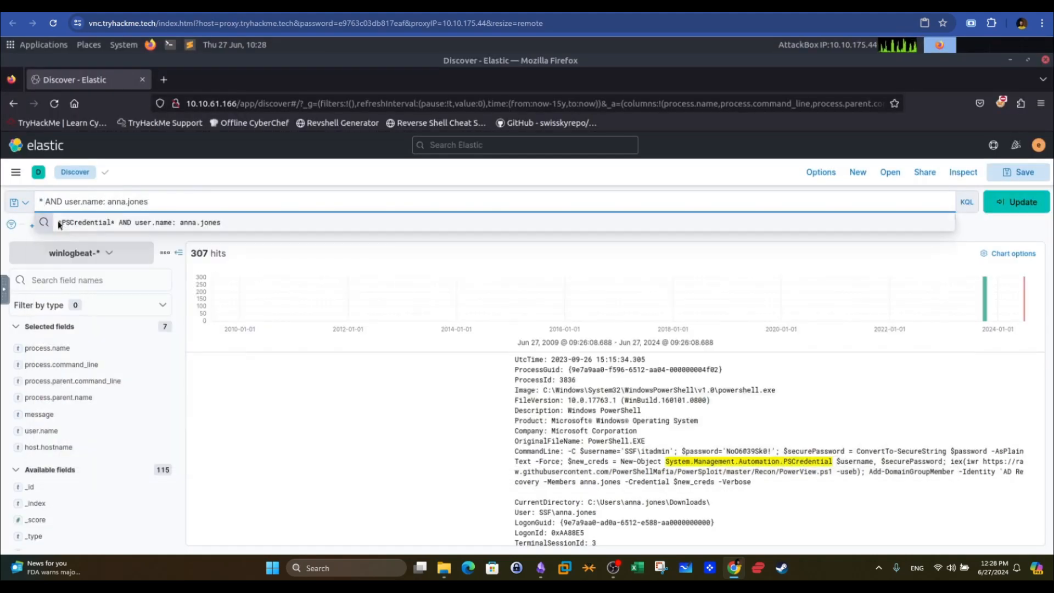
type("1*")
key("Return")
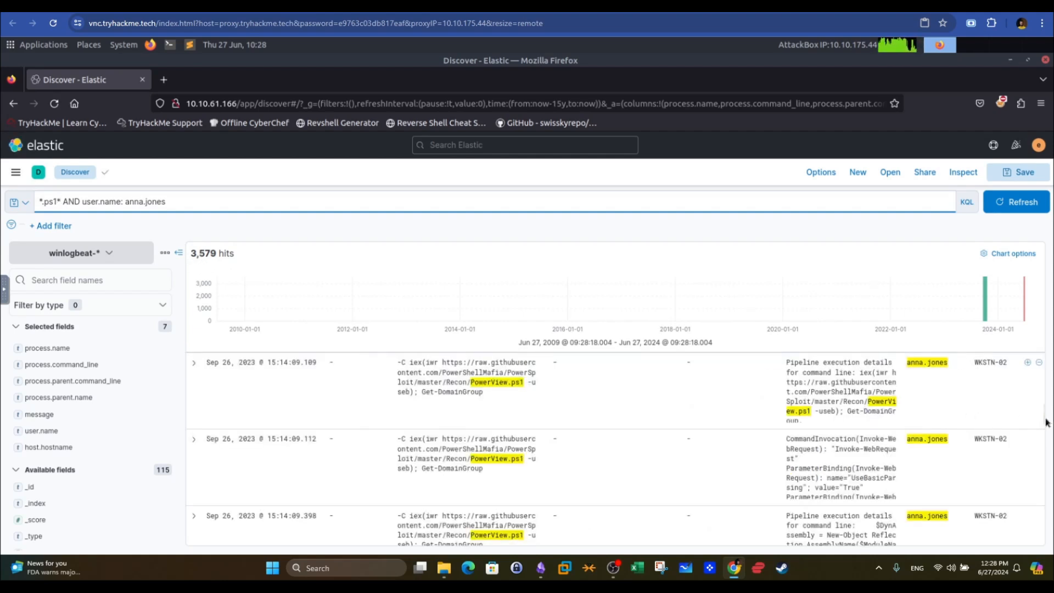
left_click_drag(1045, 422, 1034, 355)
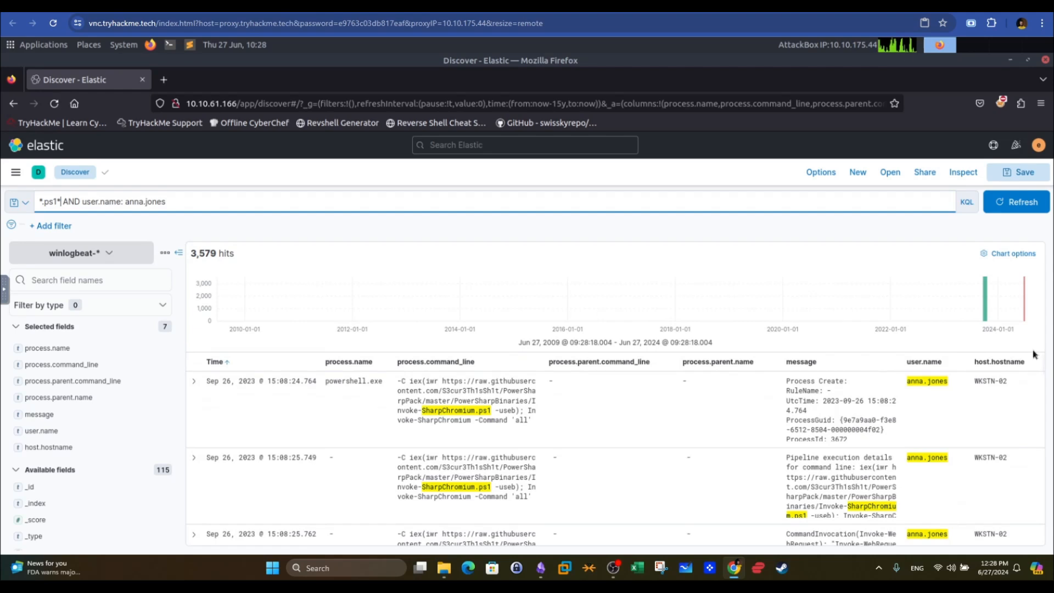
Narrow the .ps1 query with AND plus the domain admin's first name in wildcards, and locate the powershell.exe entry running Invoke-SharpKatz.ps1
left_click(238, 205)
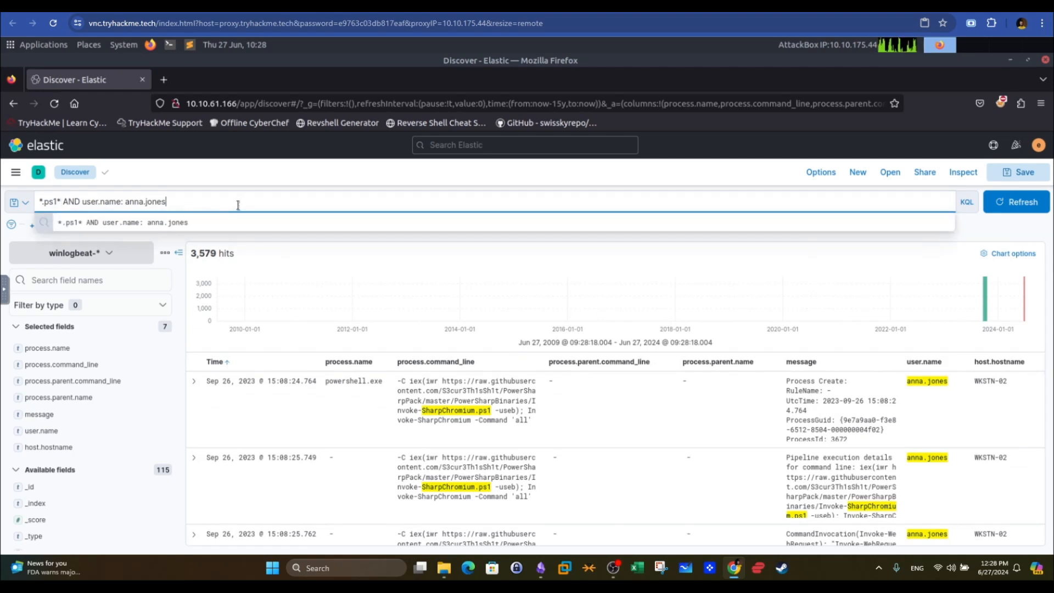
type("AND")
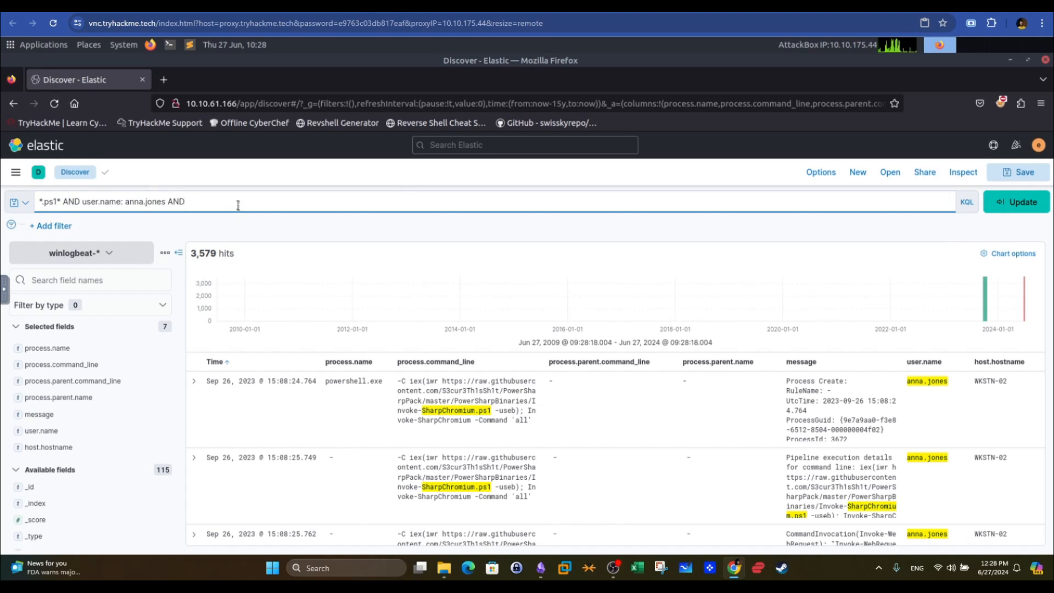
type(" *damian*")
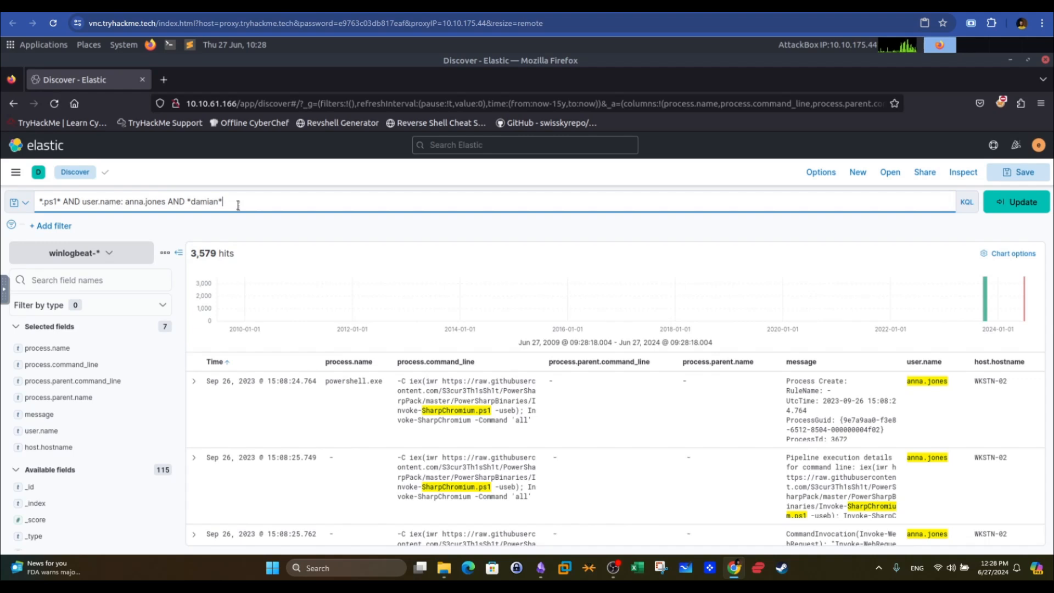
key("Return")
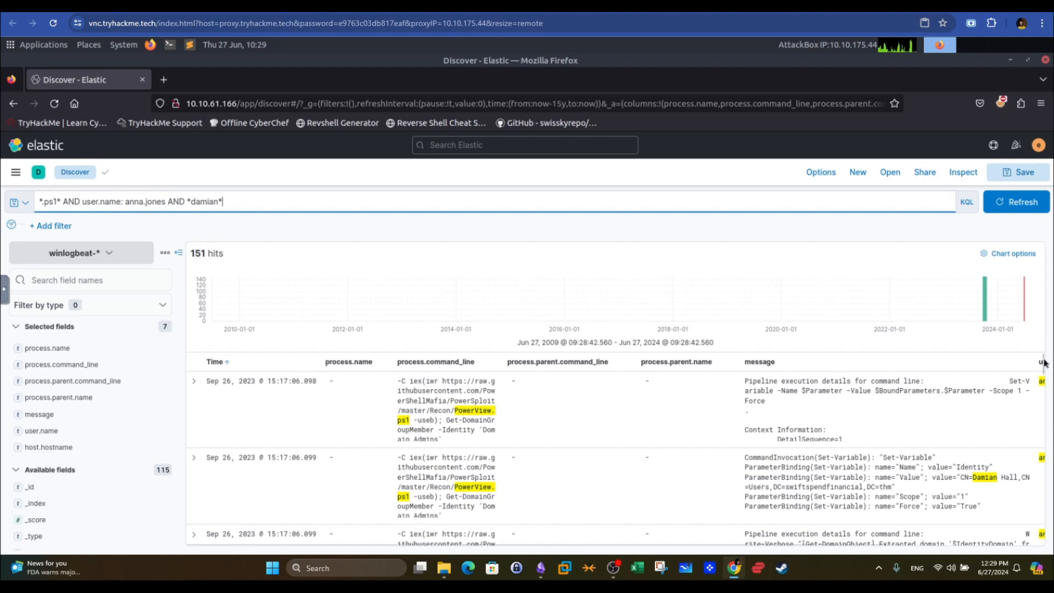
left_click_drag(1044, 362, 1049, 422)
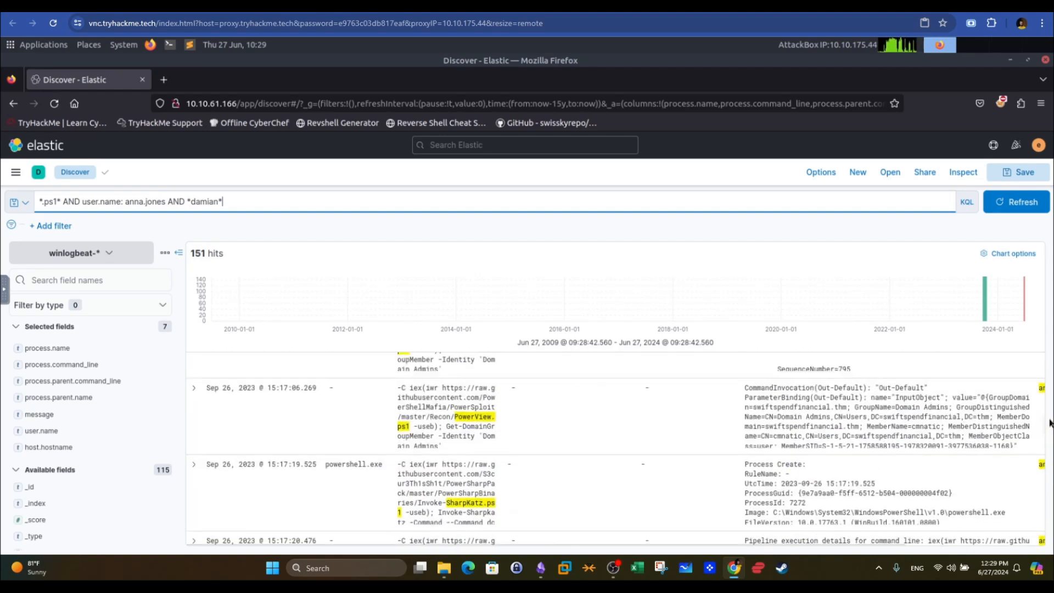
left_click(450, 499)
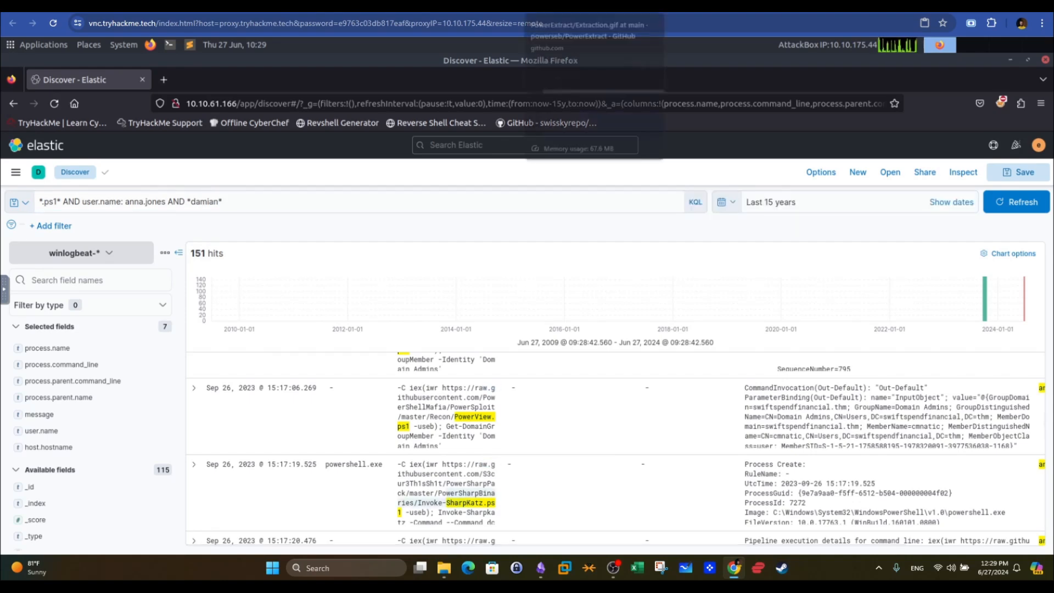
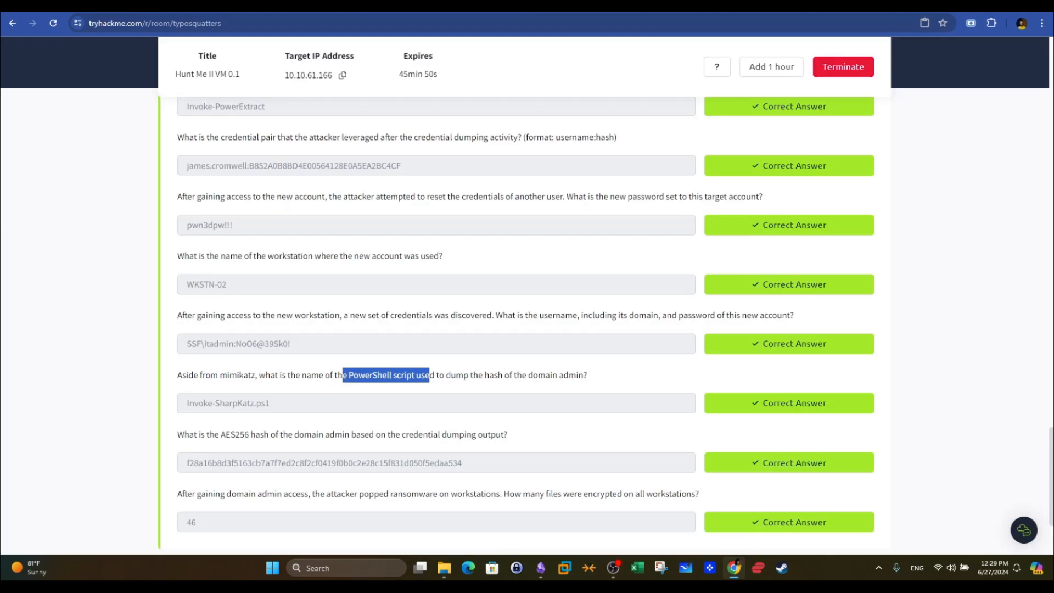
Switch to the TryHackMe room and copy the script name Invoke-SharpKatz.ps1 from the answer about the domain admin's hash dump
left_click(431, 6)
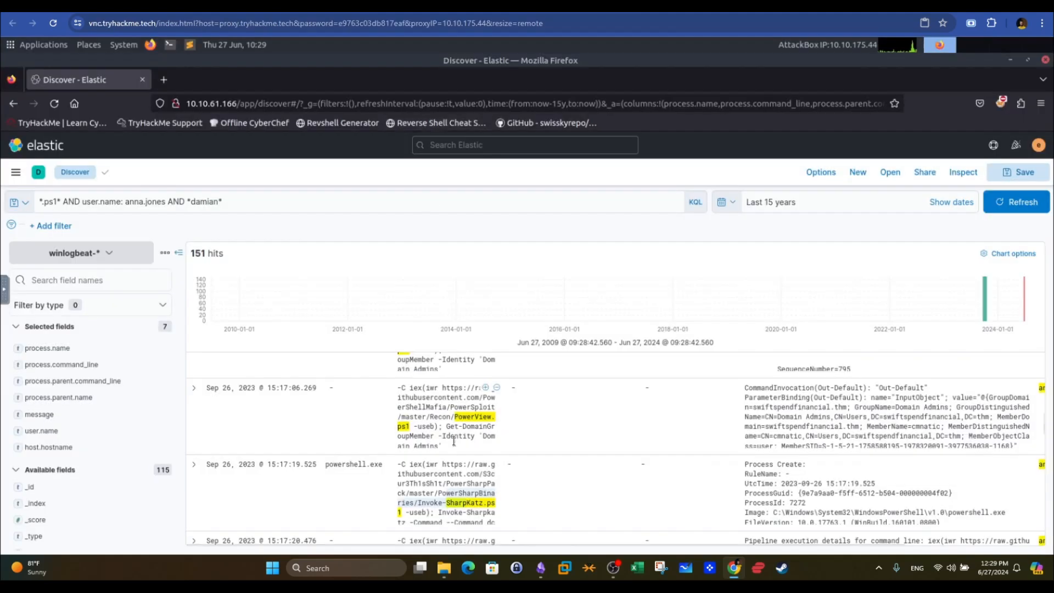
left_click(310, 7)
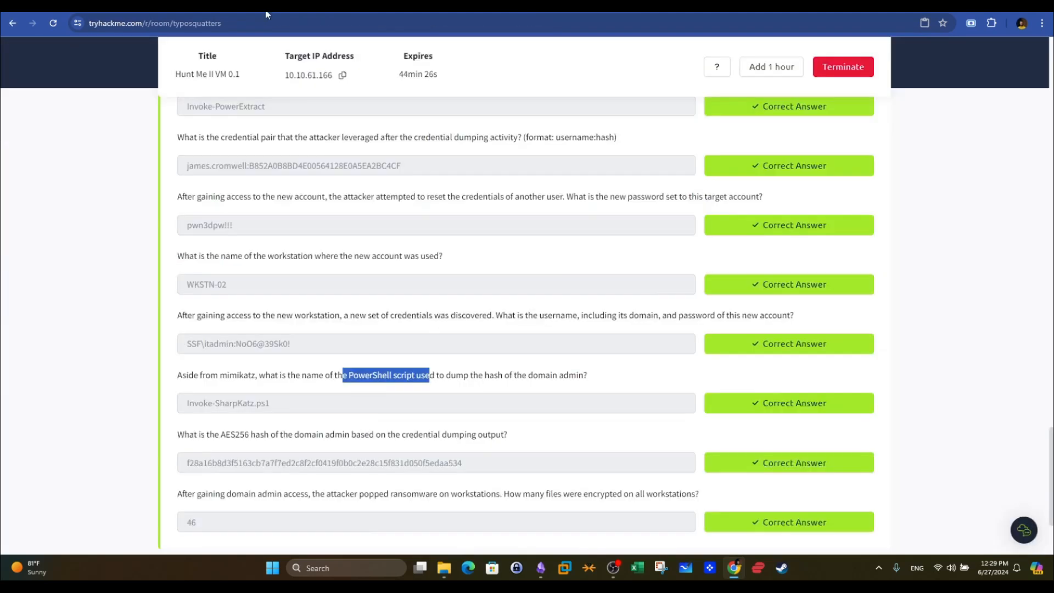
left_click_drag(275, 404, 167, 415)
scroll(485, 379, "down", 1)
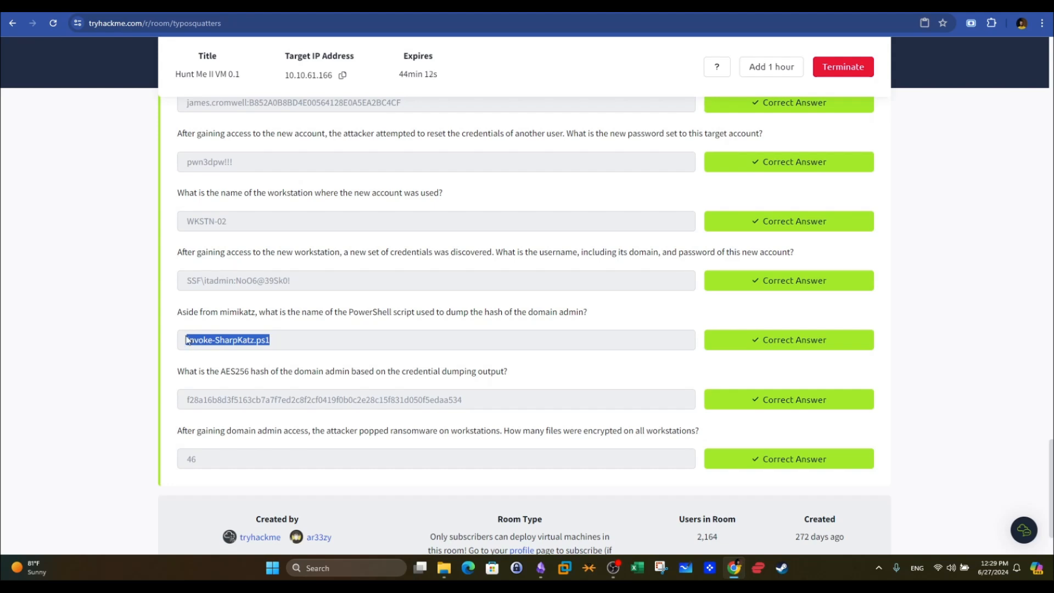
right_click(256, 339)
left_click(272, 346)
Switch back to Elastic and replace the whole query with *Invoke-SharpKatz.ps1*
key("ctrl+Tab")
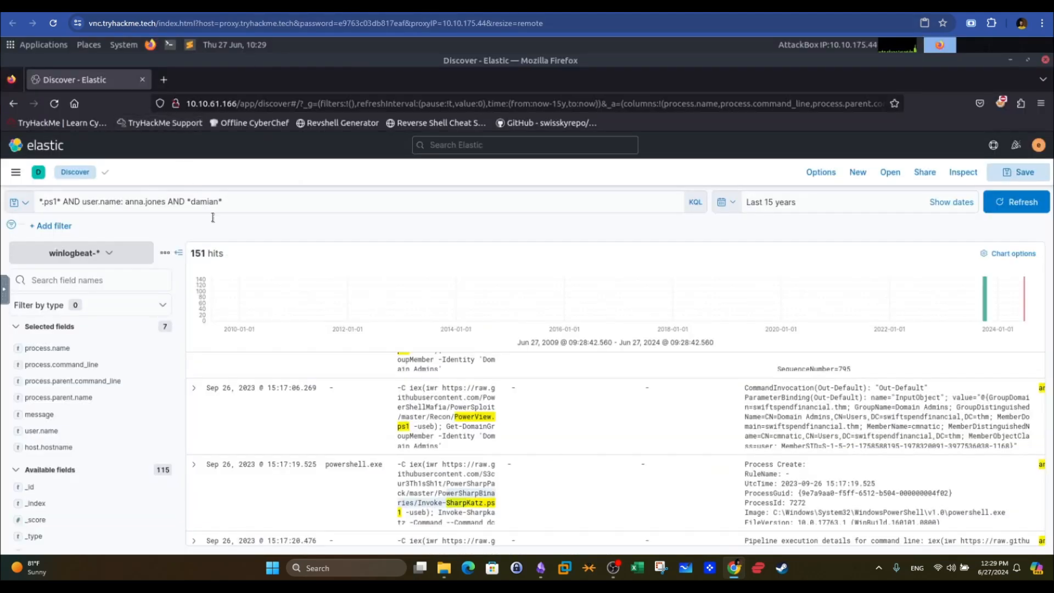
left_click_drag(1043, 435, 1030, 313)
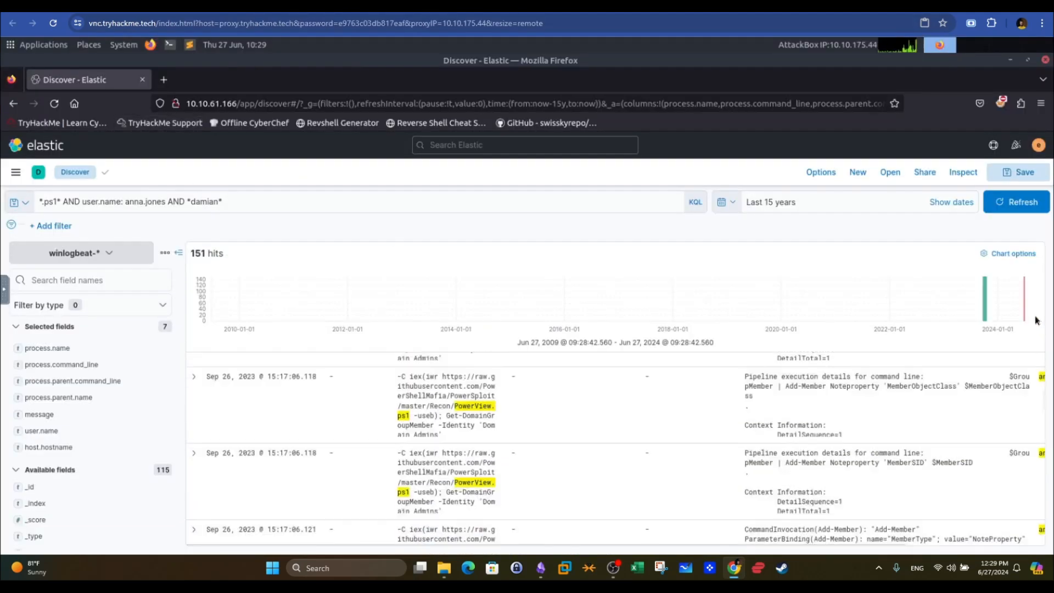
left_click(214, 201)
left_click_drag(218, 201, 43, 202)
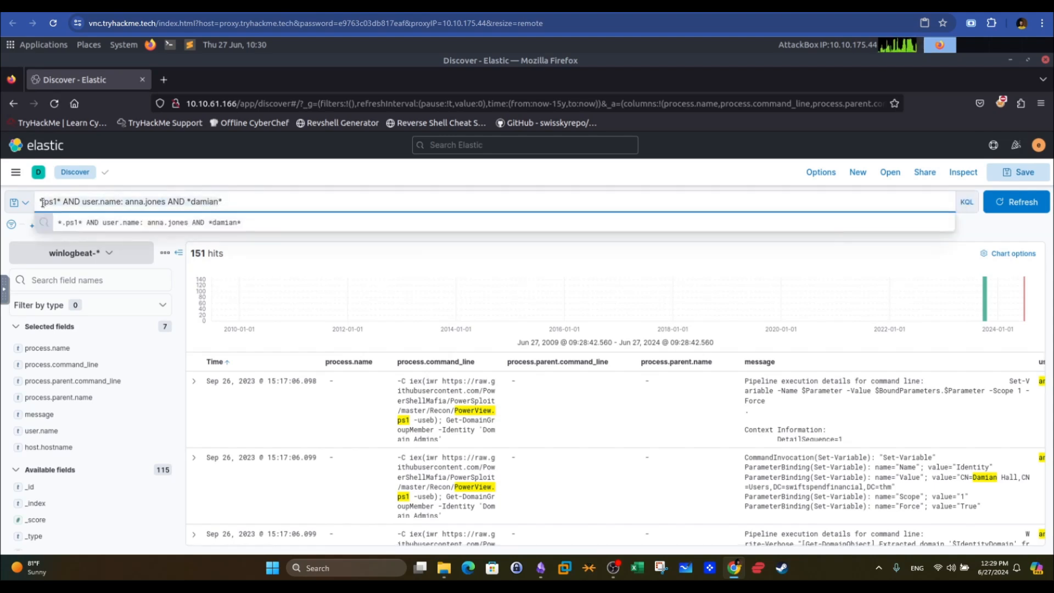
key("BackSpace")
key("ctrl+v")
key("Return")
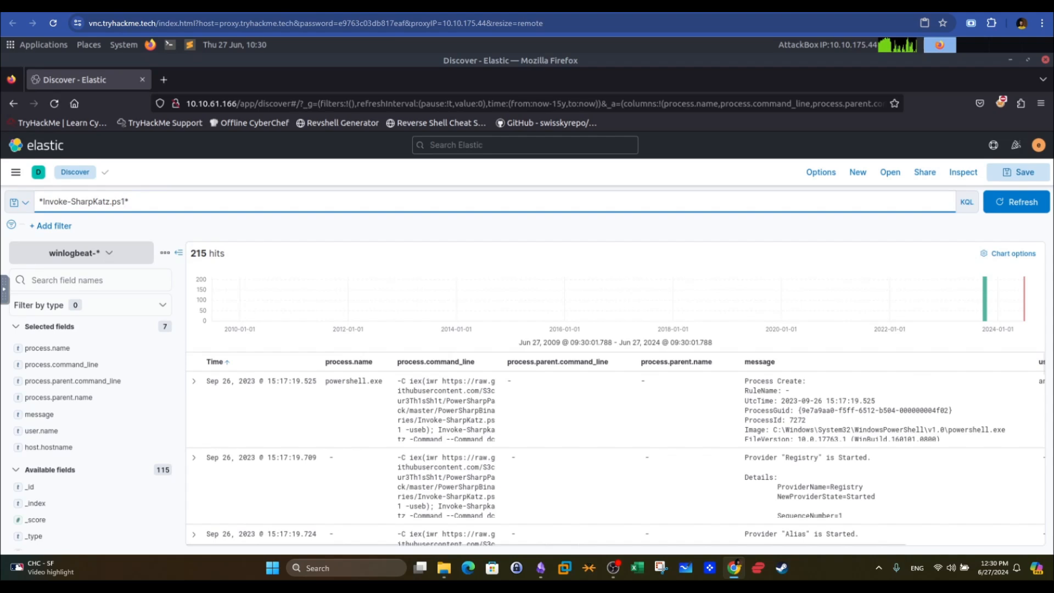
Check the room's AES256 hash question and extend the Elastic query to *Invoke-SharpKatz.ps1* AND *aes*
left_click(264, 5)
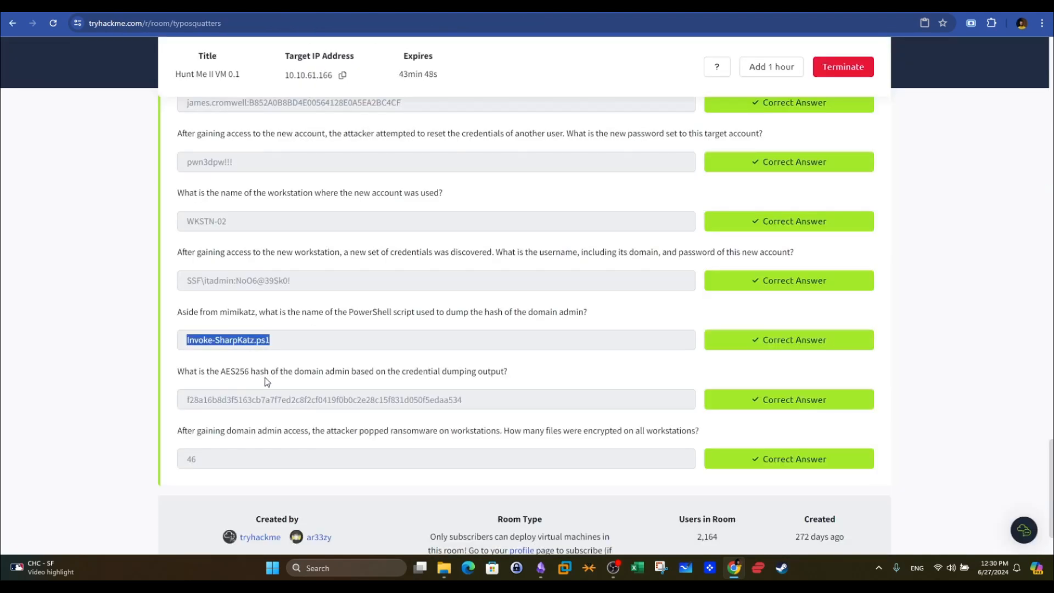
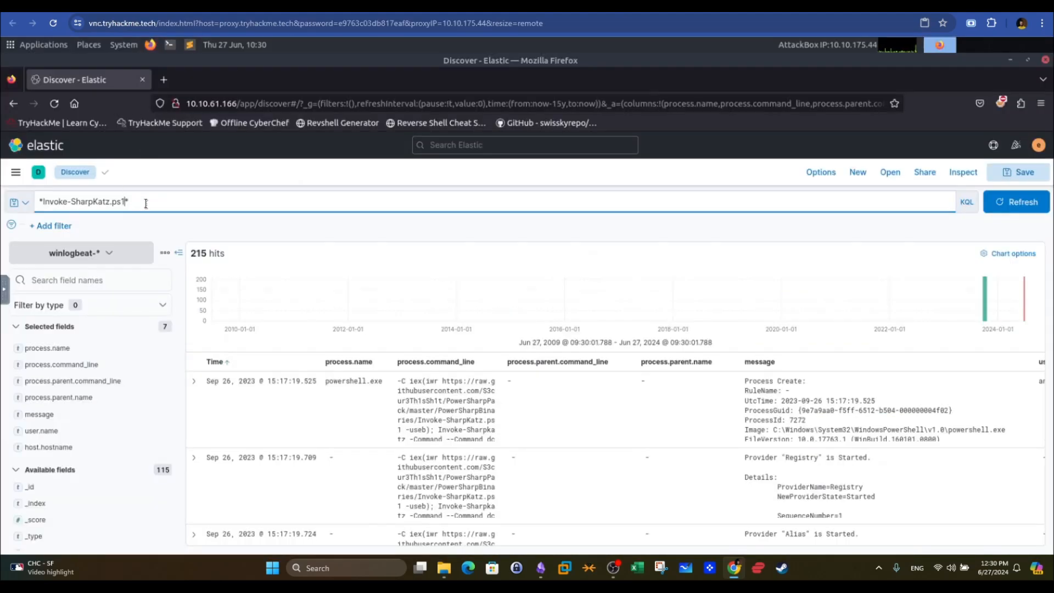
left_click(145, 203)
type("AND")
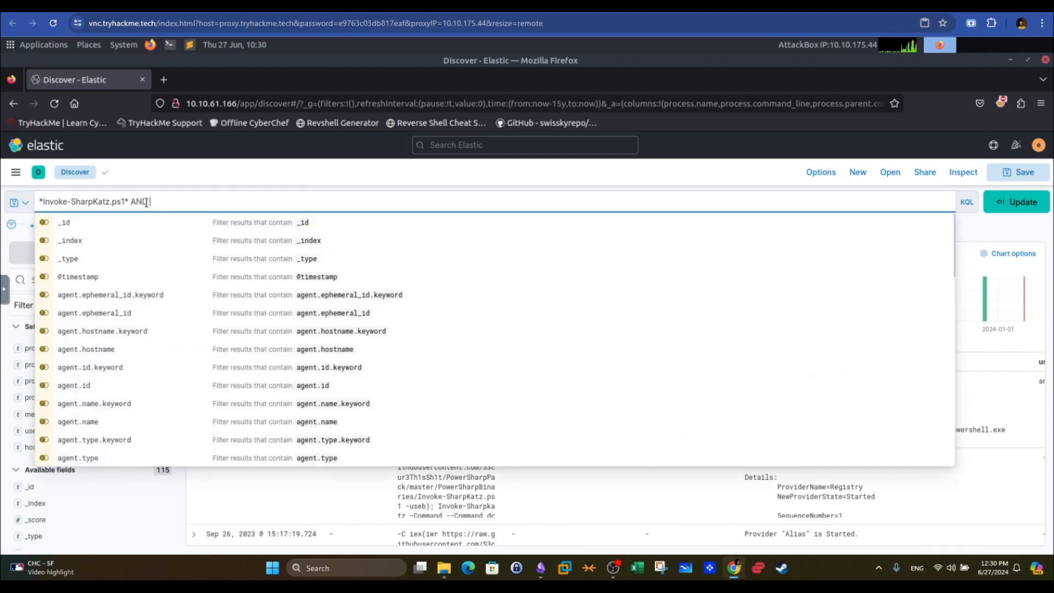
type(" *aes*")
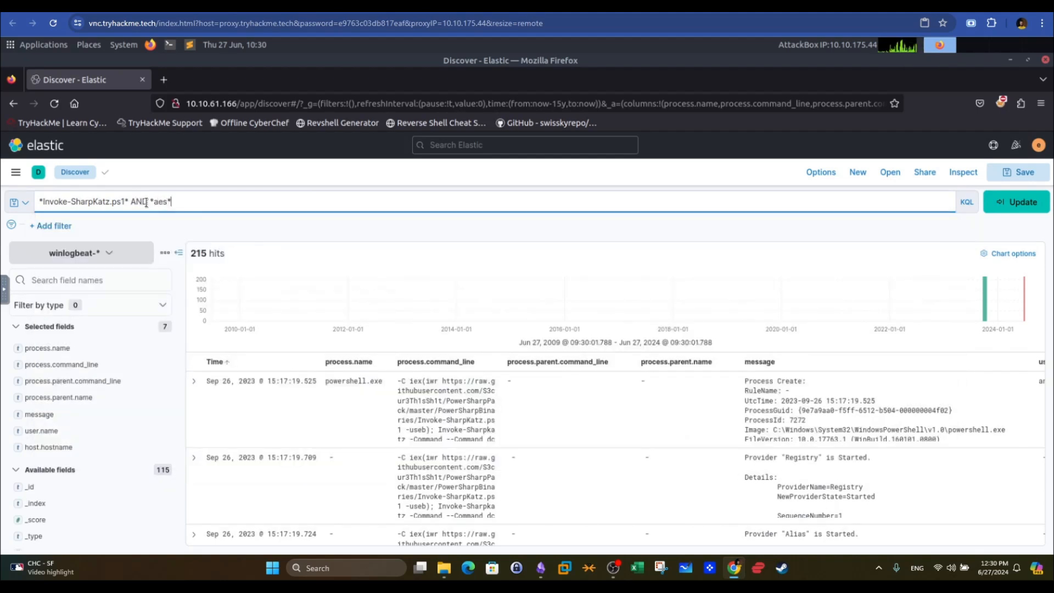
key("Return")
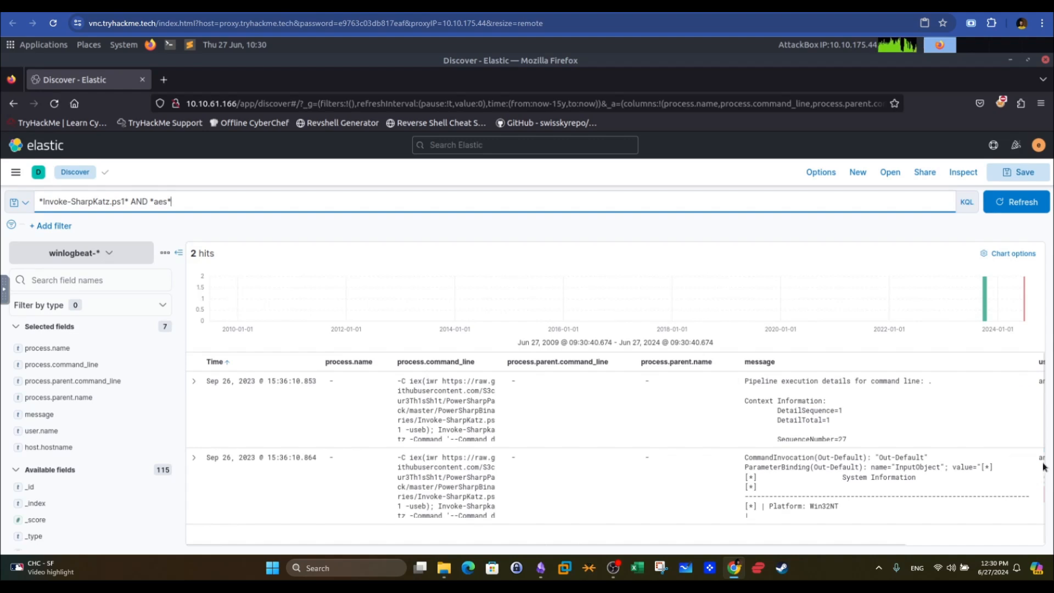
Compare the messages of the matching events, expand the 15:36:10.864 event and show its full message field
left_click(753, 382)
left_click_drag(778, 383, 873, 384)
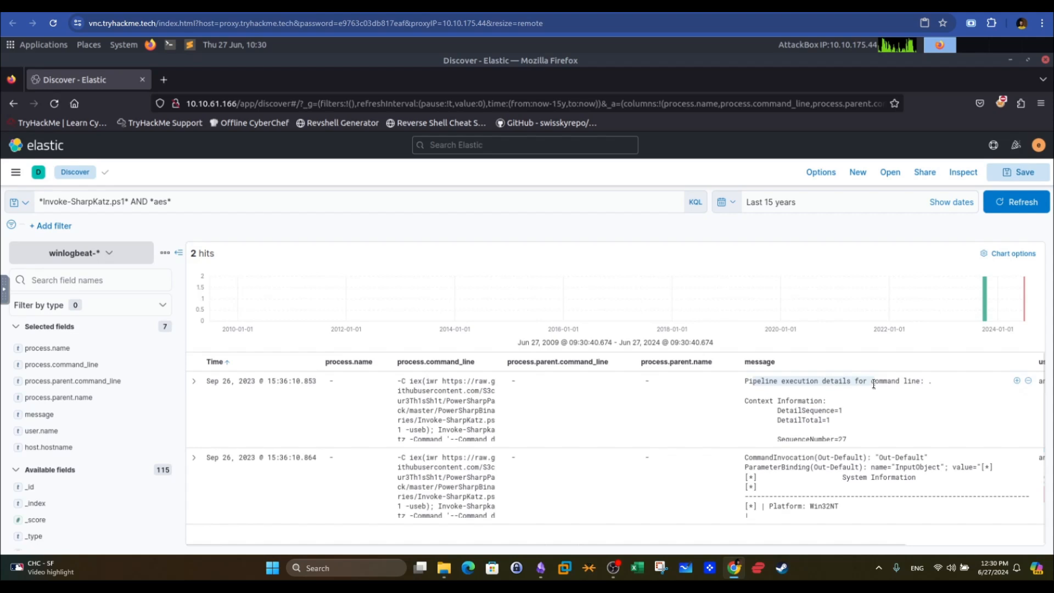
left_click_drag(752, 457, 831, 458)
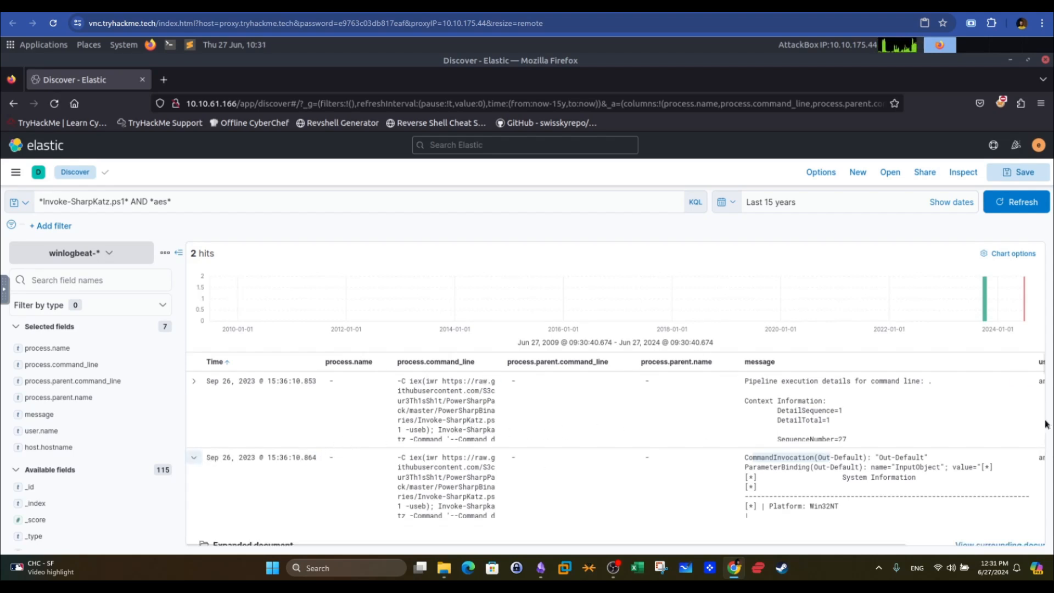
left_click_drag(1043, 372, 1043, 469)
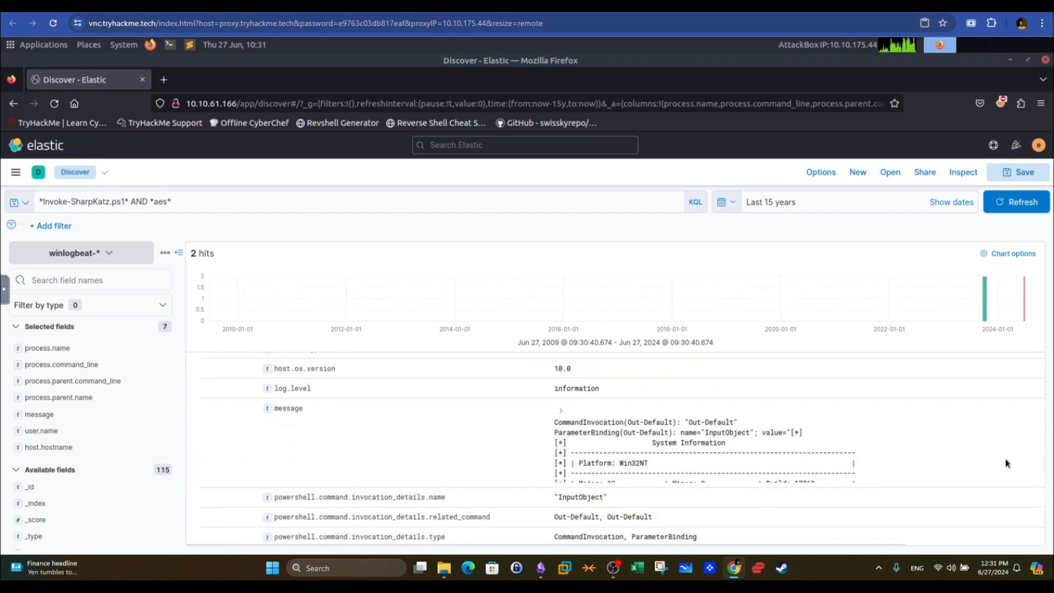
left_click(561, 409)
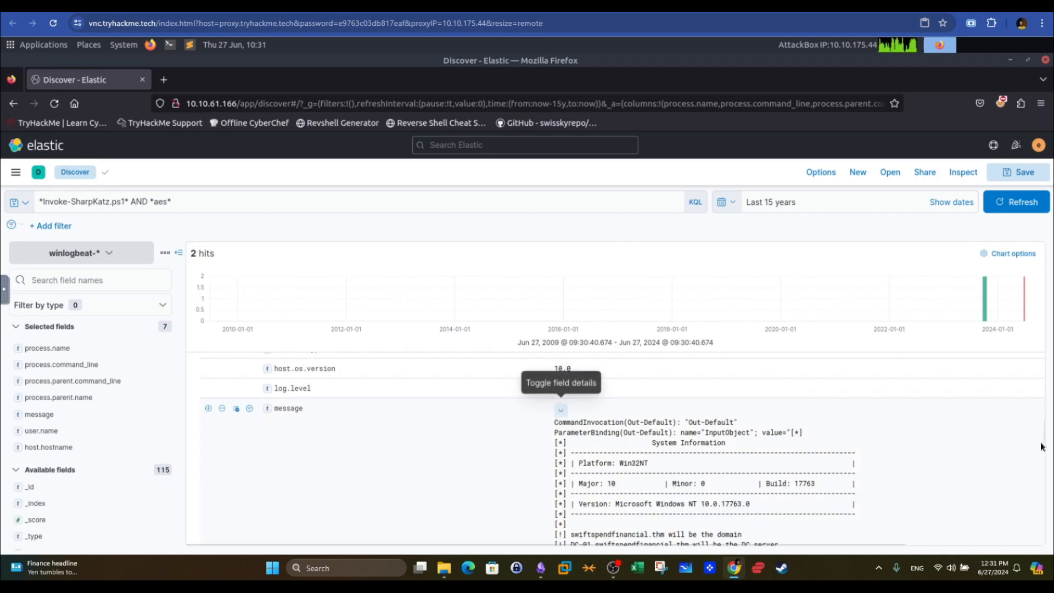
Examine the dumped SAM account's username, NTLM hash and aes256_hmac value under Kerberos-Newer-Keys in the message
left_click_drag(1044, 433, 1045, 449)
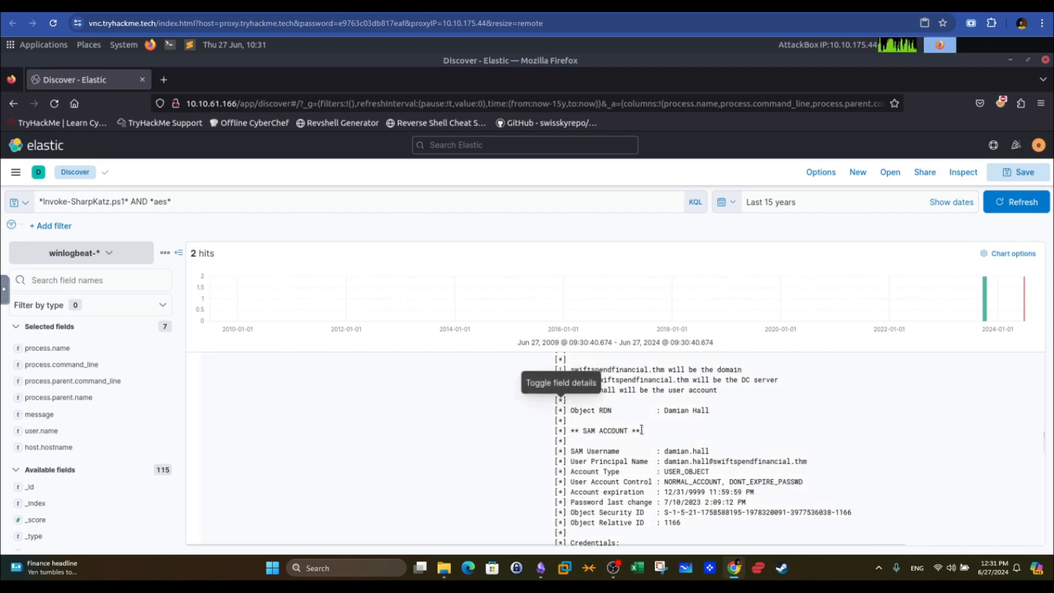
left_click_drag(641, 429, 572, 432)
left_click_drag(711, 451, 664, 452)
left_click_drag(1042, 449, 1044, 455)
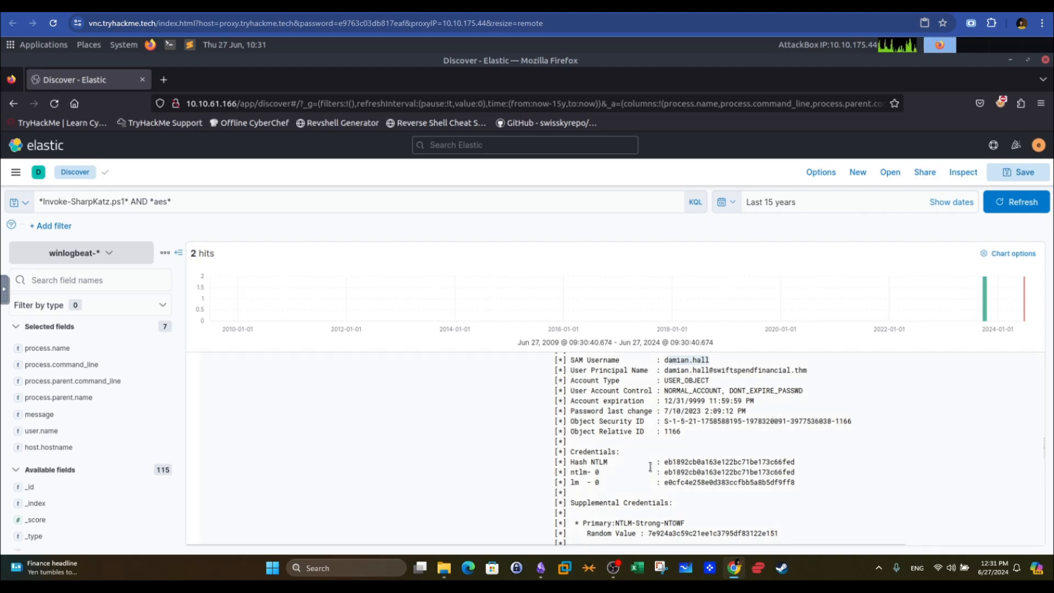
left_click_drag(603, 464, 793, 463)
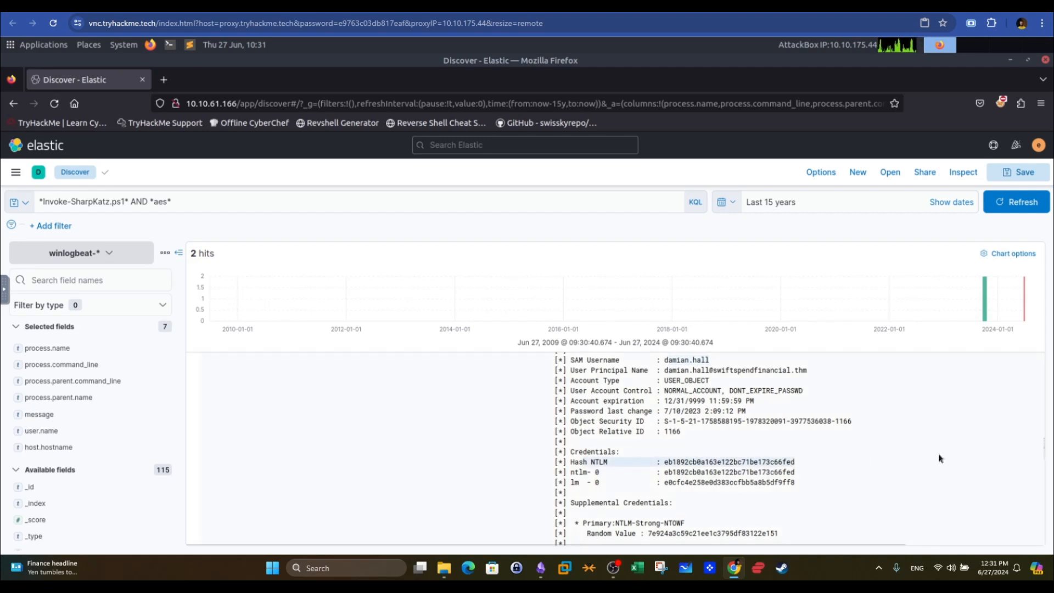
scroll(1044, 463, "down", 3)
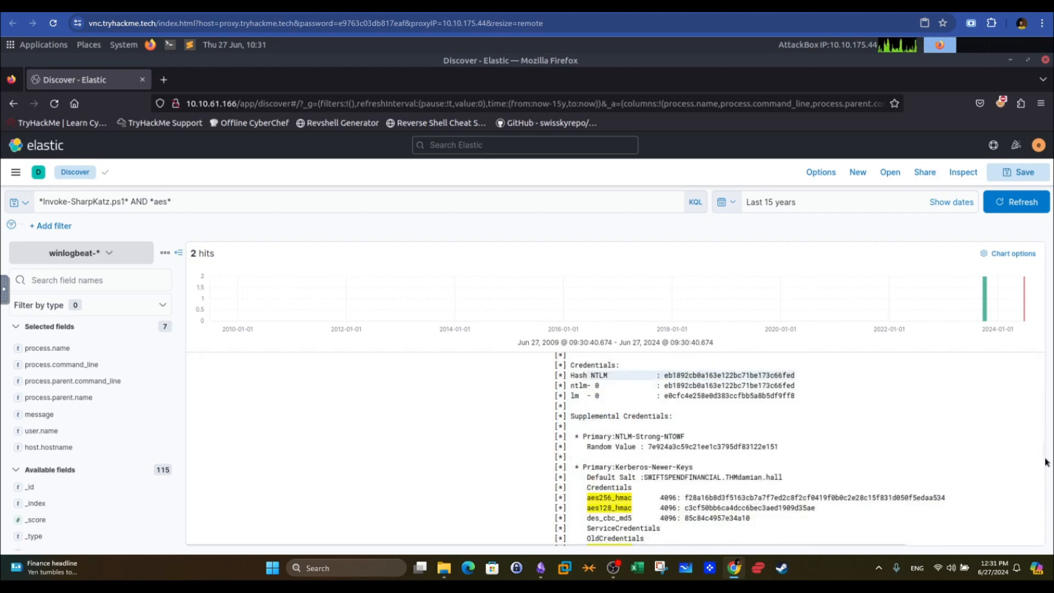
scroll(1045, 462, "down", 1)
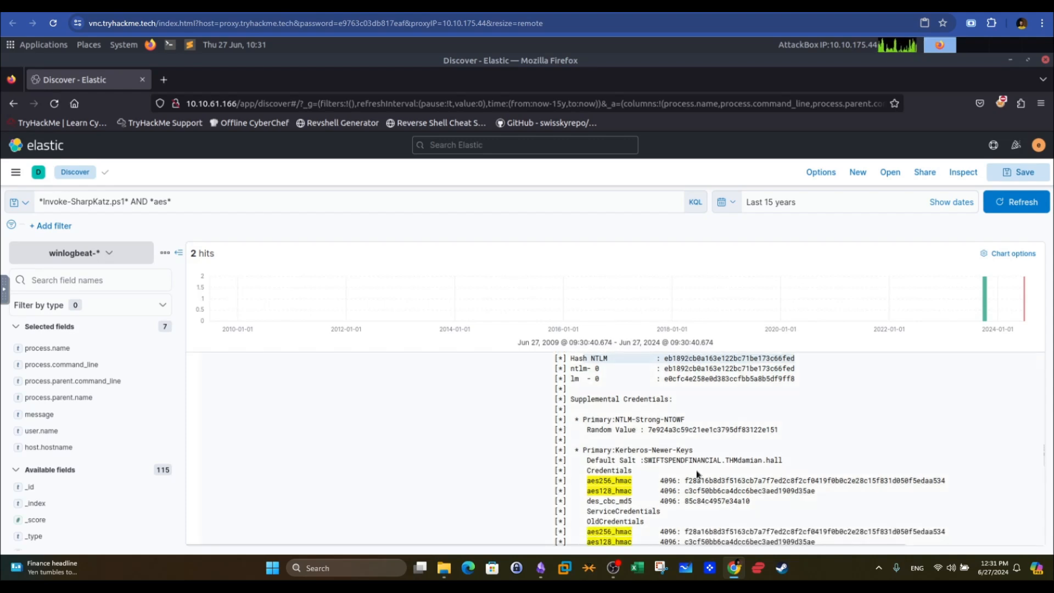
left_click(589, 481)
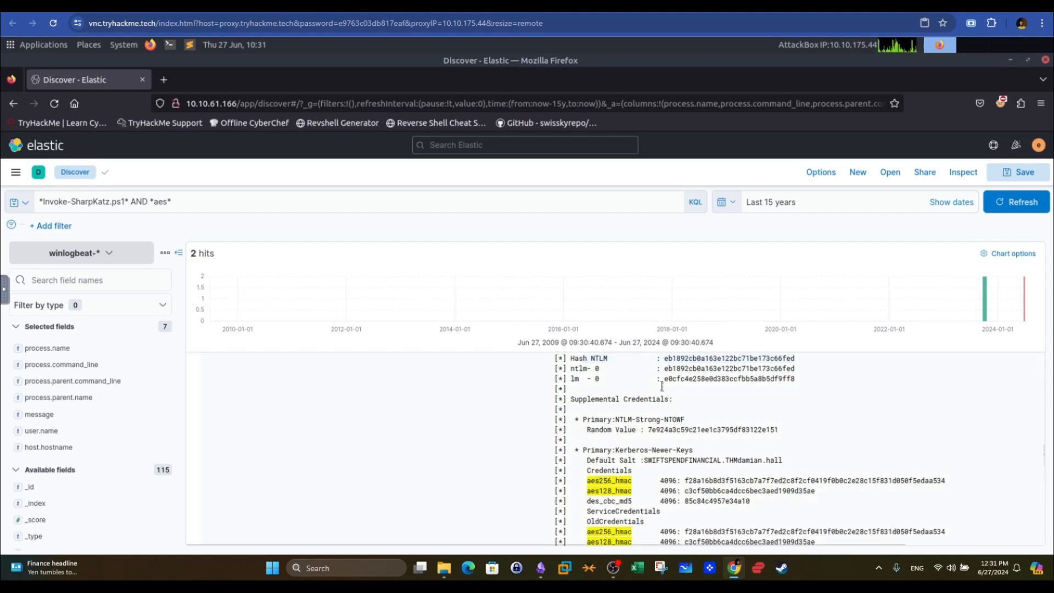
Check the room's AES256 hash answer, return to Elastic and highlight the domain admin's username in the Default Salt line
key("ctrl+Tab")
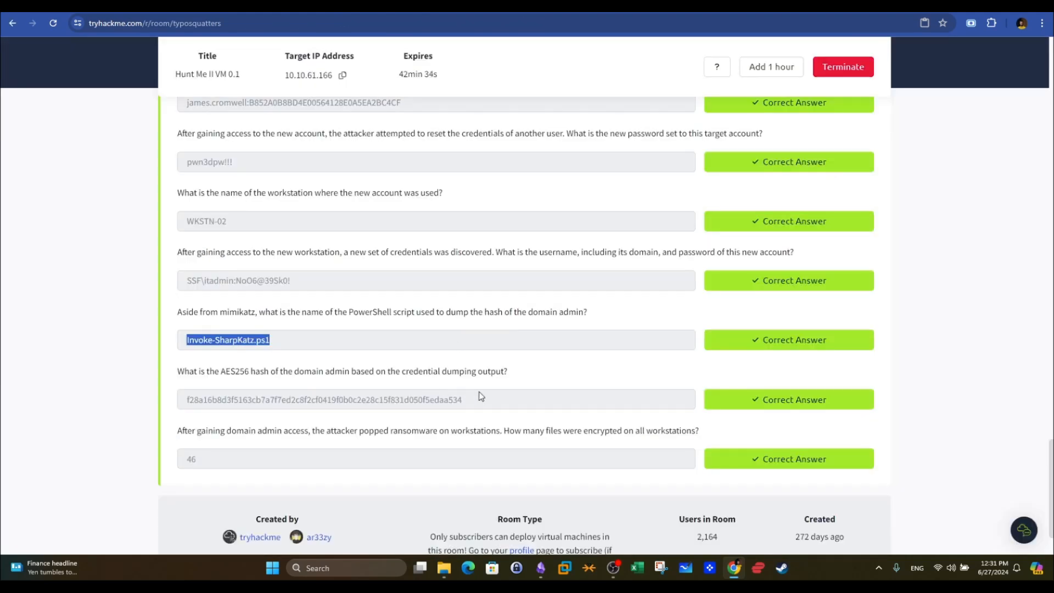
left_click_drag(470, 400, 183, 435)
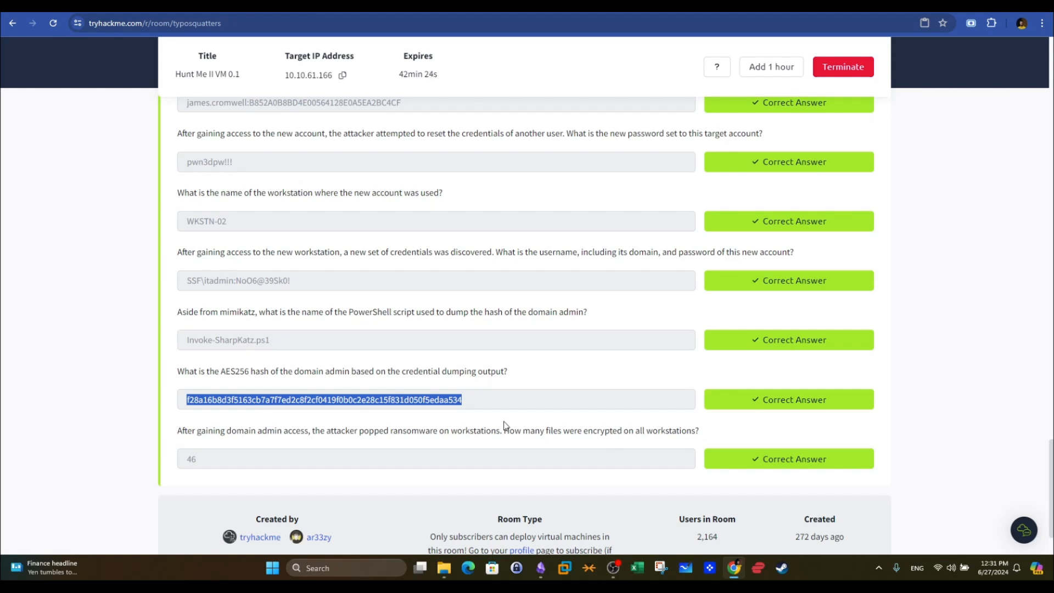
left_click(395, 6)
left_click_drag(788, 461, 737, 461)
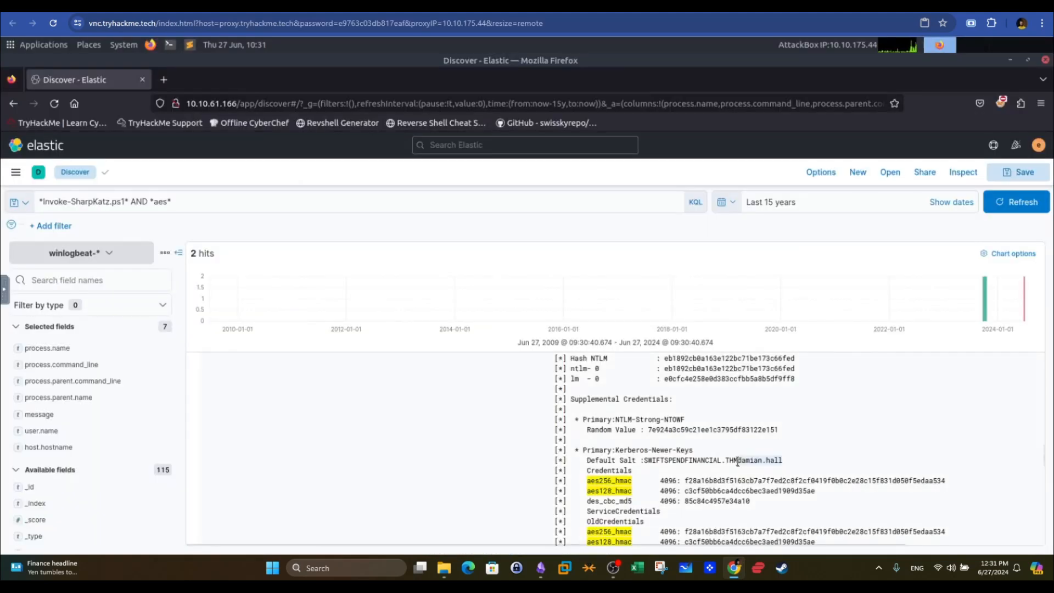
Replace the whole Elastic query with a user.name condition for the domain admin's username
left_click(230, 201)
key("ctrl+a")
key("BackSpace")
type("usern.")
key("BackSpace")
key("BackSpace")
key("BackSpace")
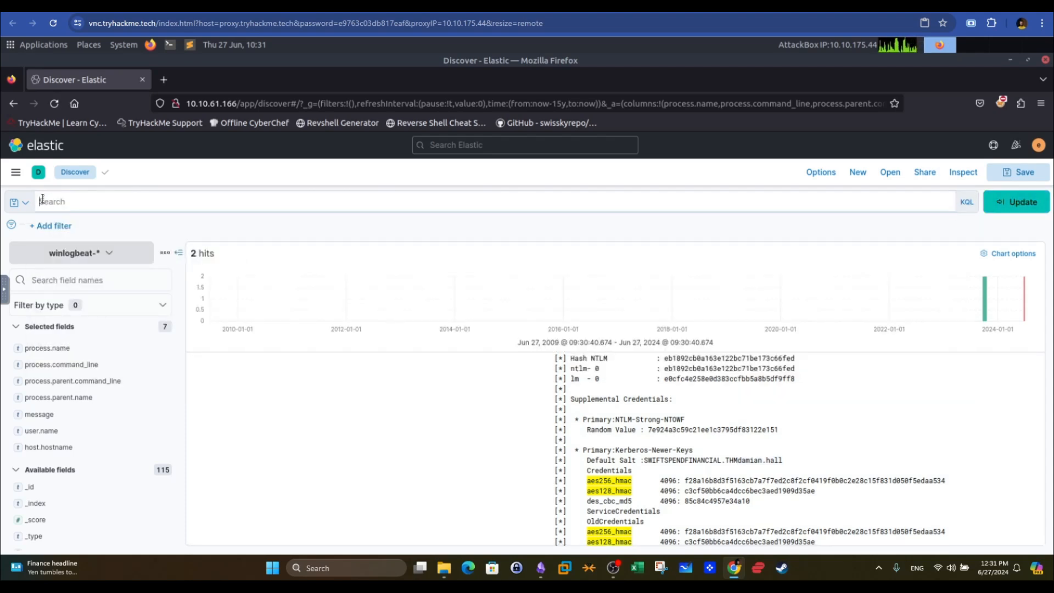
type("r.name")
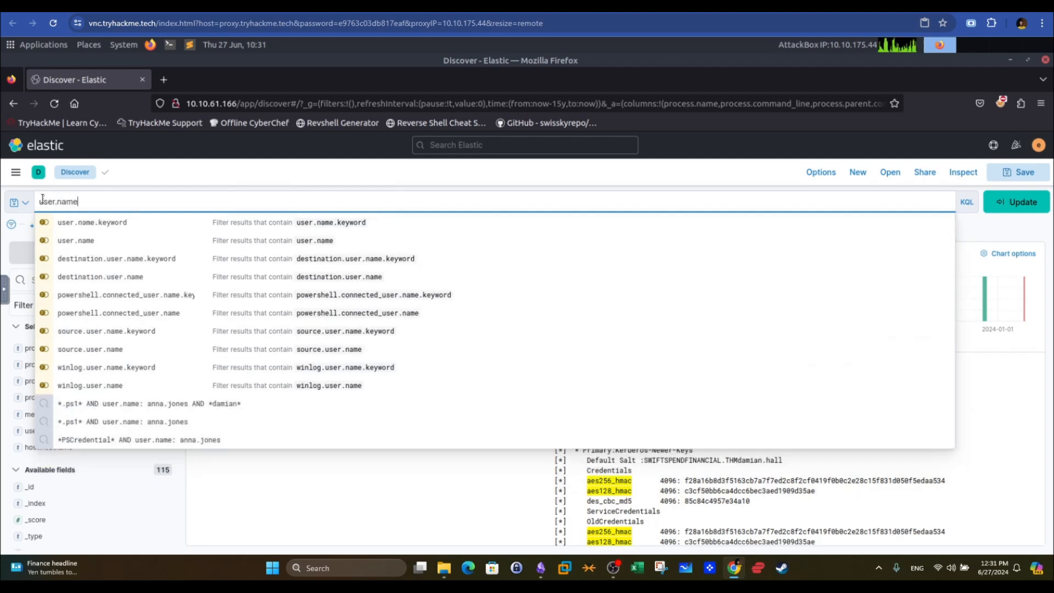
type(": damian.")
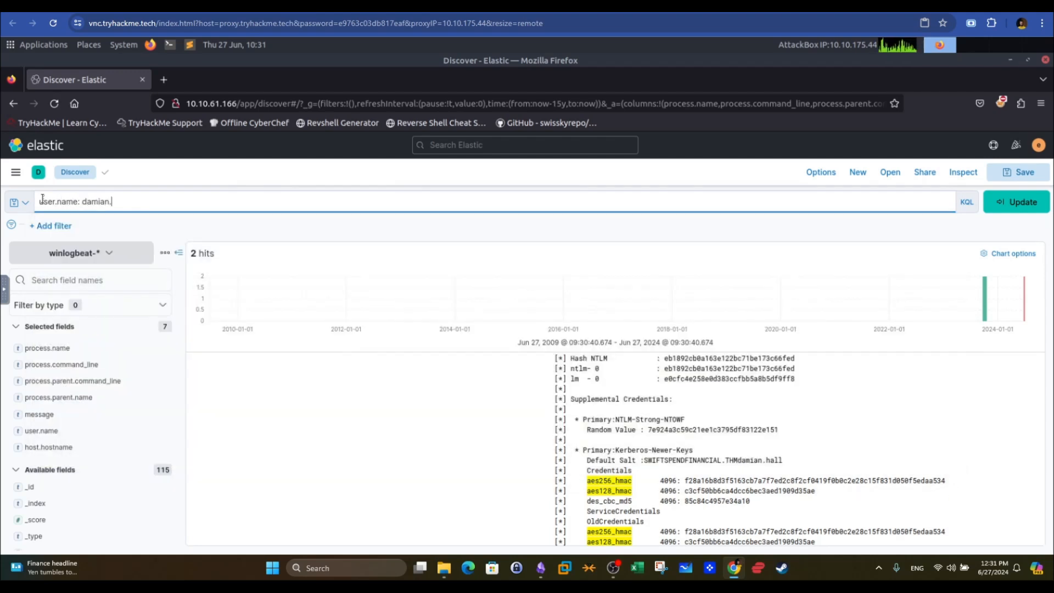
type("hall")
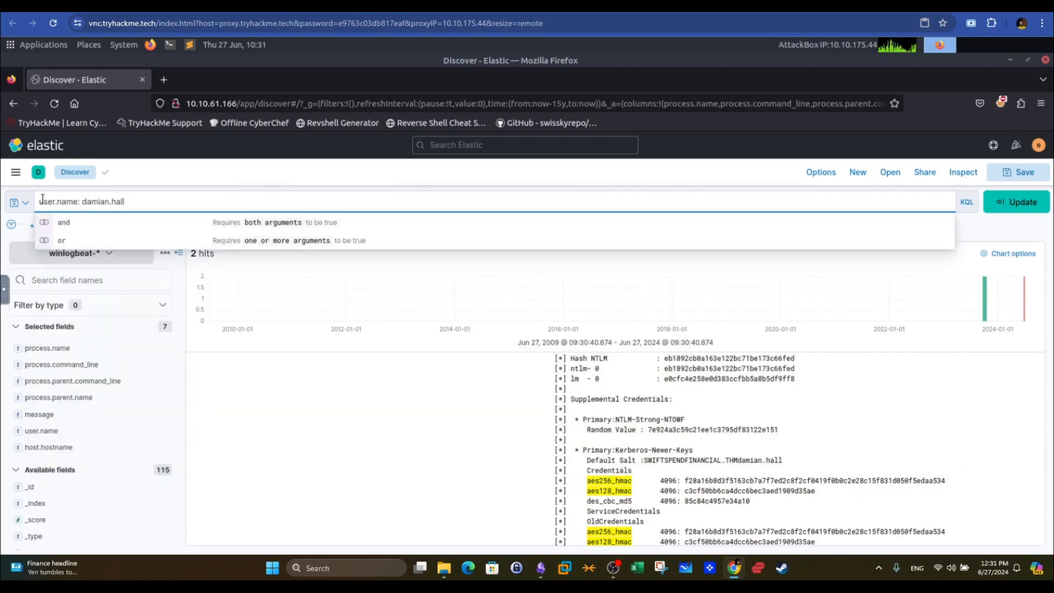
Check the room's encrypted files question, extend the Elastic query with AND process.name: *.exe and run it
key("ctrl+Tab")
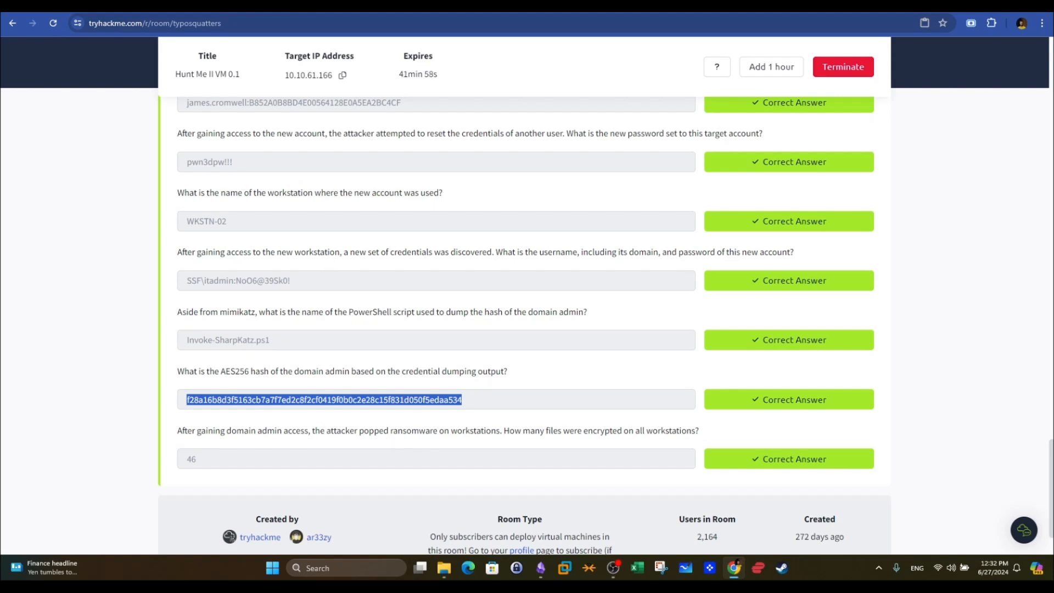
left_click(327, 9)
type("AND processn")
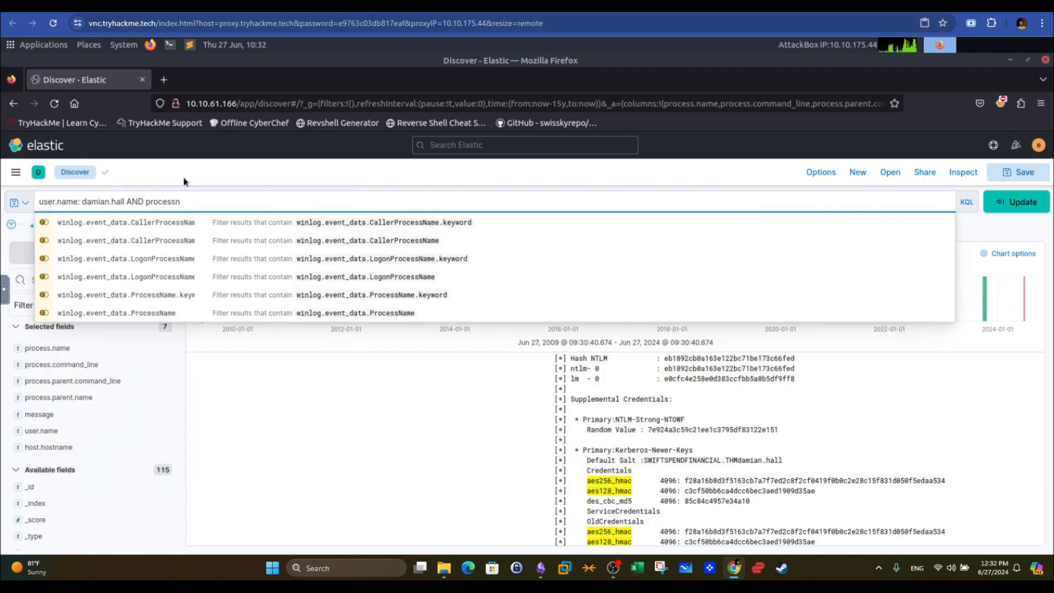
key("BackSpace")
type(".name: *.exe")
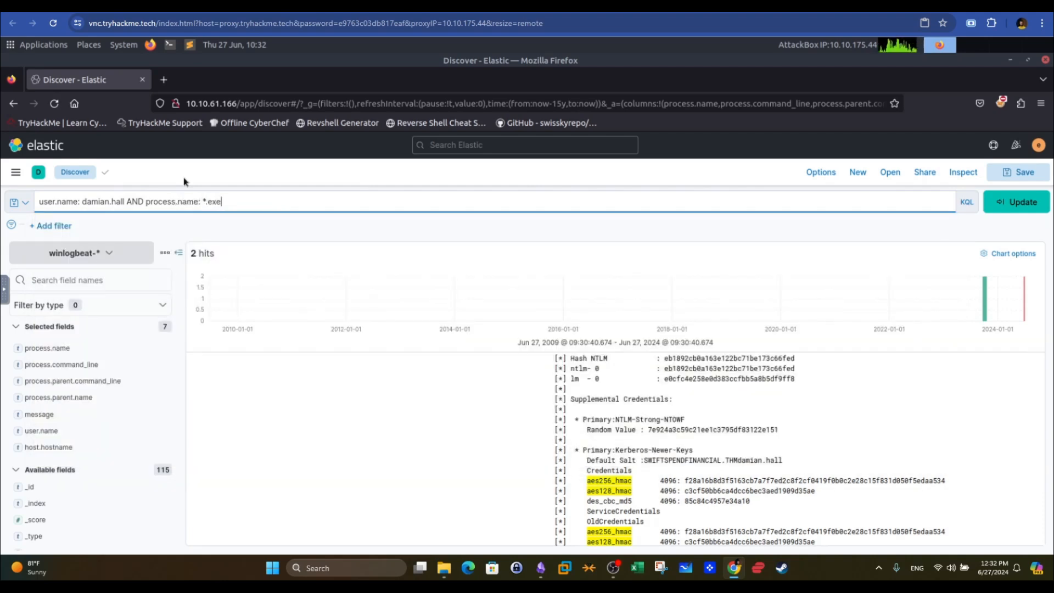
key("Return")
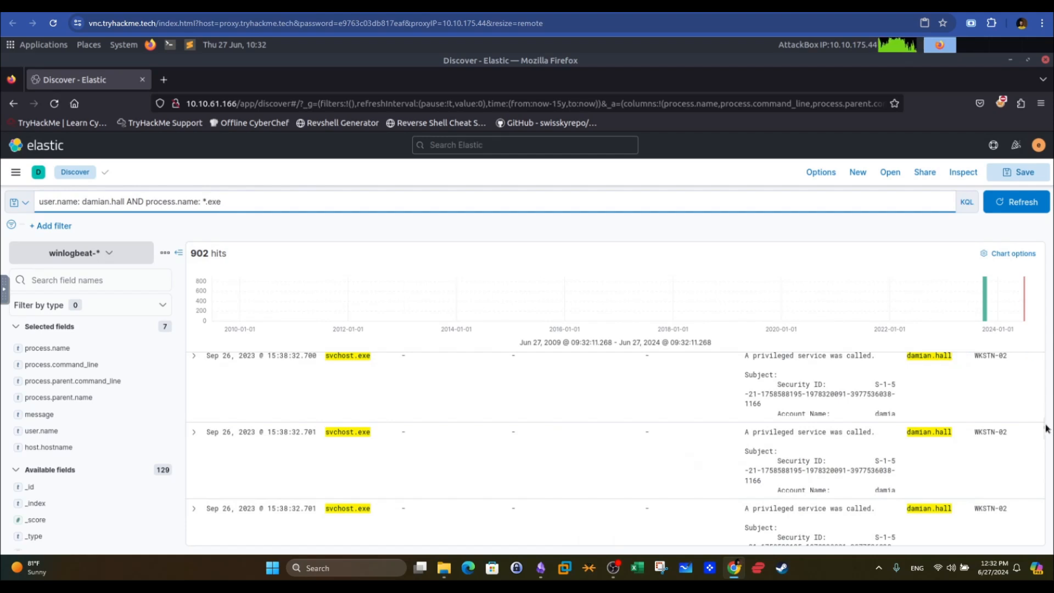
Look through the matching processes and exclude svchost.exe by adding AND NOT svchost.exe to the query
left_click_drag(1044, 428, 1038, 349)
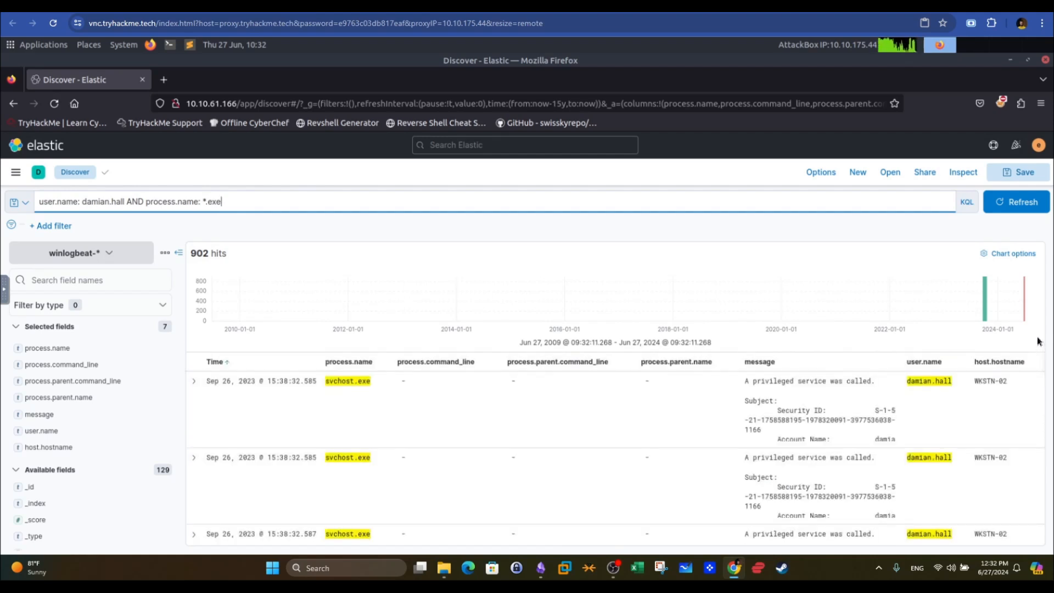
scroll(1043, 367, "down", 5)
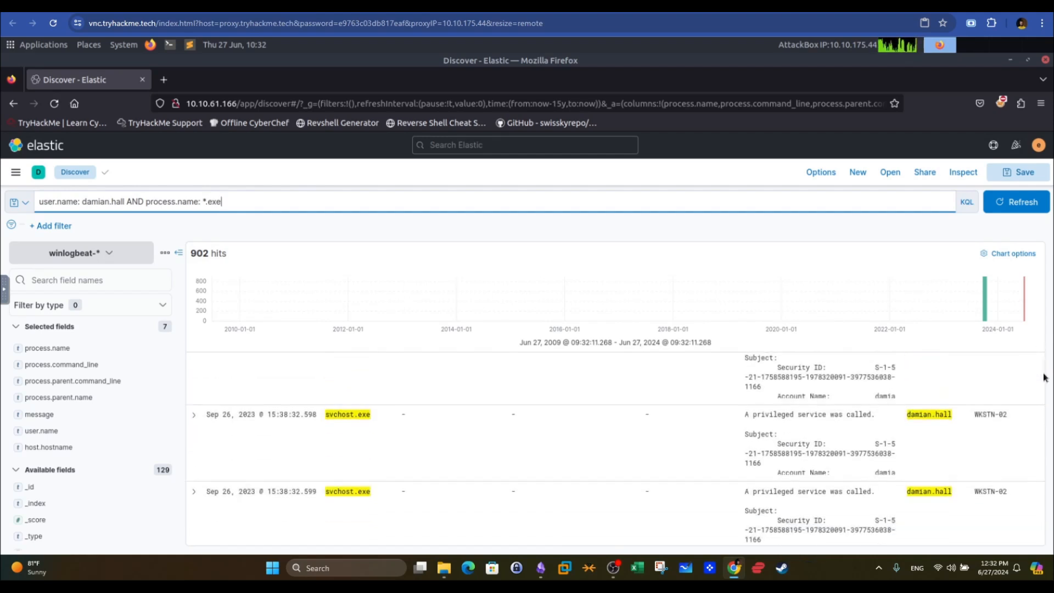
scroll(1044, 393, "down", 5)
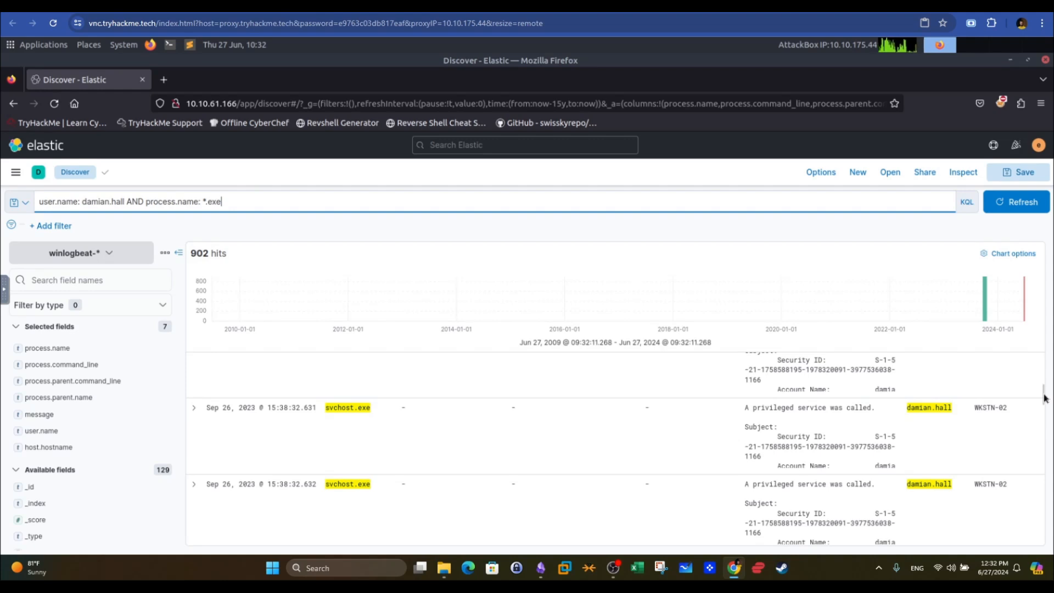
left_click_drag(1044, 393, 1034, 543)
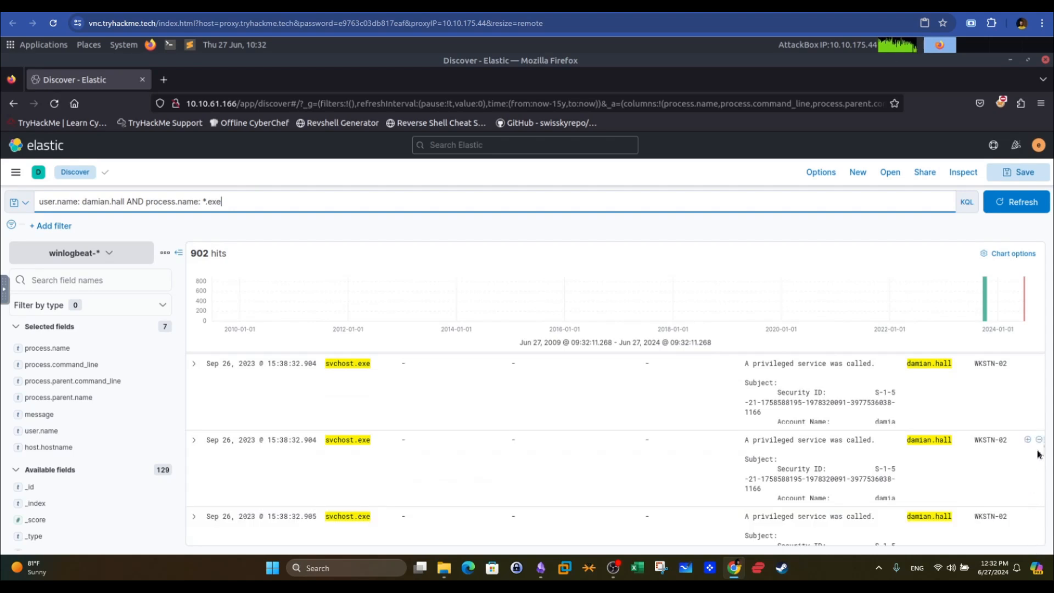
left_click_drag(1044, 448, 1024, 341)
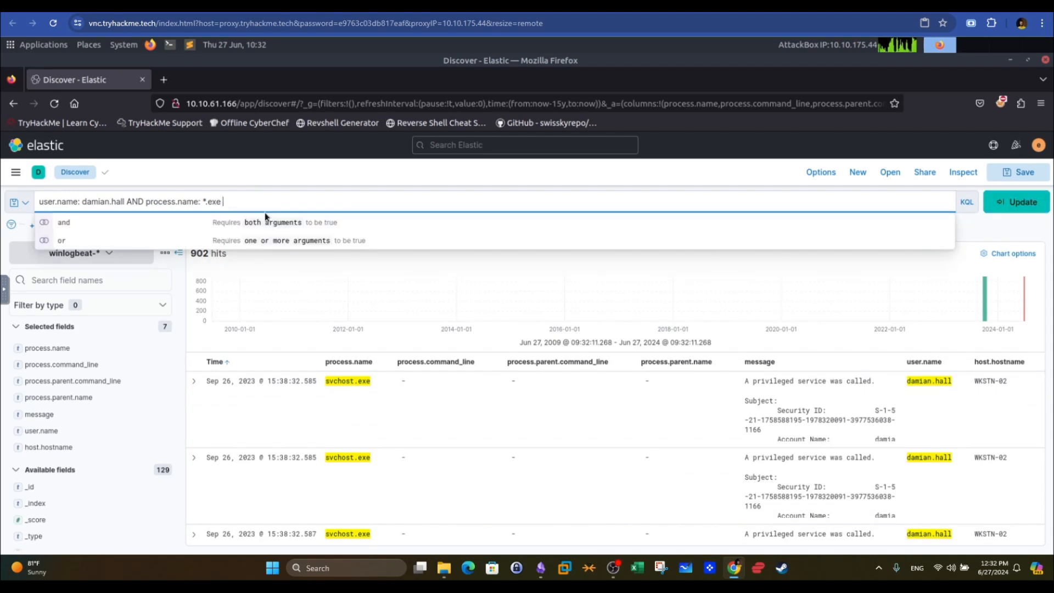
type("AND NOT sv")
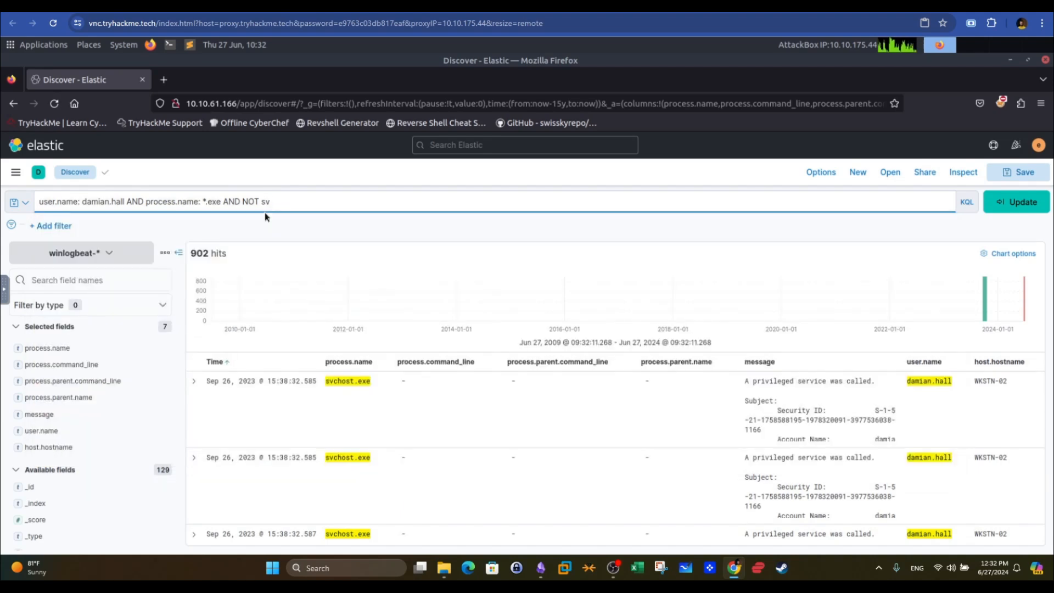
type("chost.exe")
key("Return")
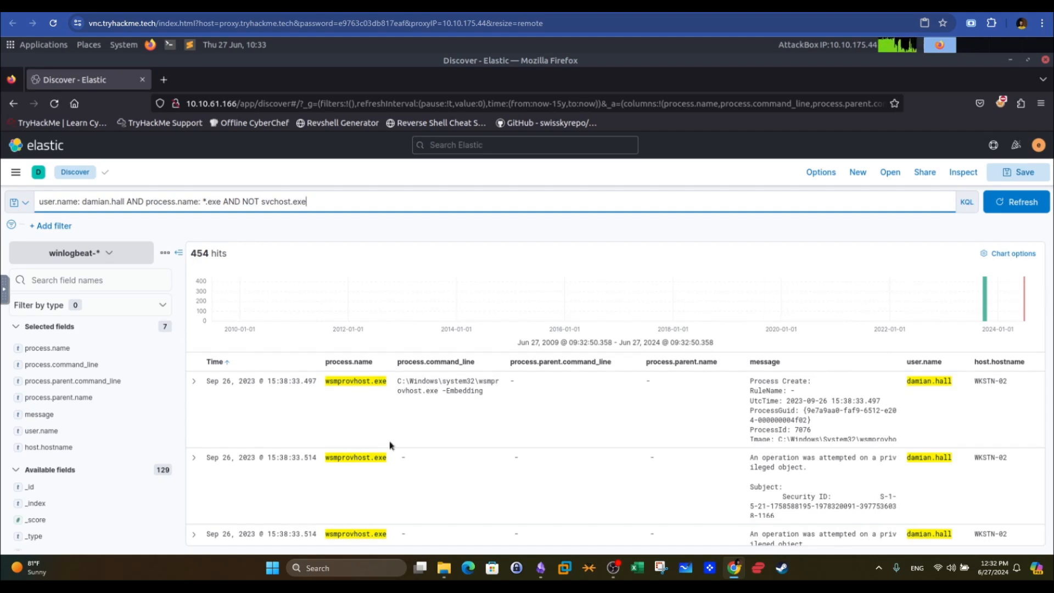
Extend the query with AND NOT wsmprovhost.exe and run it to filter out those process events
left_click(332, 458)
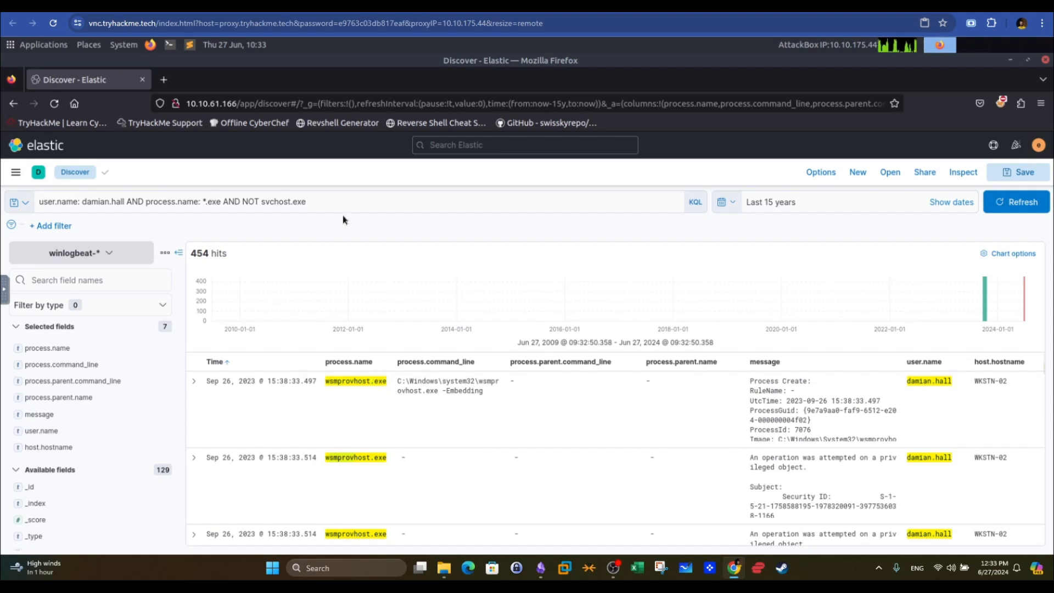
left_click(349, 200)
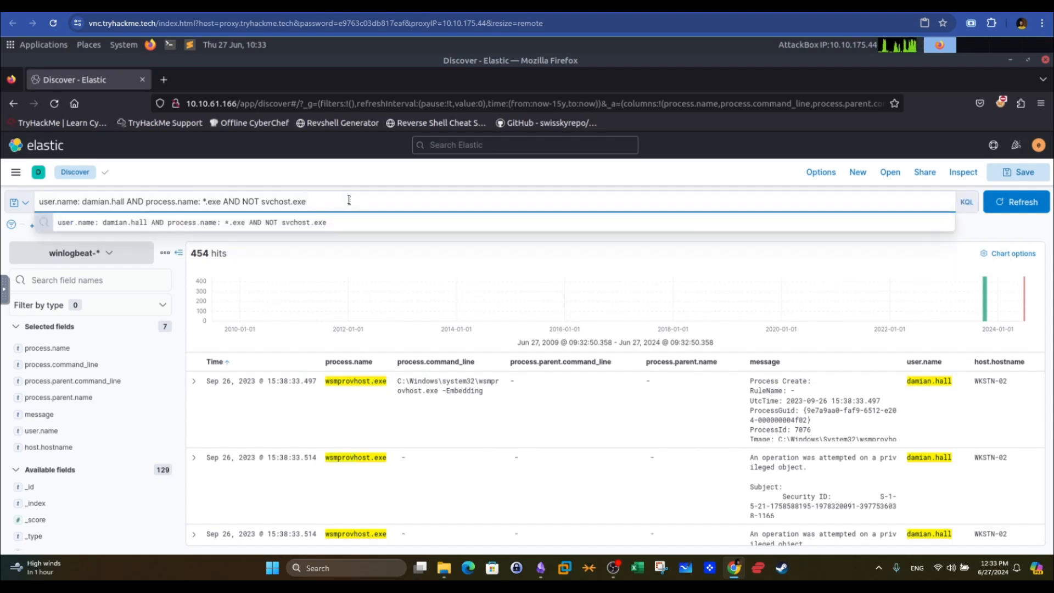
type("AND")
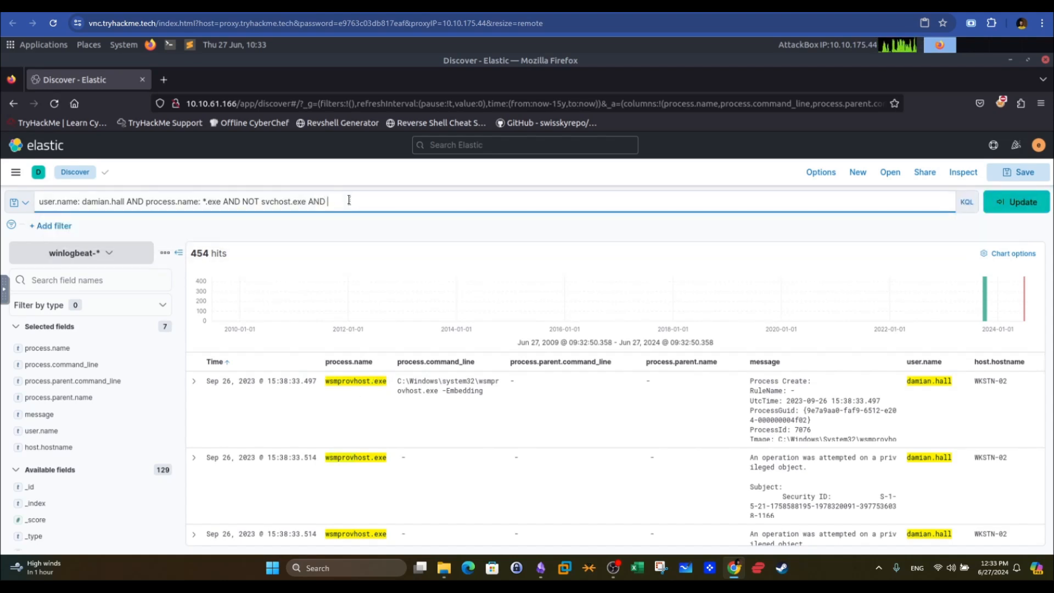
key("BackSpace")
type("B")
key("BackSpace")
type("D NOT")
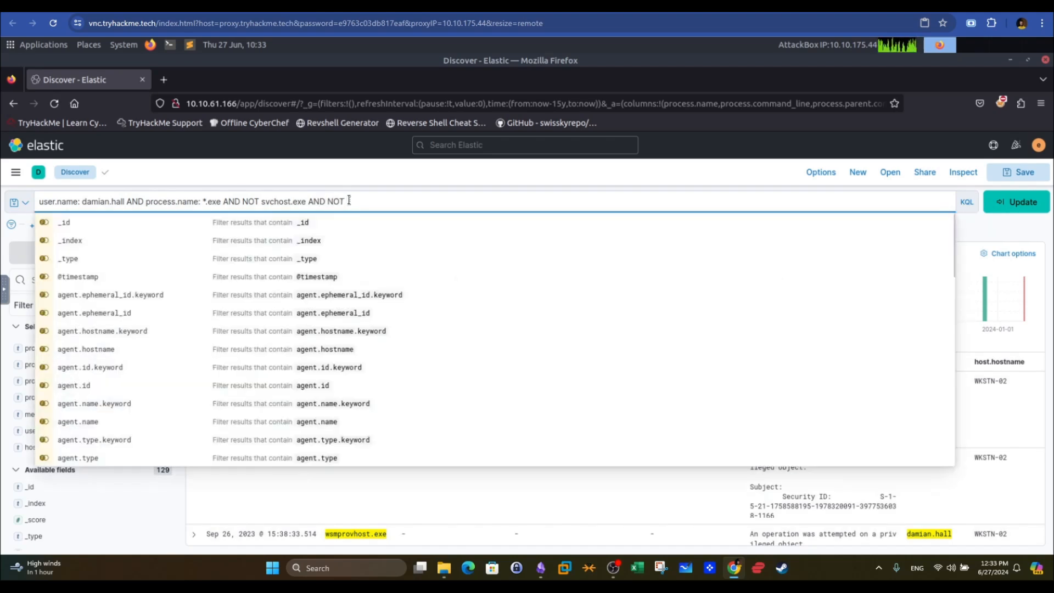
left_click(572, 172)
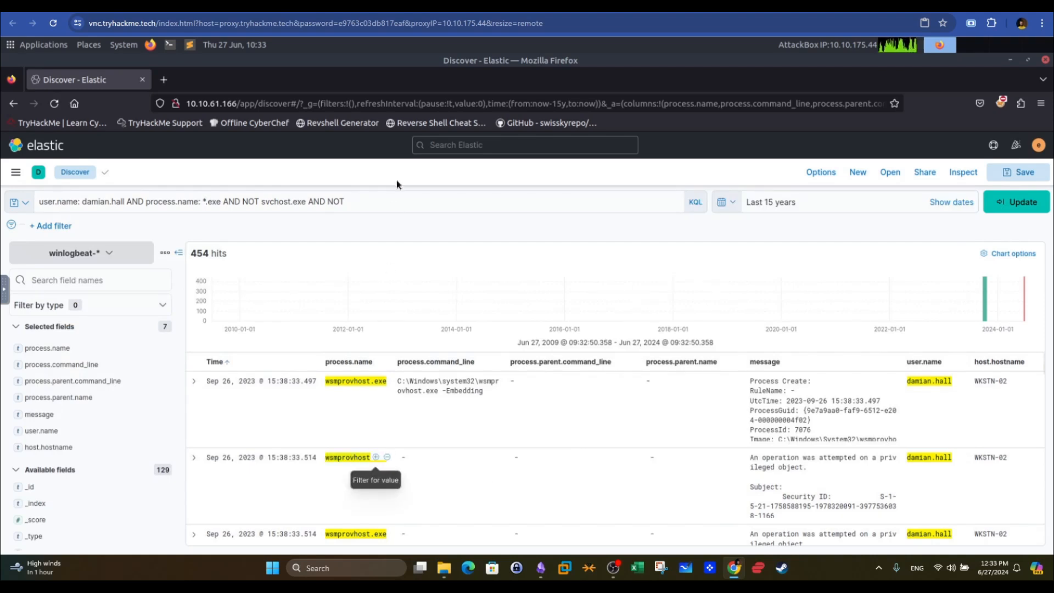
left_click(386, 202)
type("wsmprovhost.exe")
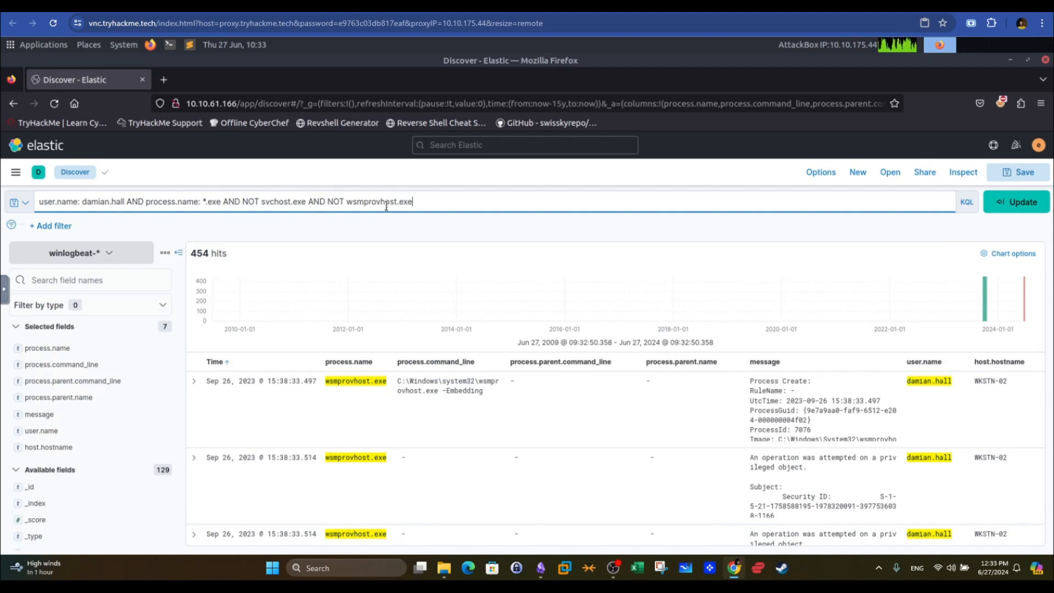
key("Return")
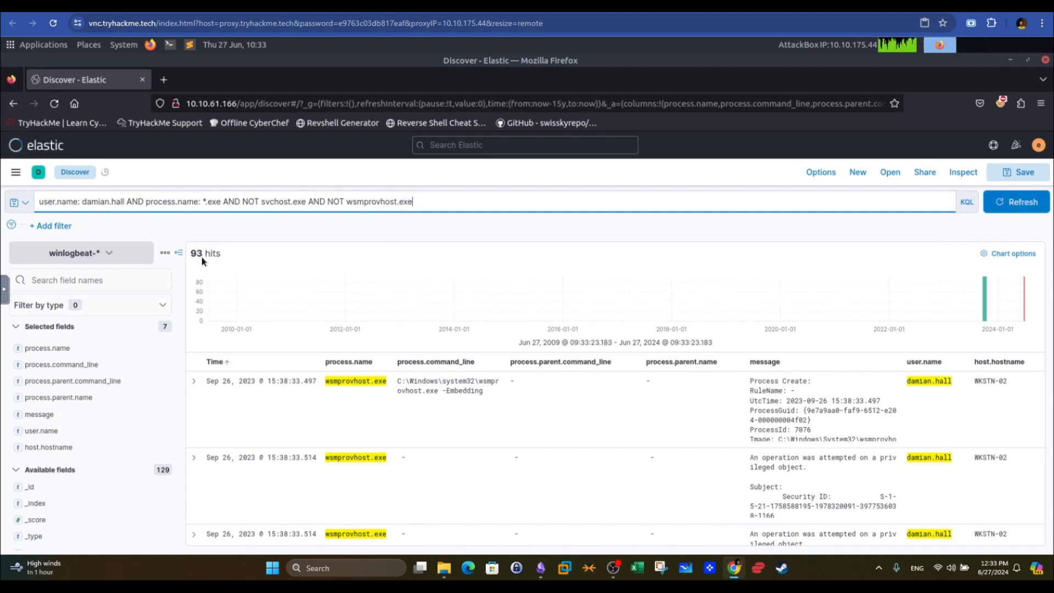
Review the filtered events, add AND NOT conhost.exe to the end of the query and run it
left_click(498, 276)
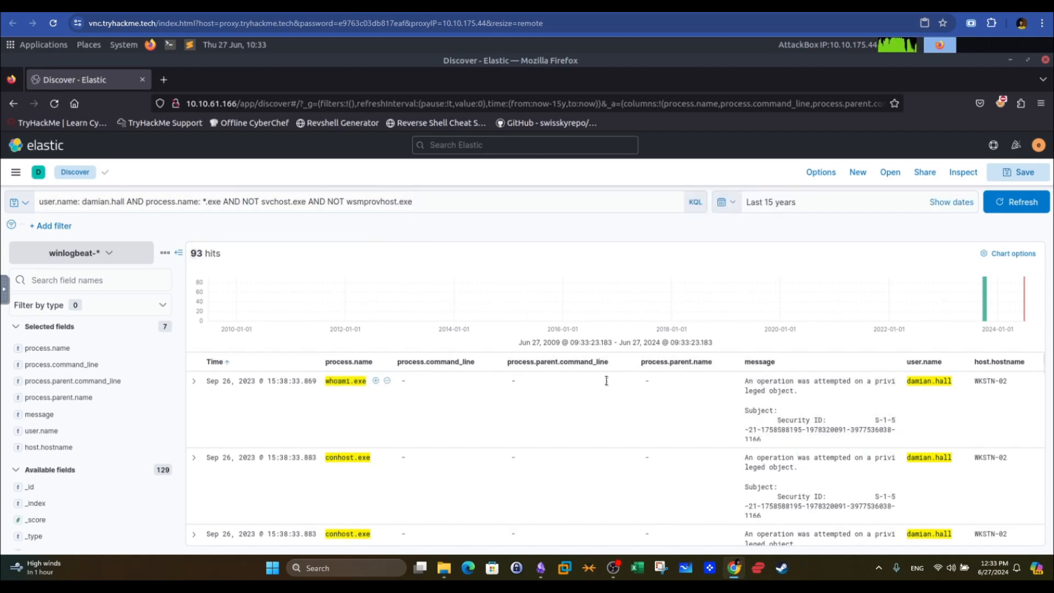
scroll(1043, 368, "down", 5)
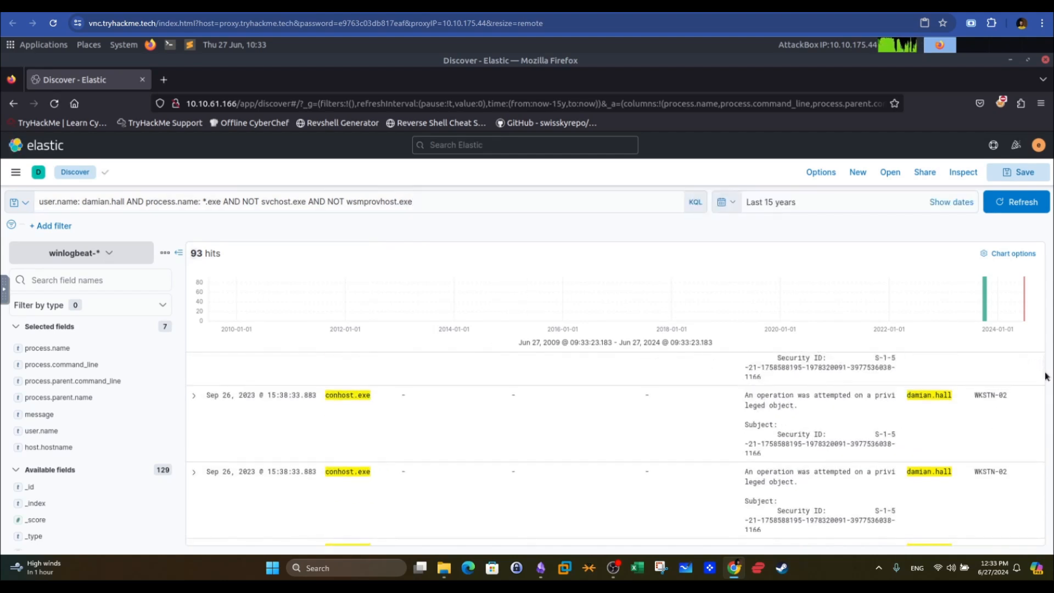
left_click(424, 203)
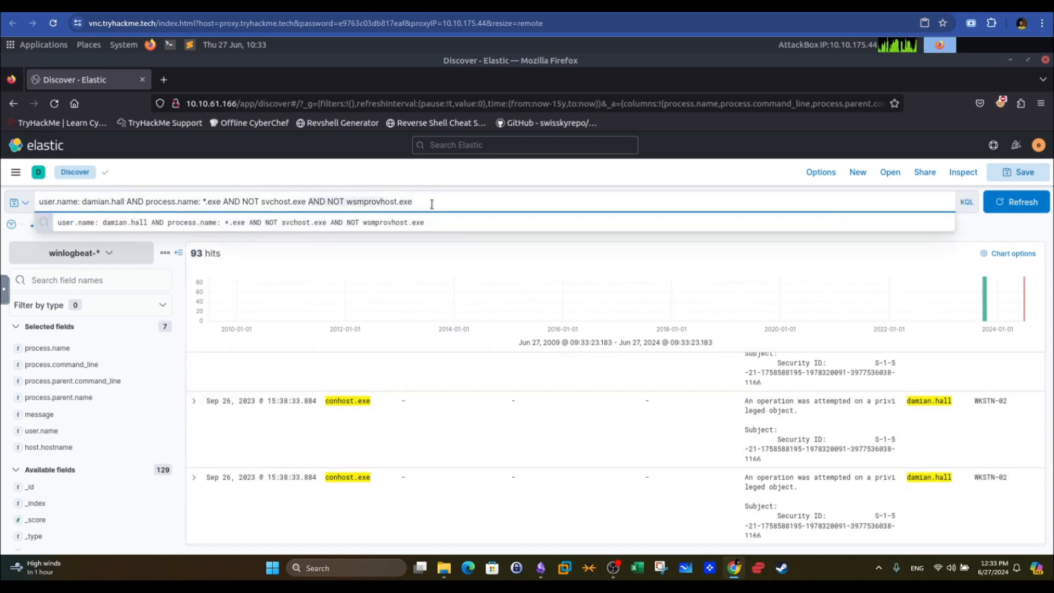
left_click(452, 199)
type("AND NOT wsmprovhost.exe")
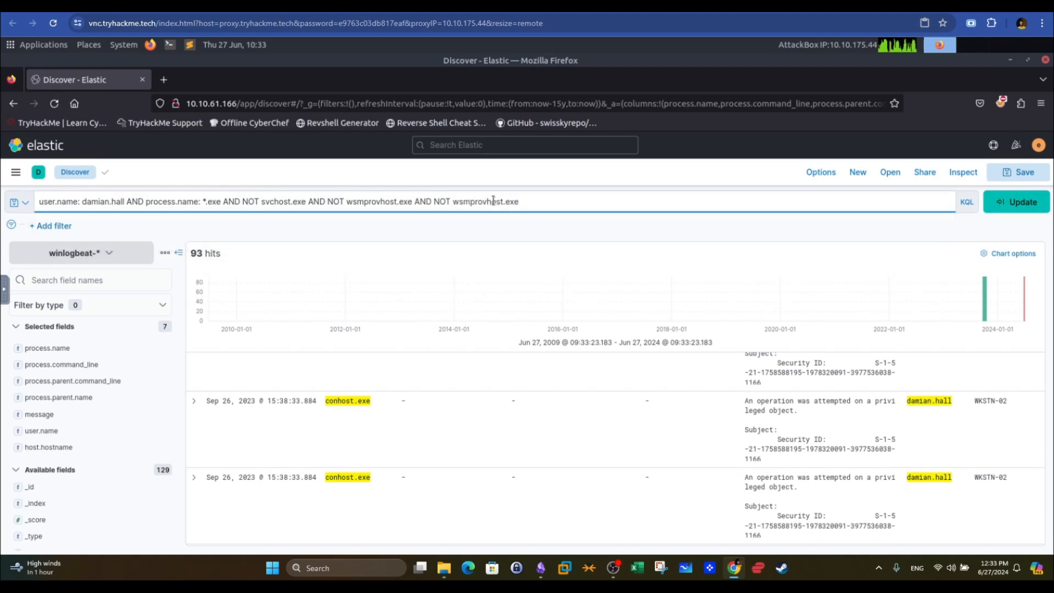
left_click_drag(453, 202, 552, 204)
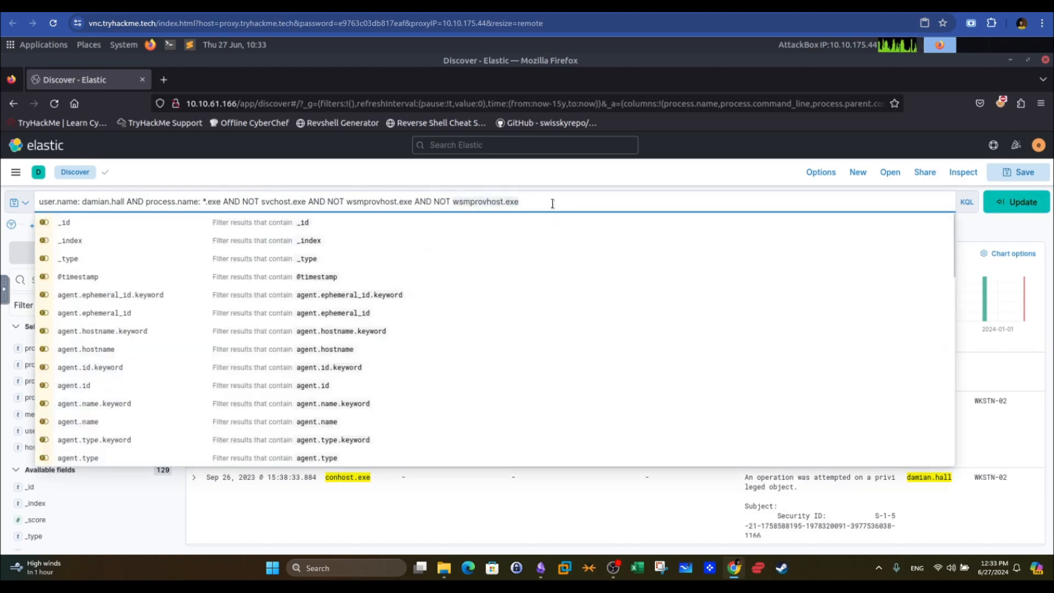
type("conhost.exe")
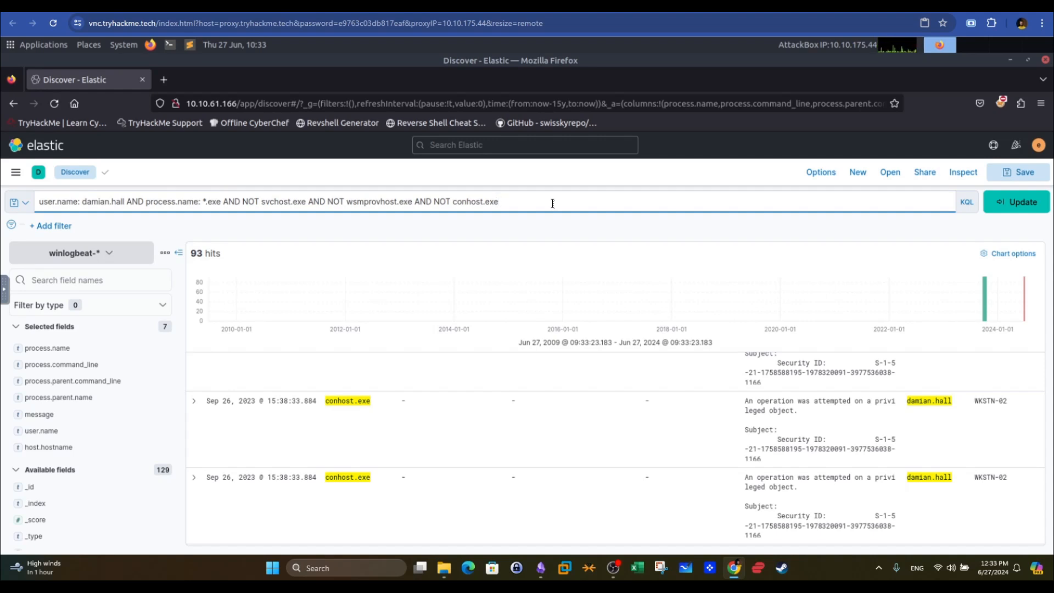
key("Return")
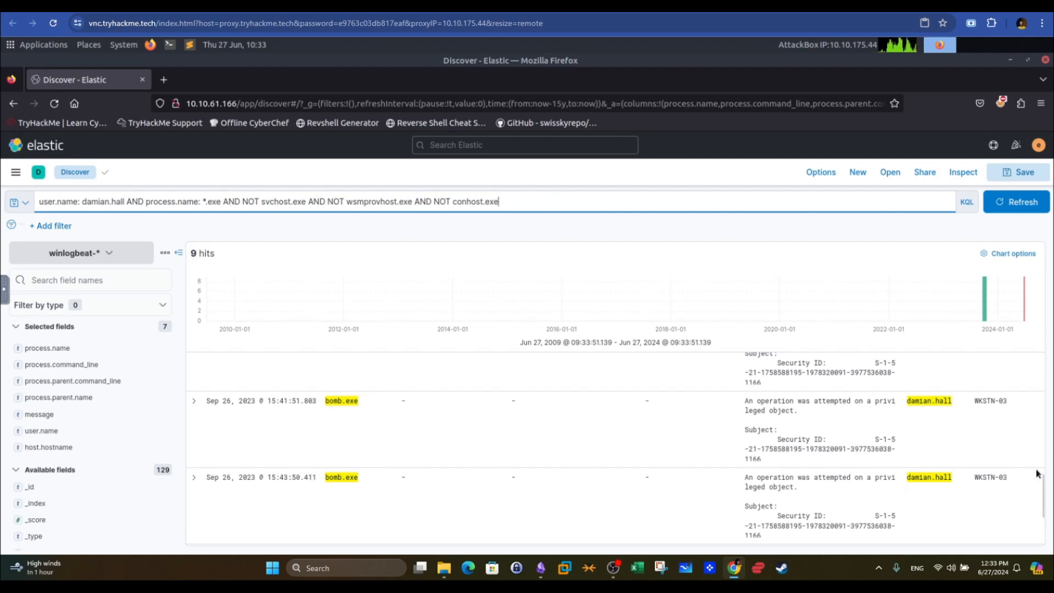
Look through the filtered process events for suspicious executables run under the domain admin account
scroll(1030, 384, "up", 5)
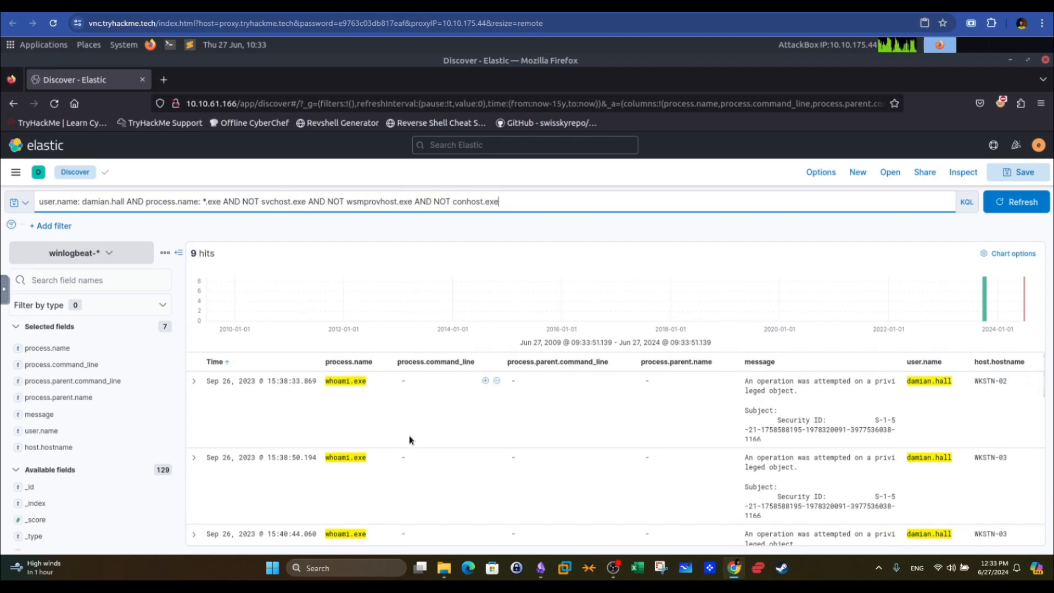
scroll(1043, 390, "down", 3)
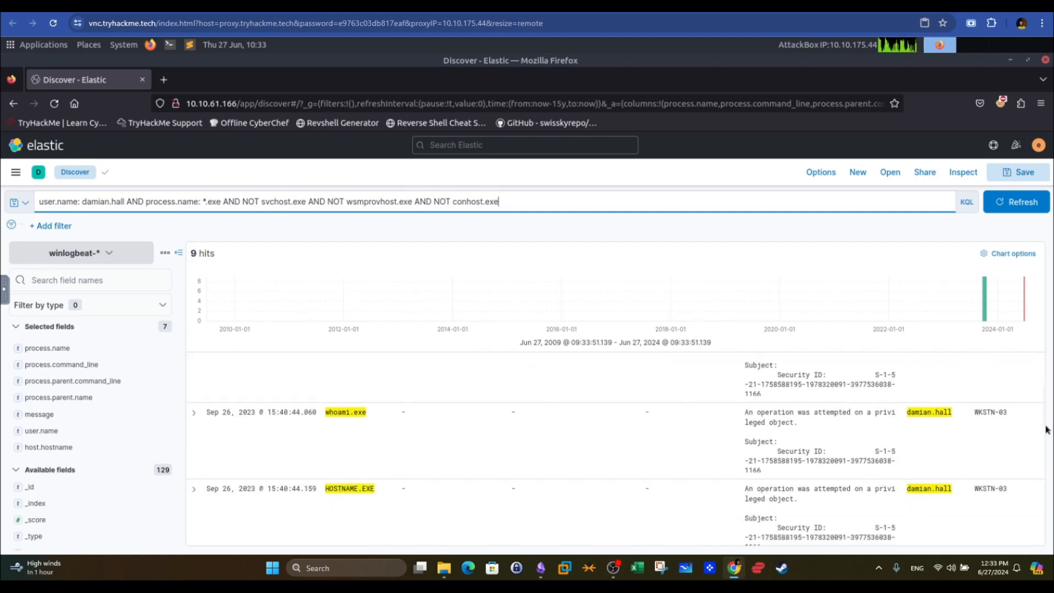
left_click(341, 435)
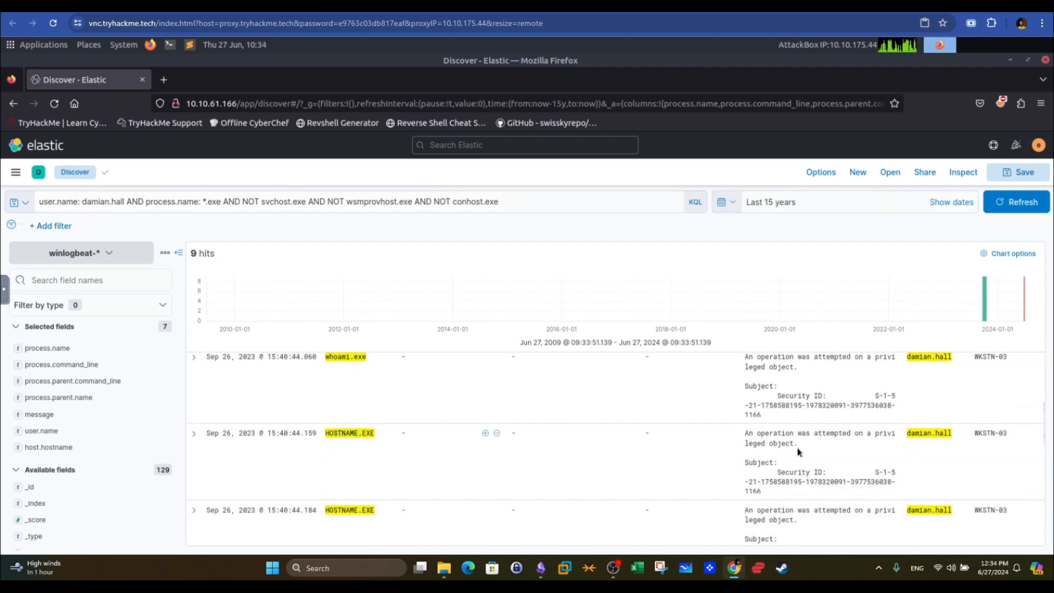
left_click_drag(1044, 440, 1049, 508)
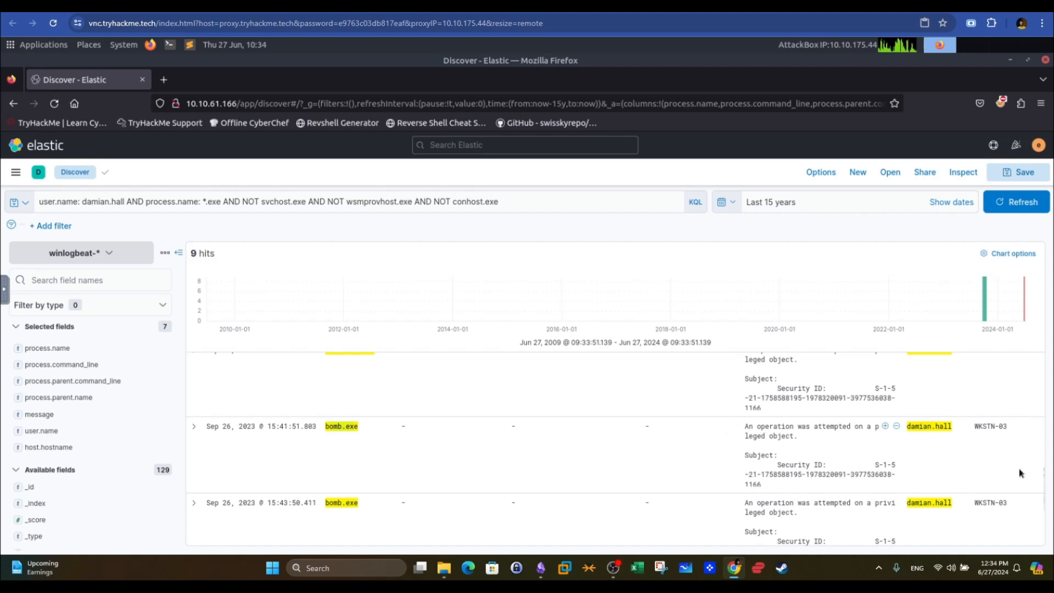
mouse_move(1044, 486)
left_mouse_down()
mouse_move(1044, 503)
mouse_move(1044, 489)
left_mouse_up()
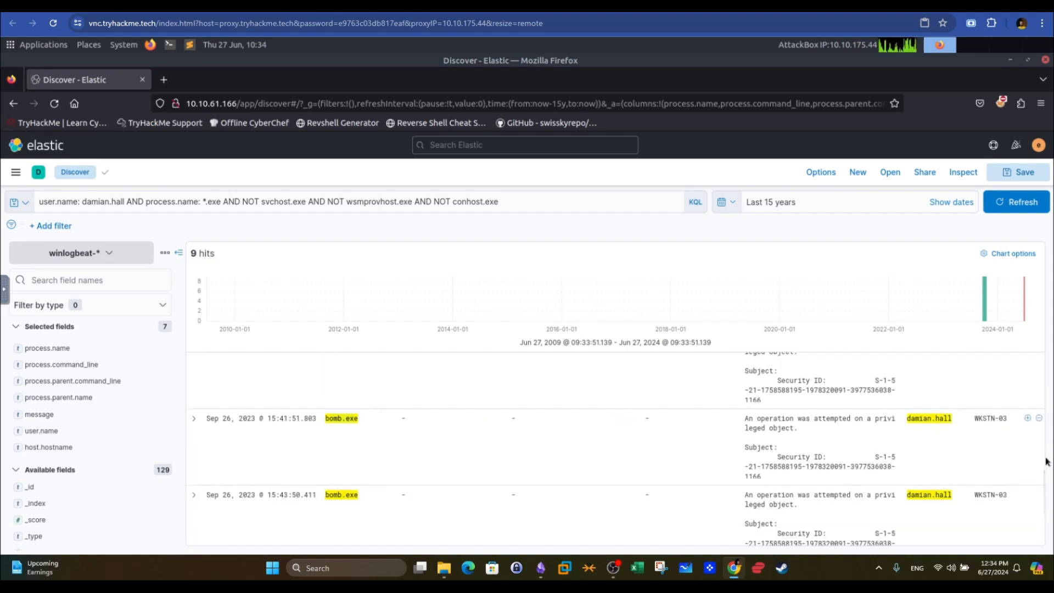
left_click_drag(1043, 475, 1046, 485)
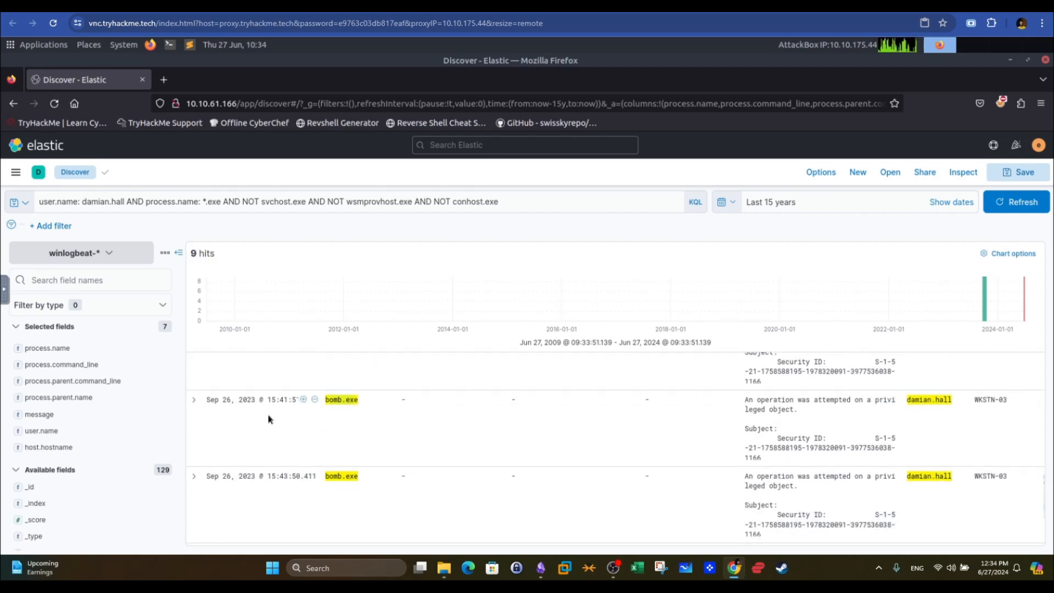
left_click_drag(1044, 506, 1044, 501)
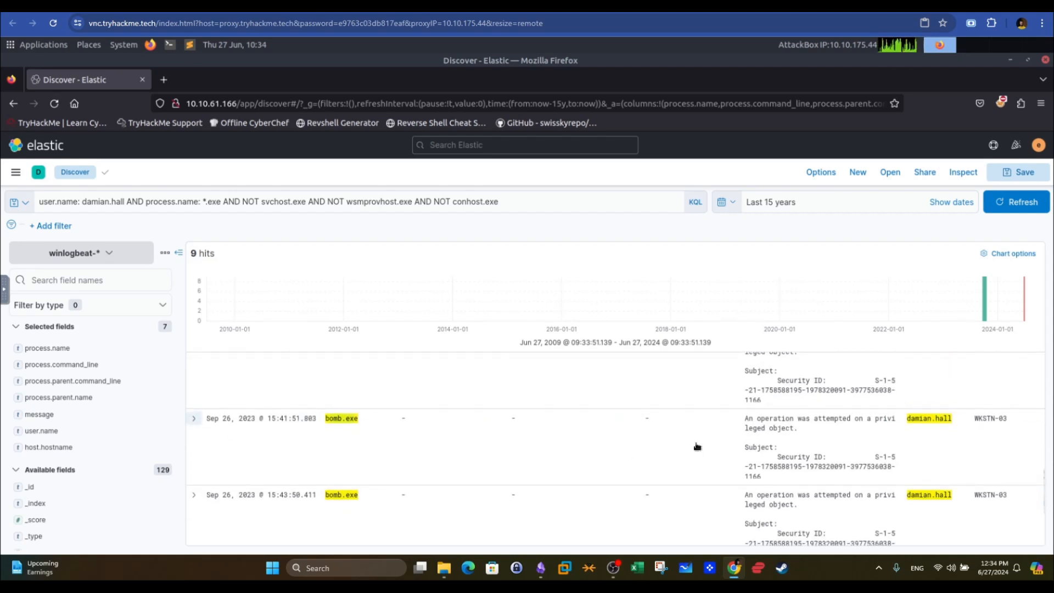
Expand the 15:41:51.803 bomb.exe event, read its full message for the object and process names, and collapse it
left_click(790, 437)
left_click_drag(1044, 409, 1049, 486)
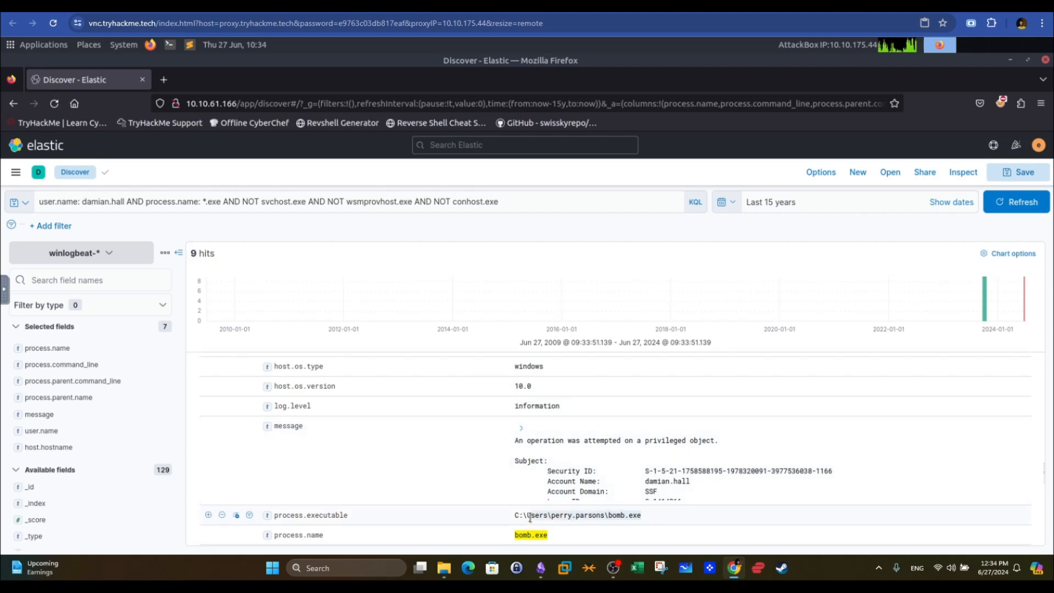
left_click(521, 427)
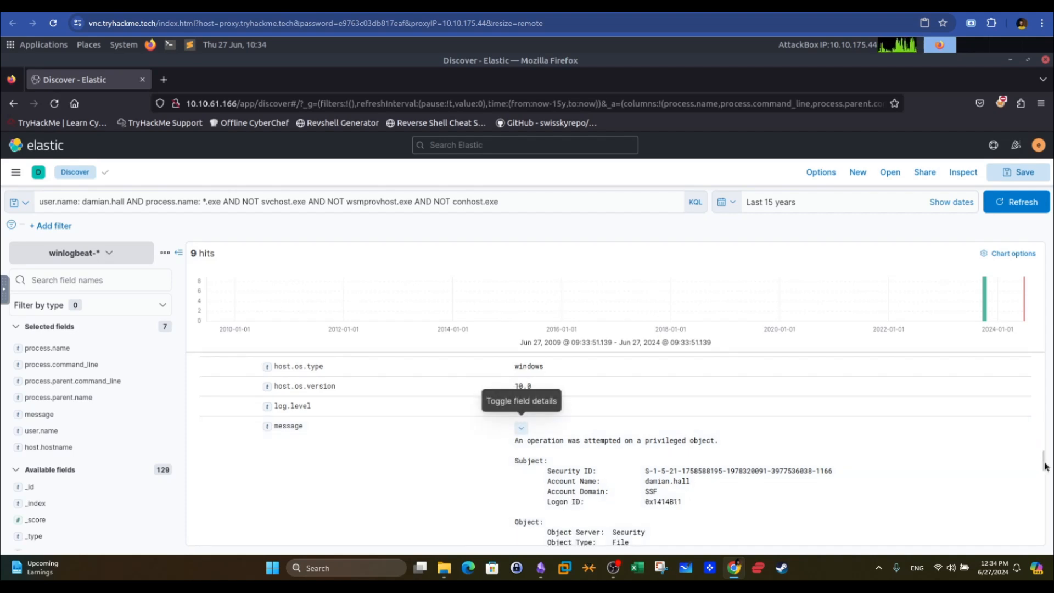
scroll(1044, 466, "down", 3)
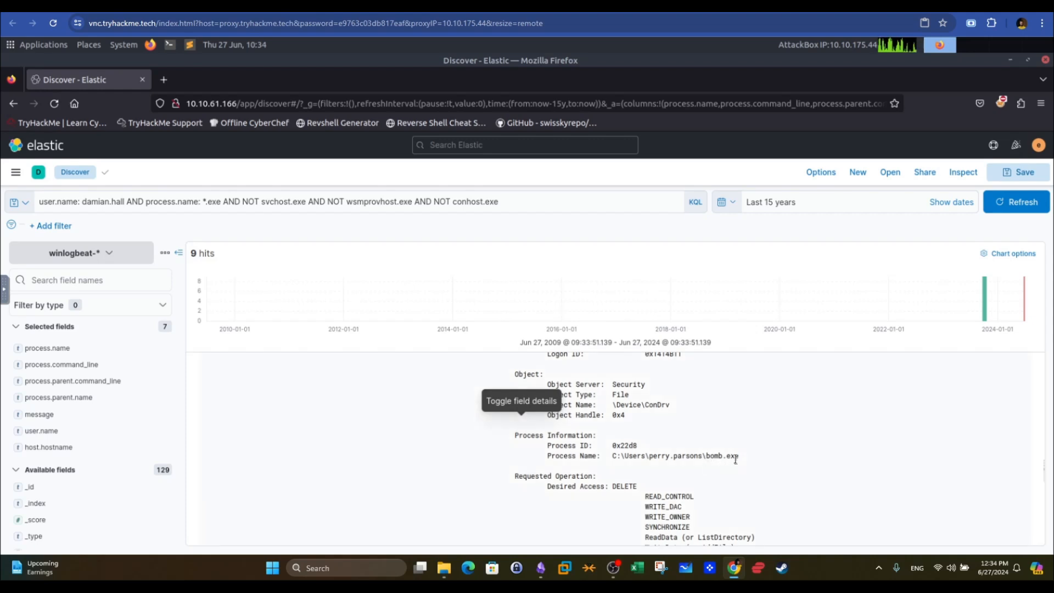
double_click(616, 457)
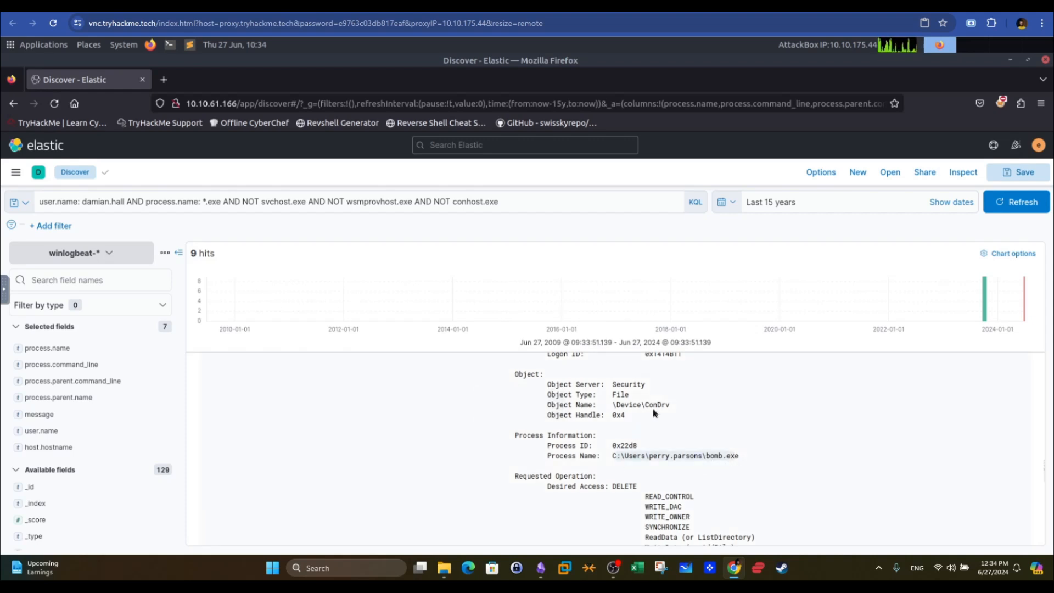
left_click_drag(670, 404, 614, 405)
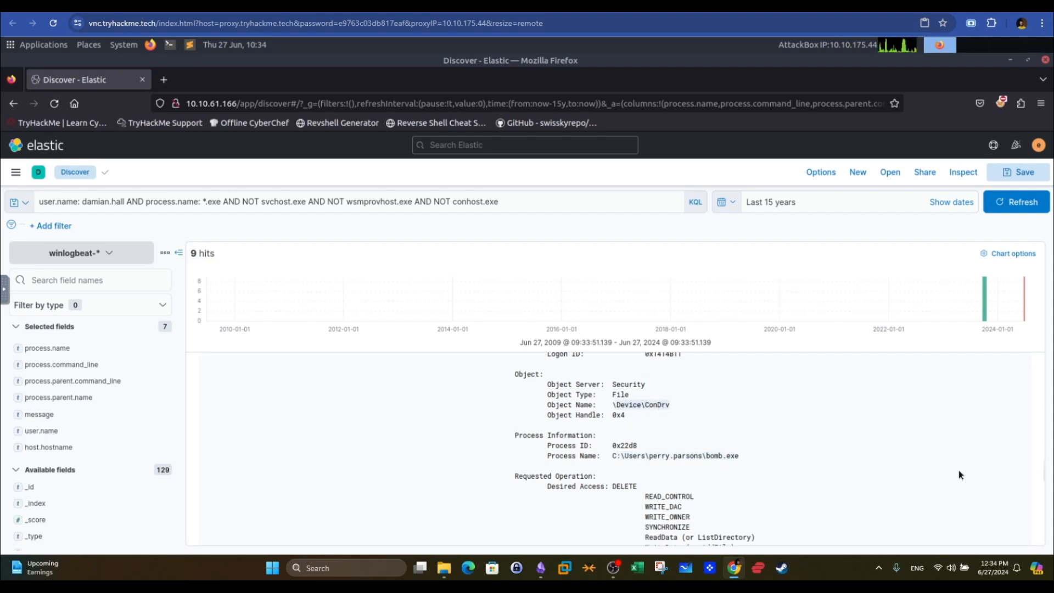
scroll(1045, 470, "up", 3)
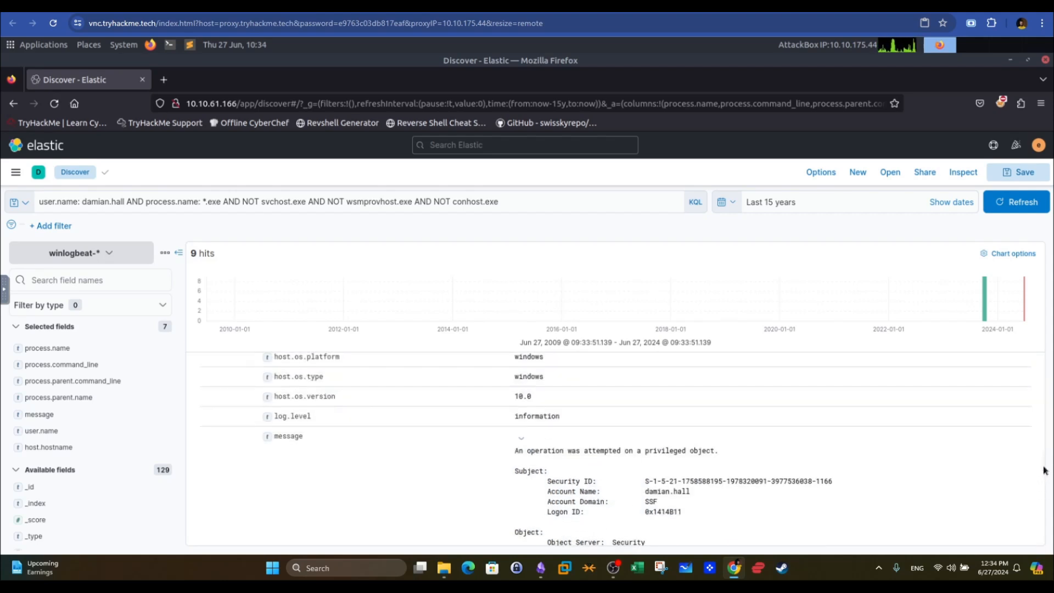
scroll(1042, 455, "up", 5)
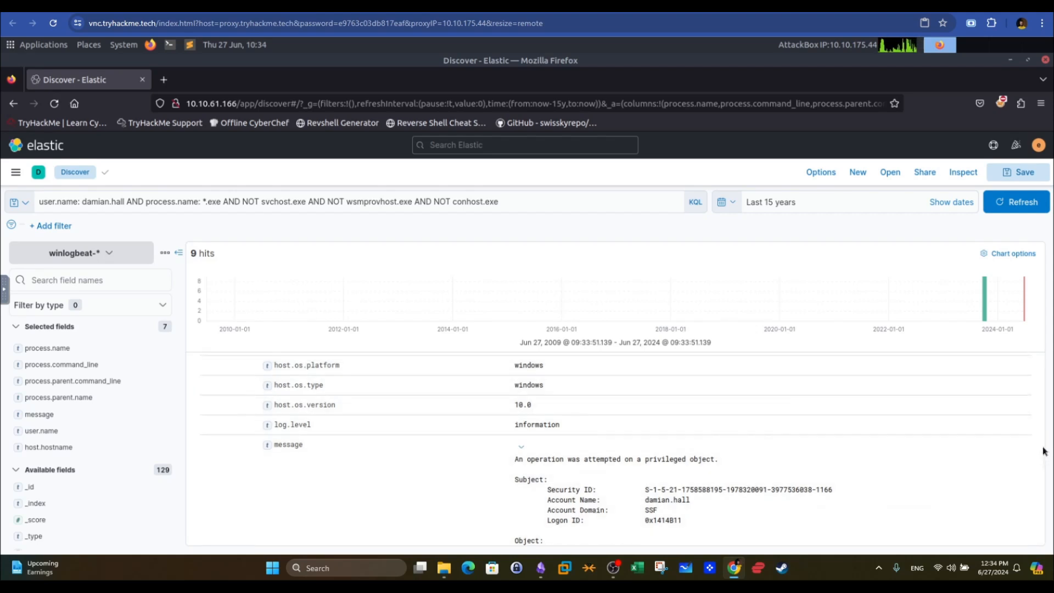
scroll(1042, 443, "up", 5)
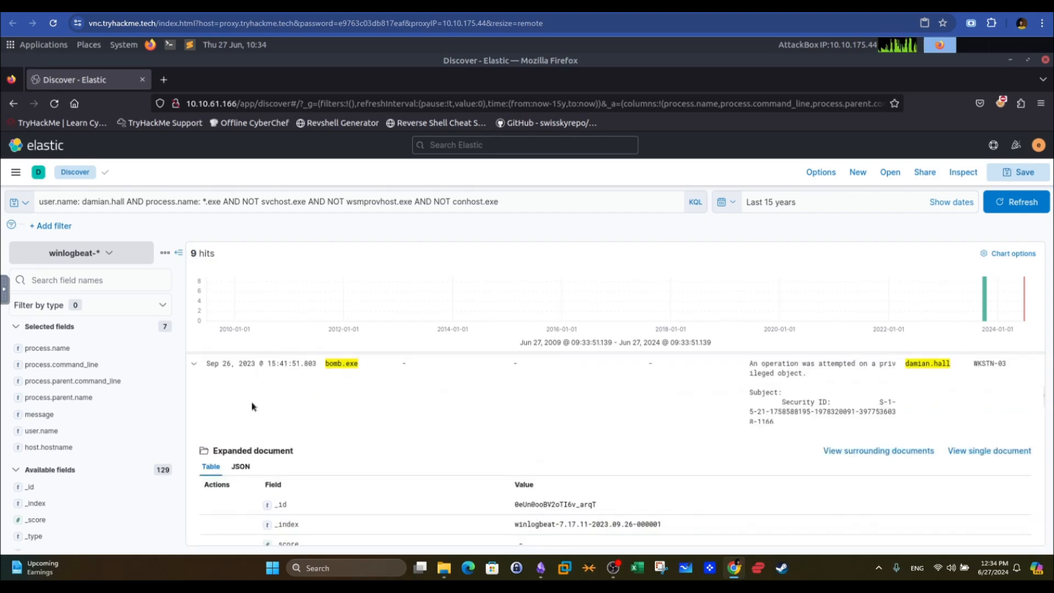
left_click(194, 364)
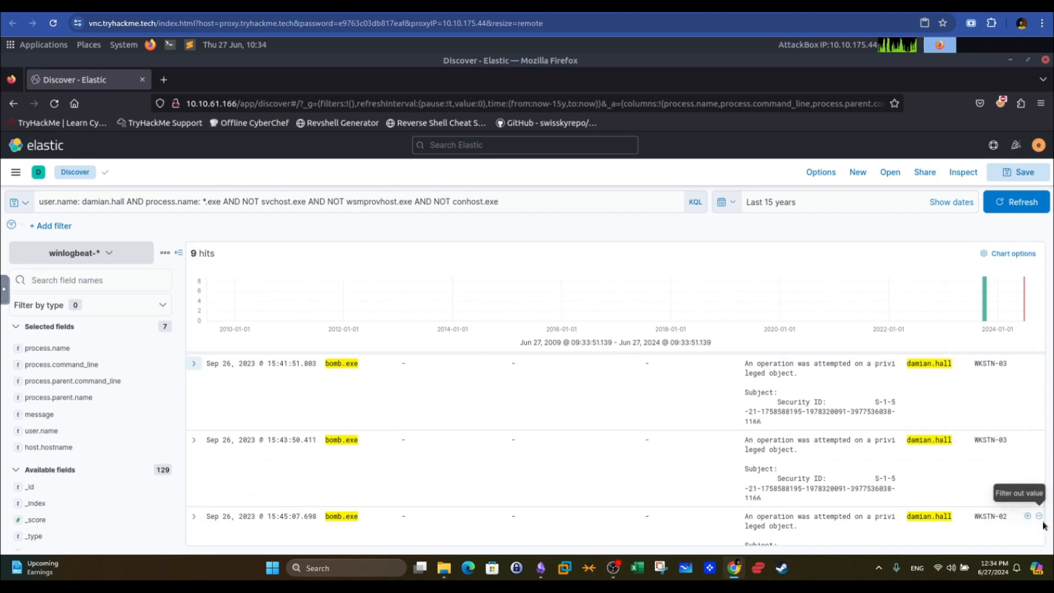
Compare the process names and hosts of all the filtered events, from the first whoami.exe to the last bomb.exe
scroll(1043, 503, "up", 2)
scroll(1042, 500, "up", 1)
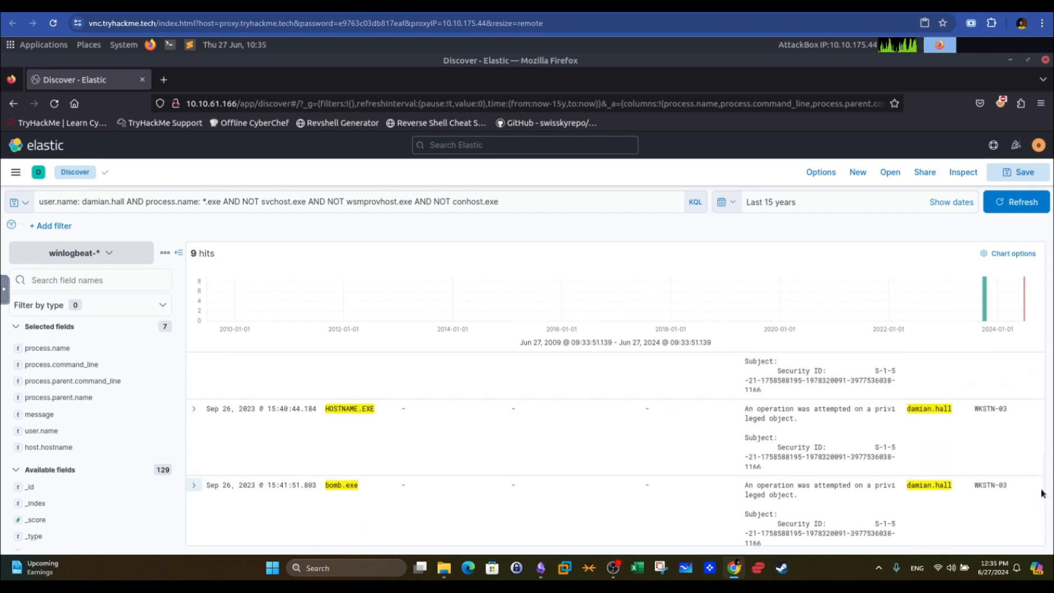
left_click_drag(1043, 494, 1043, 493)
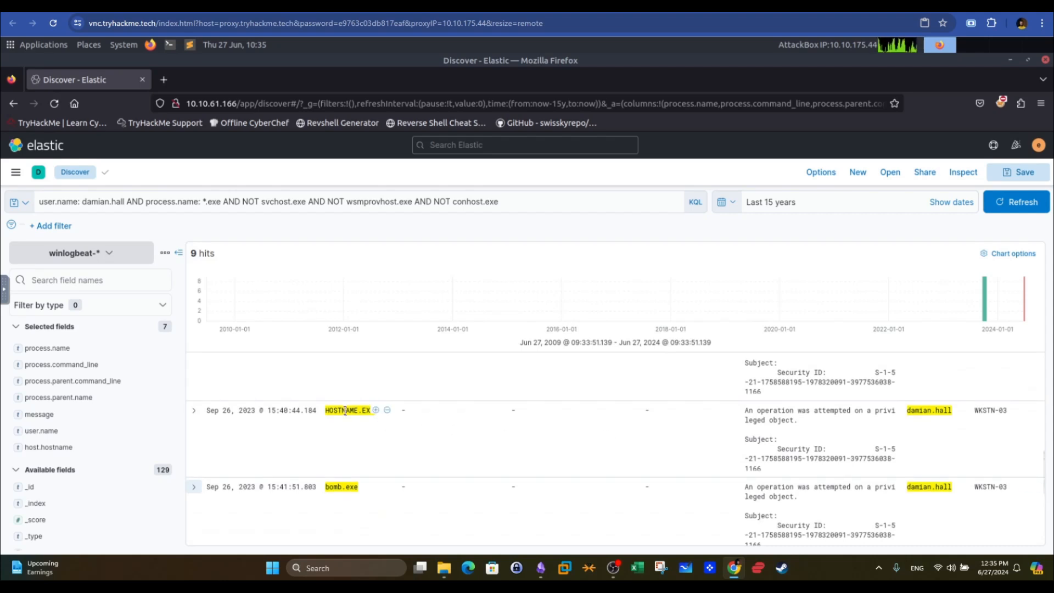
scroll(1042, 393, "up", 3)
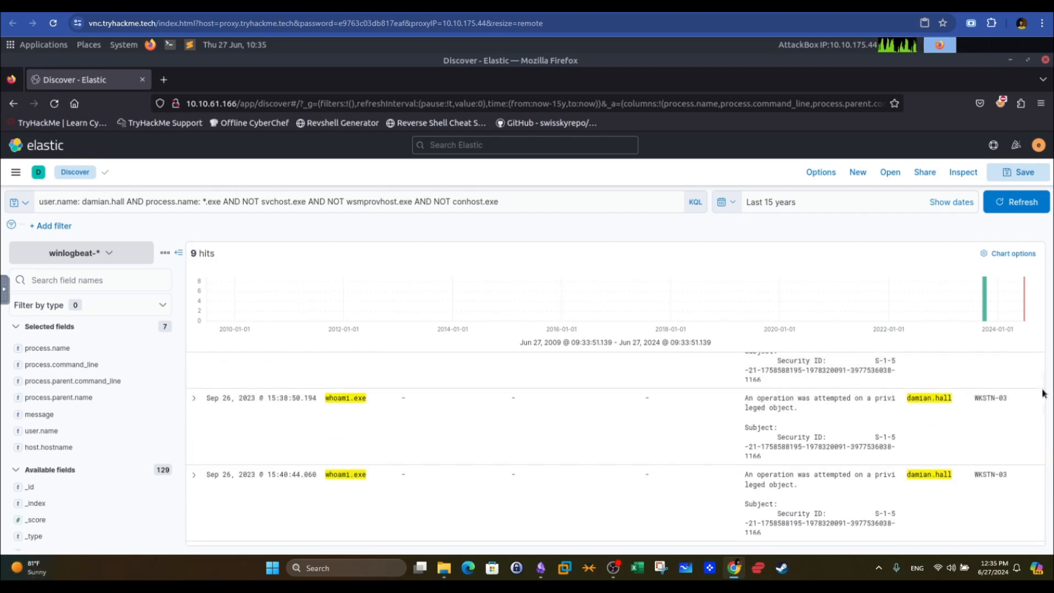
left_click_drag(1042, 393, 1049, 529)
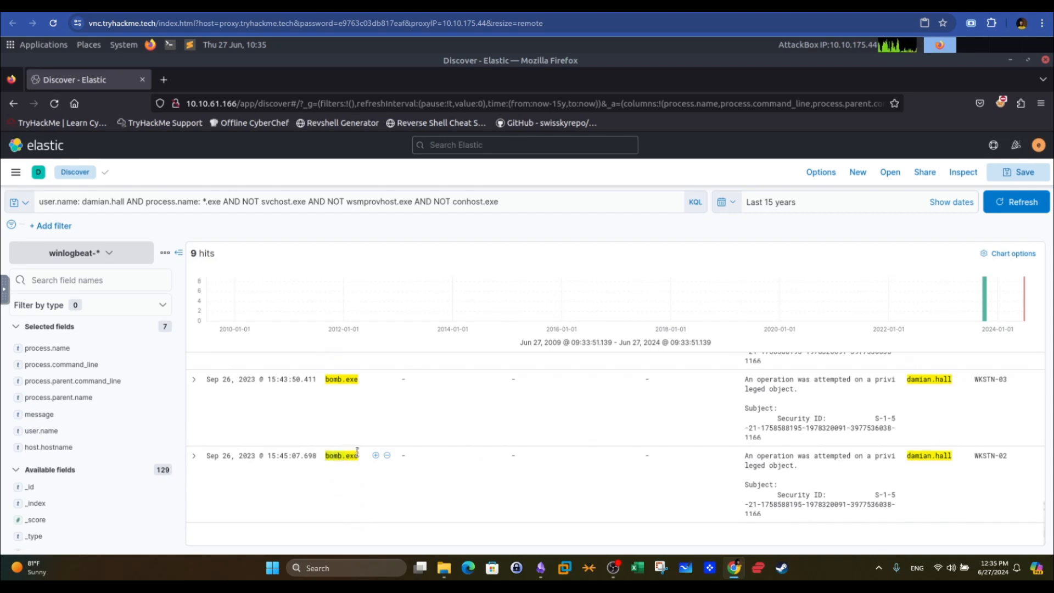
Check the TryHackMe room's question about how many files were encrypted on all workstations
left_click(329, 5)
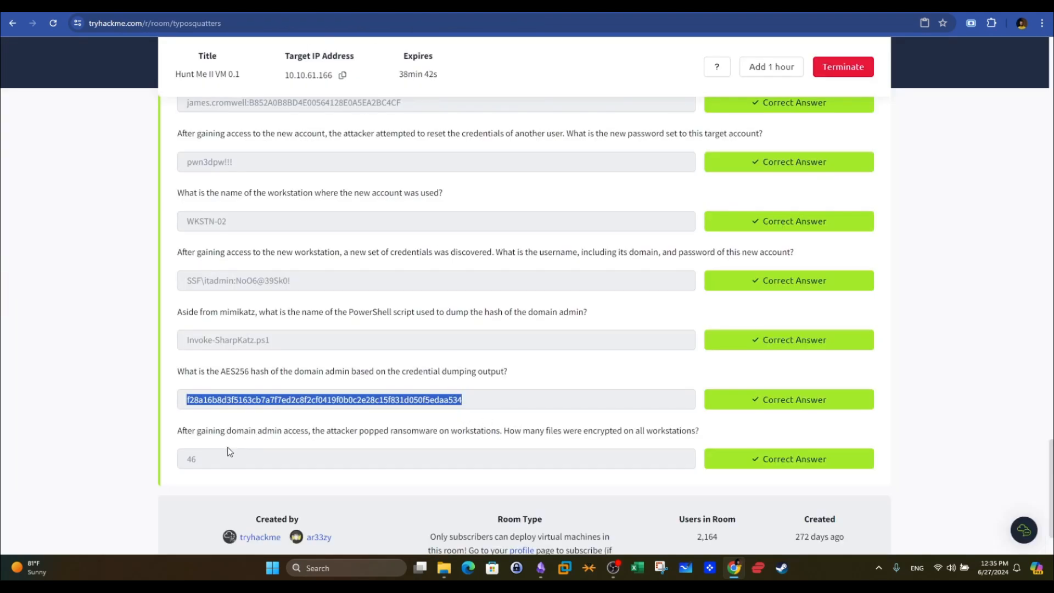
left_click_drag(547, 431, 700, 433)
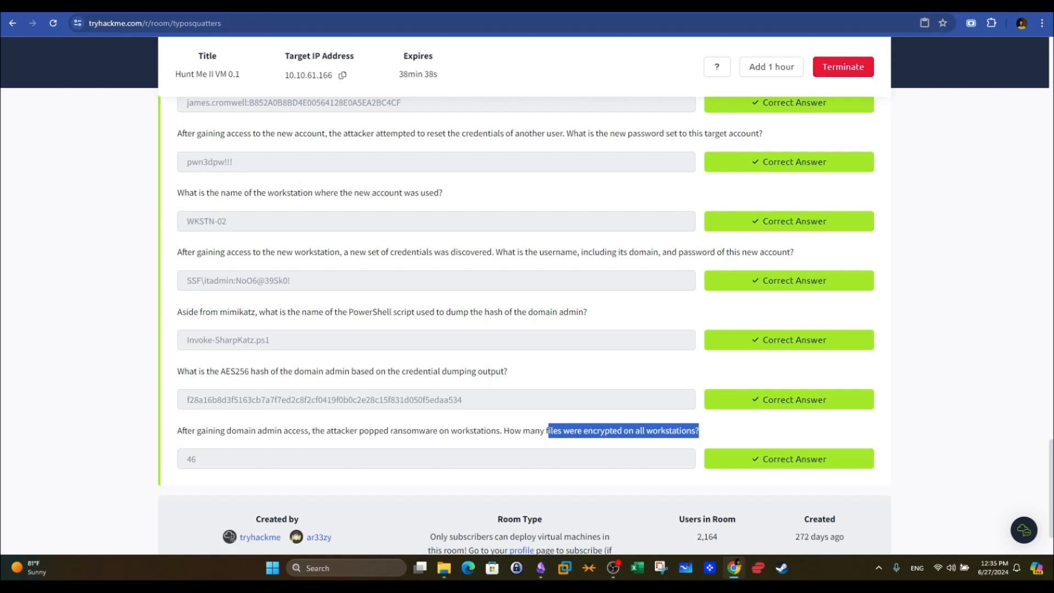
left_click(362, 5)
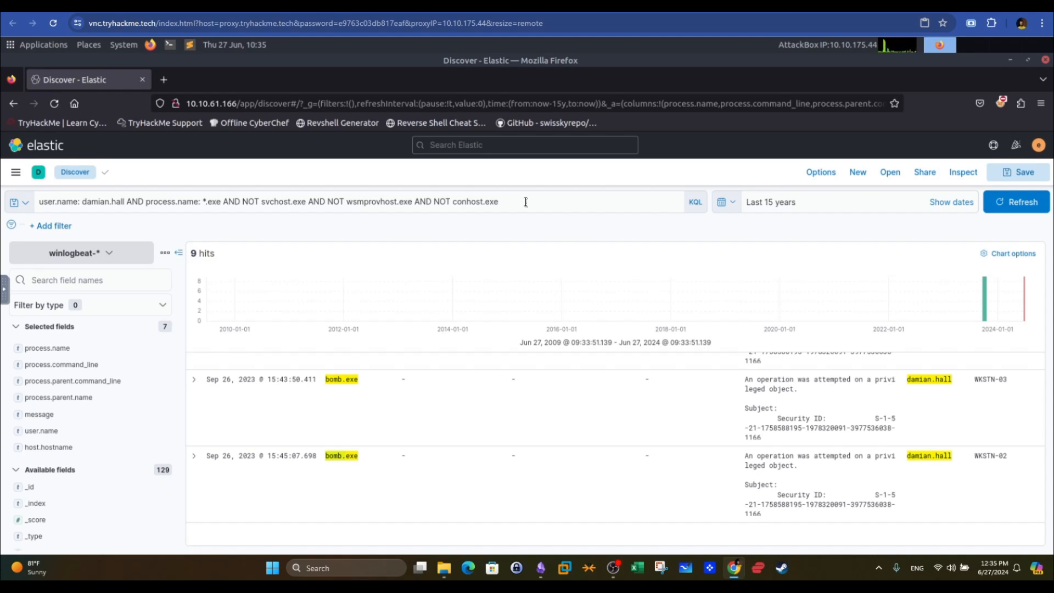
left_click(393, 7)
left_click(568, 428)
left_click_drag(582, 431, 637, 433)
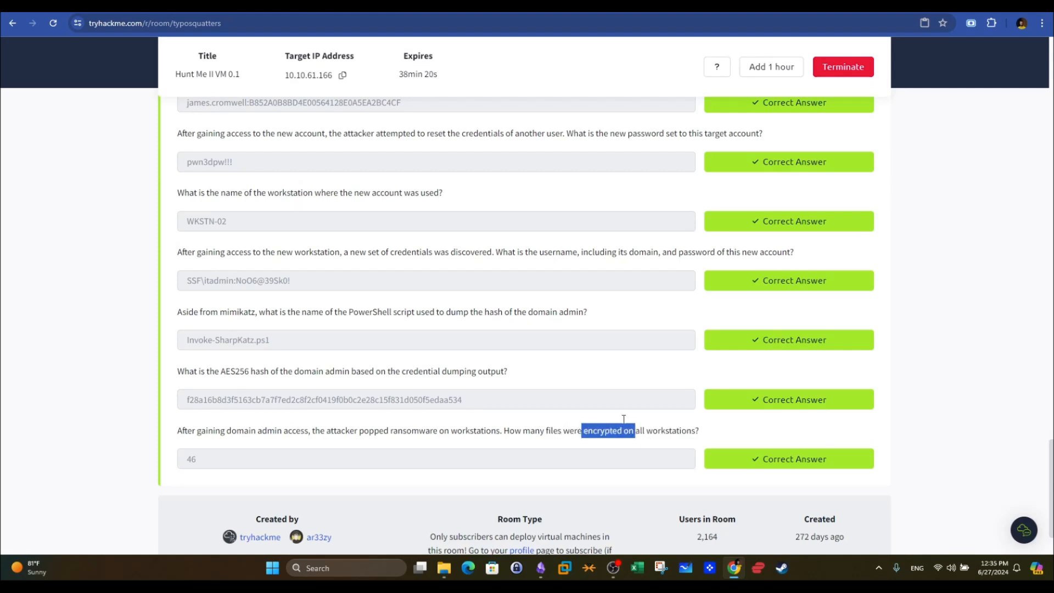
Back in Elastic, set the query's process.name condition to bomb.exe, drop the NOT exclusions and run it
left_click(420, 7)
left_click(463, 203)
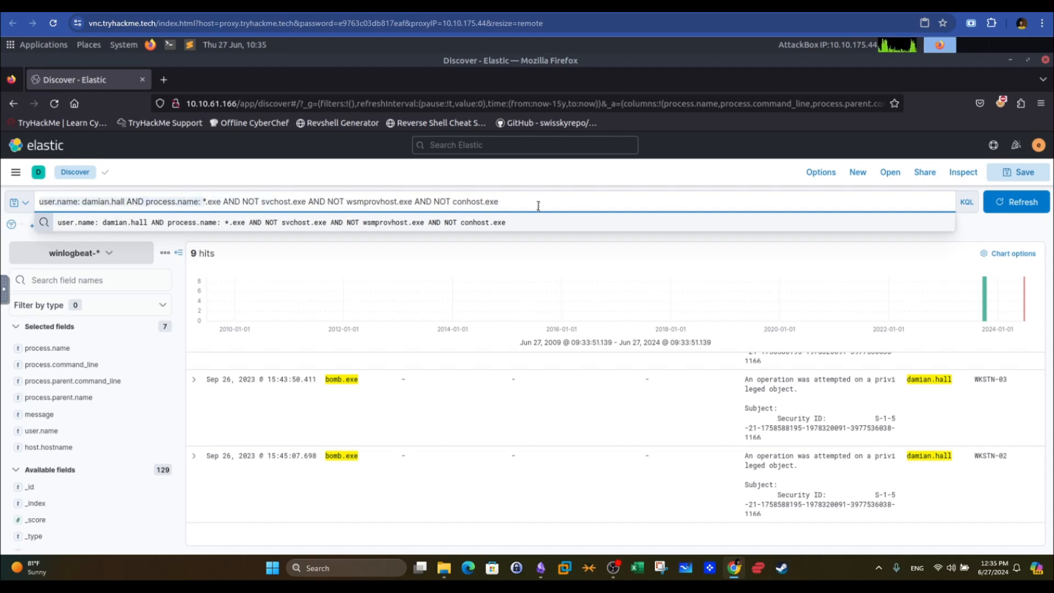
type("bomb.e")
key("BackSpace")
key("BackSpace")
key("BackSpace")
key("BackSpace")
key("BackSpace")
key("BackSpace")
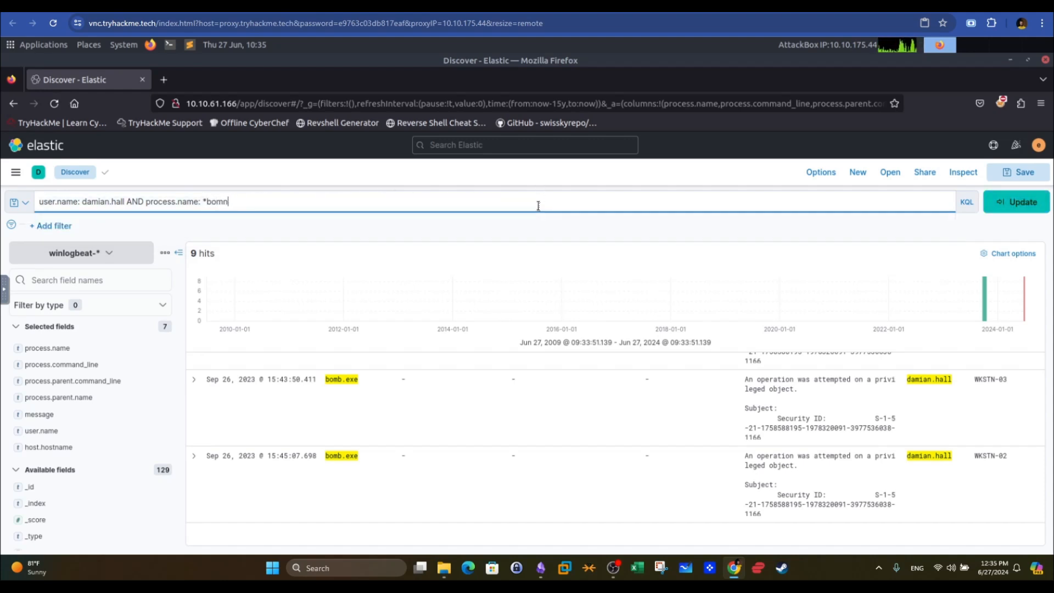
key("BackSpace")
type("bomb.exe AND")
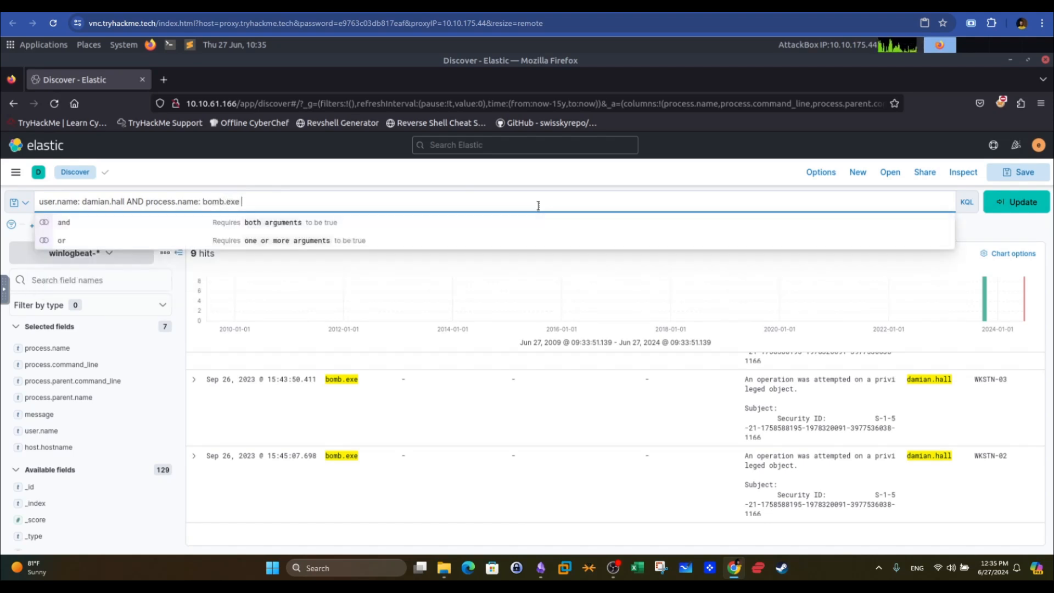
key("BackSpace")
key("BackSpace")
key("BackSpace")
key("BackSpace")
key("Return")
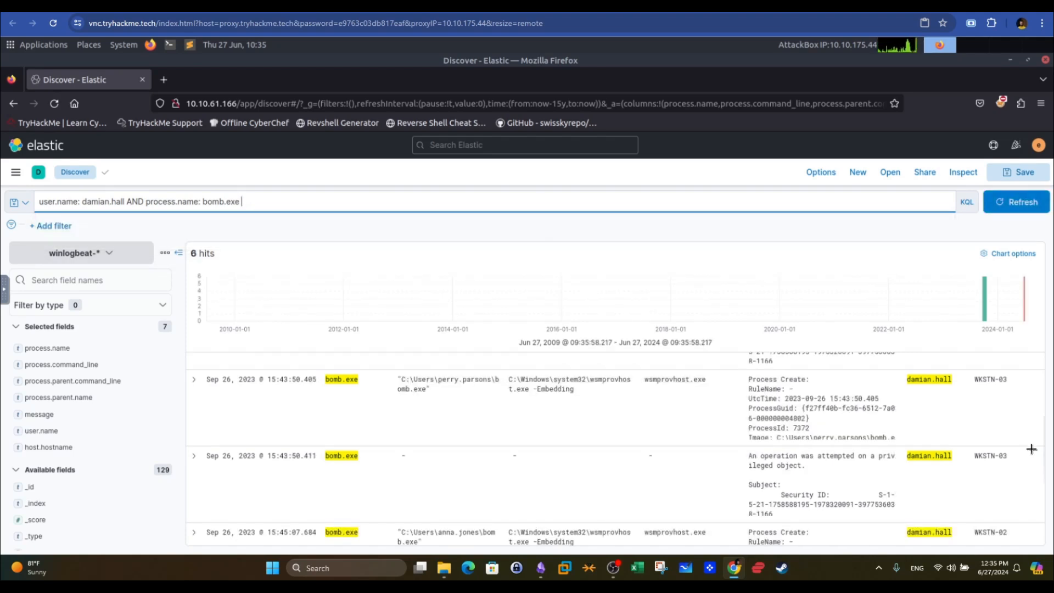
Review the bomb.exe events, remove the user.name condition so the query reads process.name: bomb.exe, and run it
left_click_drag(1043, 430, 1036, 347)
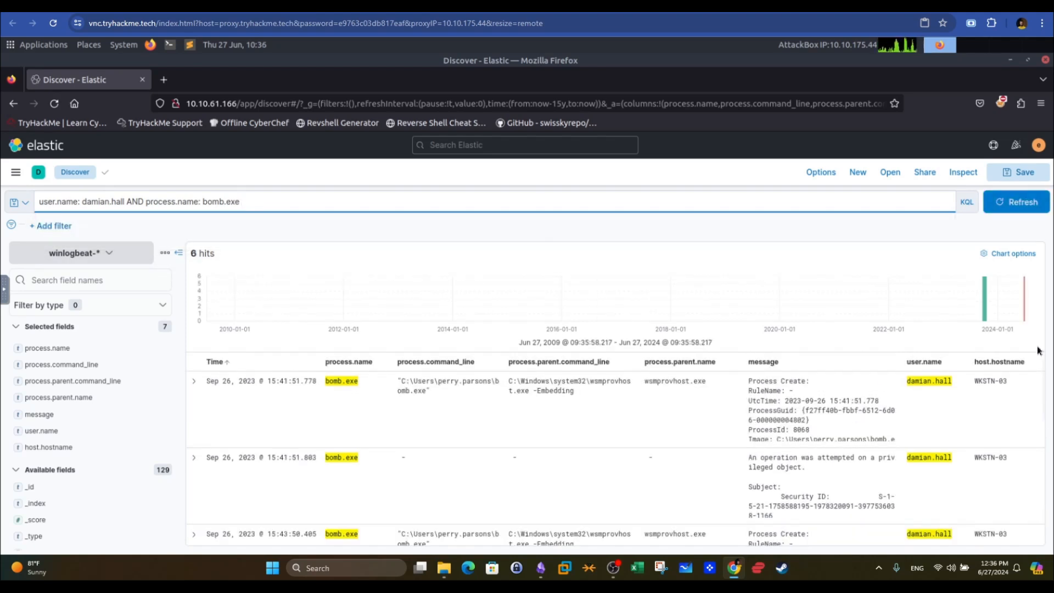
left_click_drag(1044, 394, 1024, 328)
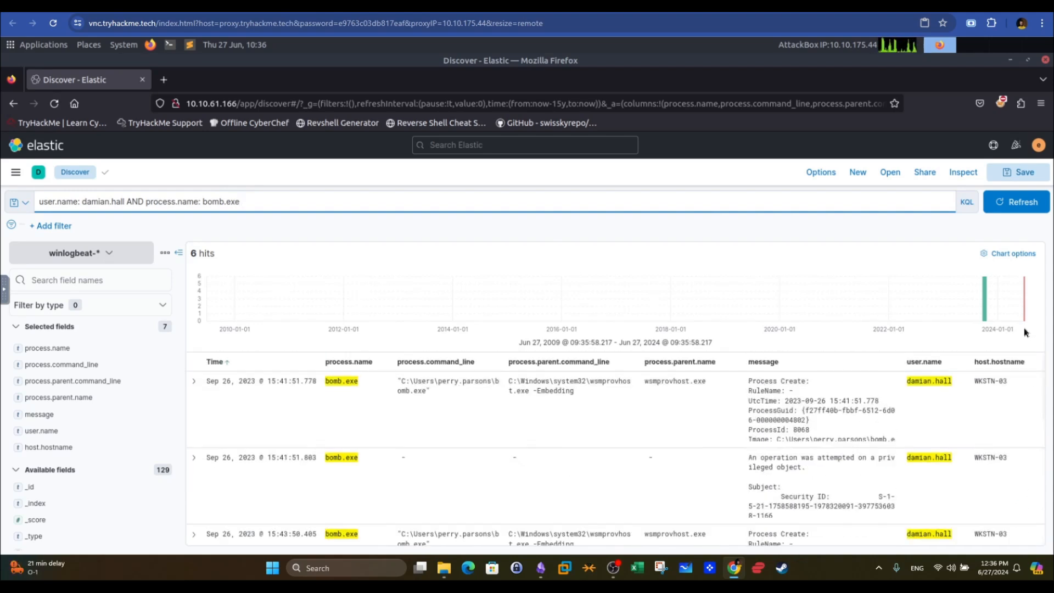
left_click(256, 205)
left_click_drag(144, 202, 32, 203)
key("BackSpace")
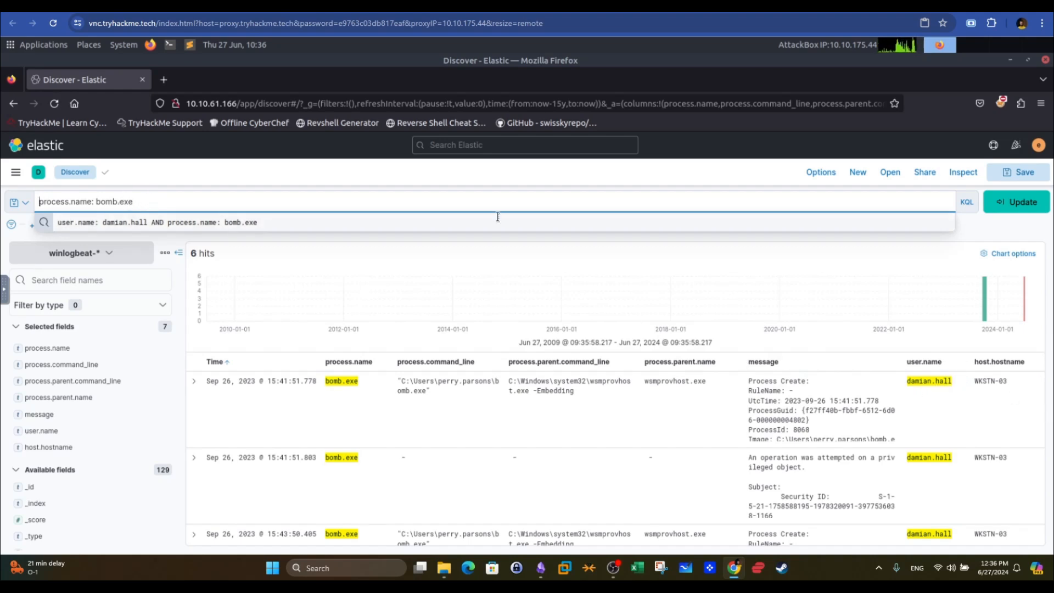
key("Return")
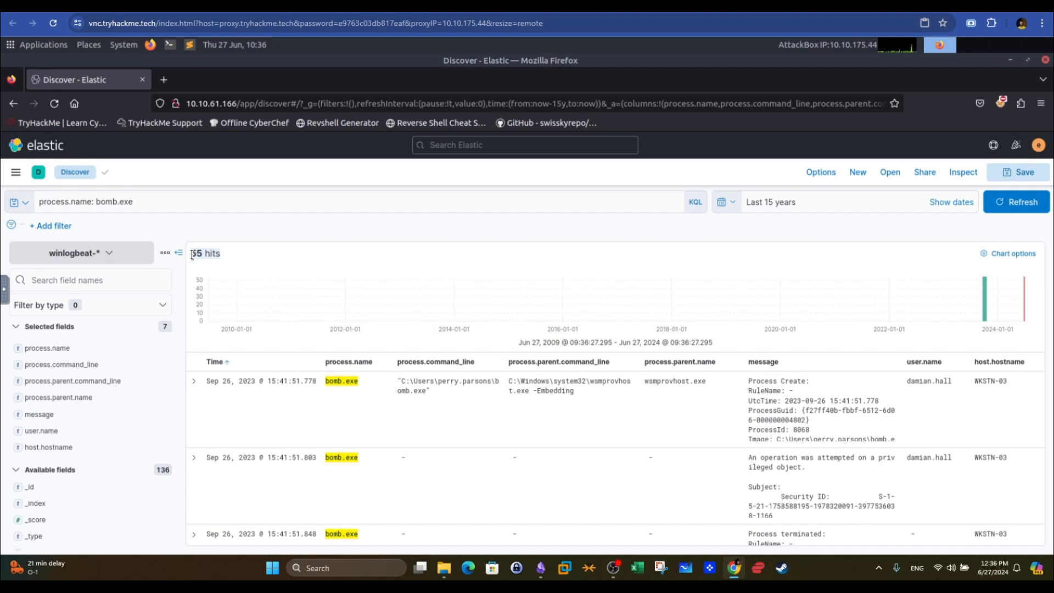
Extend the bomb.exe query with an AND condition on event code 11 and run it
left_click(181, 202)
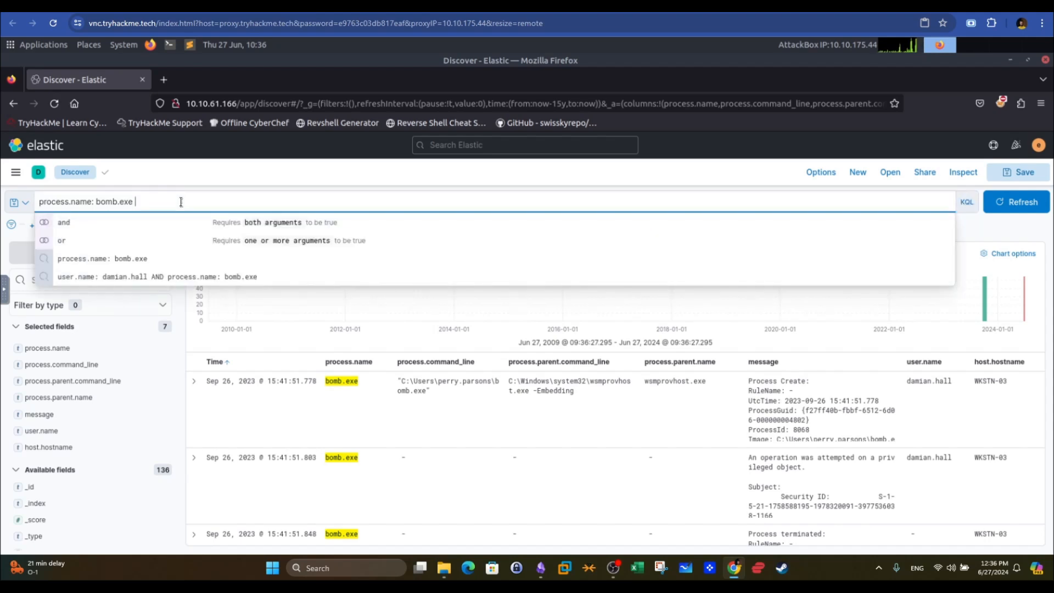
type("and")
key("BackSpace")
key("BackSpace")
key("BackSpace")
key("BackSpace")
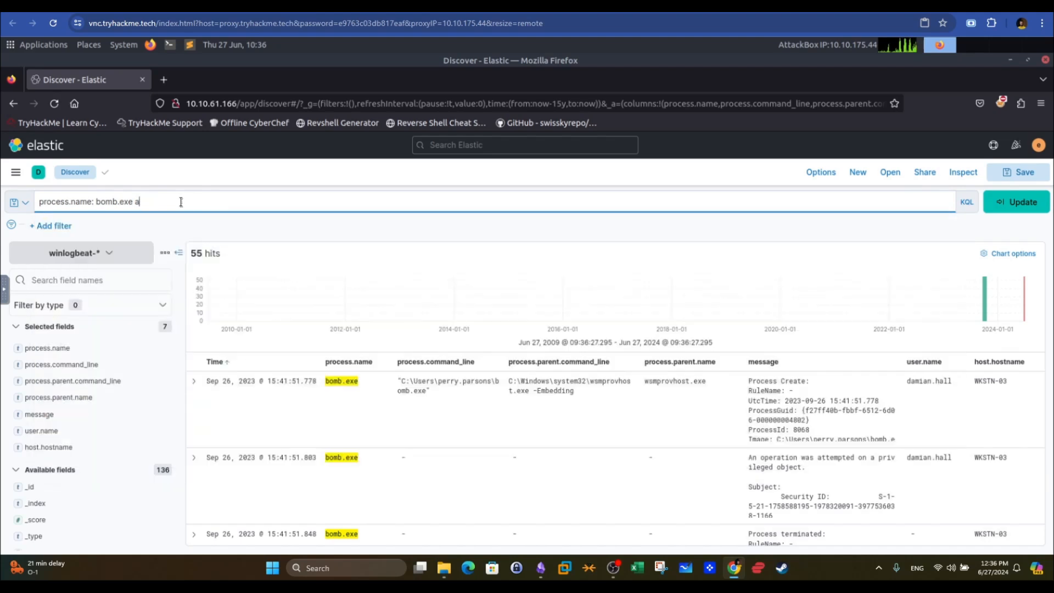
type("and")
key("BackSpace")
key("BackSpace")
key("BackSpace")
key("BackSpace")
type("AND ")
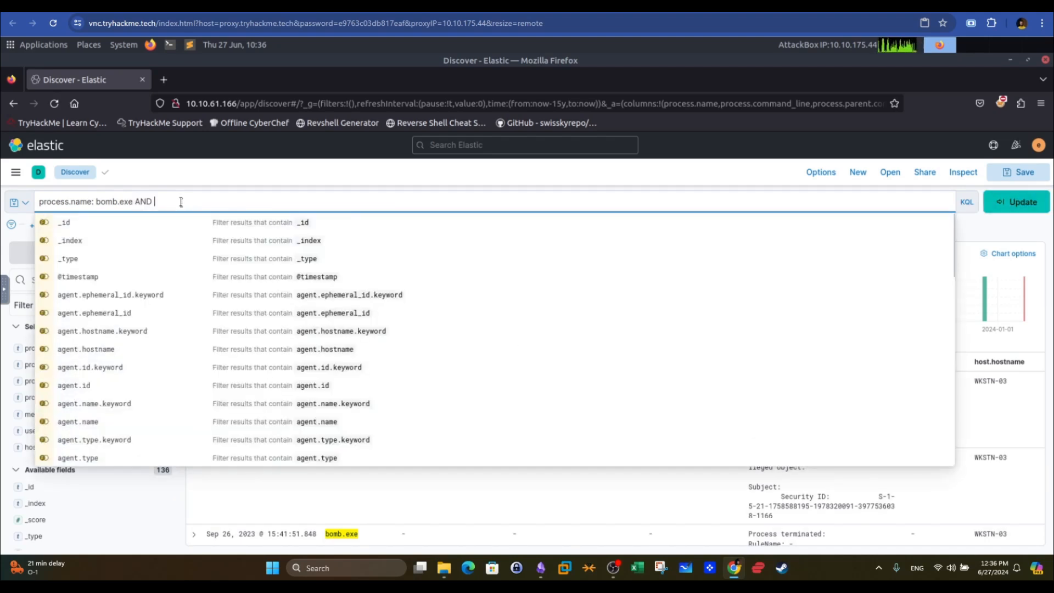
type("event.cod")
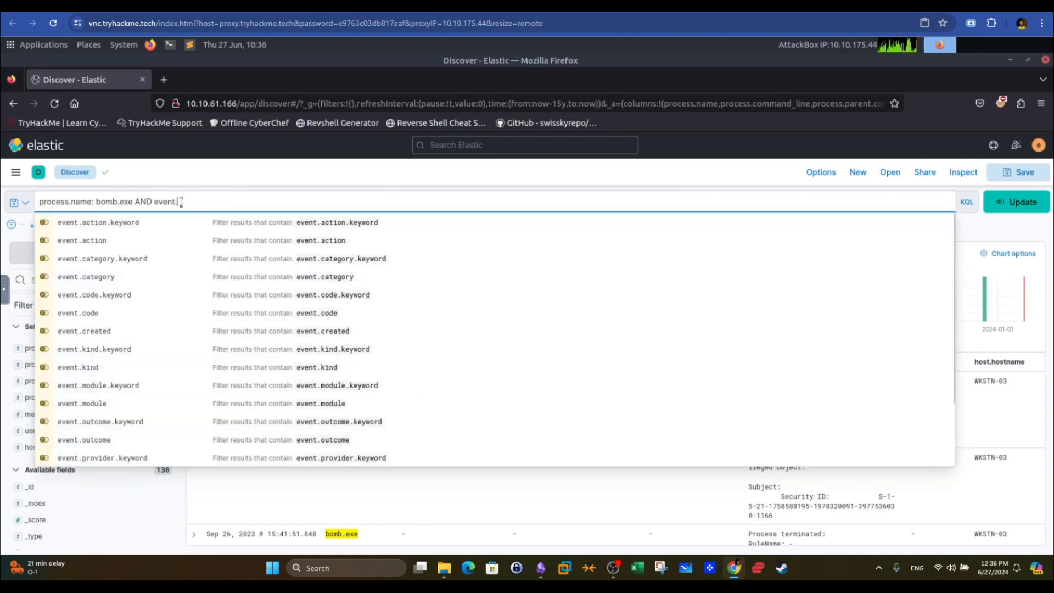
type("ode: 11")
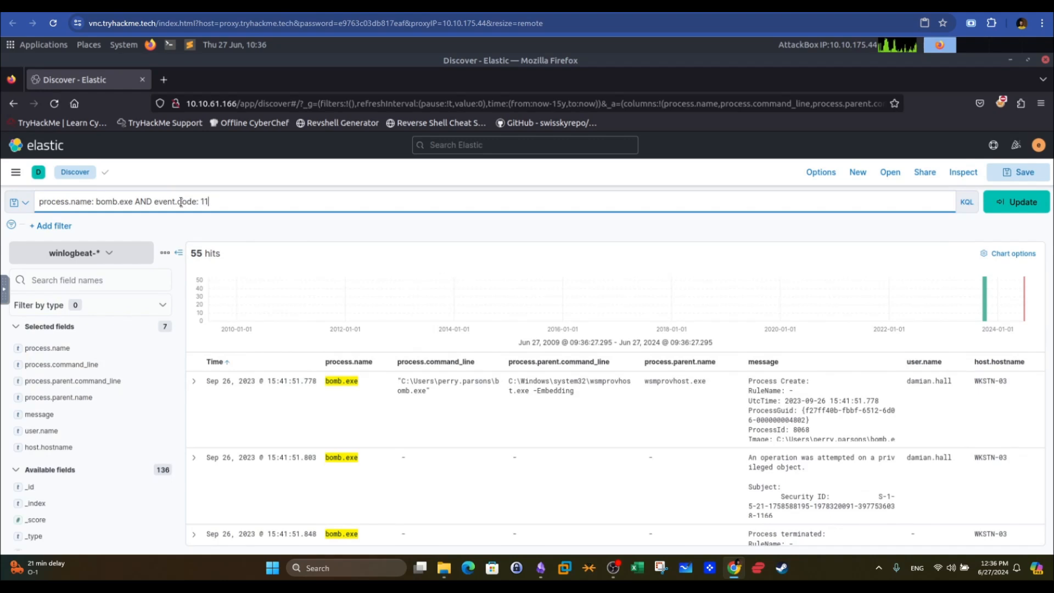
key("Return")
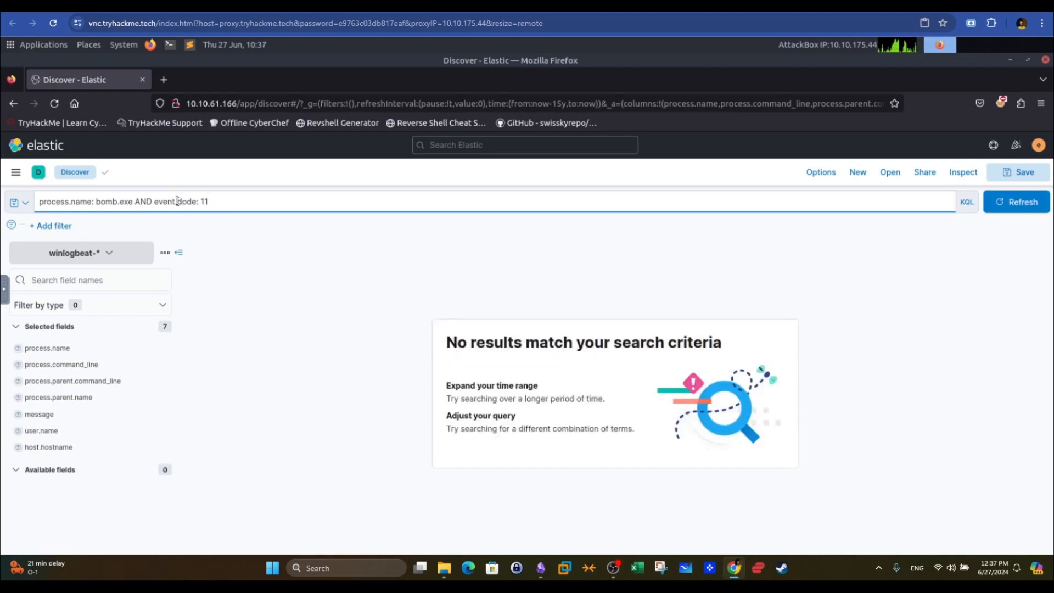
Correct the misspelled event field so the query reads process.name: bomb.exe AND event.code: 11, and rerun it
left_click_drag(178, 202, 199, 228)
type("dc")
key("Return")
left_click(226, 202)
key("BackSpace")
key("BackSpace")
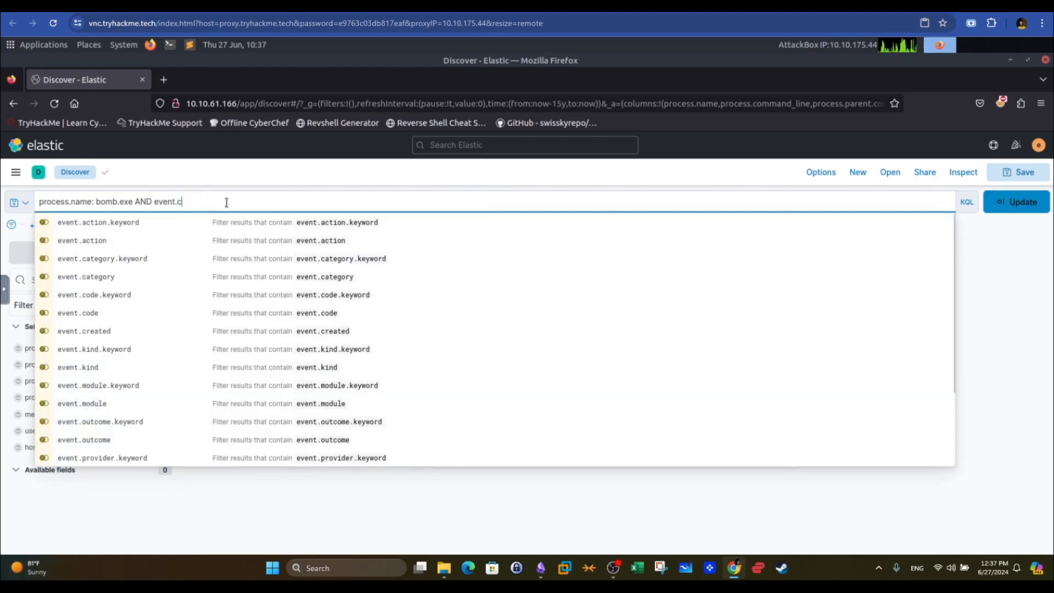
type("code: 11")
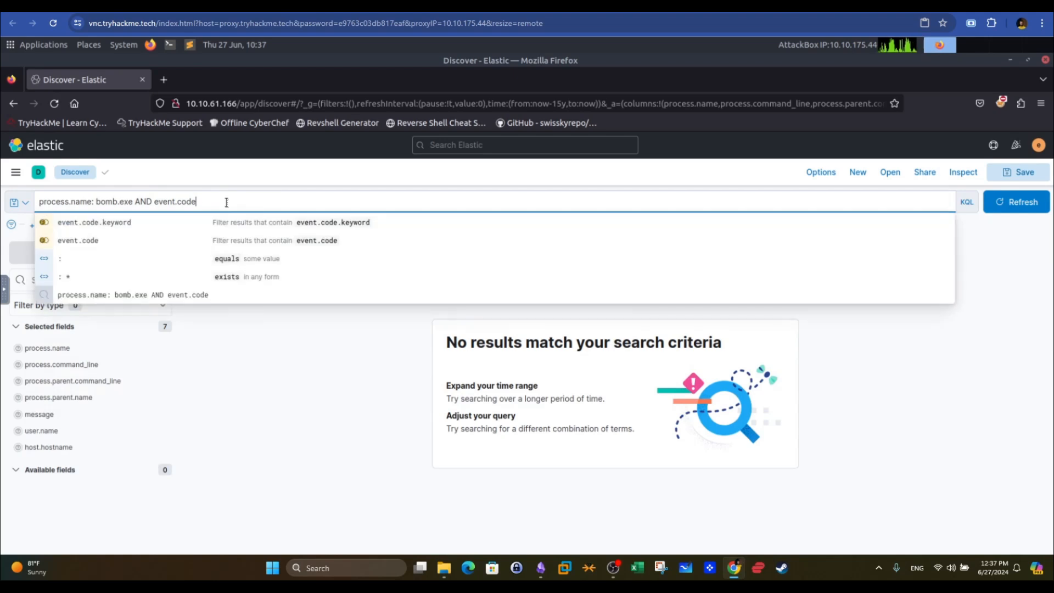
key("Return")
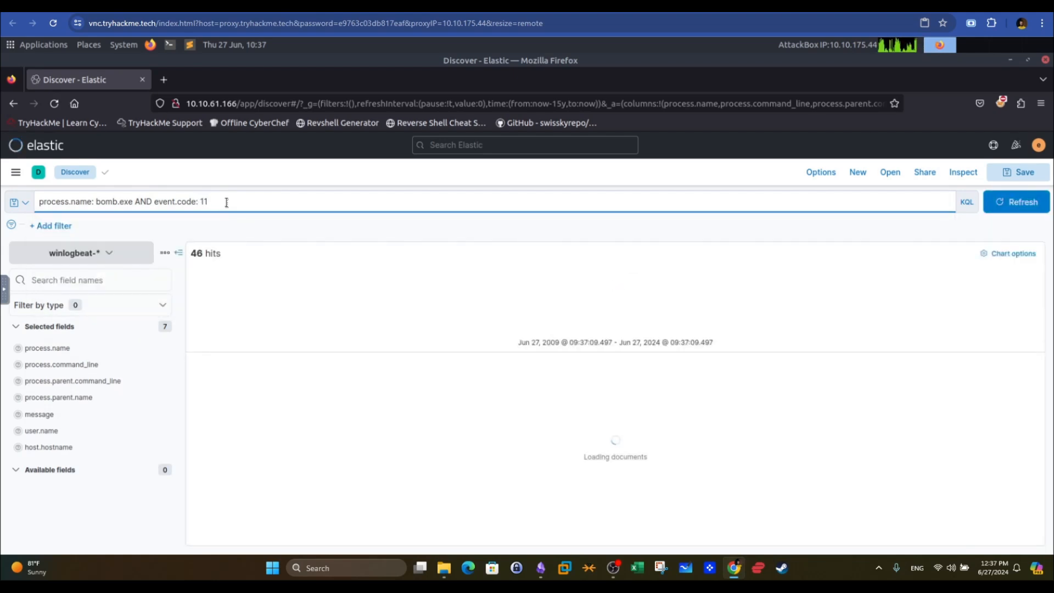
Check the hit count and review the messages and hosts of the bomb.exe file-creation events from first to last
left_click(192, 255)
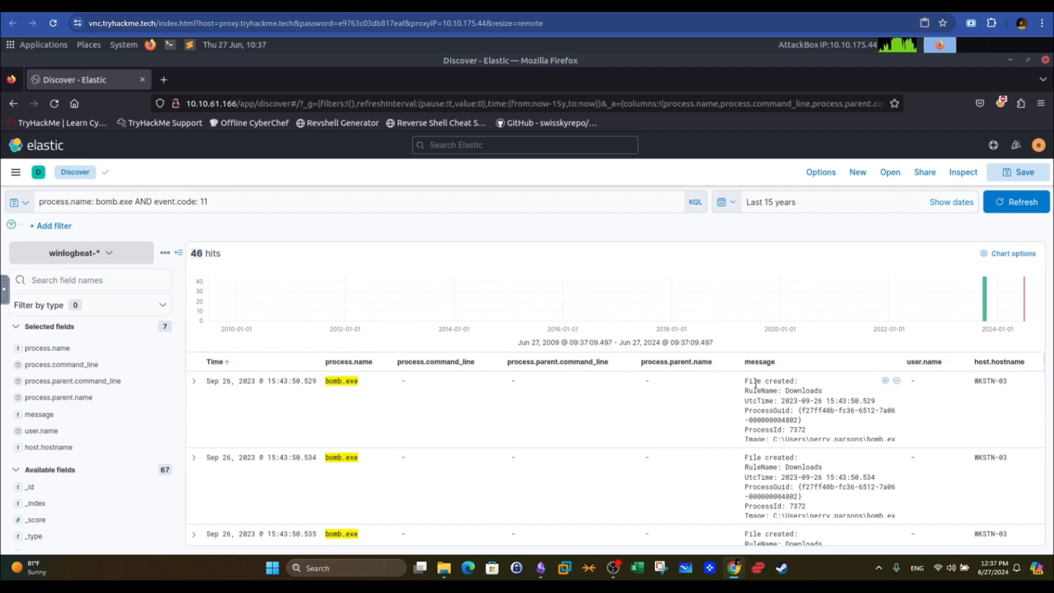
scroll(1044, 378, "down", 2)
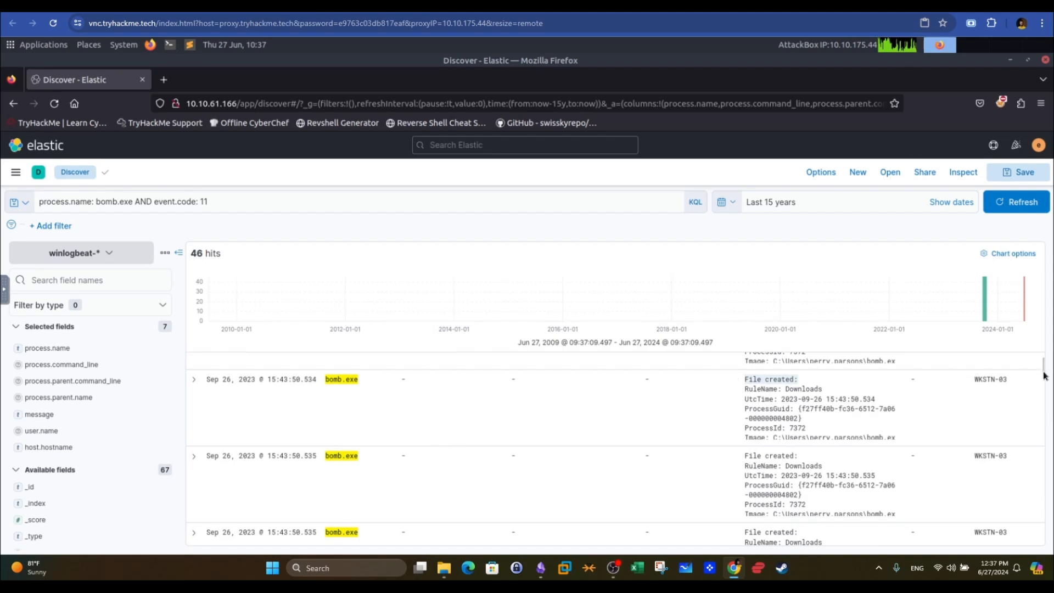
scroll(1047, 417, "down", 3)
scroll(1046, 417, "down", 5)
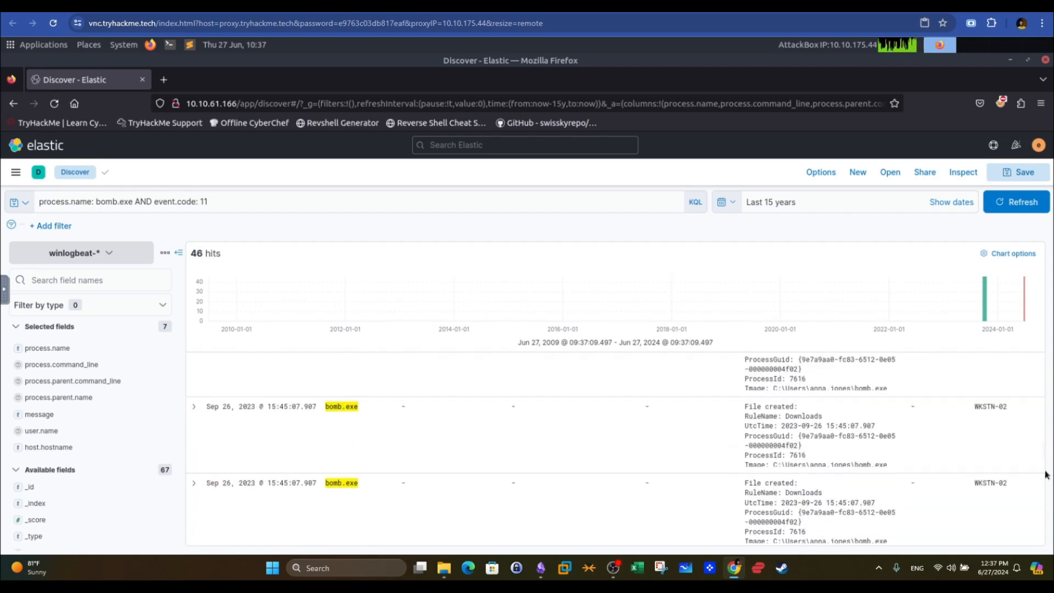
scroll(1041, 504, "down", 5)
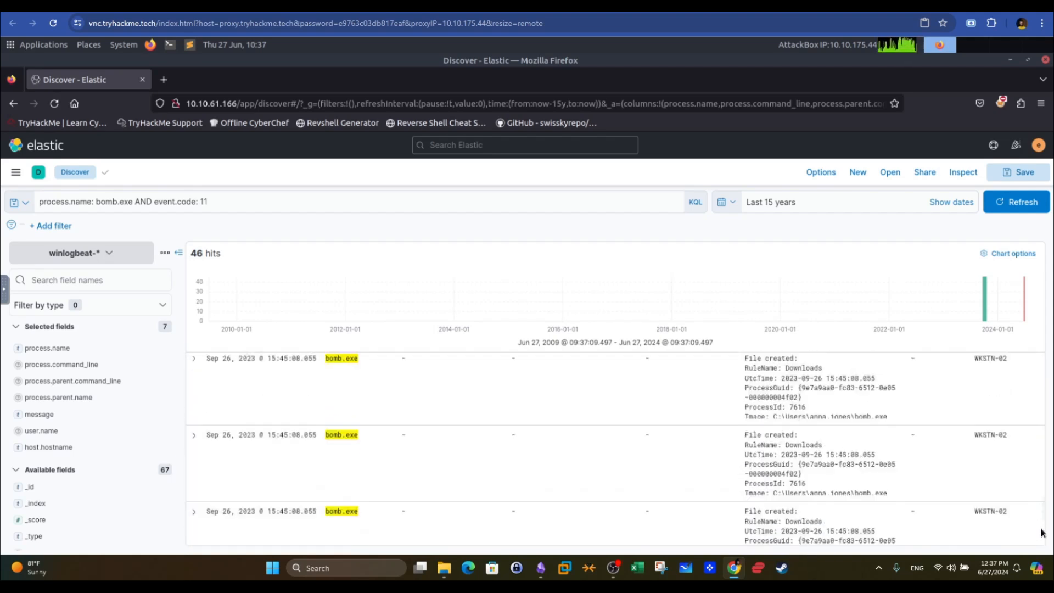
left_click_drag(1046, 501, 1045, 311)
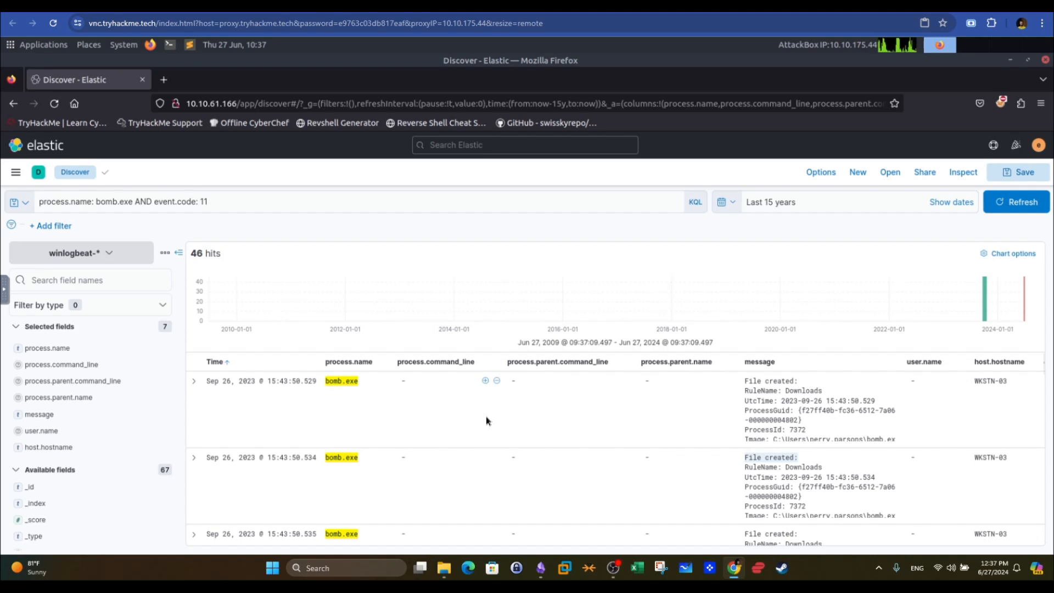
Expand the first file-creation event, examine the Image path and the TargetFilename's name and extension in its message, and collapse it
left_click(194, 381)
left_click_drag(1043, 367, 1032, 405)
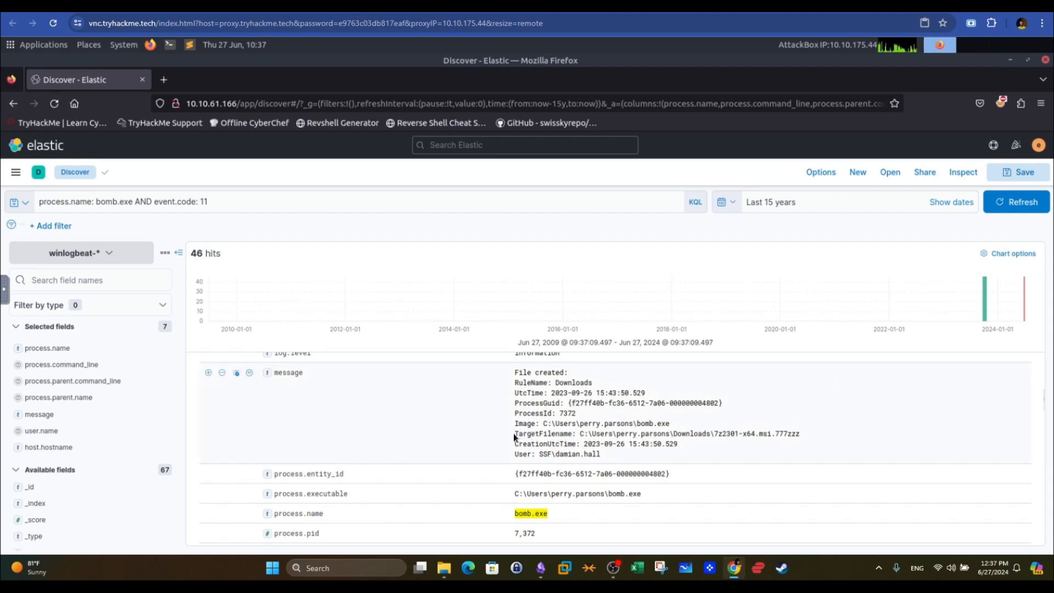
left_click_drag(686, 422, 516, 423)
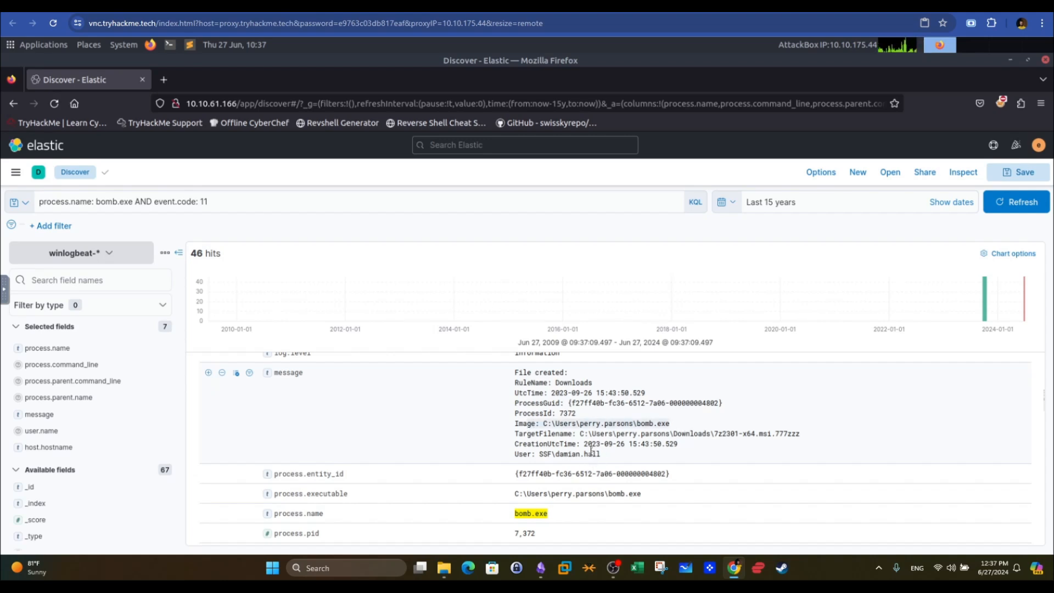
left_click_drag(514, 434, 674, 435)
left_click(688, 438)
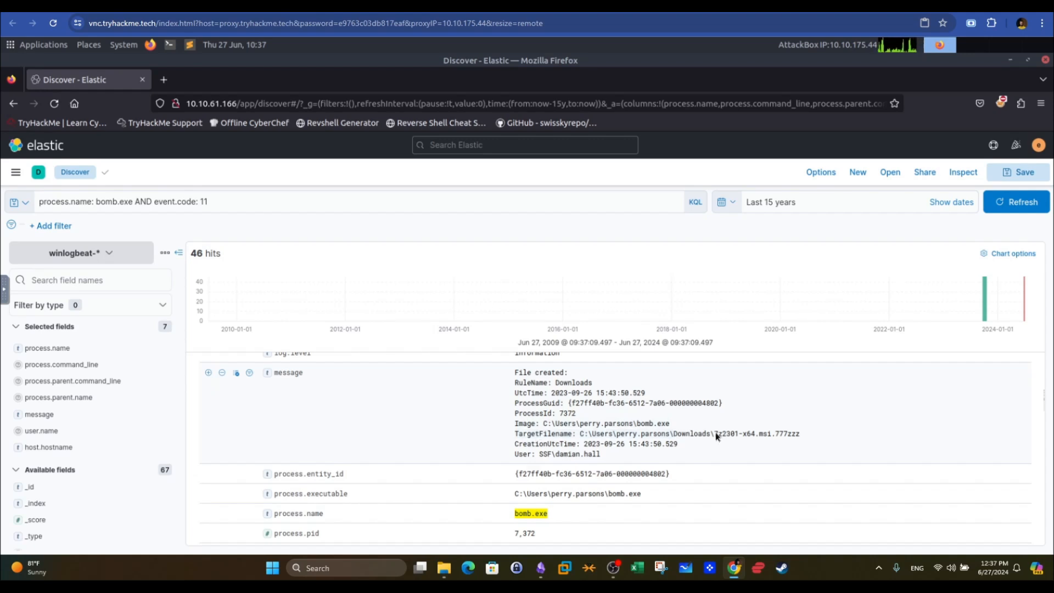
double_click(689, 434)
left_click_drag(772, 434, 722, 434)
left_click(775, 434)
left_click_drag(801, 434, 781, 433)
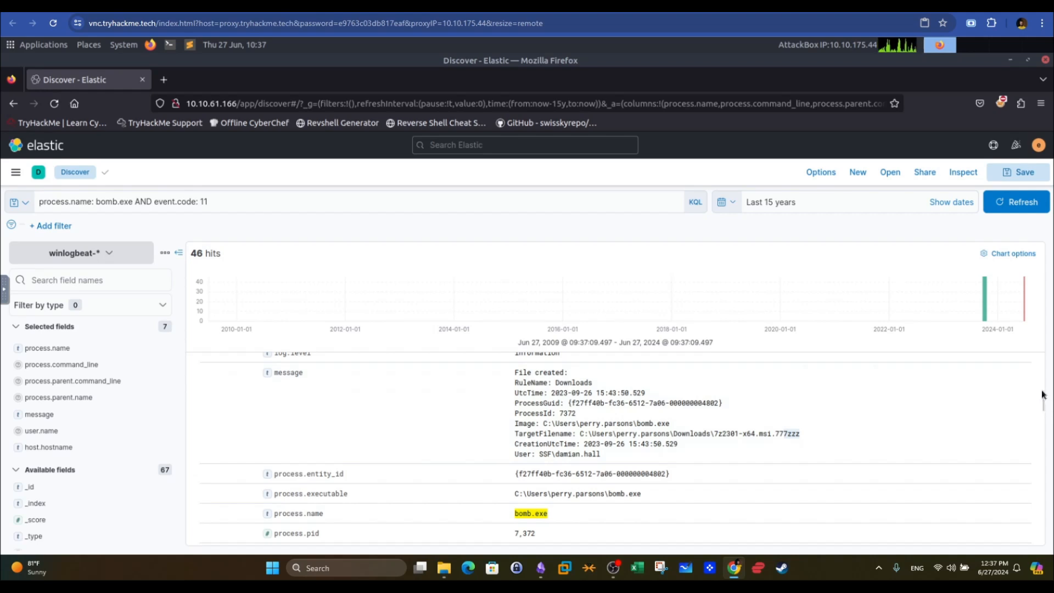
left_click_drag(1042, 400, 1008, 362)
left_click(194, 380)
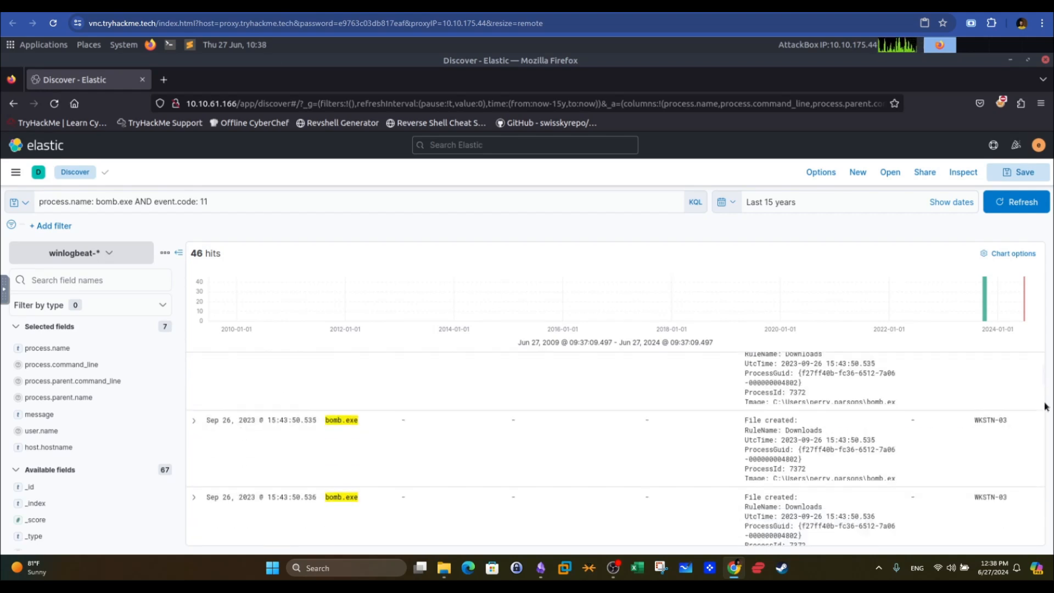
Expand the WKSTN-03 event at 15:43:50.540, examine its TargetFilename's folder, name and extension, and recheck the total hit count
scroll(242, 443, "down", 5)
left_click(193, 409)
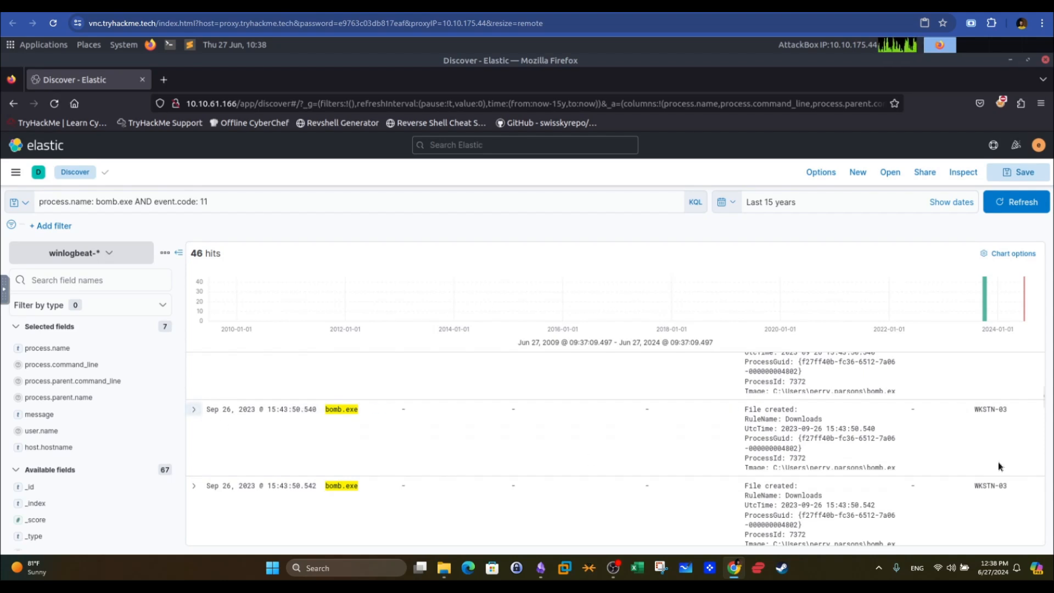
left_click_drag(1044, 384, 1046, 418)
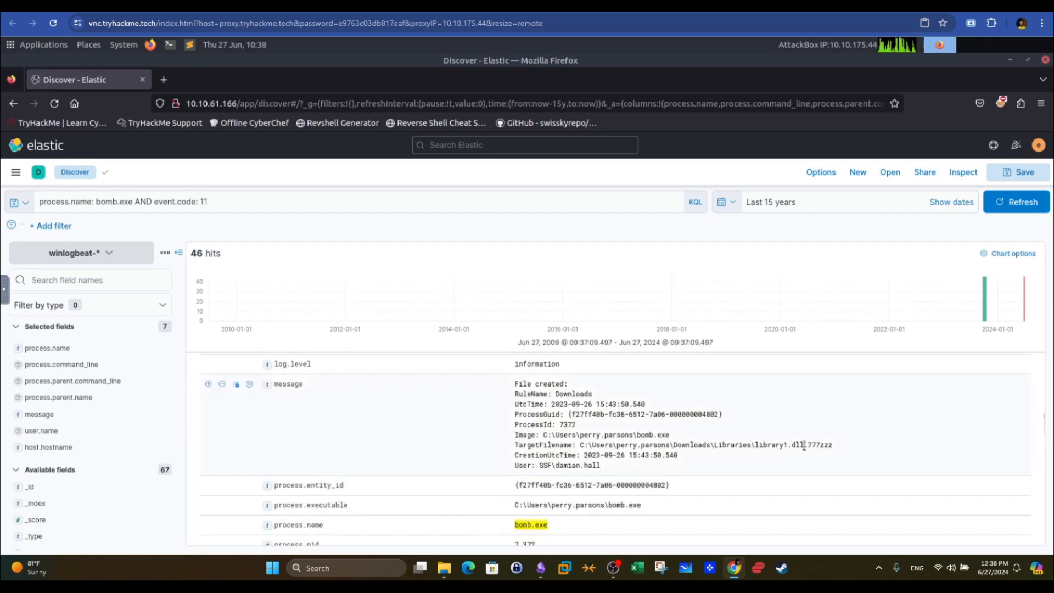
left_click_drag(804, 445, 764, 445)
left_click_drag(678, 445, 584, 449)
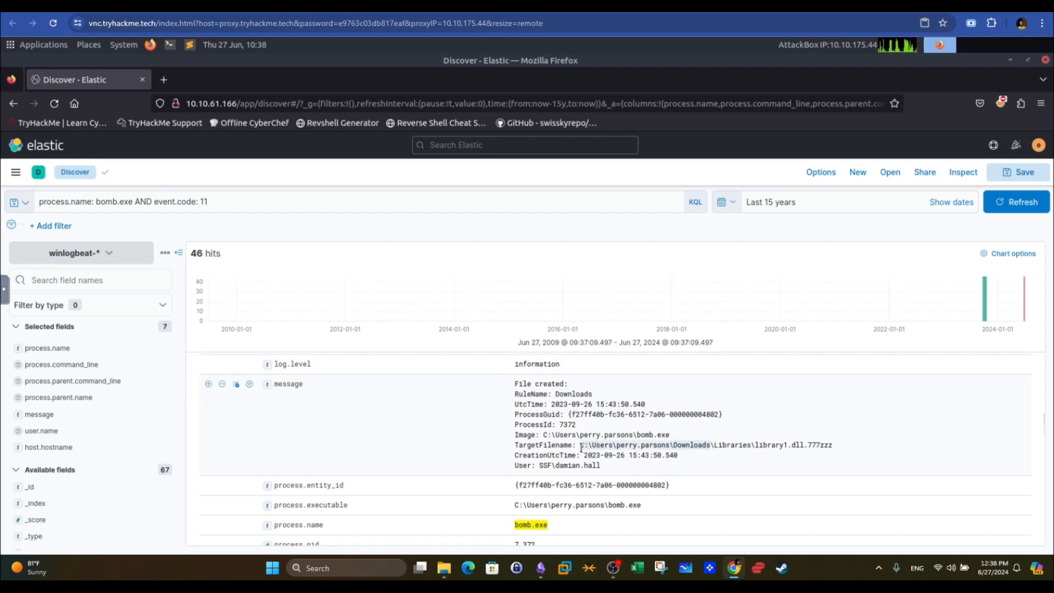
left_click_drag(581, 447, 596, 443)
left_click_drag(807, 445, 834, 451)
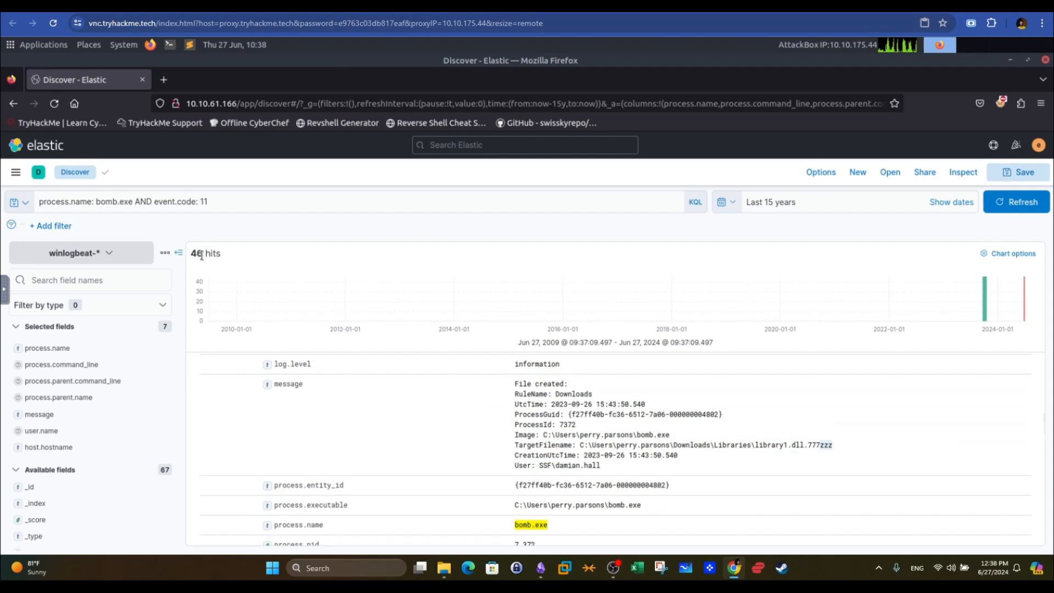
left_click_drag(191, 252, 208, 251)
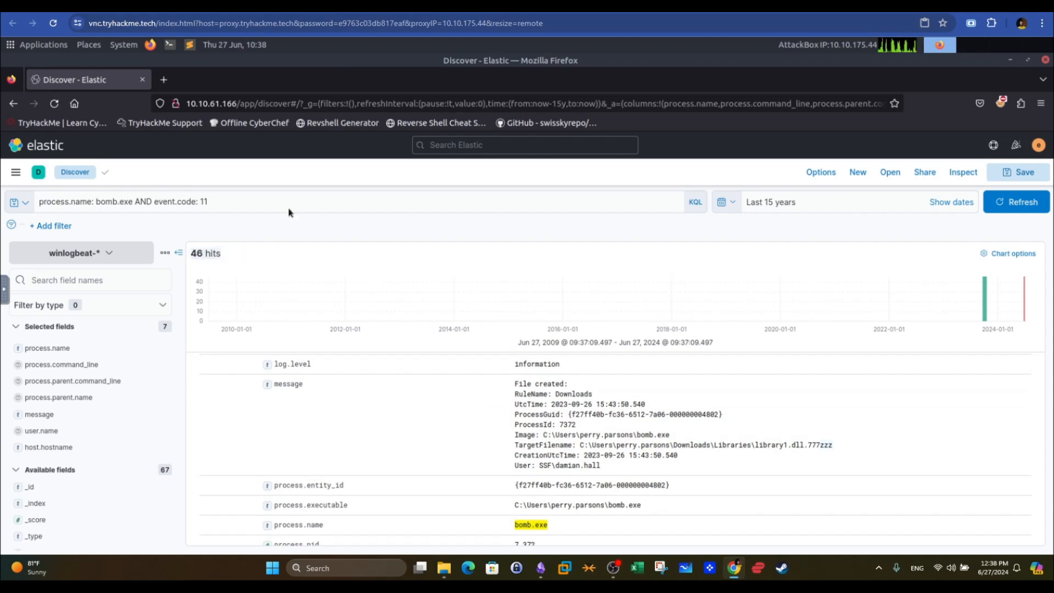